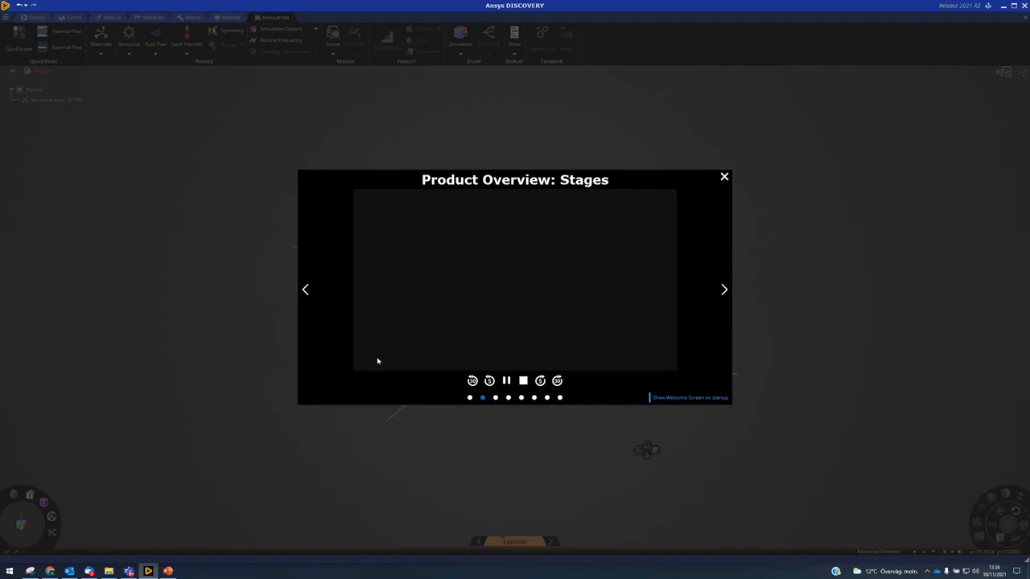
Page through the welcome screen slides on interface components, navigation, selection and getting help, up to Next Steps
left_click(723, 290)
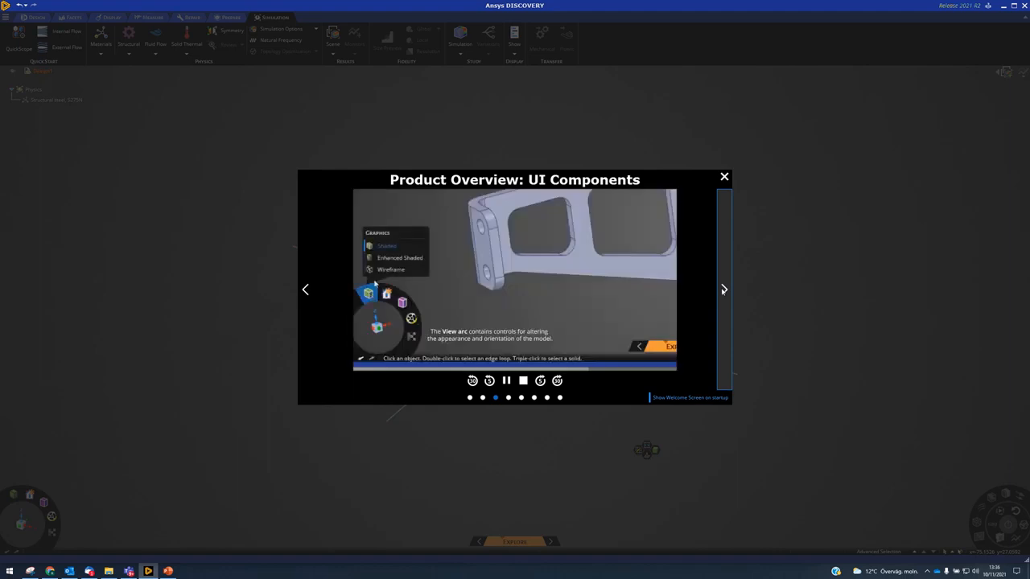
left_click(723, 290)
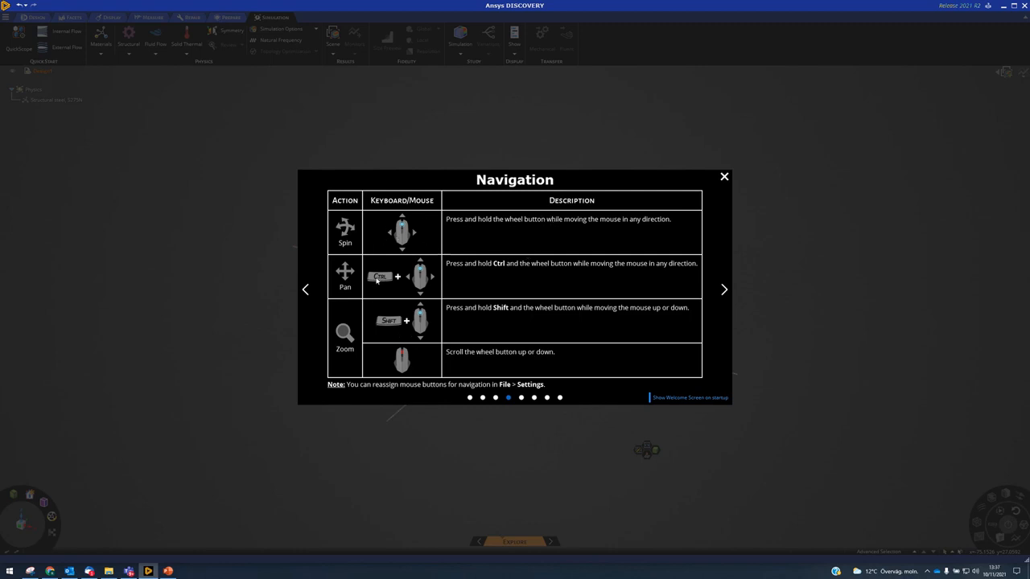
left_click(723, 289)
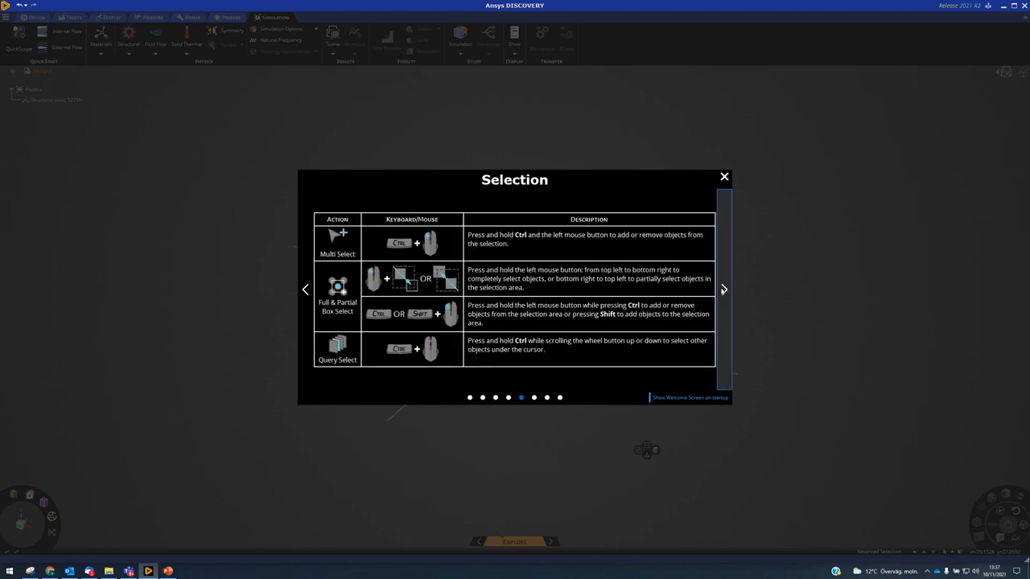
left_click(723, 290)
left_click(722, 289)
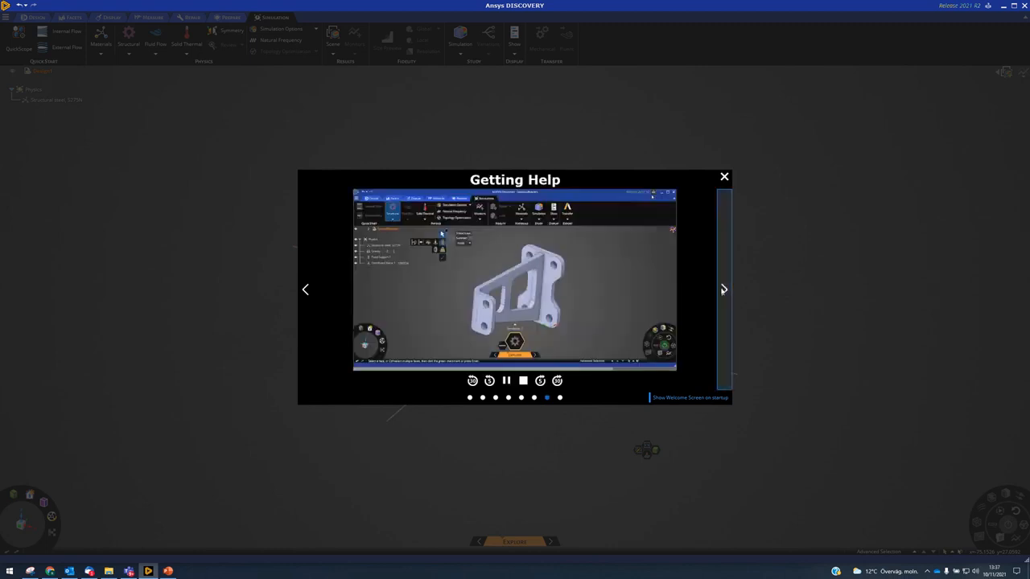
left_click(723, 289)
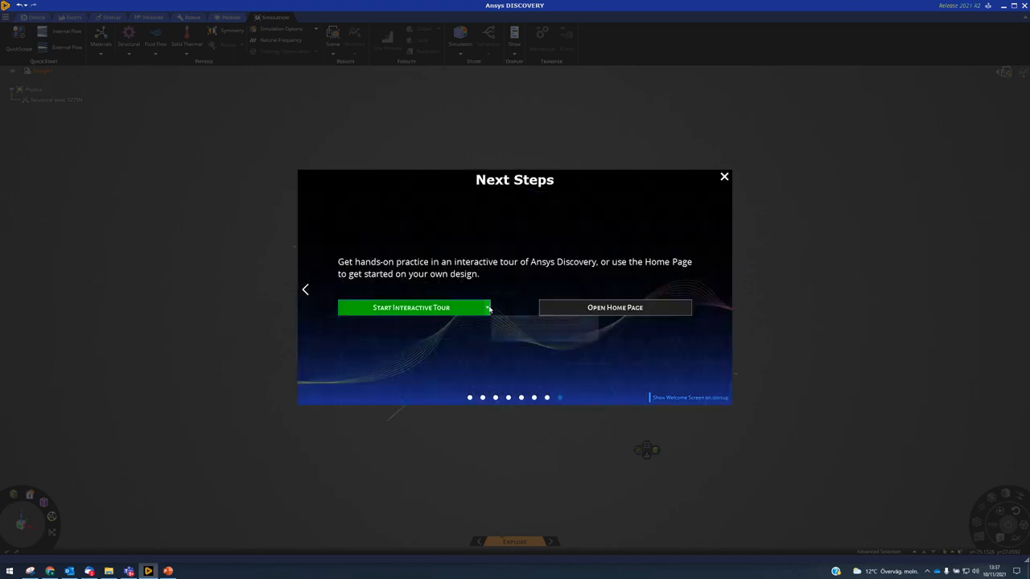
Check the list of available interactive tours, and close both the welcome screen and the home page
left_click(486, 308)
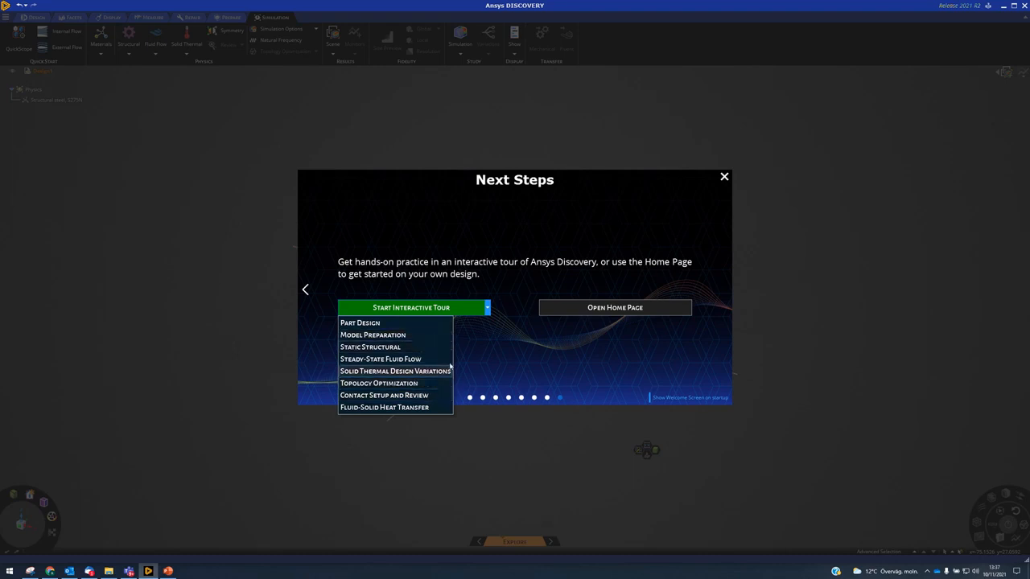
left_click(558, 351)
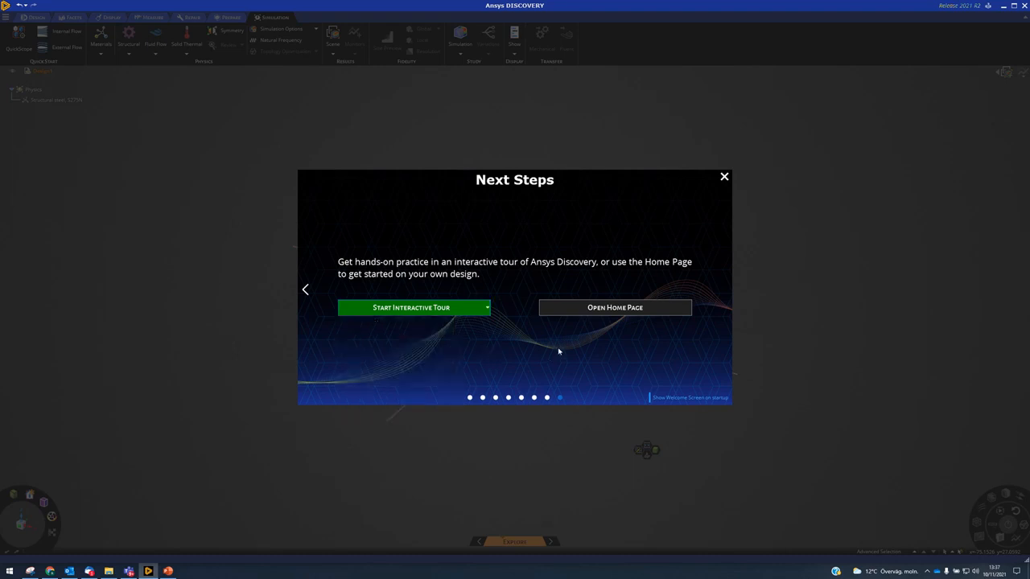
left_click(723, 178)
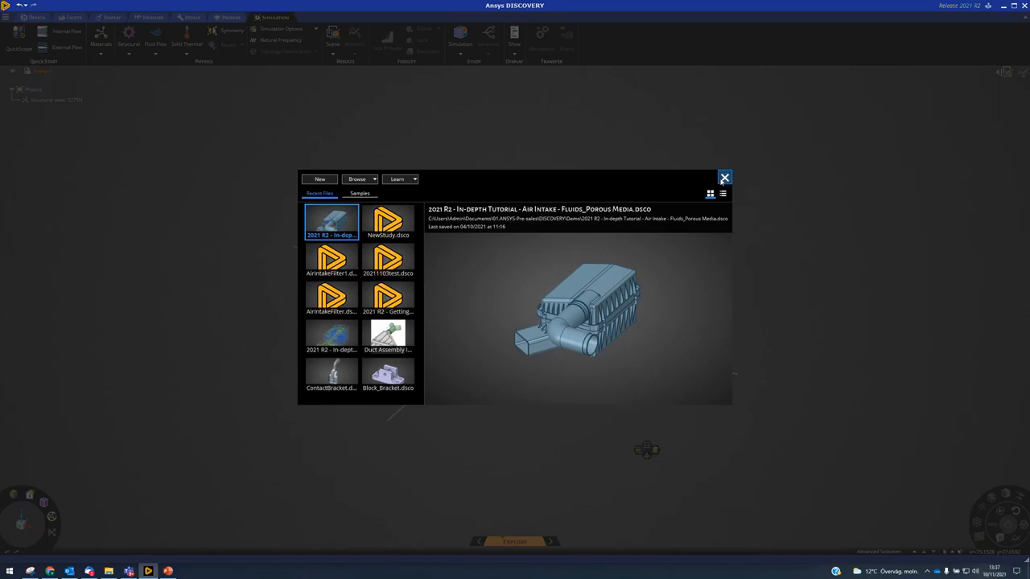
left_click(723, 178)
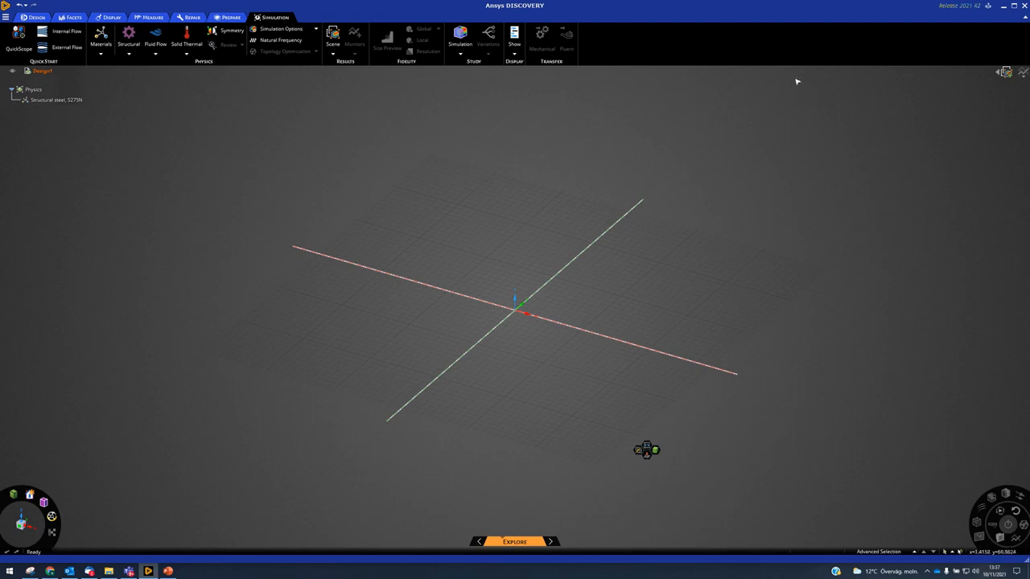
Review the on-screen help overlay for the Measure, Facets and Design tool sets, and close it
left_click(988, 6)
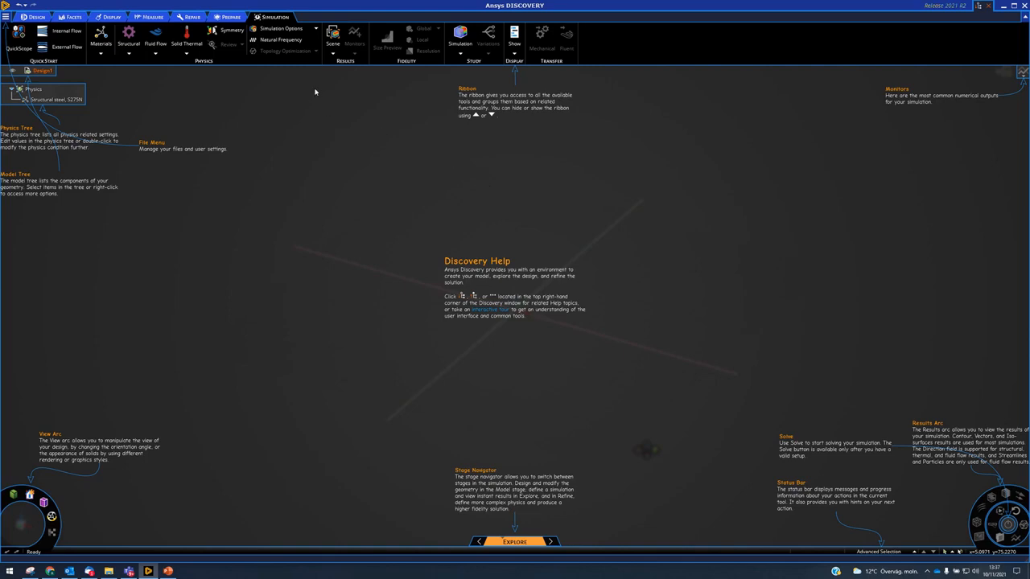
left_click(144, 18)
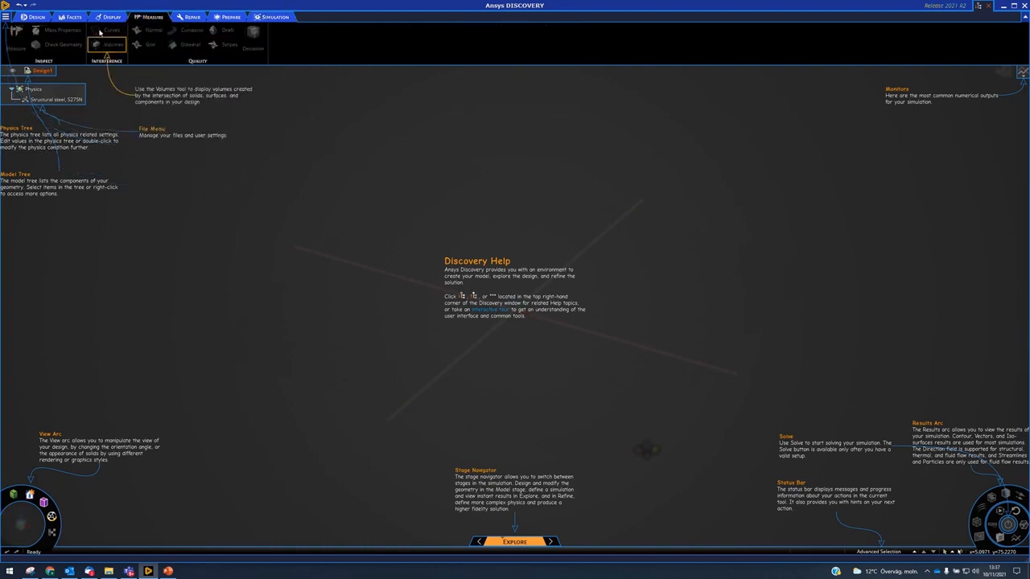
left_click(70, 17)
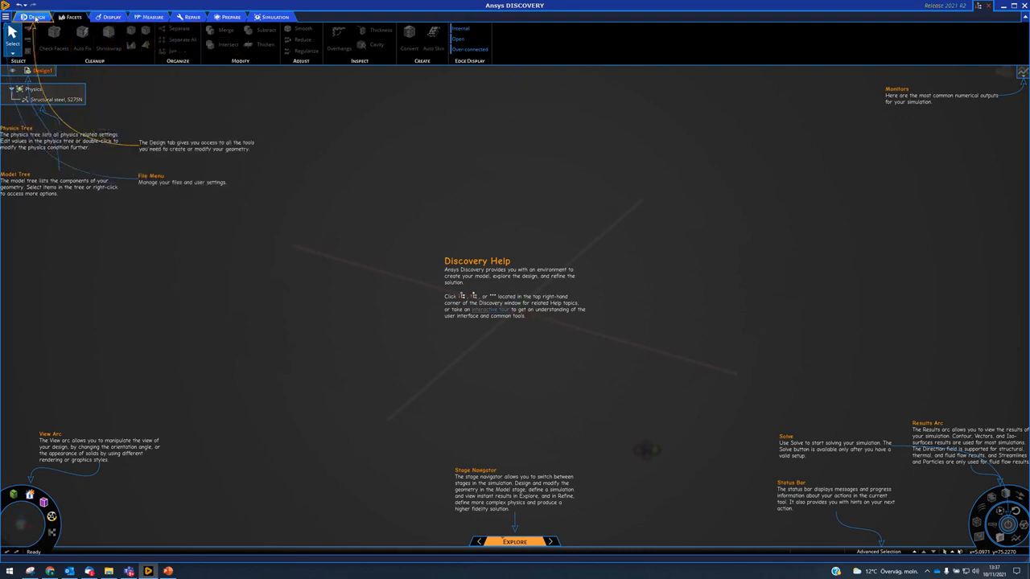
left_click(35, 17)
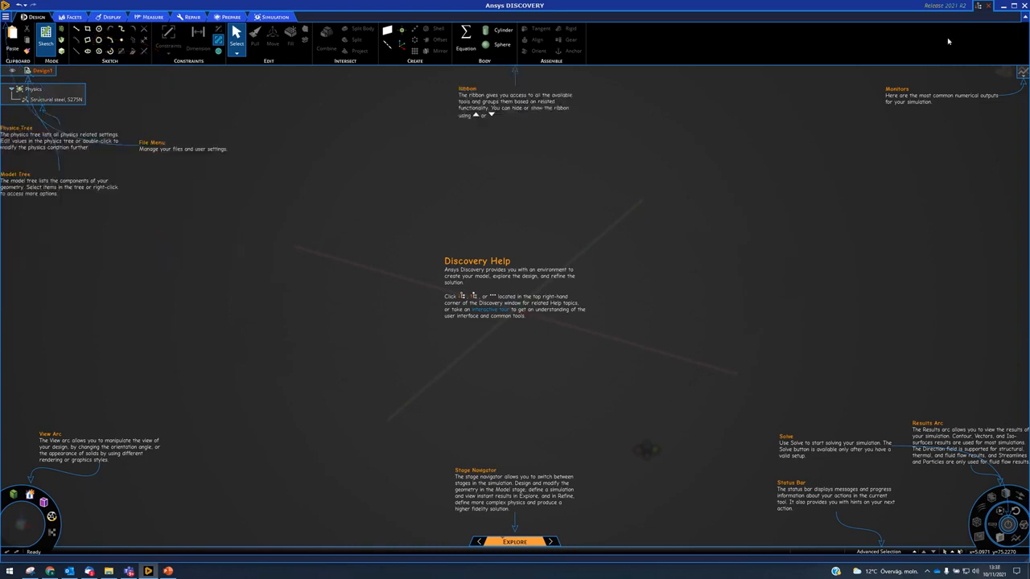
left_click(989, 8)
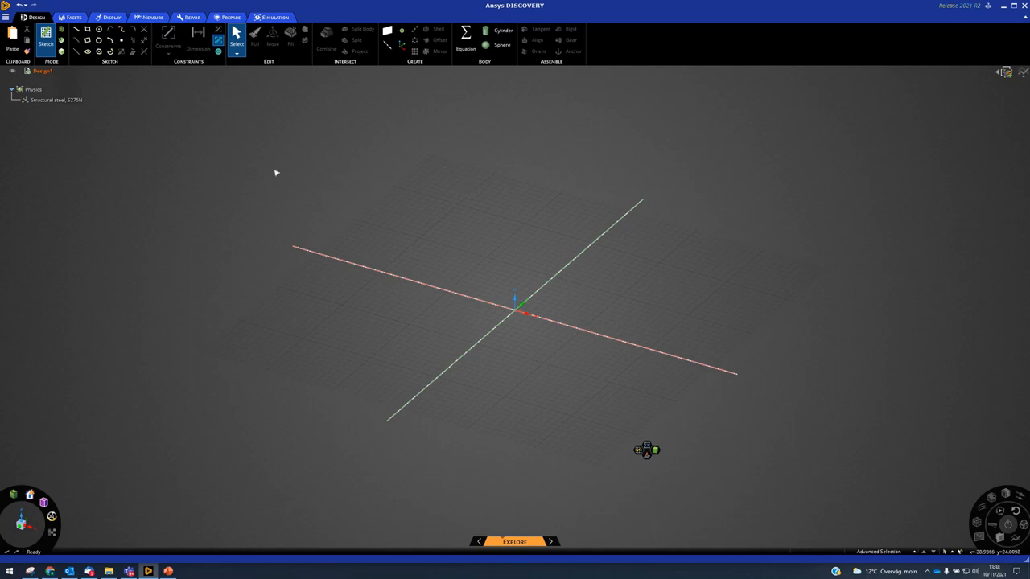
Check the supported file types and open the Discovery document "2021 R2 - In-depth Tutorial - Air Intake - Fluids_Porous Media.dsco" from the Demo folder
left_click(6, 17)
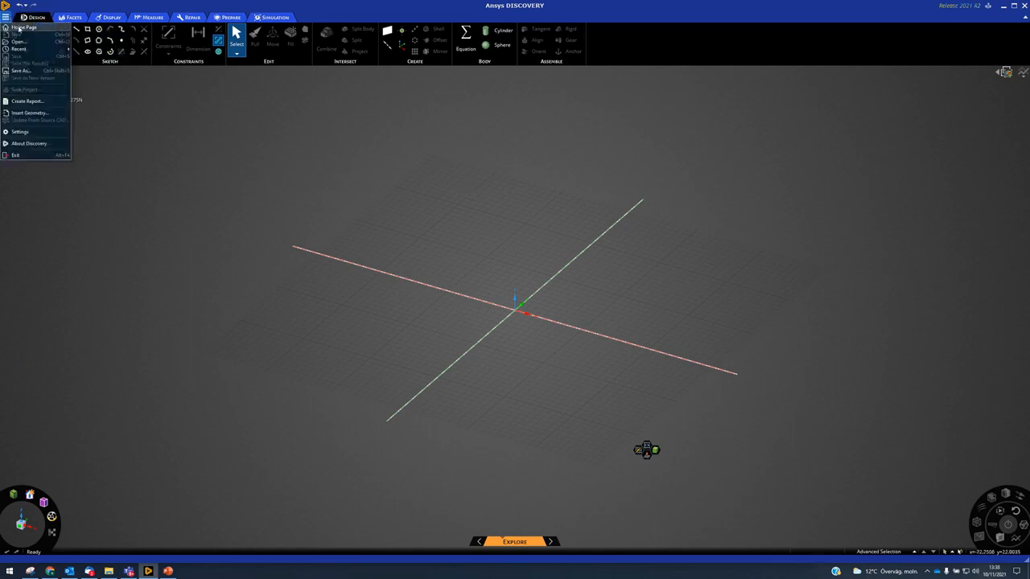
left_click(20, 28)
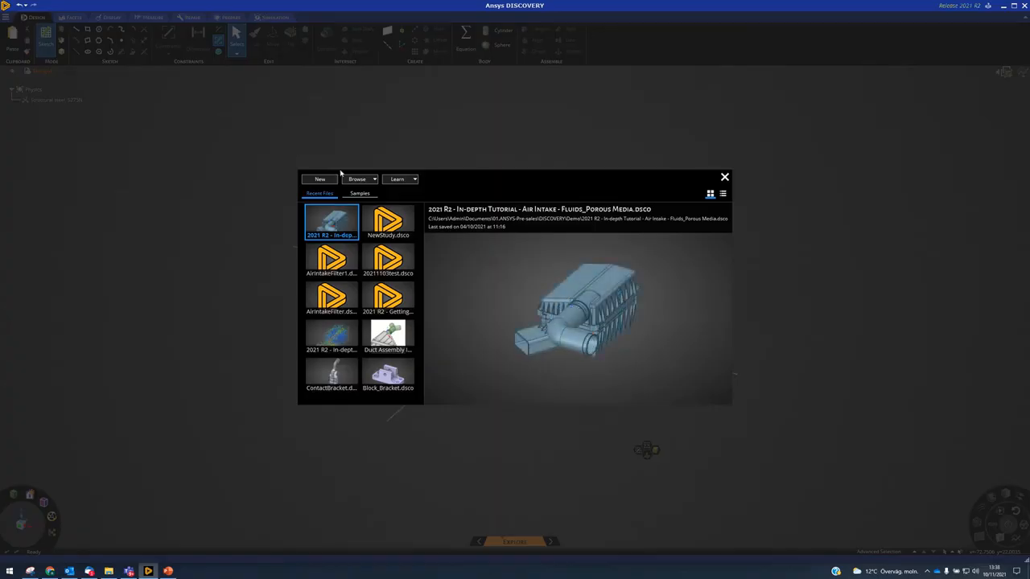
left_click(358, 179)
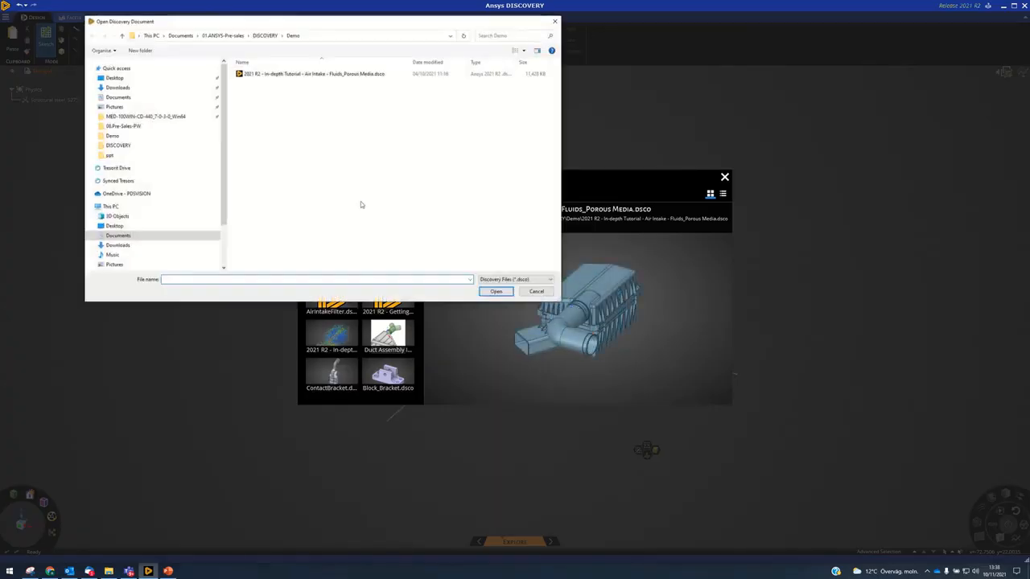
left_click(554, 21)
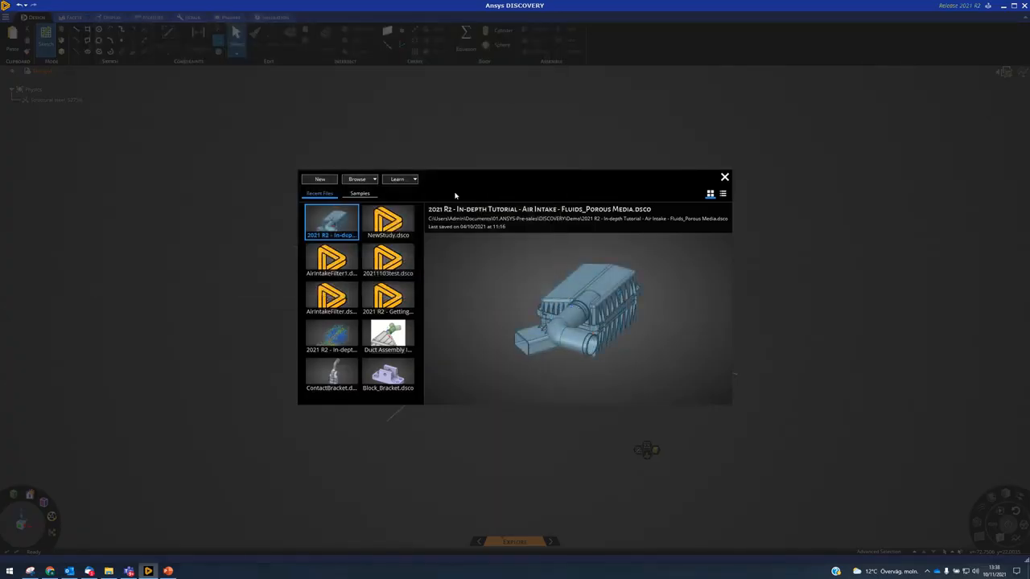
left_click(358, 179)
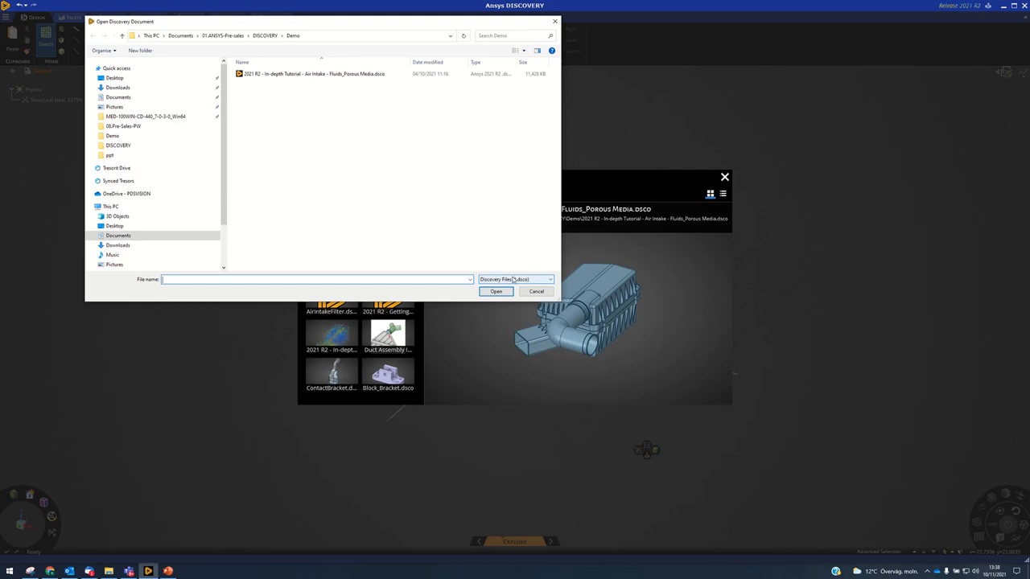
left_click(513, 279)
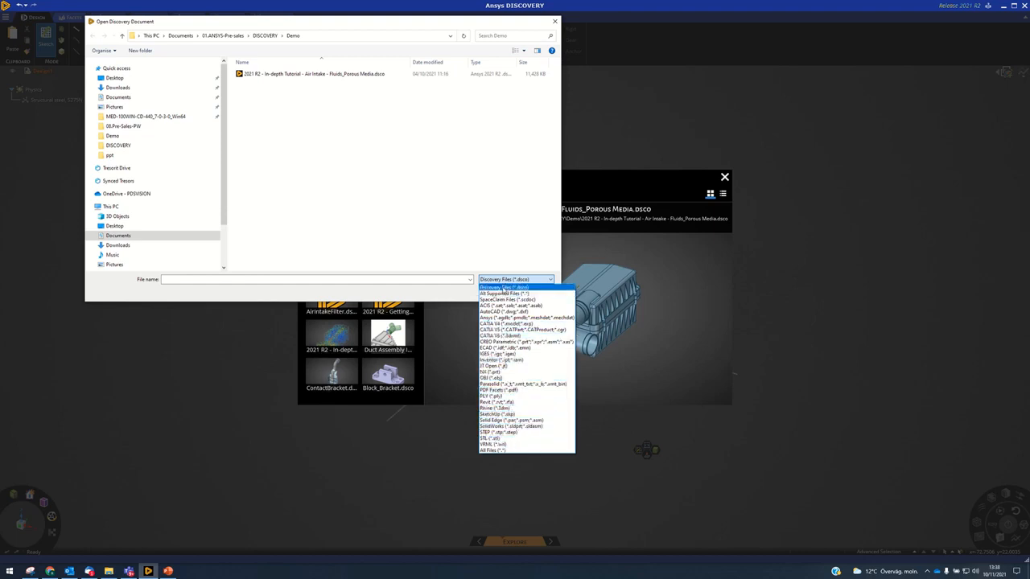
left_click(503, 288)
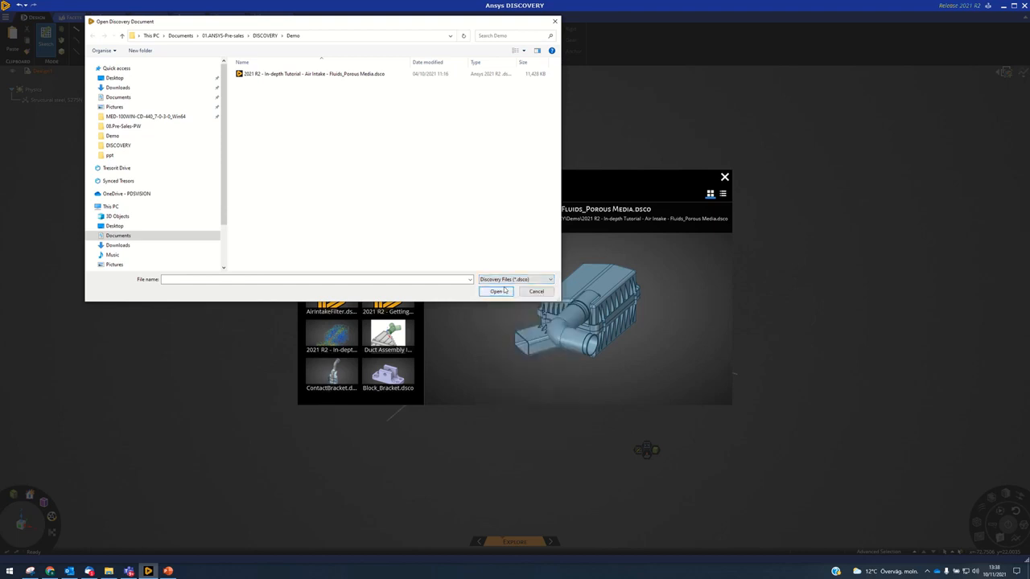
left_click(294, 74)
left_click(493, 291)
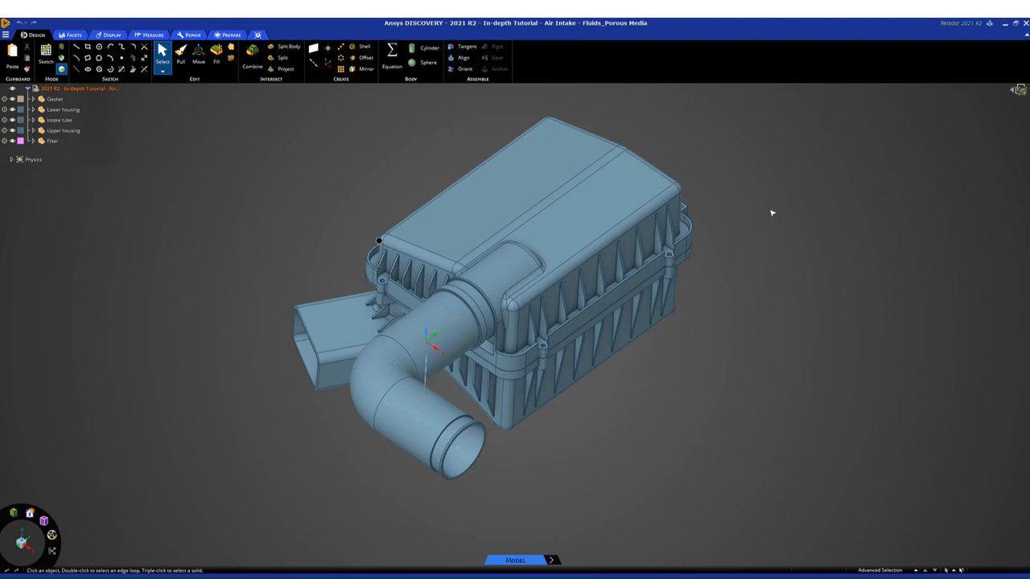
Expand the Upper housing and Filter components in the model structure and highlight their bodies in the assembly
left_click(465, 248)
left_click(363, 230)
middle_click_drag(328, 224, 302, 181)
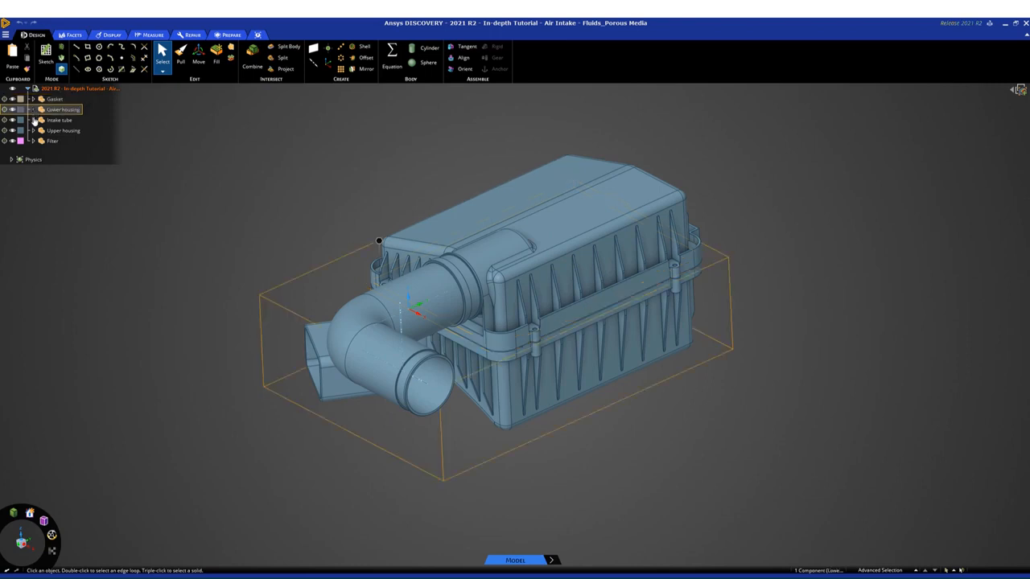
left_click(35, 141)
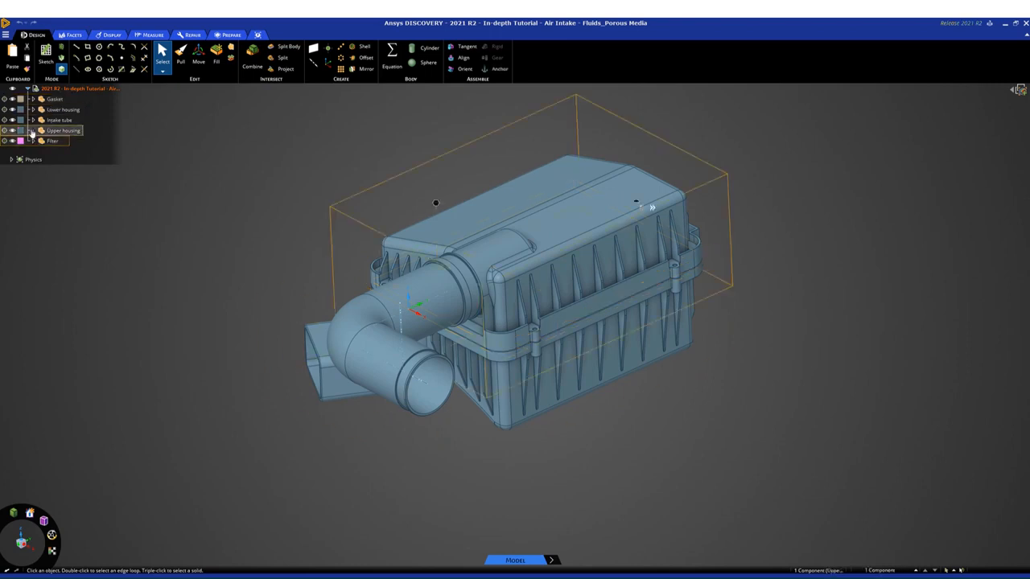
left_click(33, 131)
left_click(33, 151)
left_click(58, 163)
left_click(50, 142)
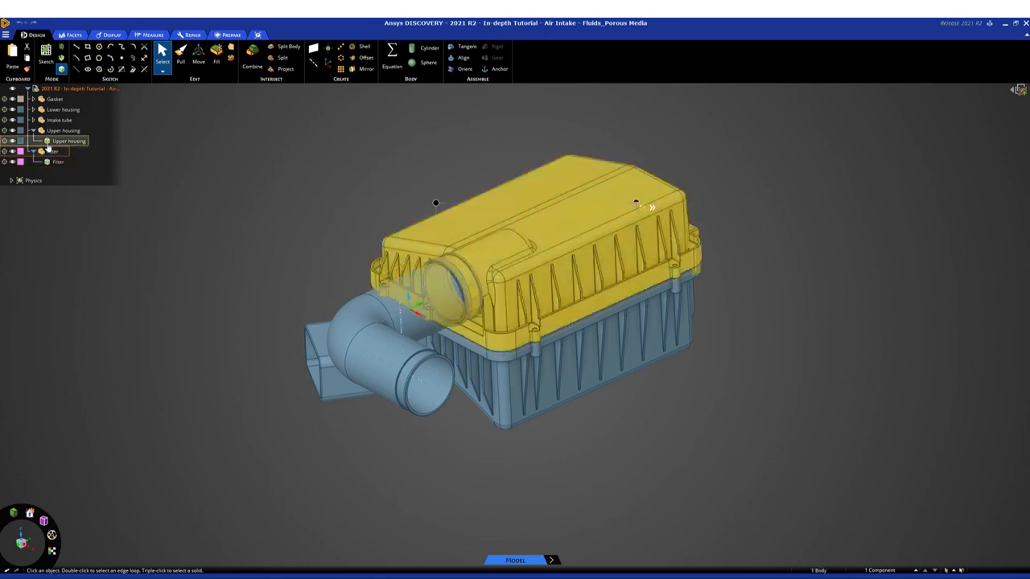
left_click(50, 131)
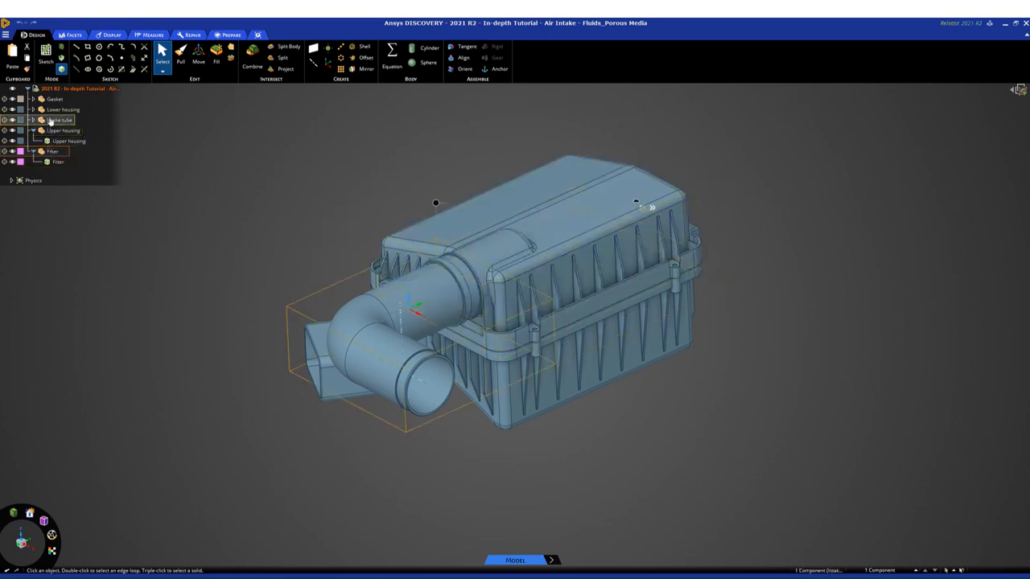
Try making all bodies of the air intake assembly transparent to inspect the filter inside, and undo it
middle_click_drag(251, 235, 256, 232)
middle_click_drag(443, 344, 455, 346)
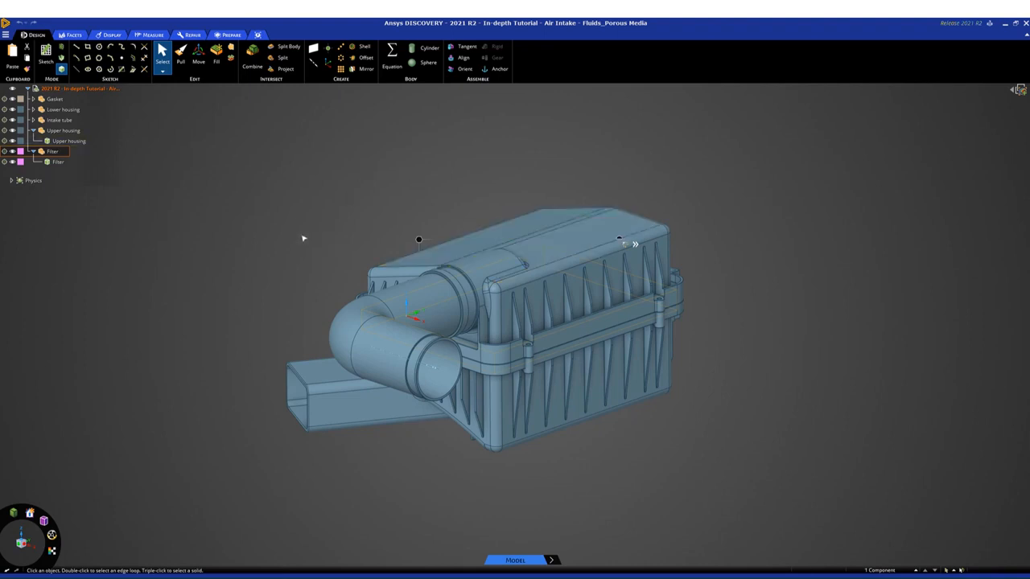
left_click_drag(193, 171, 853, 510)
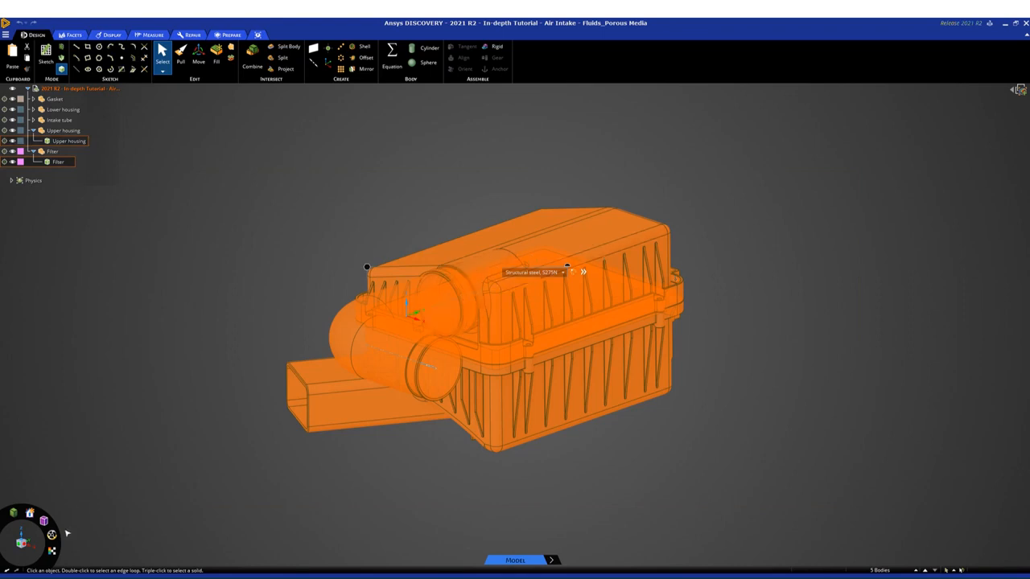
left_click(52, 552)
left_click(336, 243)
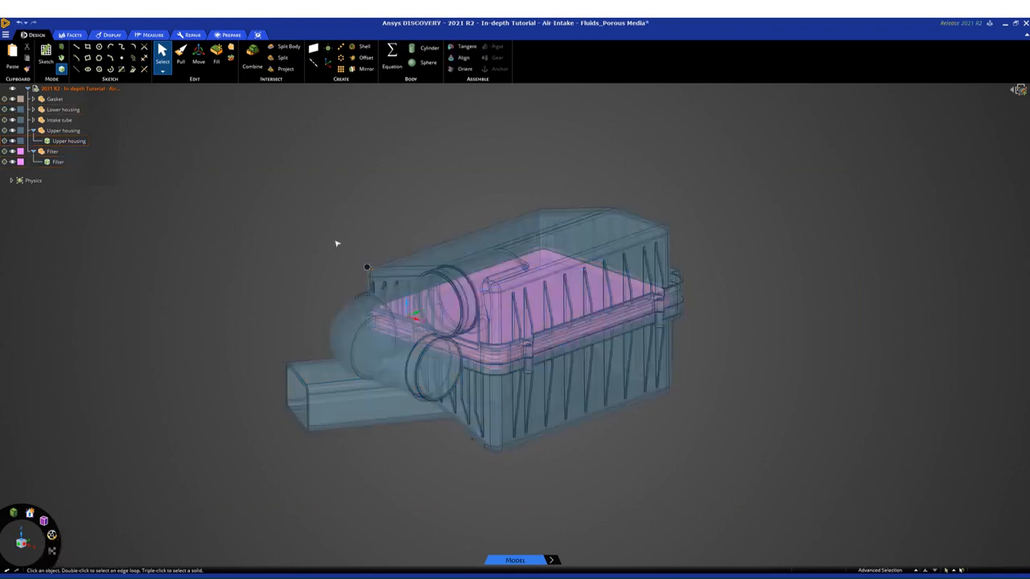
middle_click_drag(781, 277, 780, 289)
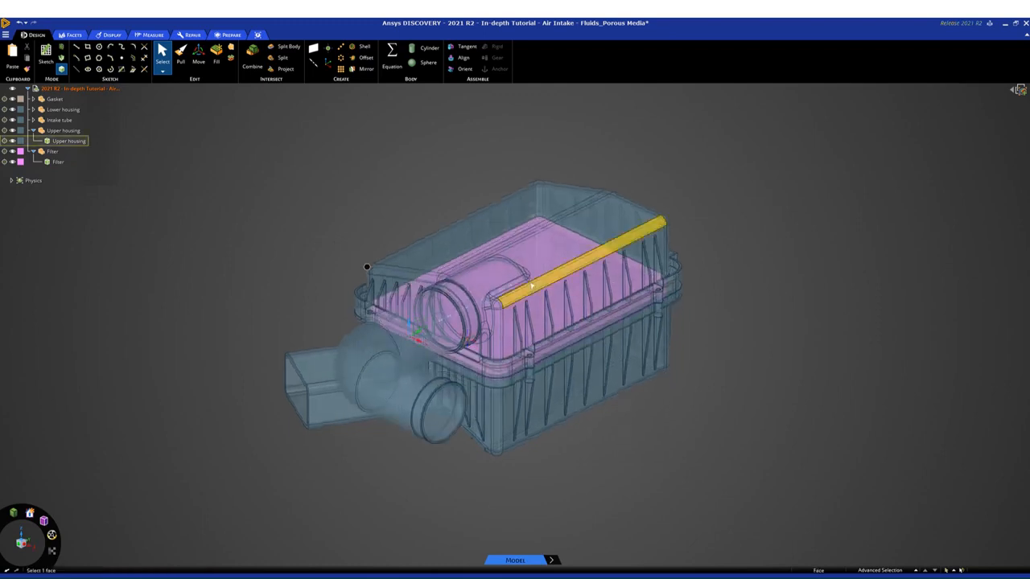
scroll(530, 285, "up", 3)
middle_click_drag(795, 185, 749, 166)
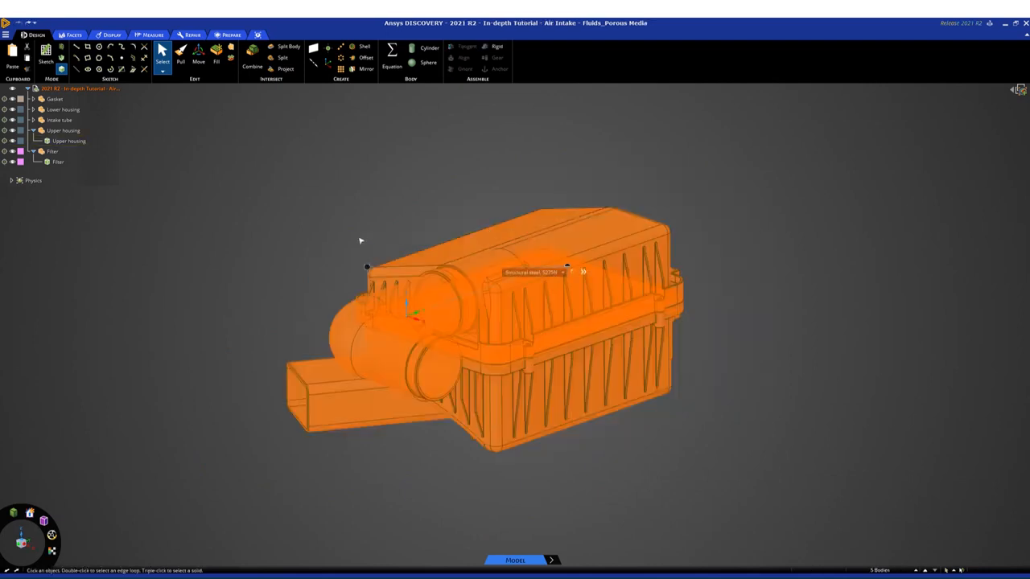
left_click(360, 240)
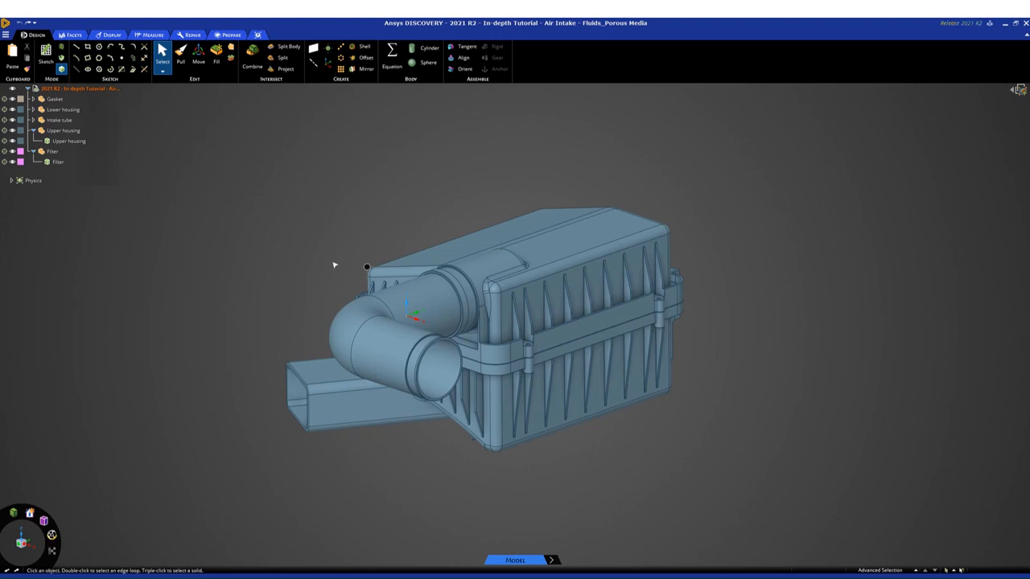
Section the air intake assembly with a grid plane placed from the origin's red X axis
key("k")
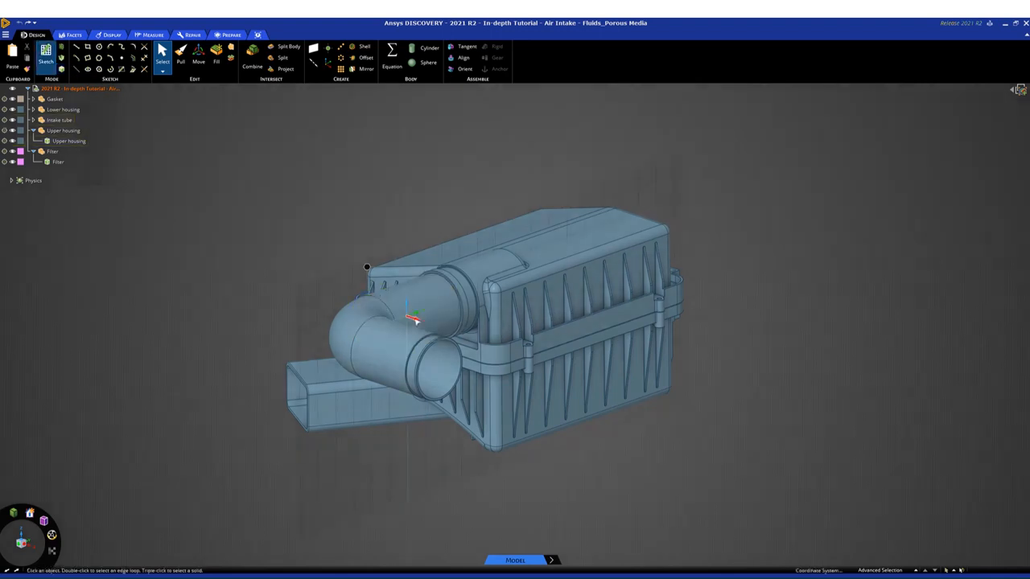
left_click(415, 321)
scroll(653, 333, "up", 2)
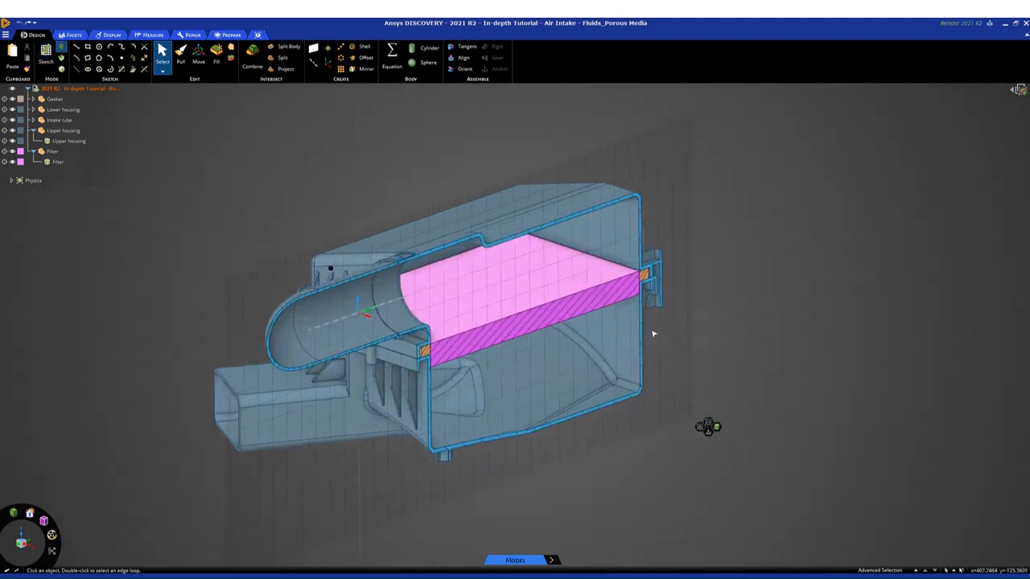
scroll(653, 334, "up", 1)
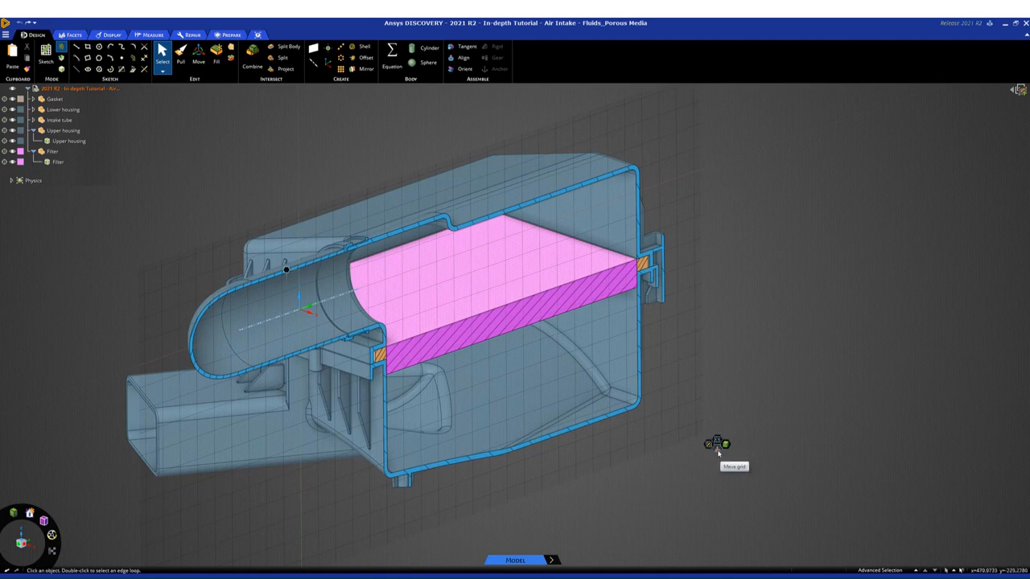
Move the section grid plane through the air intake assembly to inspect its cross-section, and return to the full 3D model
left_click(718, 453)
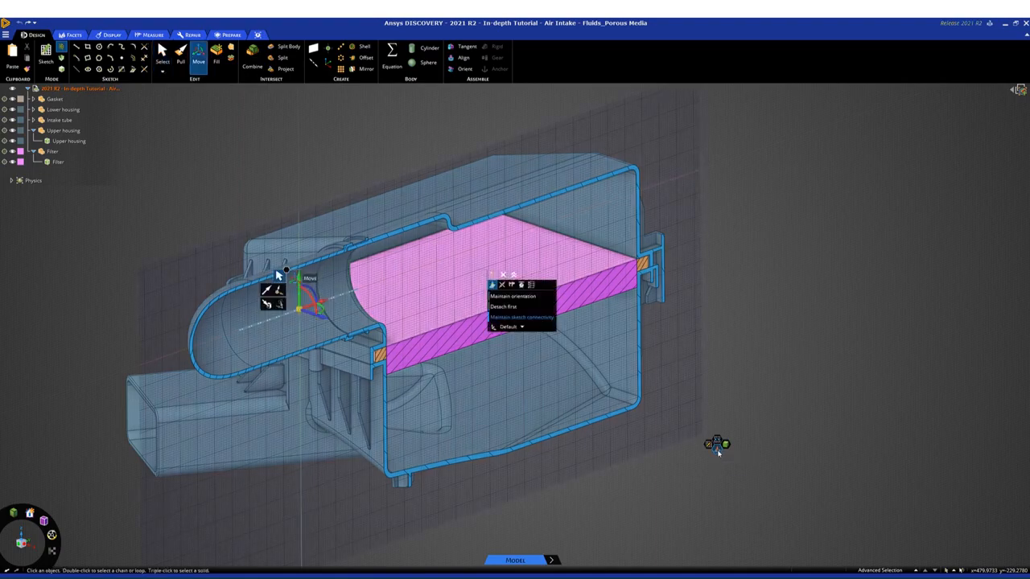
left_click(717, 443)
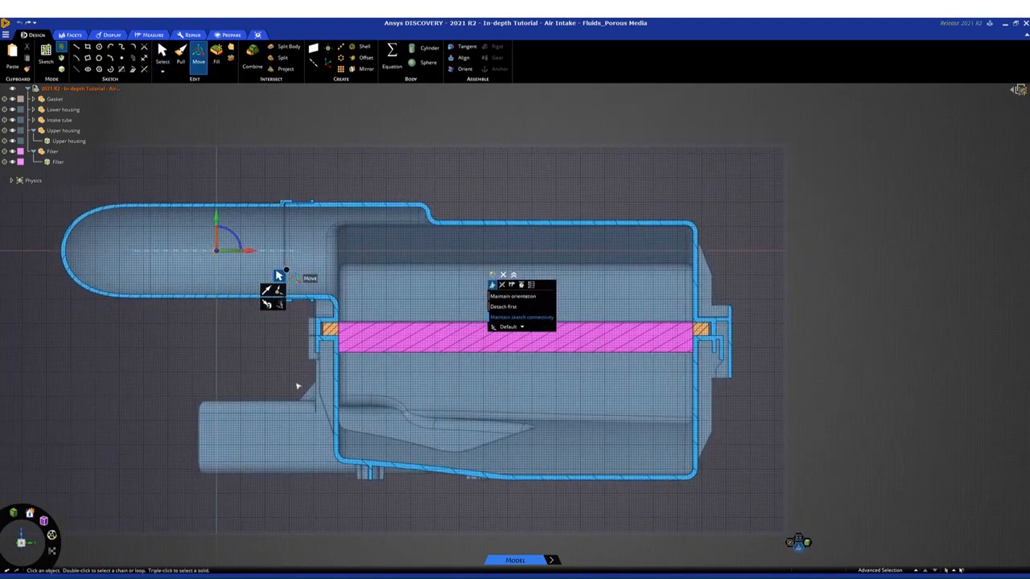
middle_click_drag(294, 387, 450, 454)
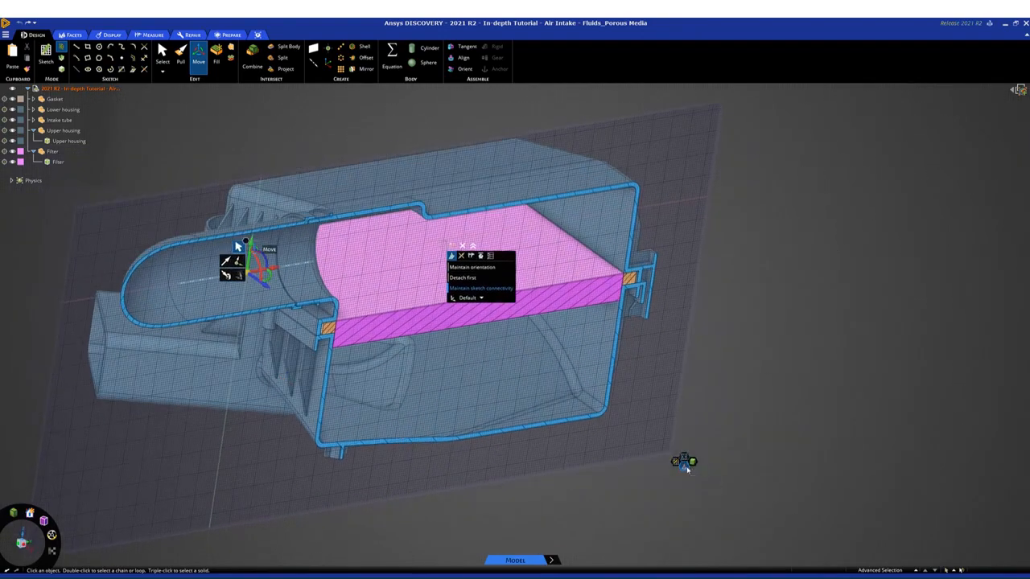
left_click(686, 466)
key("m")
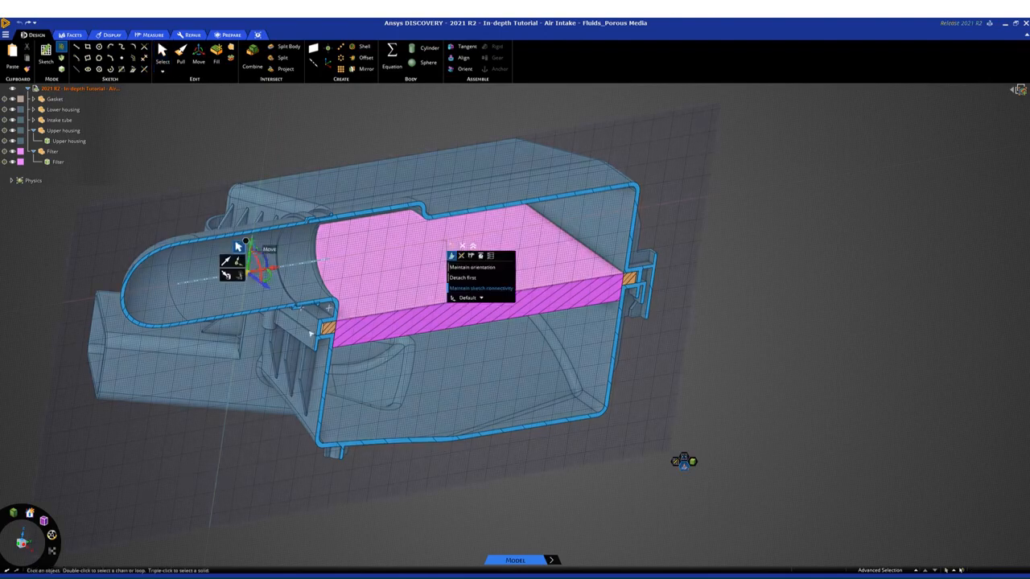
mouse_move(265, 285)
left_mouse_down()
mouse_move(279, 295)
mouse_move(251, 274)
left_mouse_up()
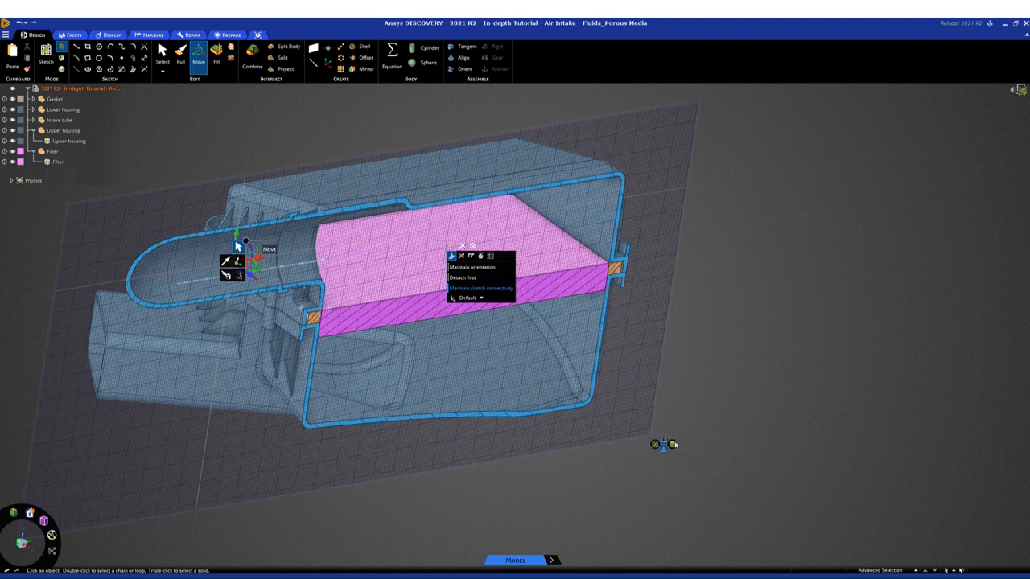
key("p")
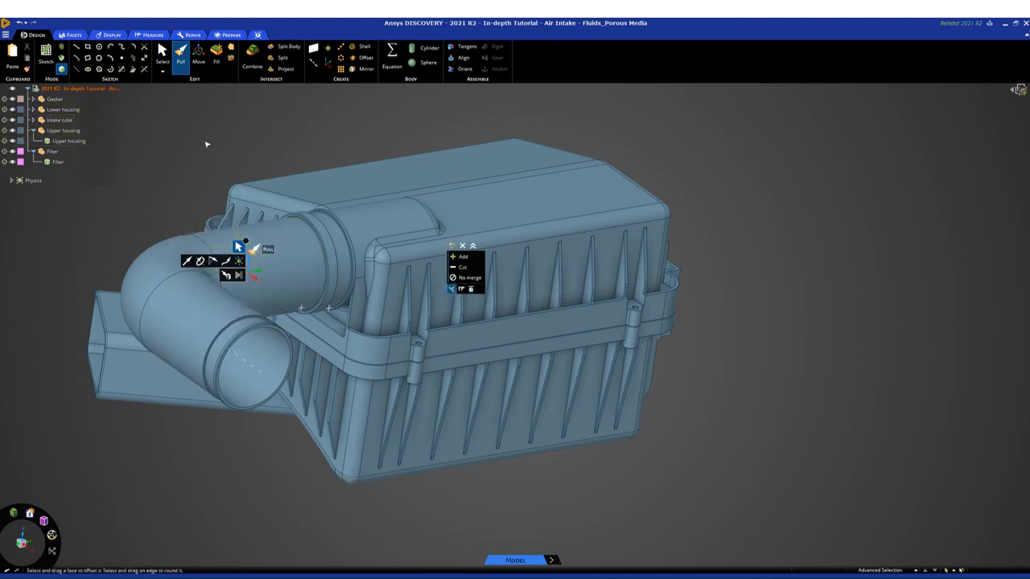
key("s")
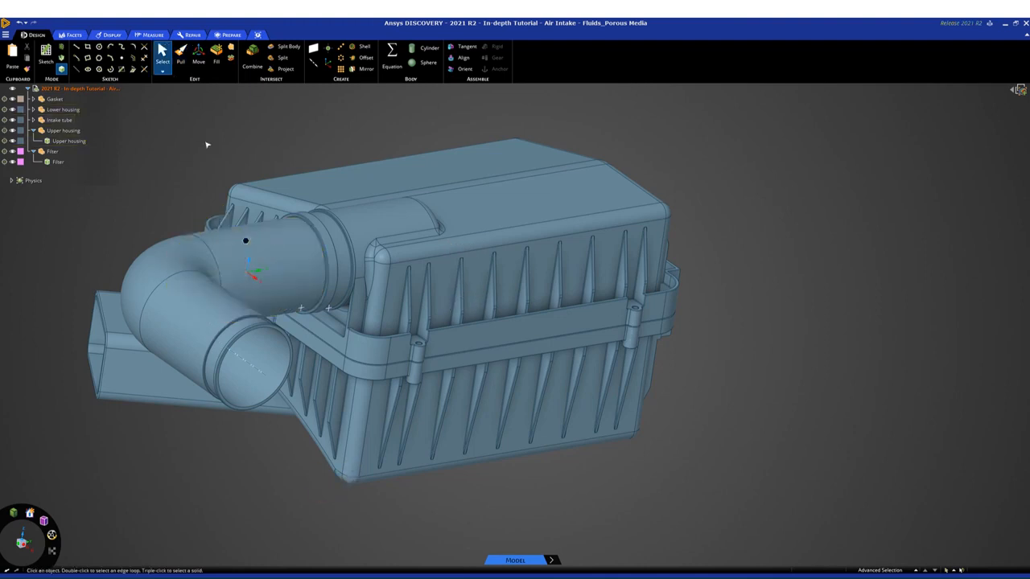
Start a Volume Extract with the end faces of the intake tube and the rectangular duct as enclosing faces, and hide the Filter component
left_click(231, 35)
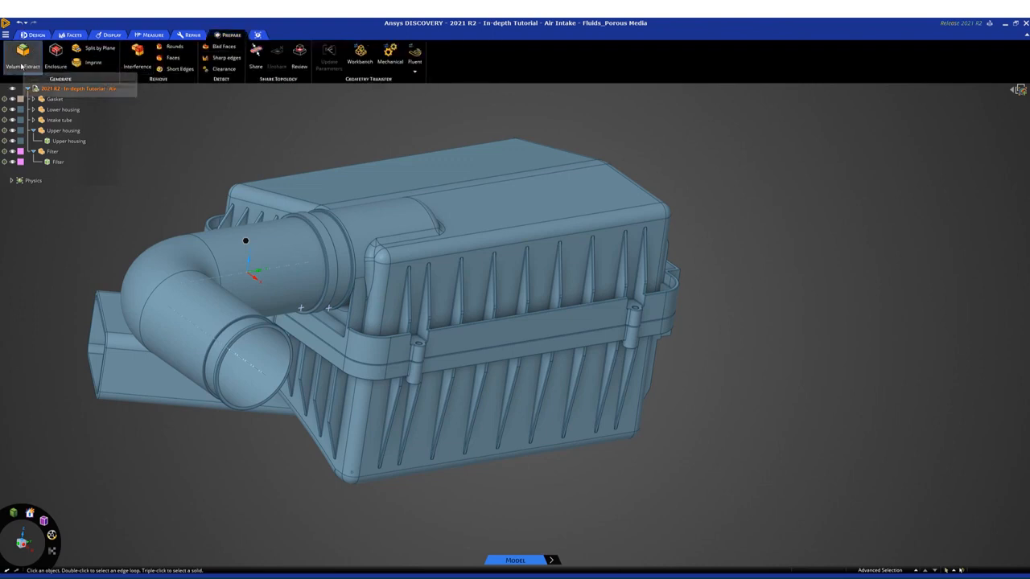
left_click(26, 61)
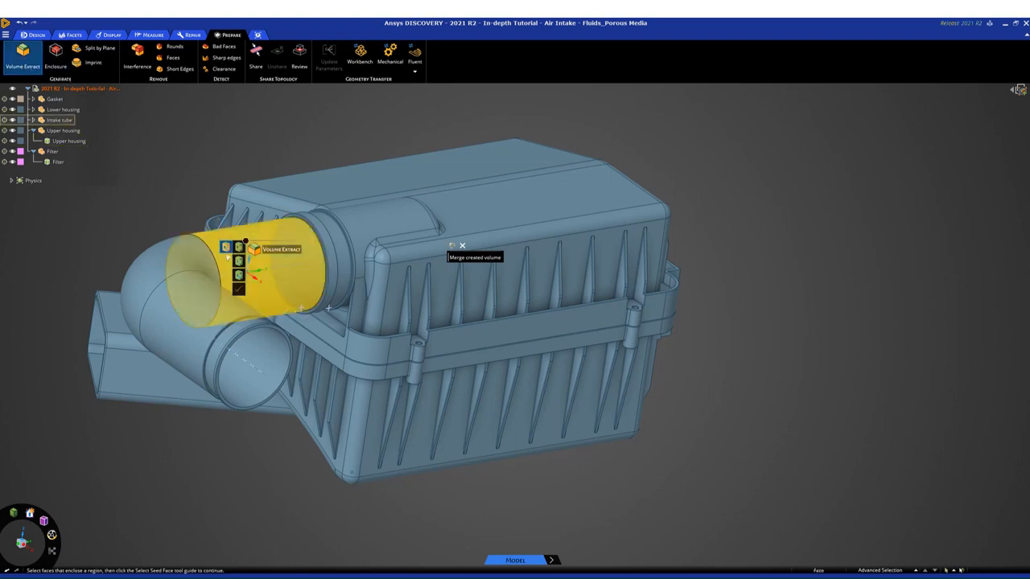
left_click(251, 333)
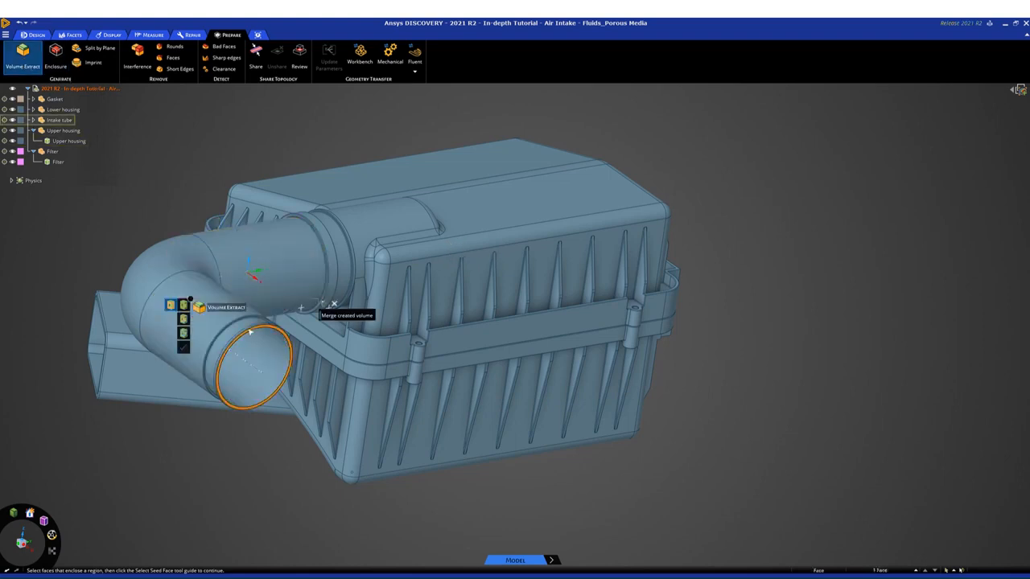
middle_click_drag(87, 284, 103, 288)
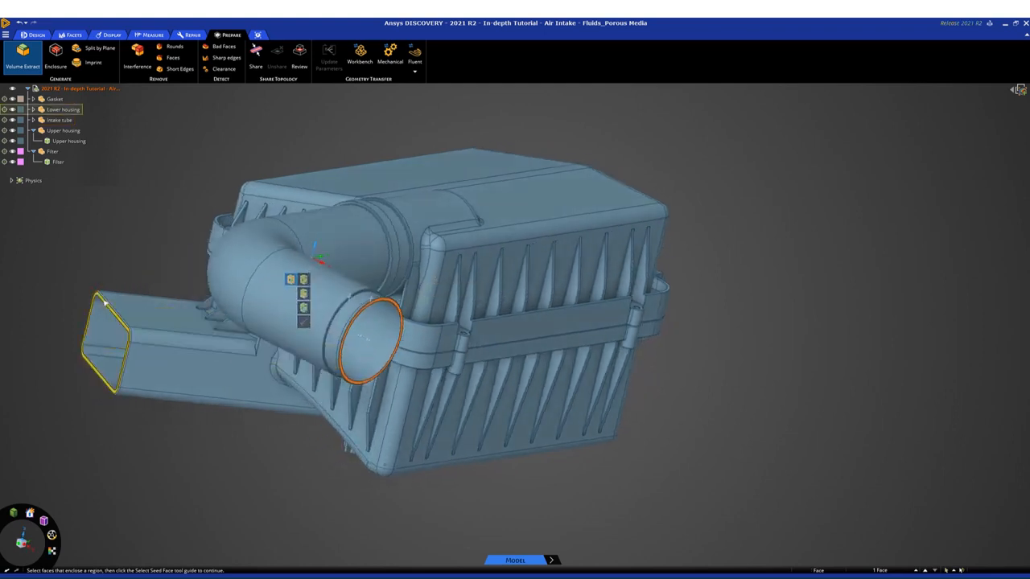
left_click(103, 301)
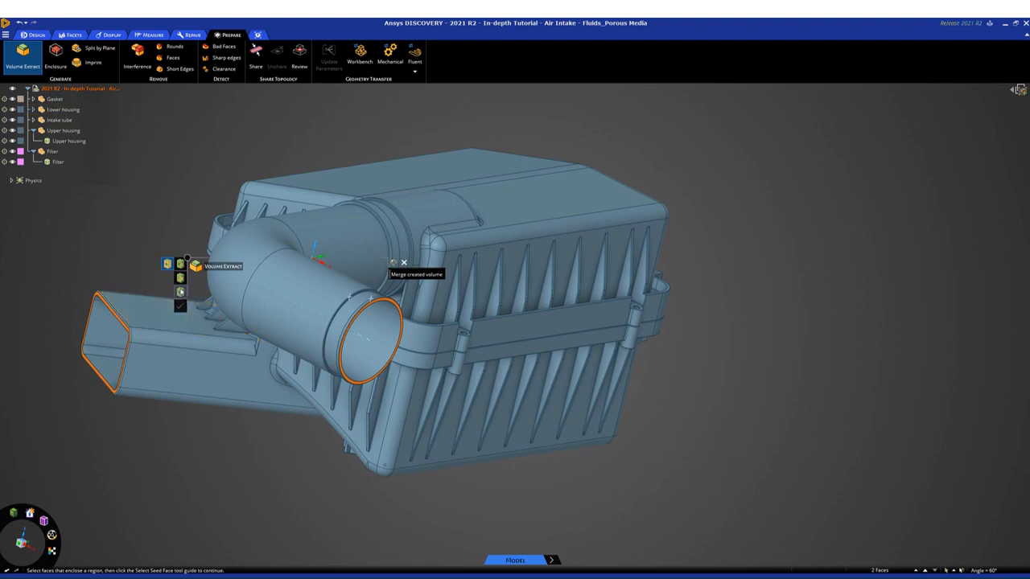
left_click(181, 292)
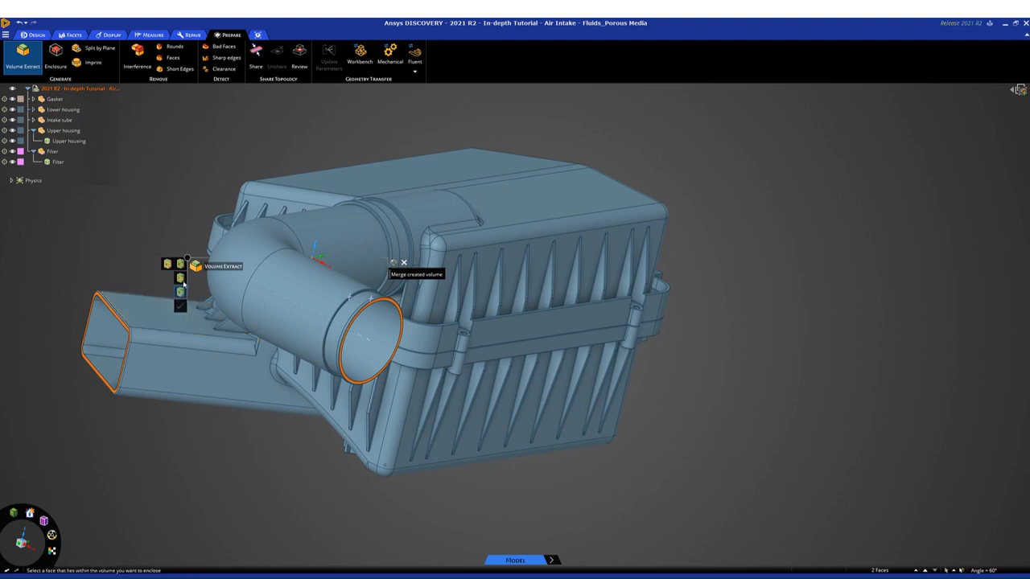
left_click(13, 152)
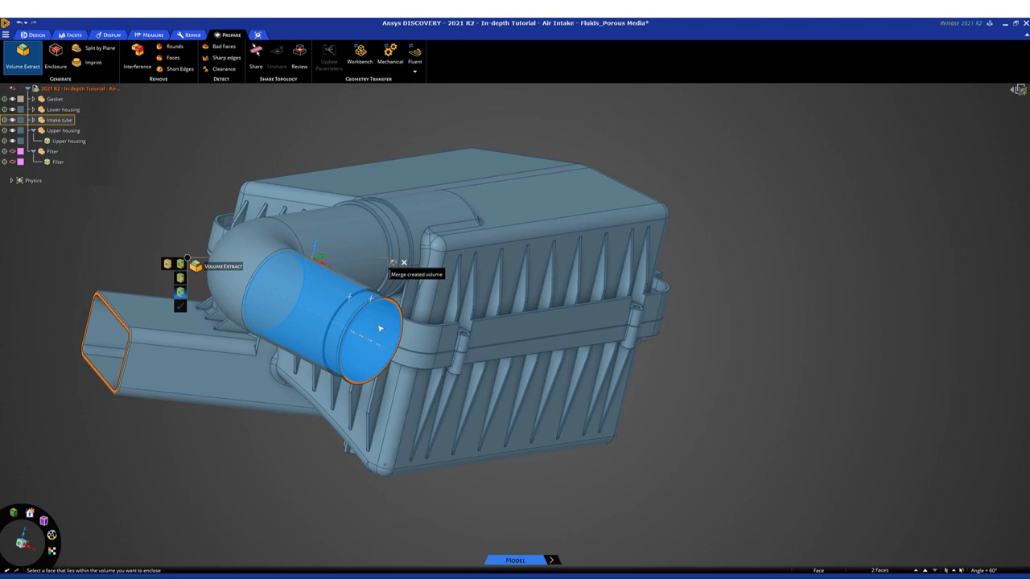
Preview the inside faces using the intake tube's inner face as seed, check the assembly for leaks, and cancel the extraction
left_click(379, 328)
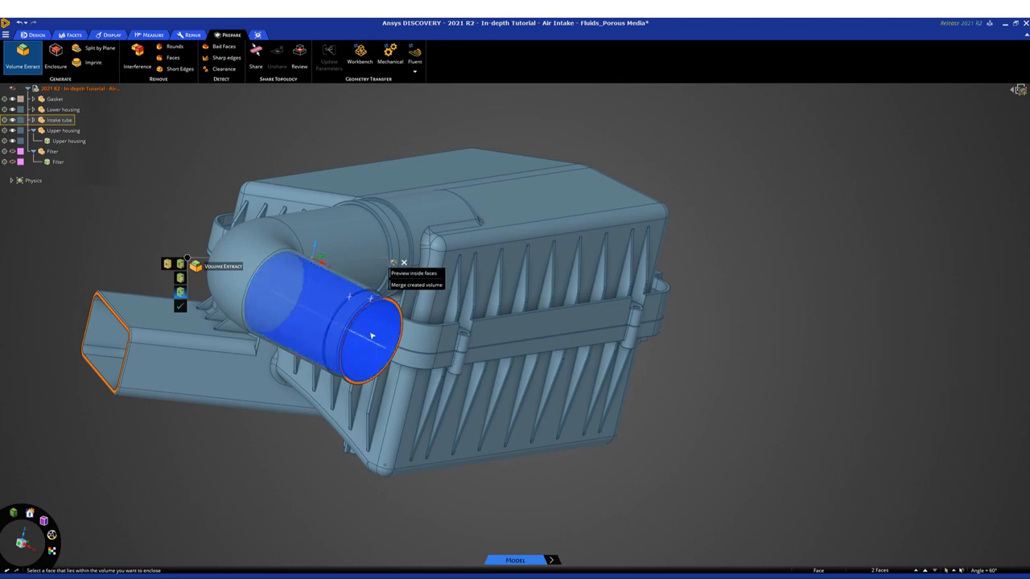
left_click(407, 275)
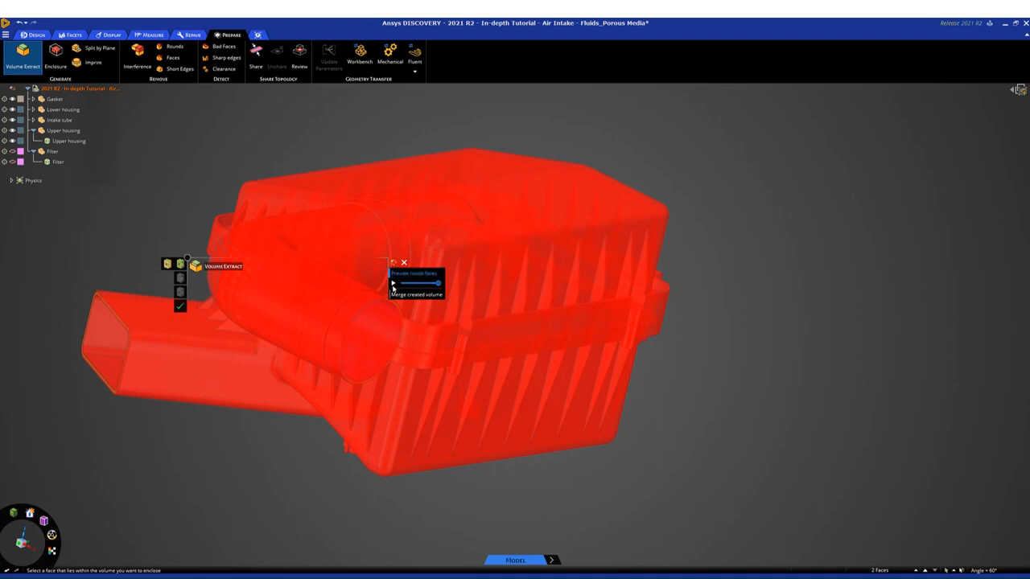
middle_click_drag(142, 230, 86, 280)
scroll(87, 280, "up", 3)
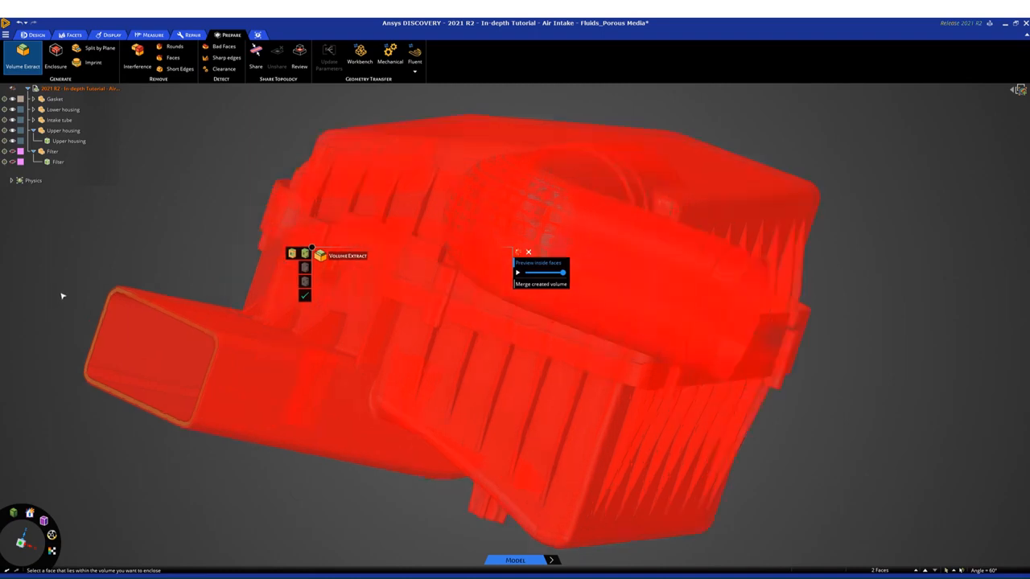
middle_click_drag(192, 244, 341, 195)
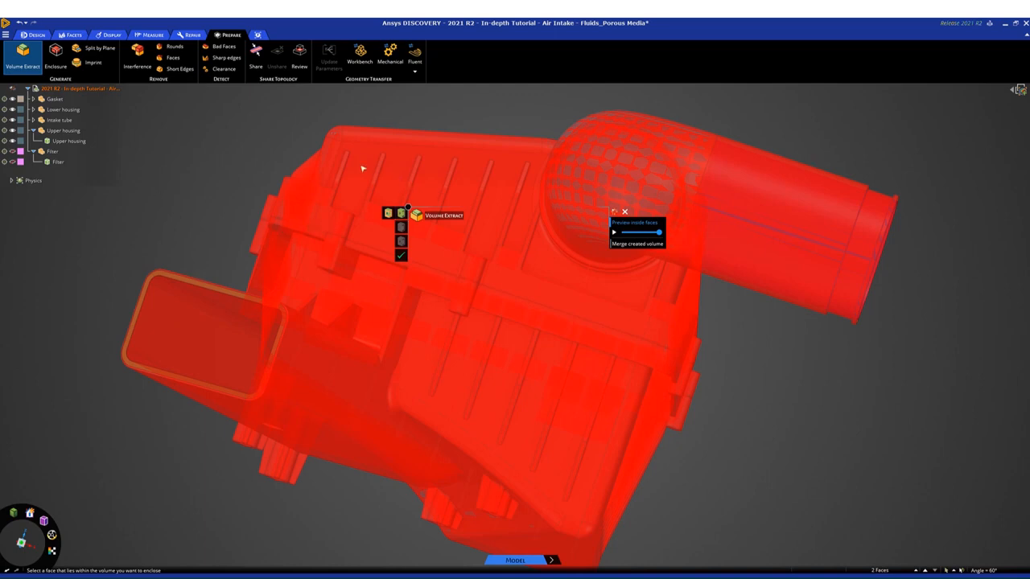
key("Escape")
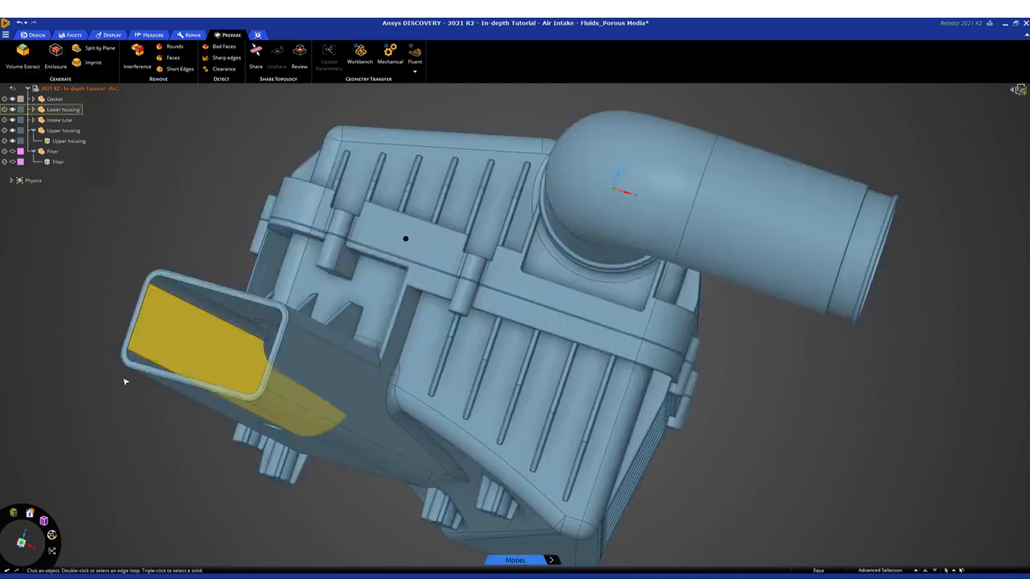
Remove the small round hole in the underside of the lower housing's rectangular duct by deleting its cylindrical face
middle_click_drag(121, 412, 136, 377)
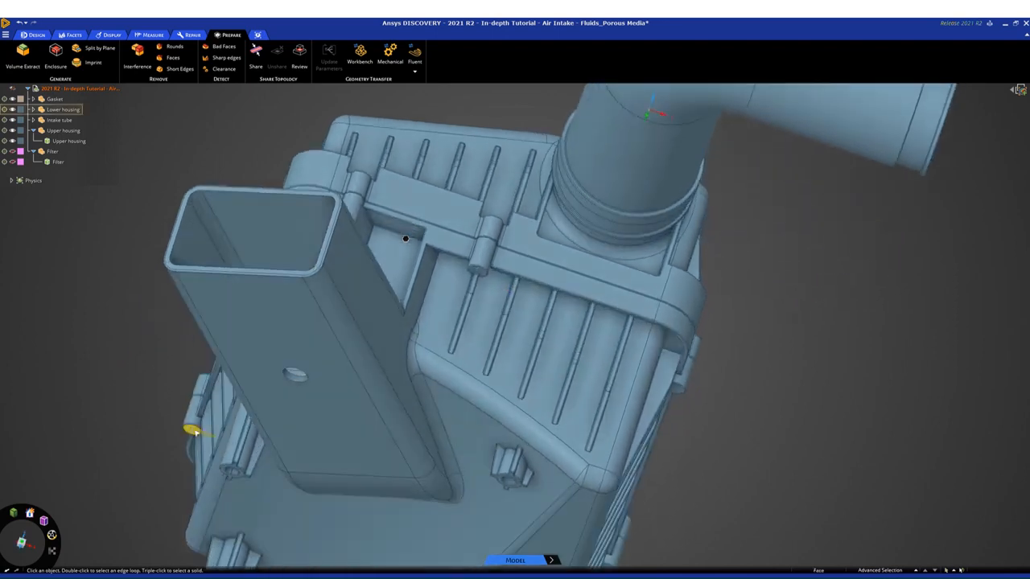
scroll(193, 430, "up", 1)
scroll(204, 429, "up", 1)
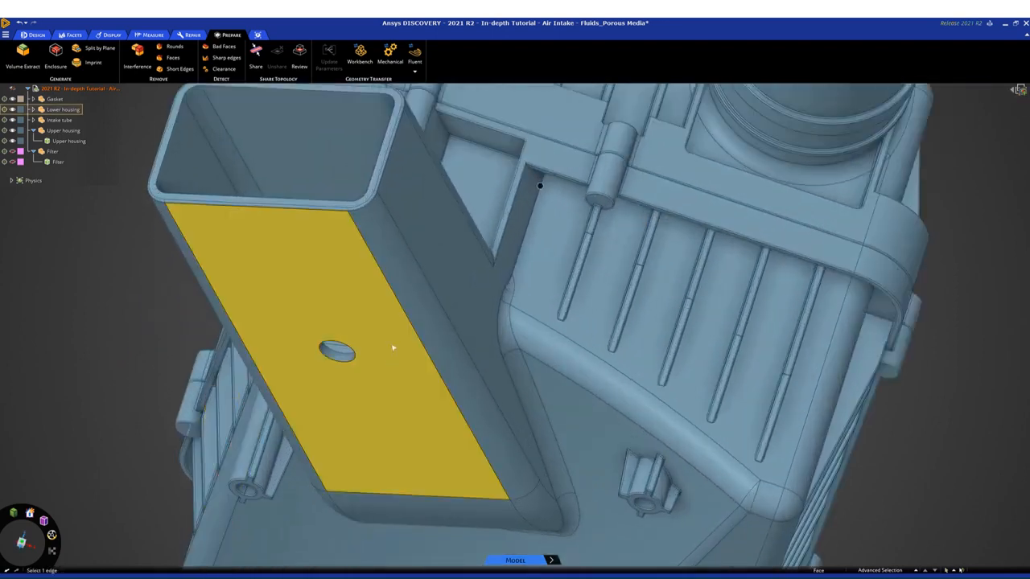
left_click(332, 358)
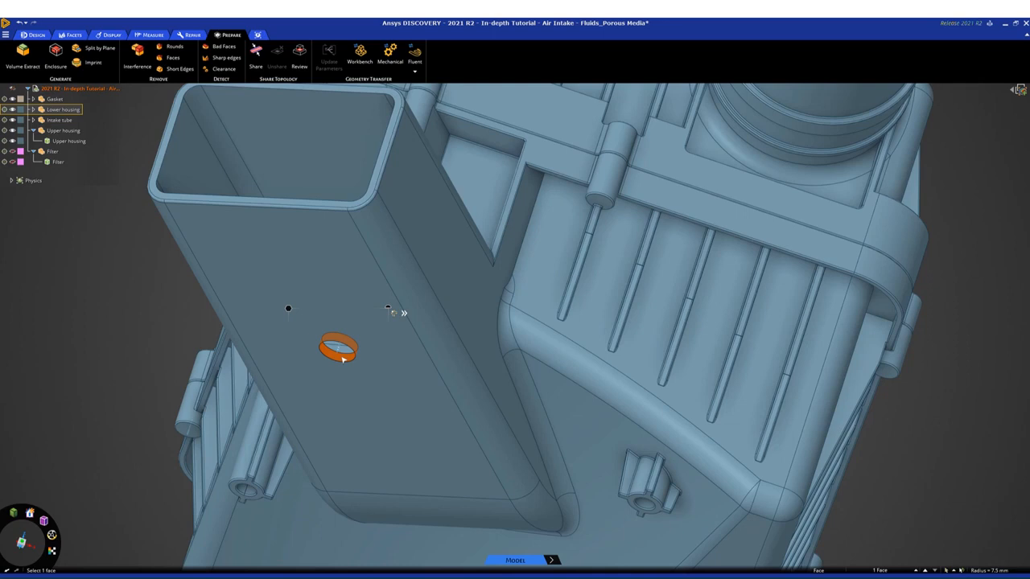
key("Delete")
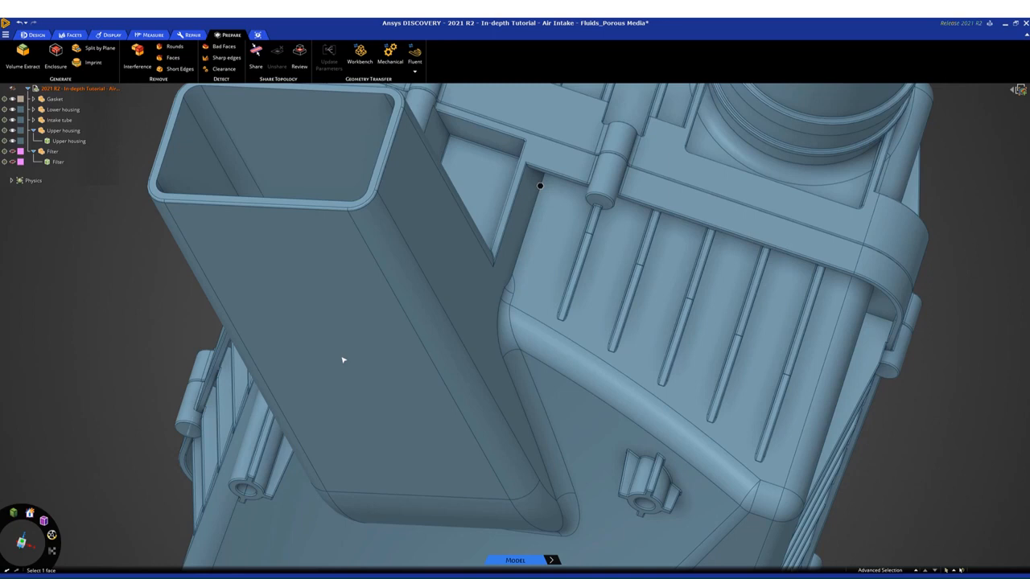
left_click(313, 381)
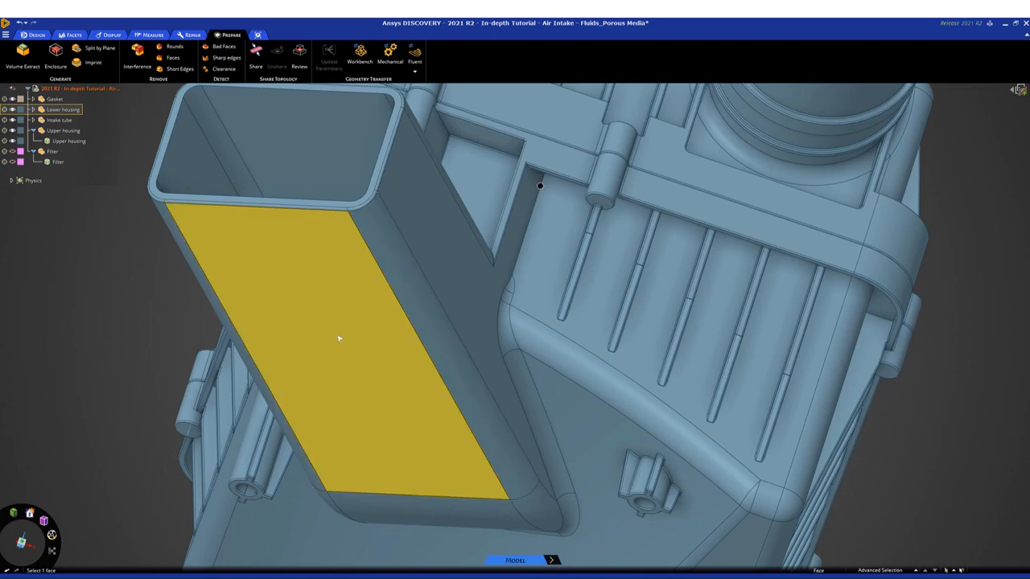
scroll(322, 328, "down", 6)
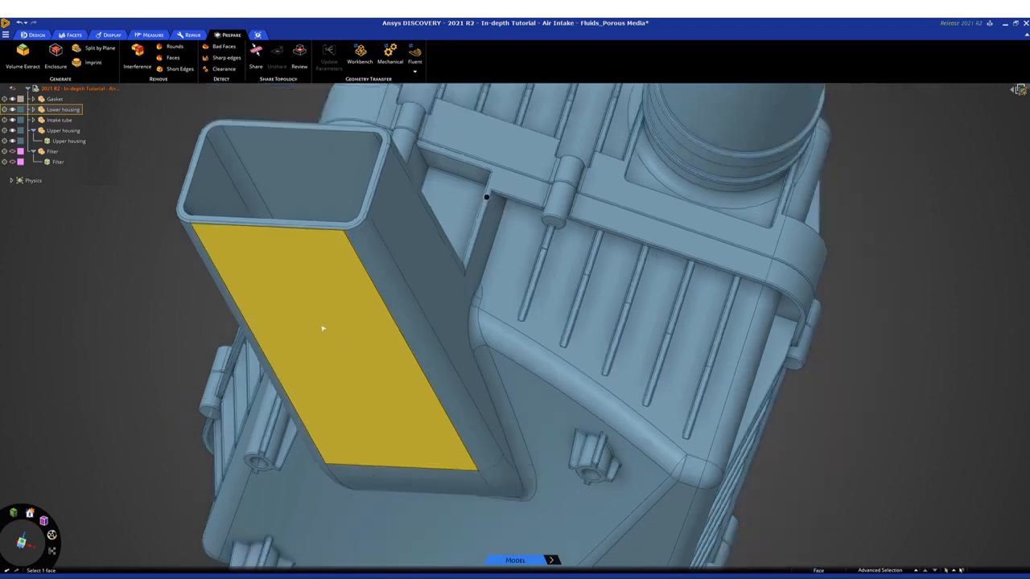
Restart Volume Extract and select the end faces of the intake tube and the rectangular duct as the enclosing faces
left_click(477, 131)
middle_click_drag(480, 132, 408, 149)
left_click(23, 54)
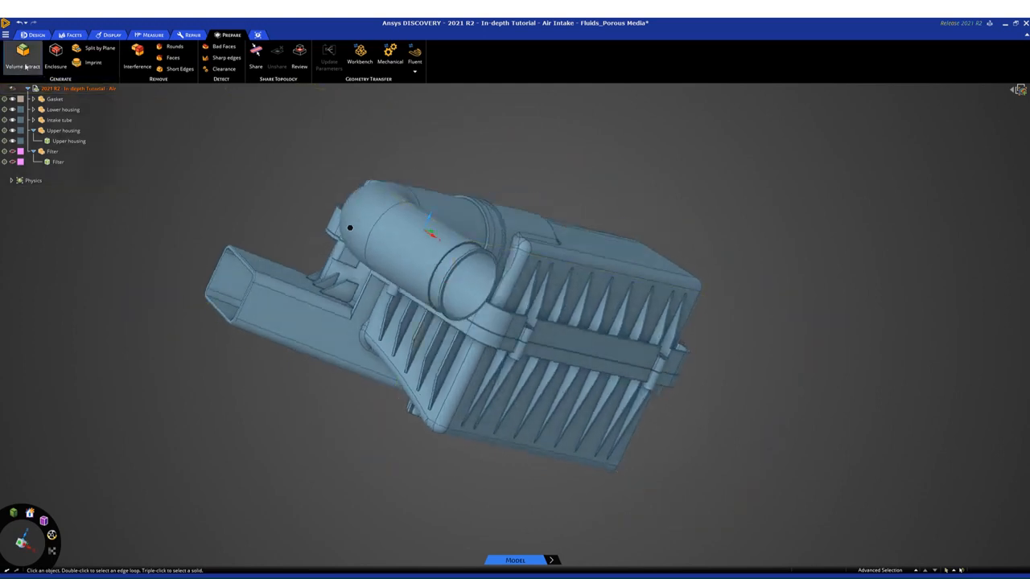
left_click(483, 256)
left_click(489, 258)
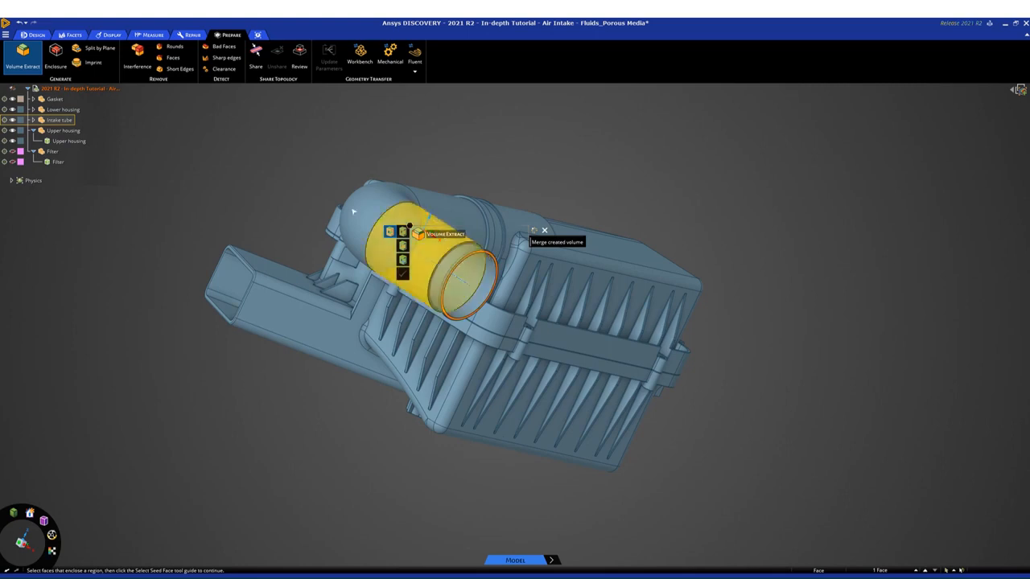
left_click(233, 254, "ctrl")
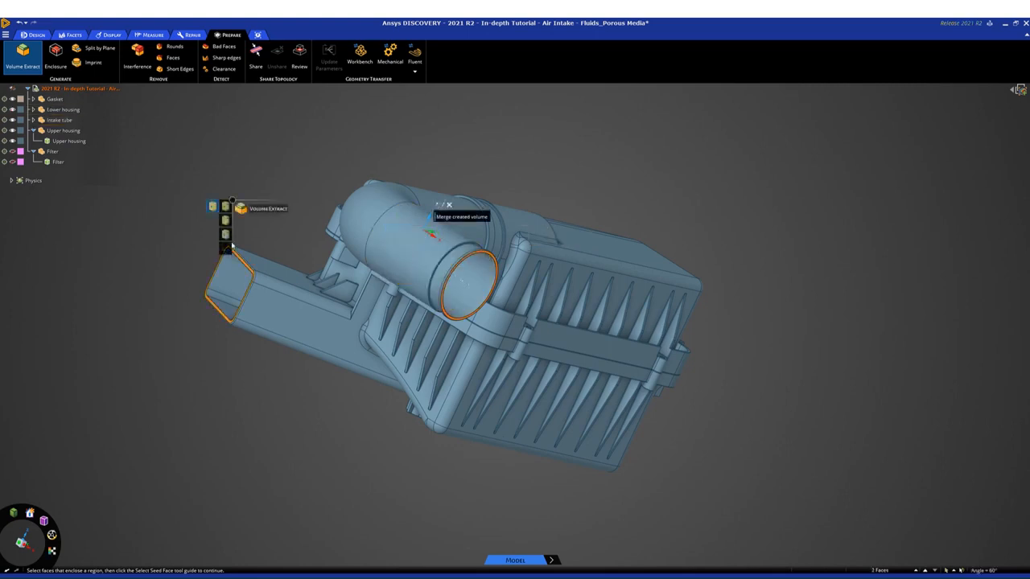
Set the intake tube's inner face as the seed face, preview the inside faces from several angles, and create the fluid volume
left_click(226, 236)
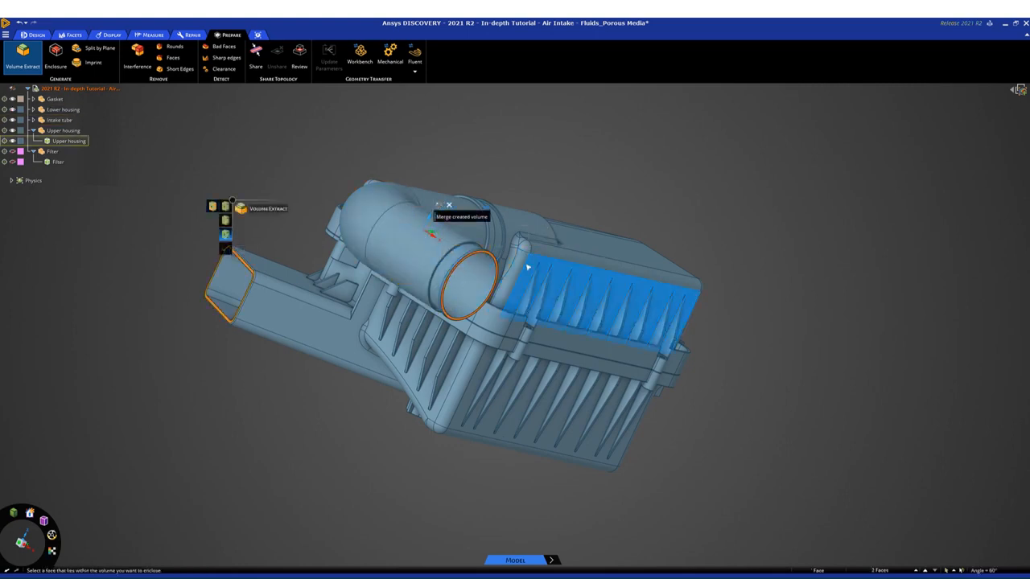
left_click(476, 274)
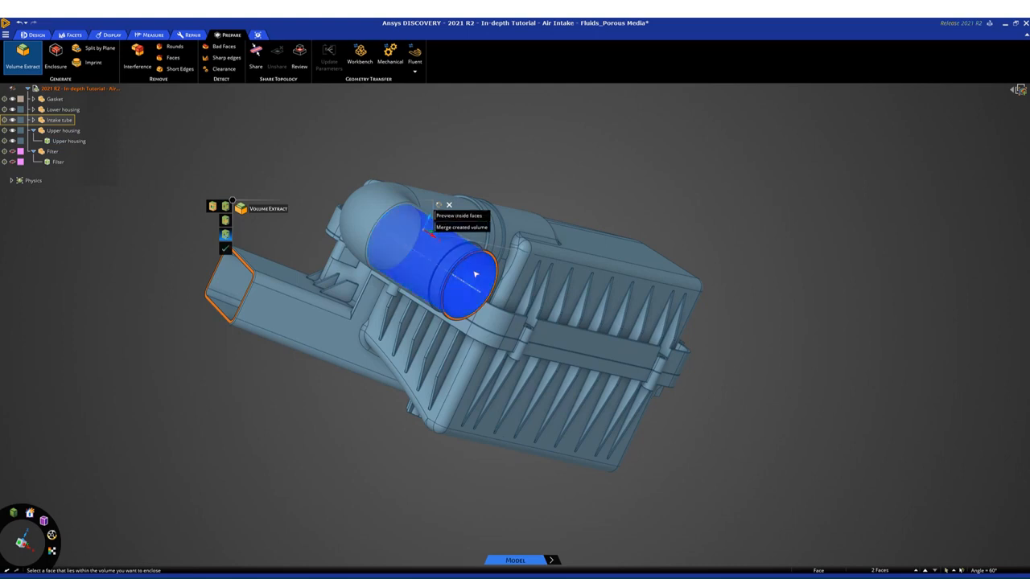
left_click(472, 217)
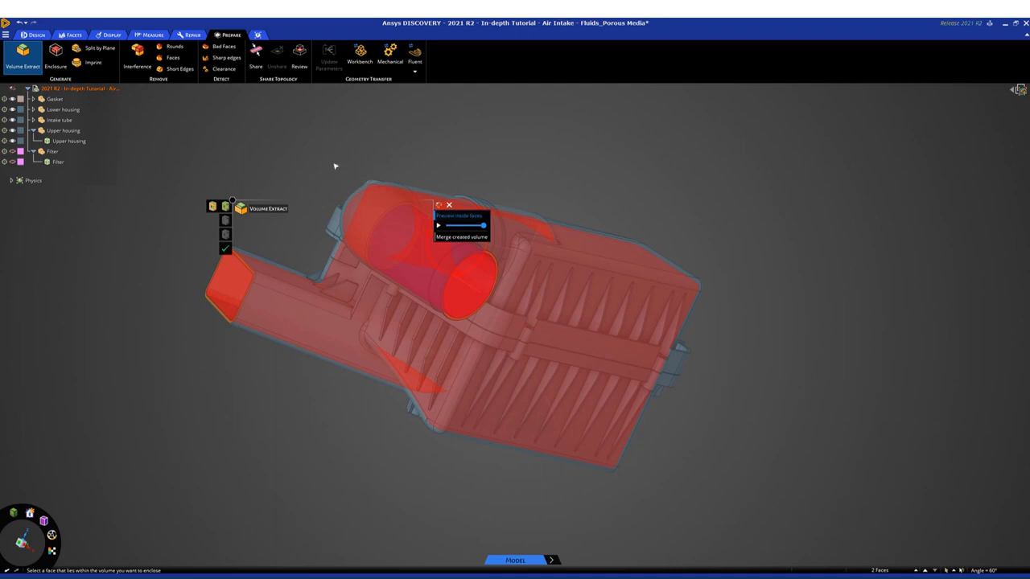
scroll(311, 156, "up", 2)
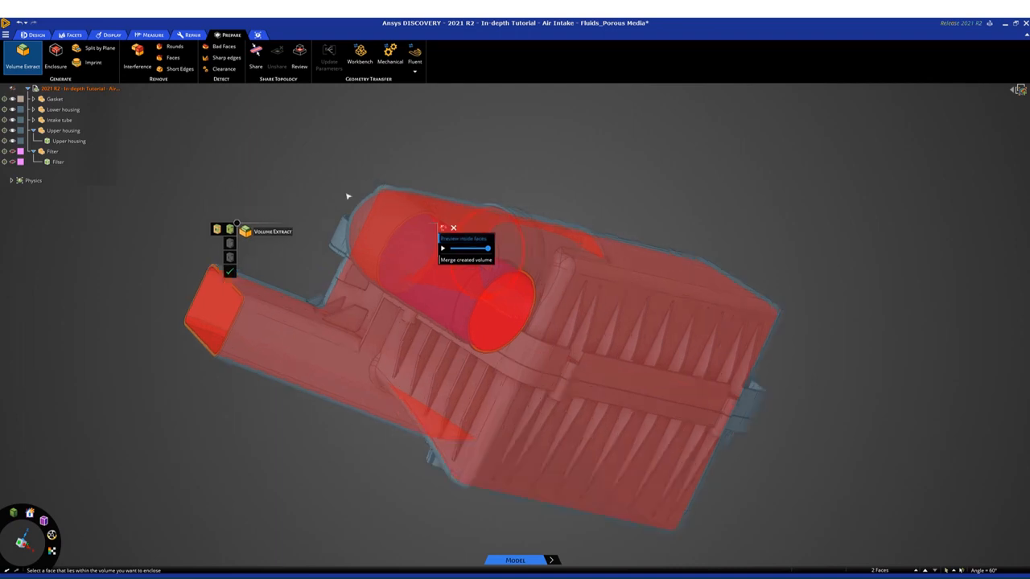
middle_click_drag(334, 183, 312, 211)
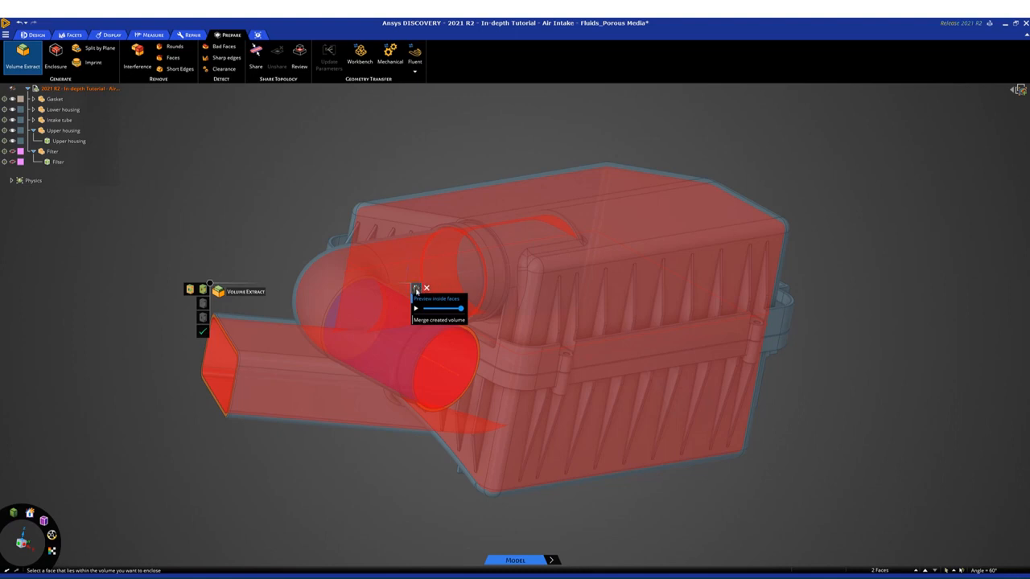
left_click(416, 288)
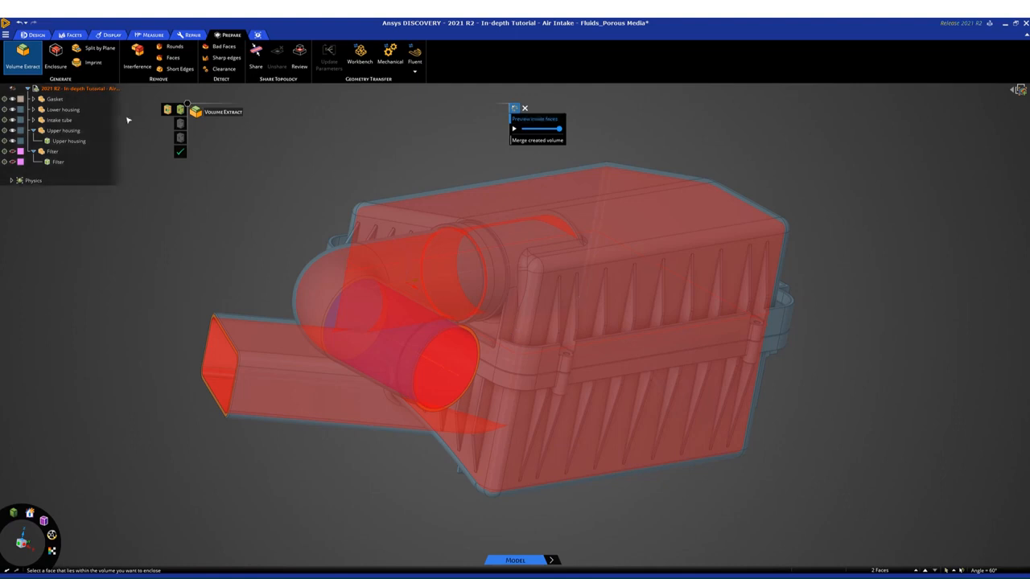
left_click(181, 153)
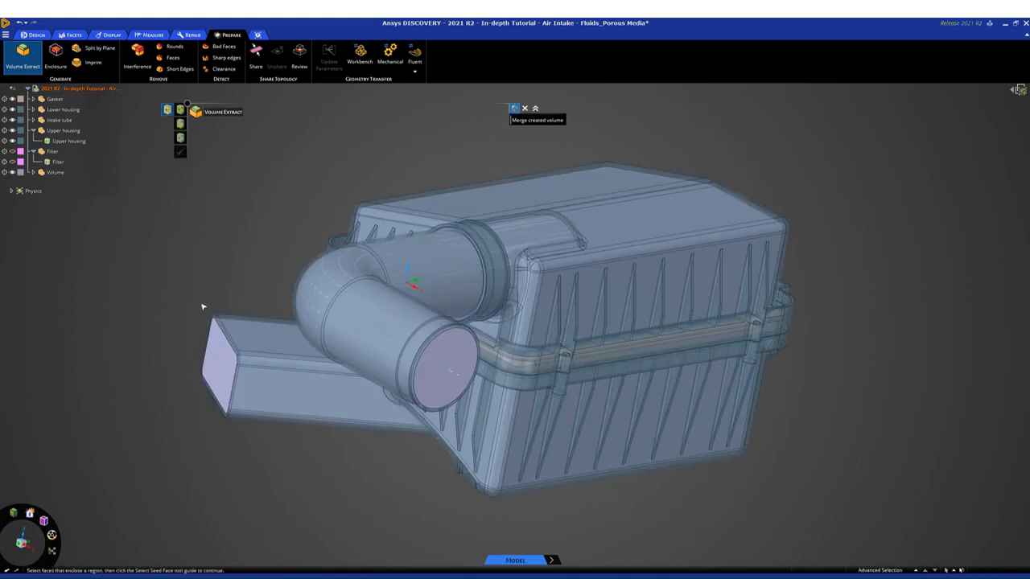
Expand the Volume component in the structure tree to show its body, and exit the Volume Extract tool
middle_click_drag(208, 302, 242, 306)
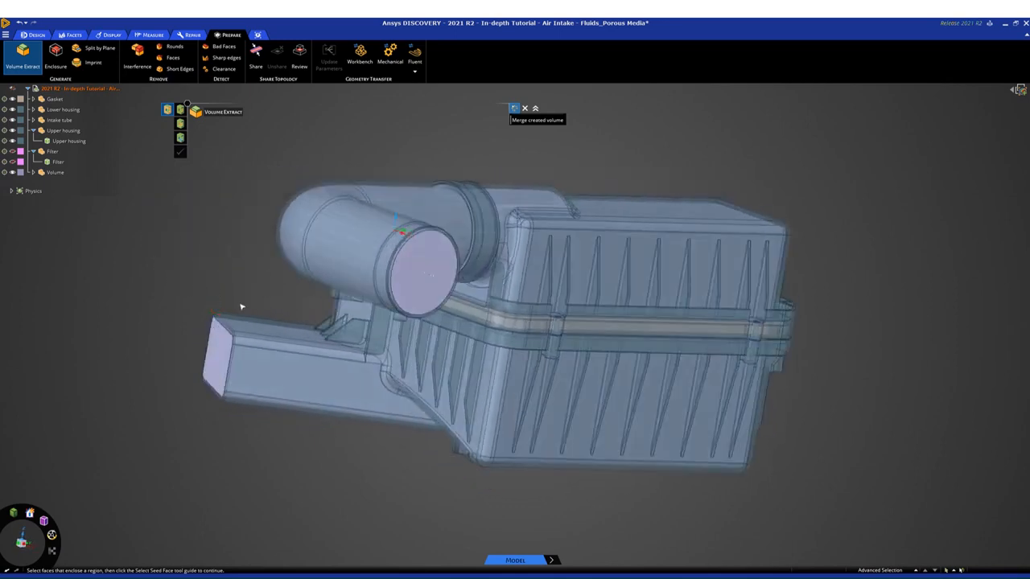
left_click(428, 268)
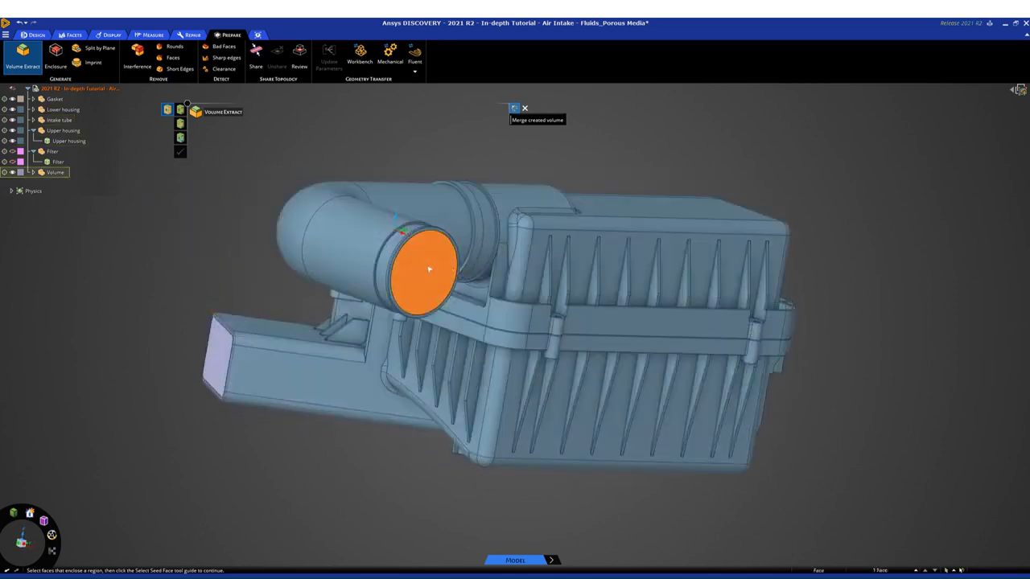
right_click(428, 269)
left_click(167, 234)
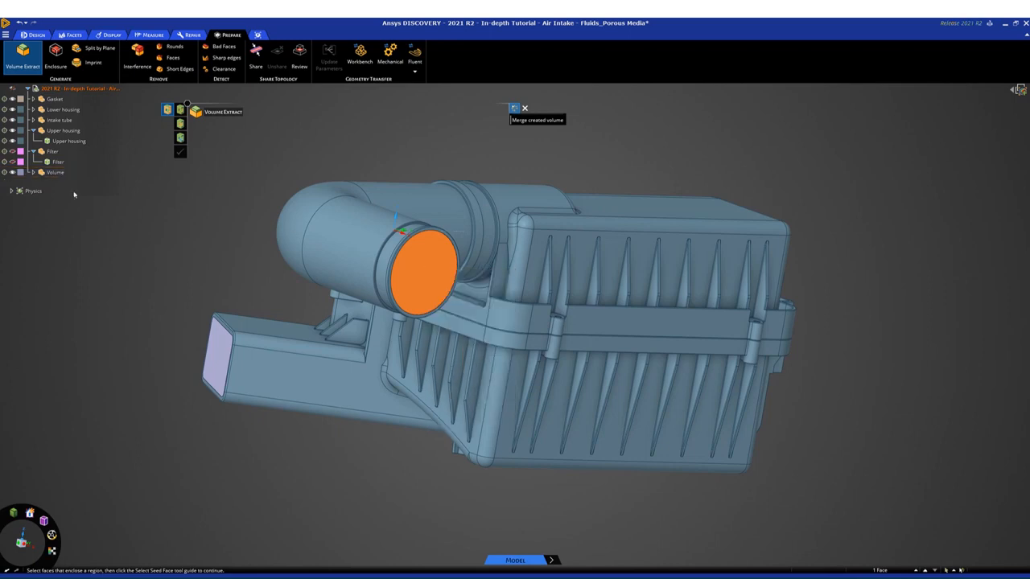
left_click(34, 173)
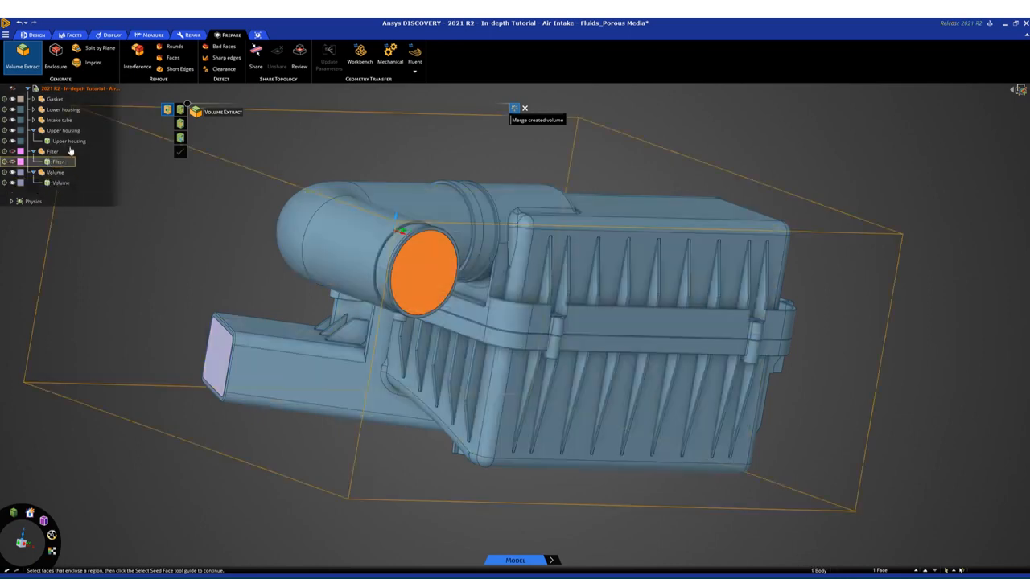
left_click(54, 172)
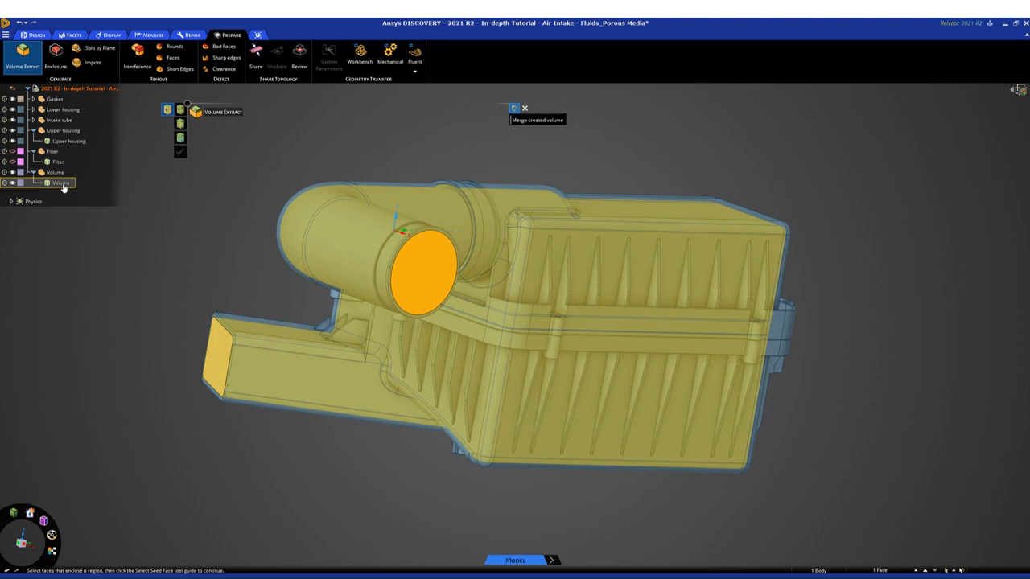
key("Escape")
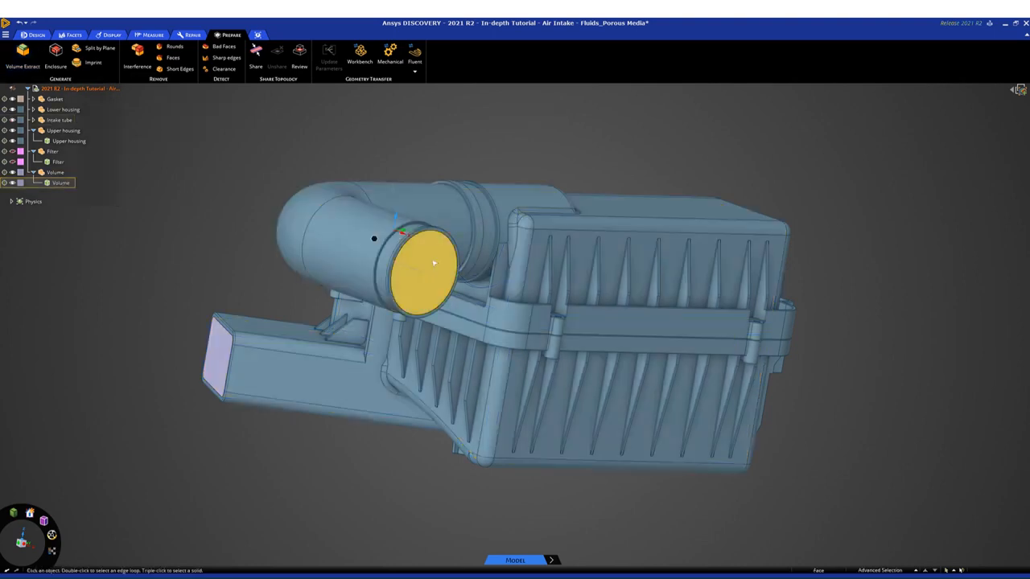
Isolate the extracted fluid volume by hiding all other bodies
right_click(433, 263)
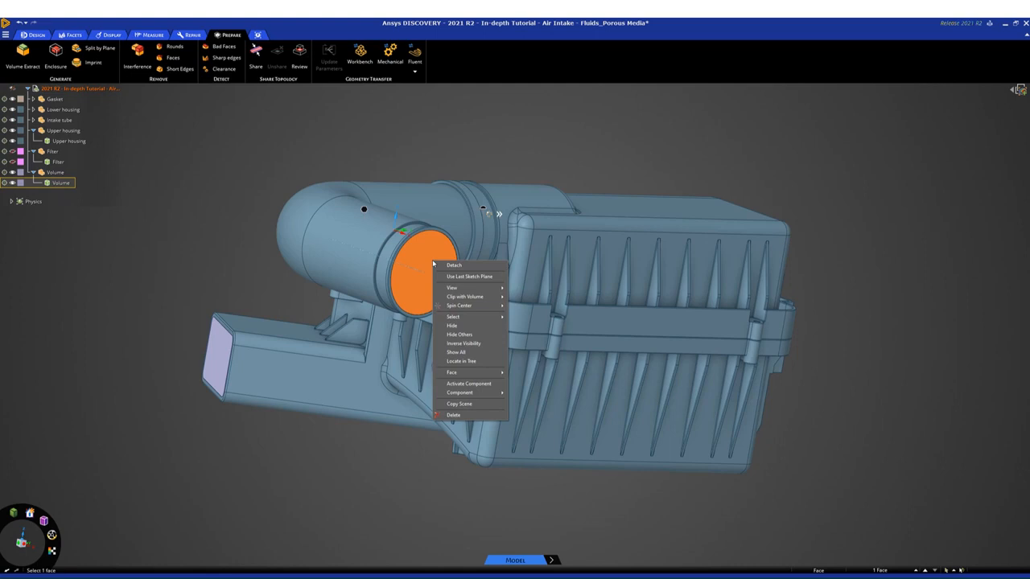
left_click(456, 334)
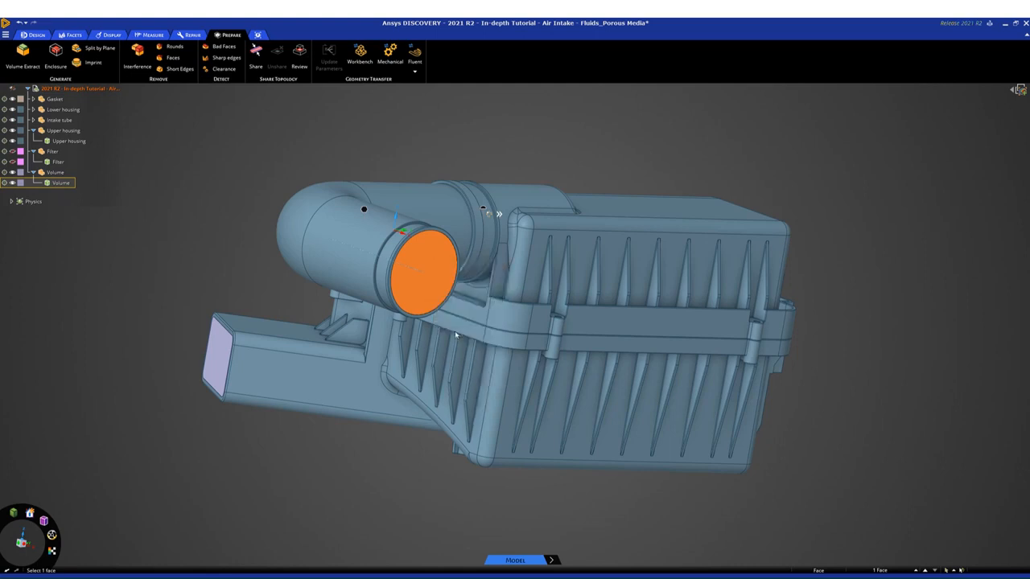
middle_click_drag(590, 213, 557, 214)
scroll(524, 288, "up", 5)
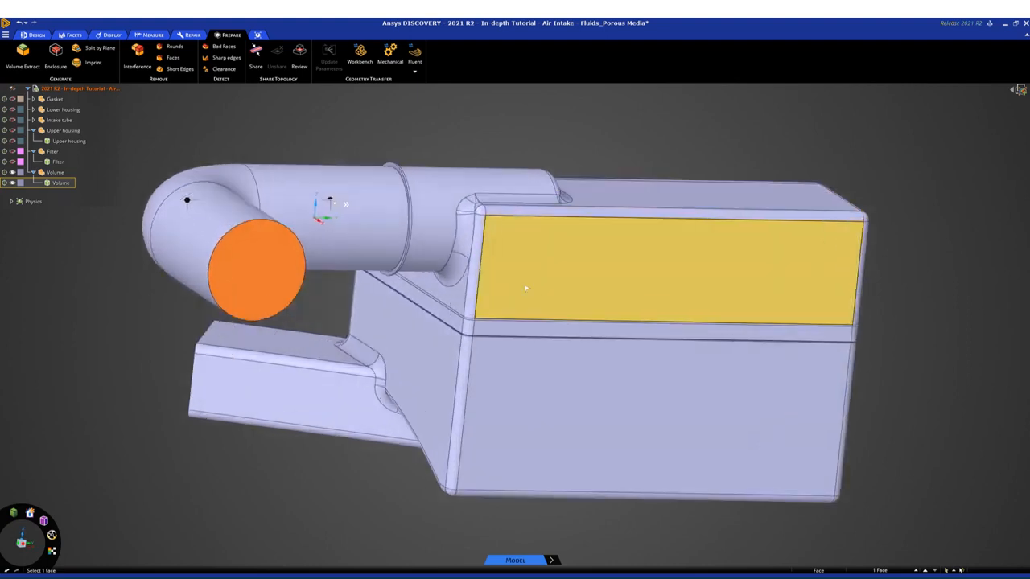
Examine the extracted volume's thin ridges along the gasket joint between the upper and lower housings
scroll(522, 282, "up", 5)
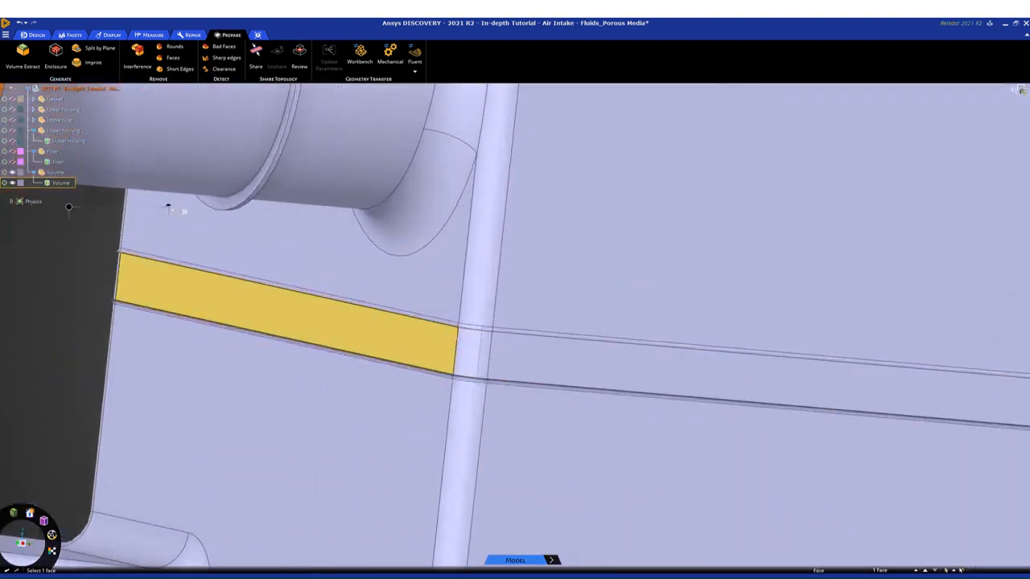
middle_click_drag(457, 339, 449, 336)
scroll(452, 334, "up", 3)
scroll(589, 363, "up", 1)
middle_click_drag(592, 366, 593, 365)
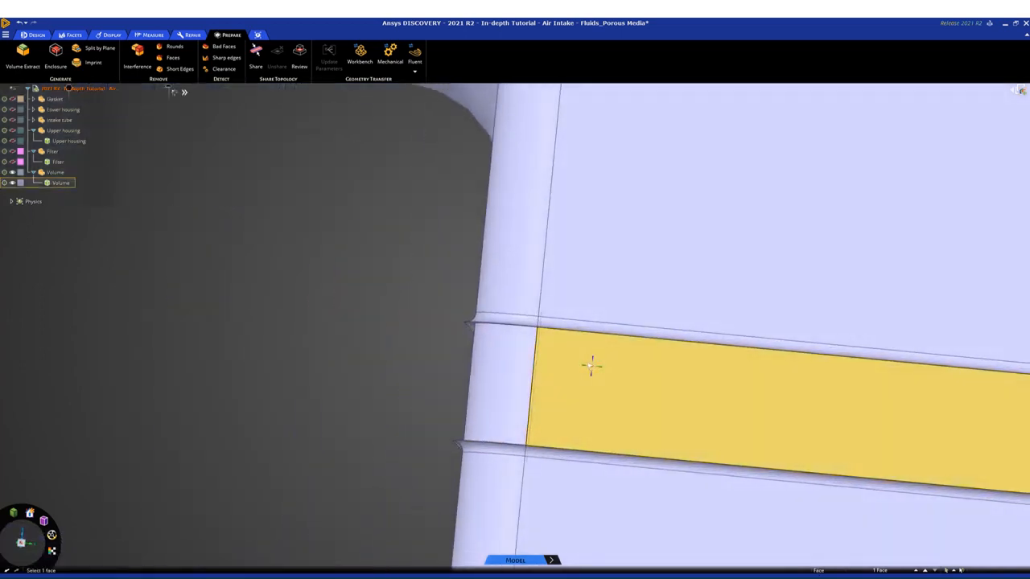
middle_click_drag(427, 384, 433, 383)
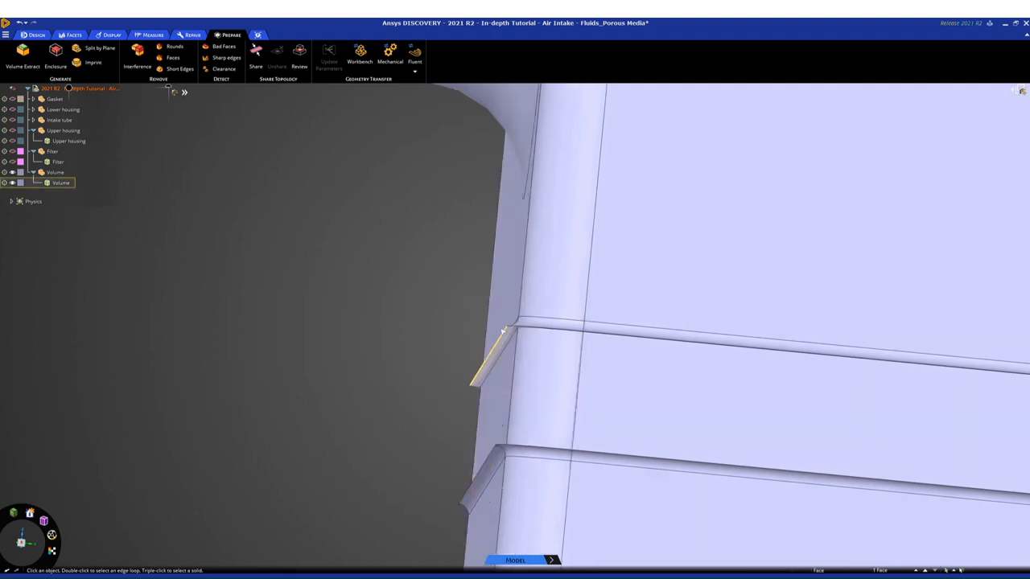
Inspect the extracted volume's narrow ring where the intake tube meets the upper housing
scroll(491, 351, "down", 7)
scroll(410, 193, "down", 1)
scroll(409, 194, "down", 5)
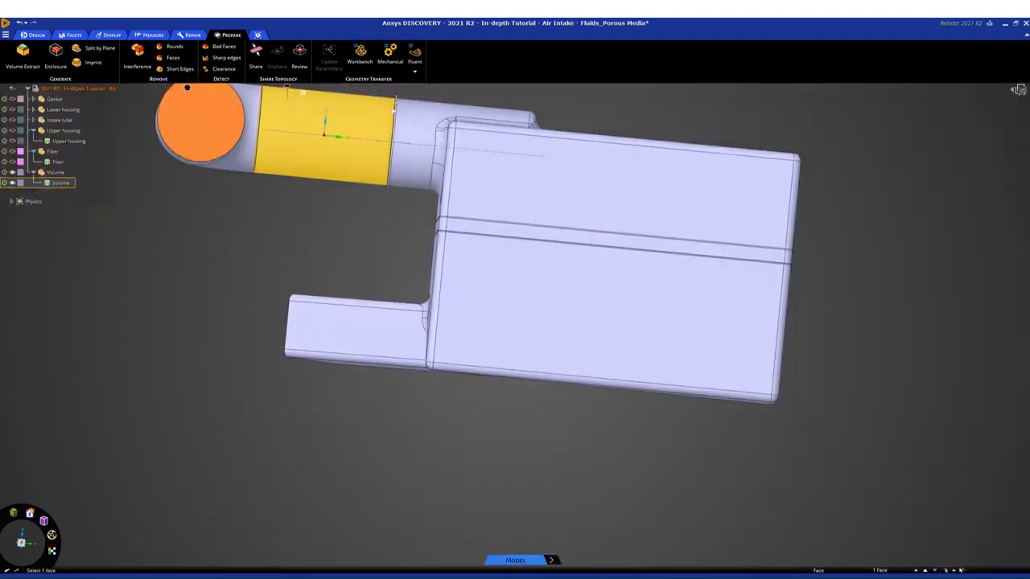
scroll(402, 106, "up", 8)
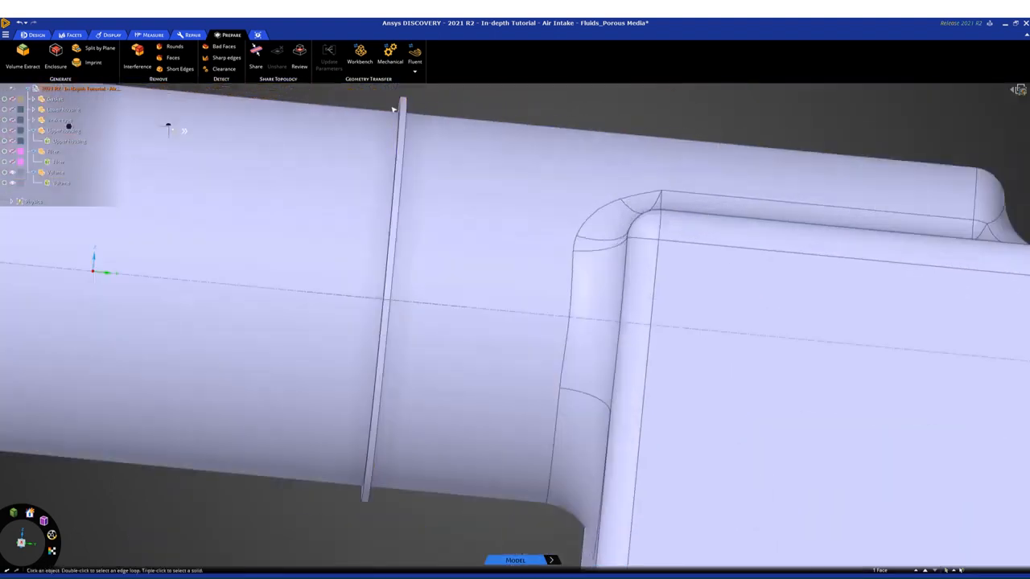
middle_click_drag(443, 105, 472, 128)
scroll(515, 186, "down", 3)
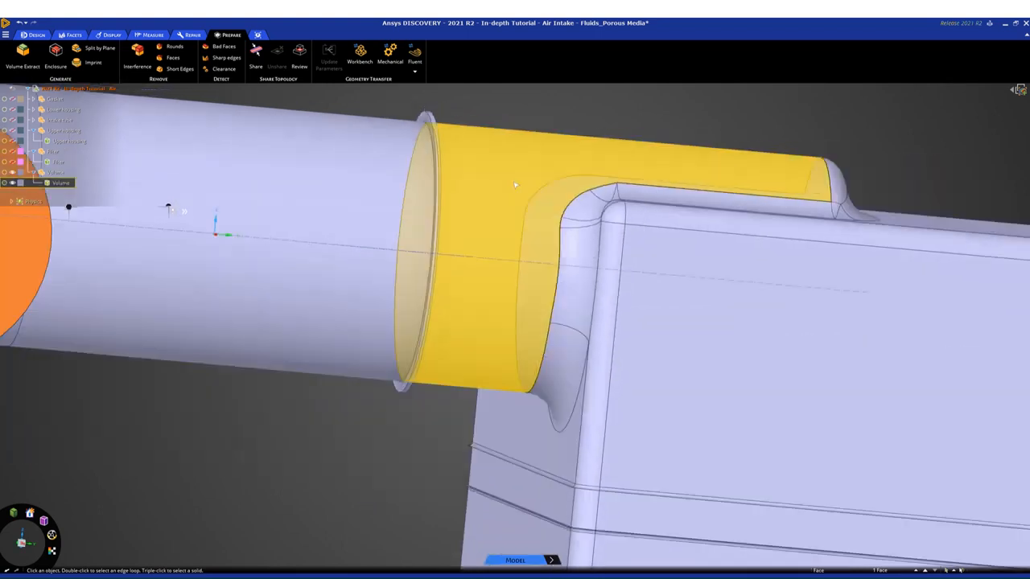
scroll(657, 513, "up", 1)
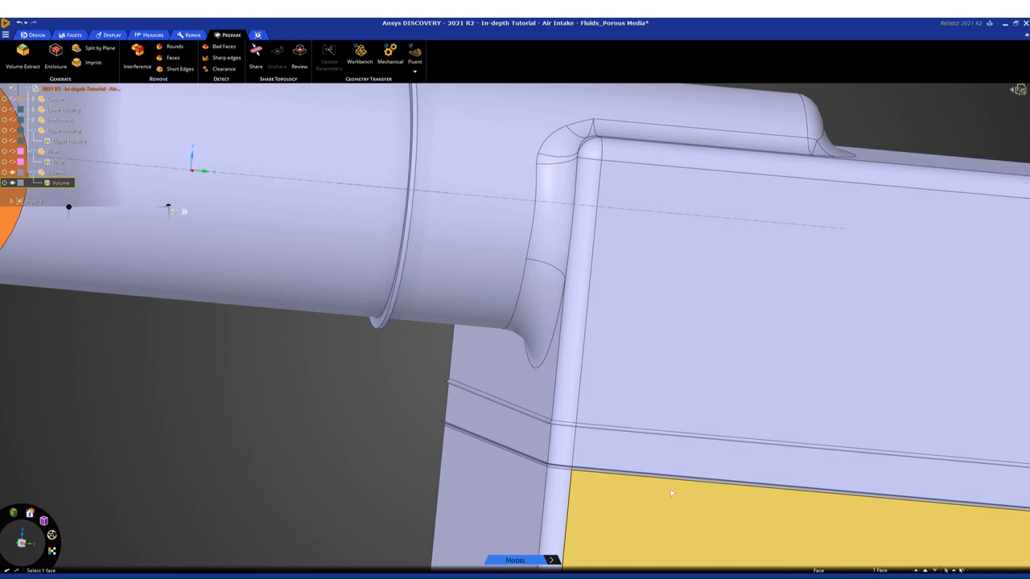
scroll(648, 492, "down", 1)
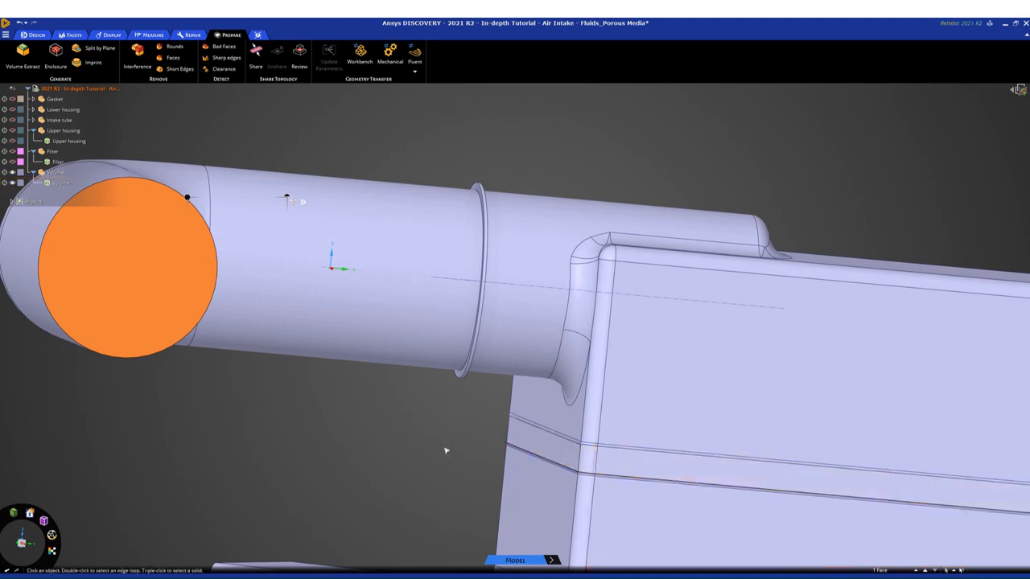
middle_click_drag(447, 450, 448, 450)
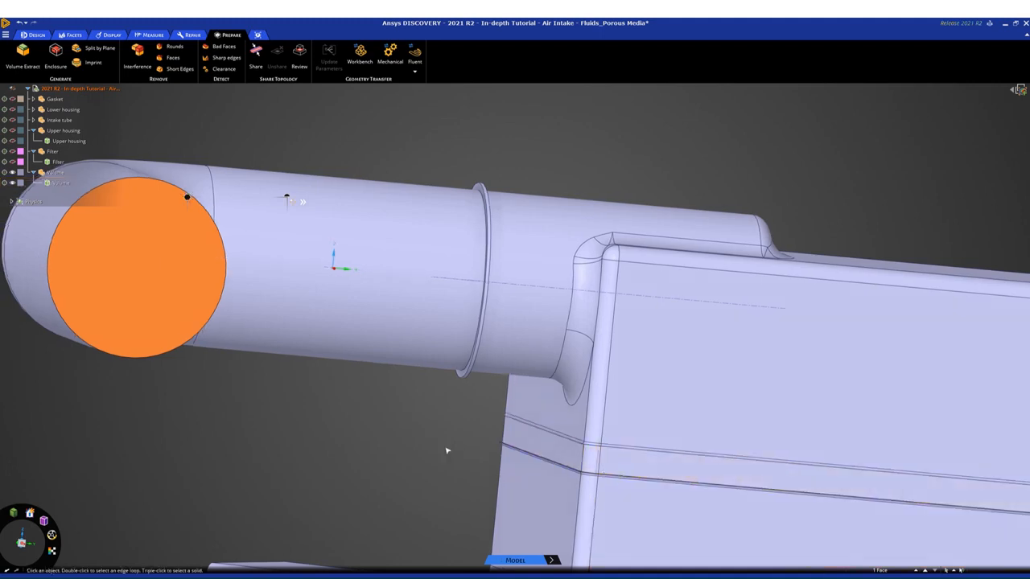
Invert the visibility to show the original assembly parts and the filter instead of the extracted volume
right_click(538, 395)
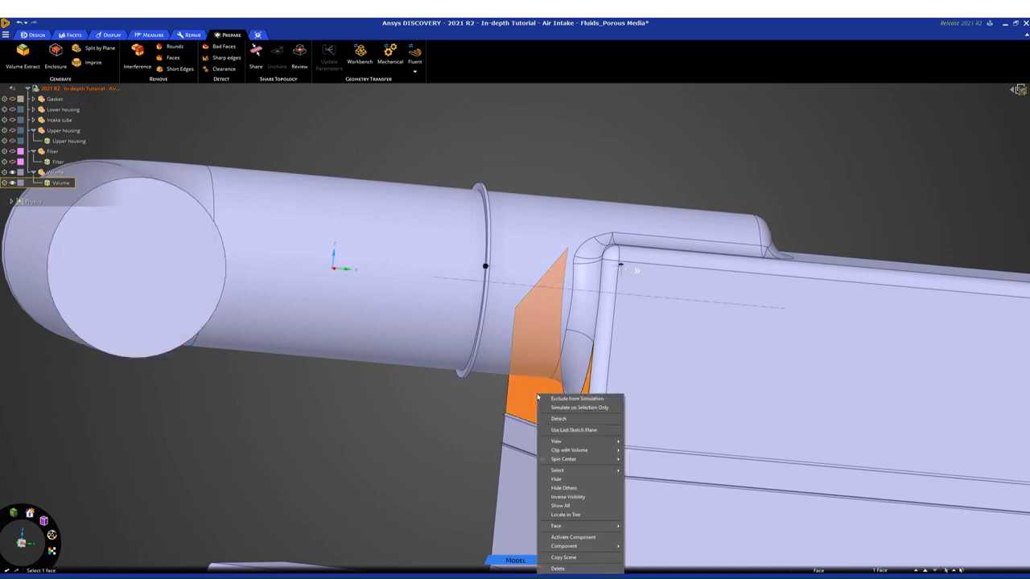
left_click(580, 498)
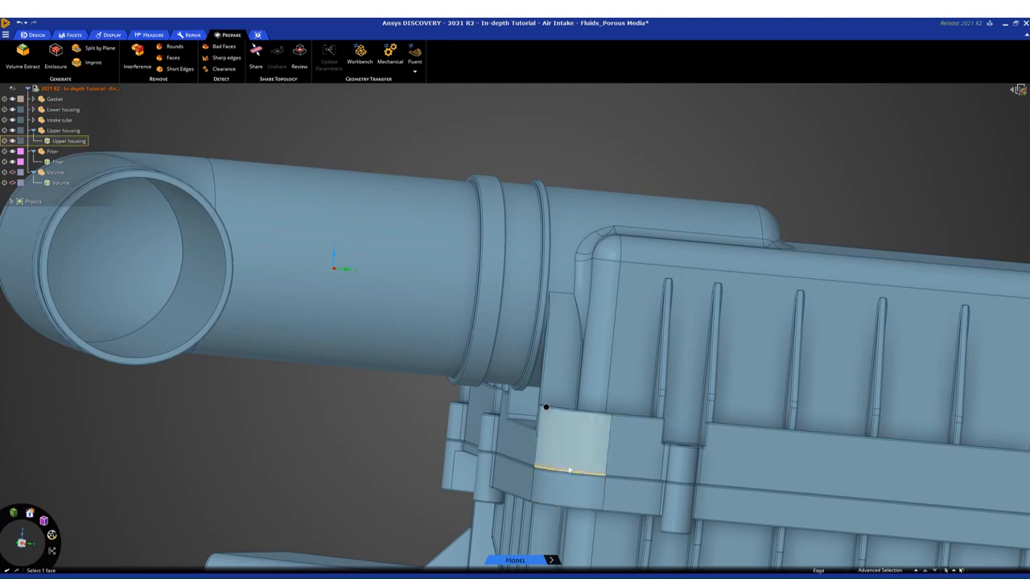
scroll(427, 443, "down", 2)
scroll(409, 435, "down", 4)
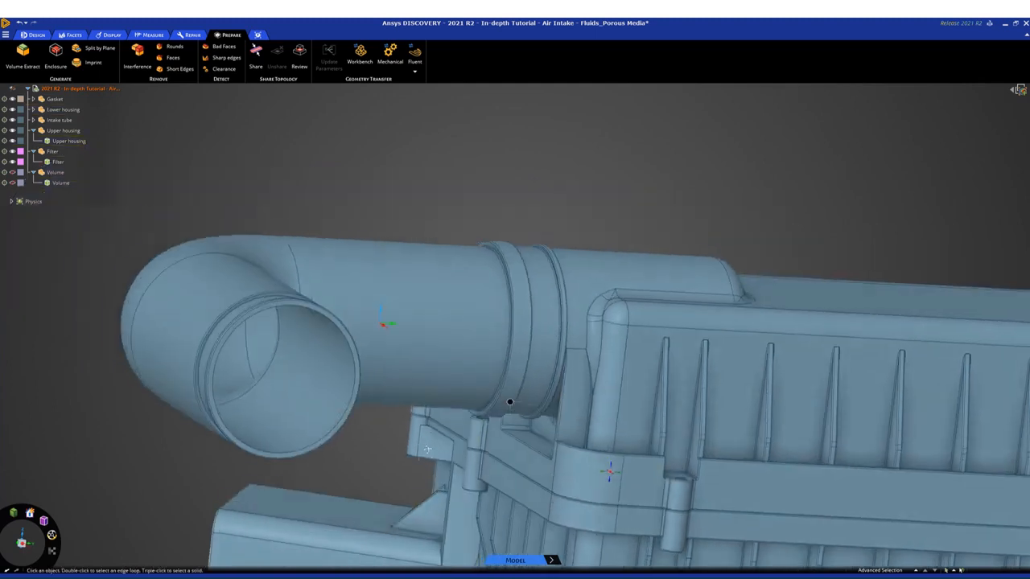
Section the assembly lengthwise through the origin so the cut passes through the tube, gasket and filter
middle_click_drag(568, 476, 536, 316)
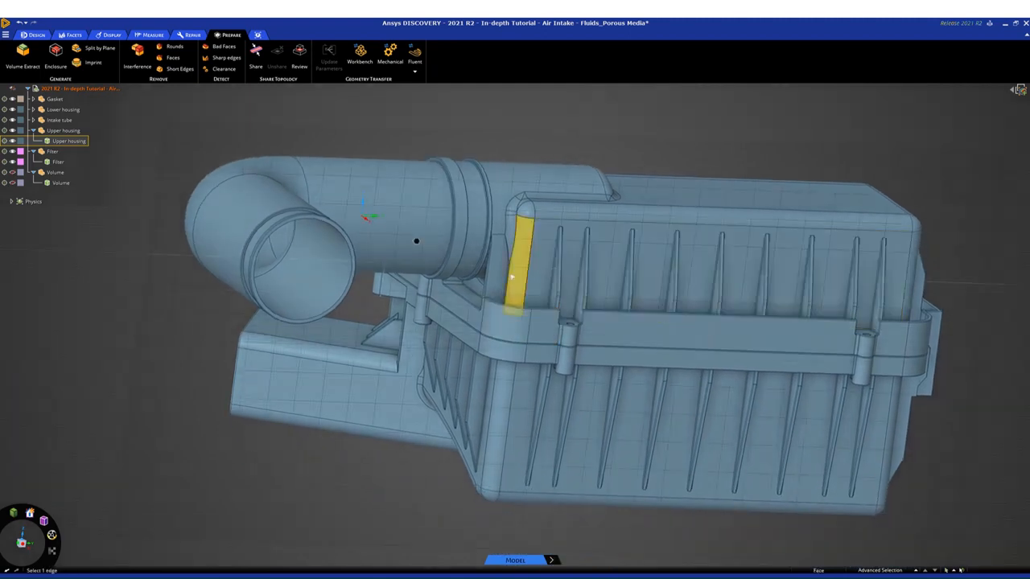
left_click(367, 218)
key("x")
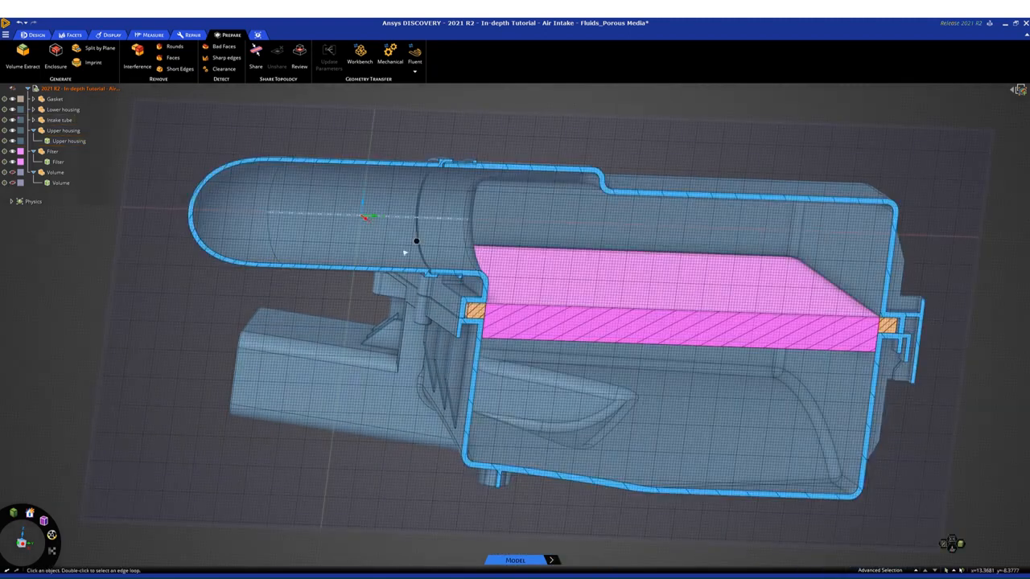
Examine in the section view how the gasket, filter and the upper housing's rounded inner edge meet
scroll(479, 303, "up", 3)
scroll(482, 301, "up", 3)
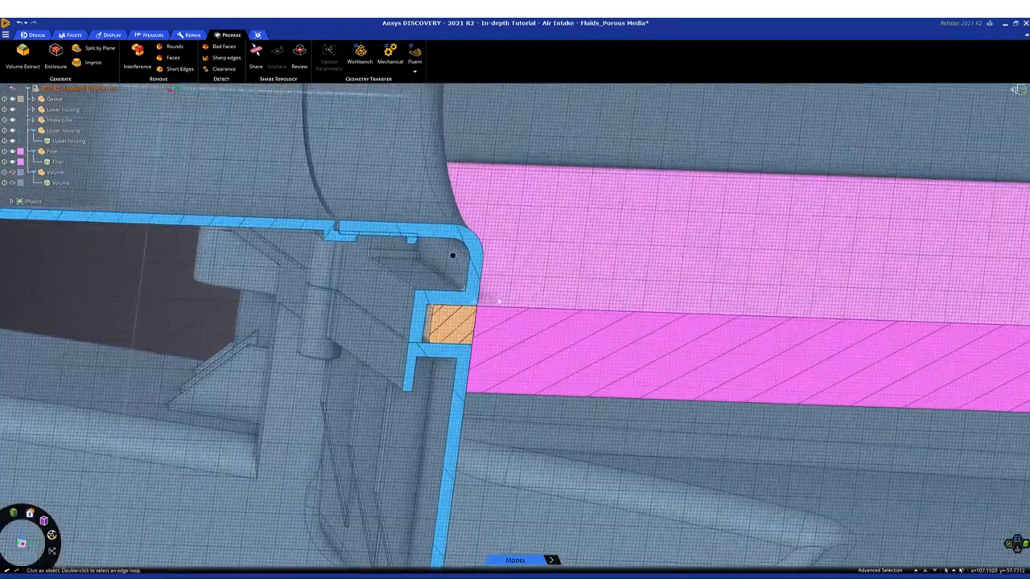
scroll(487, 299, "up", 2)
scroll(491, 300, "up", 2)
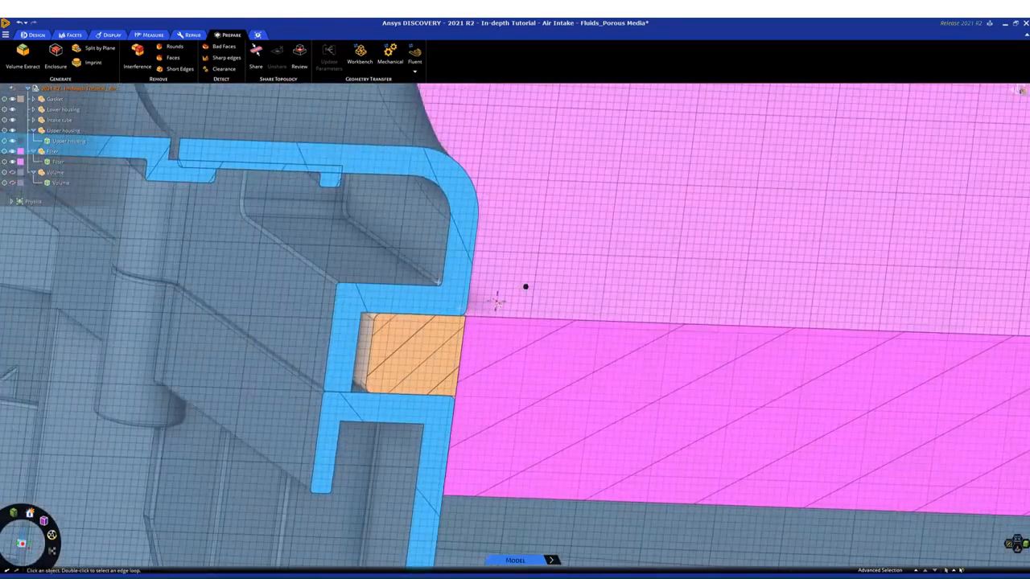
scroll(496, 301, "up", 2)
middle_click_drag(469, 296, 452, 296)
scroll(463, 312, "up", 3)
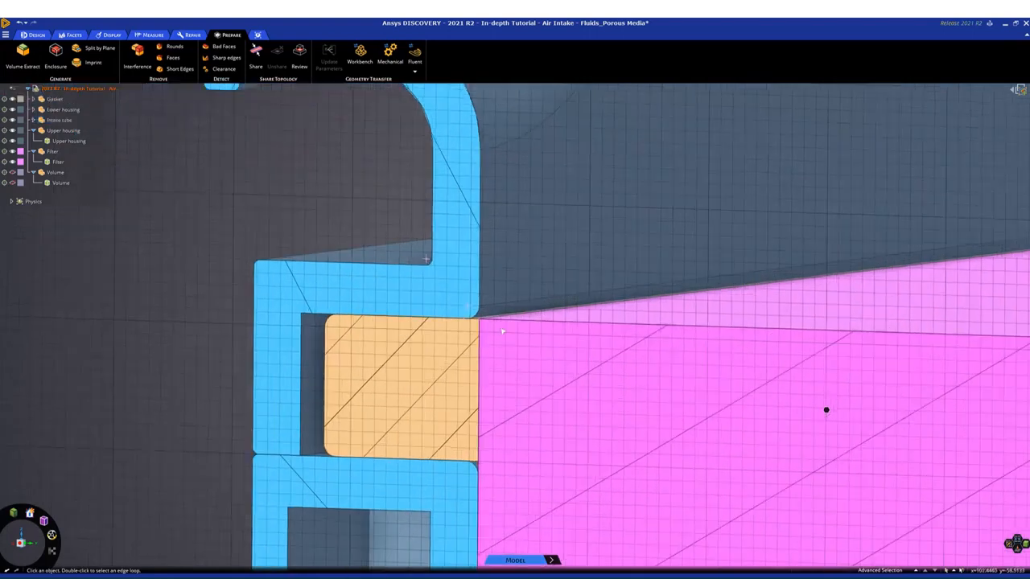
scroll(515, 329, "up", 3)
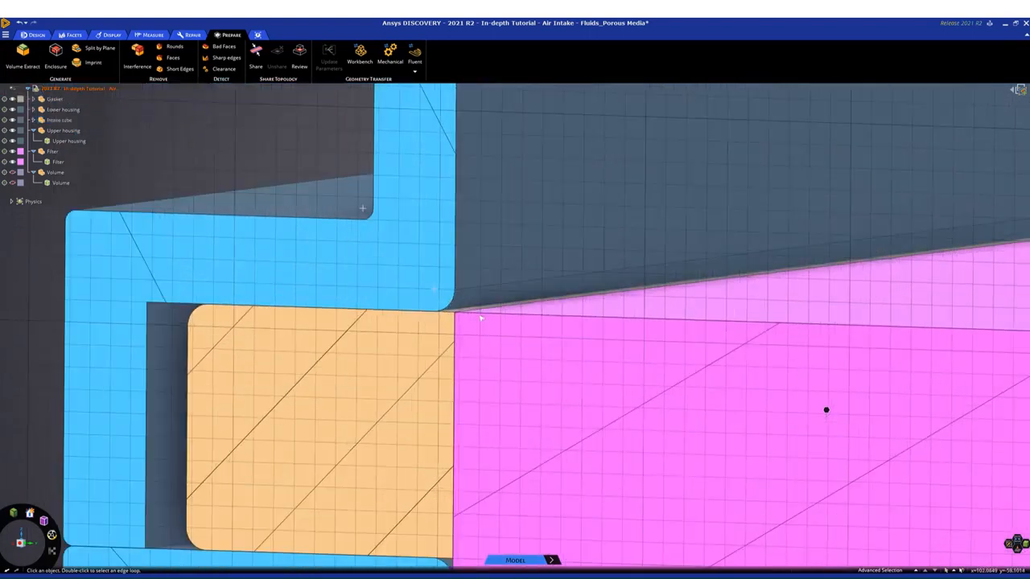
scroll(458, 309, "down", 2)
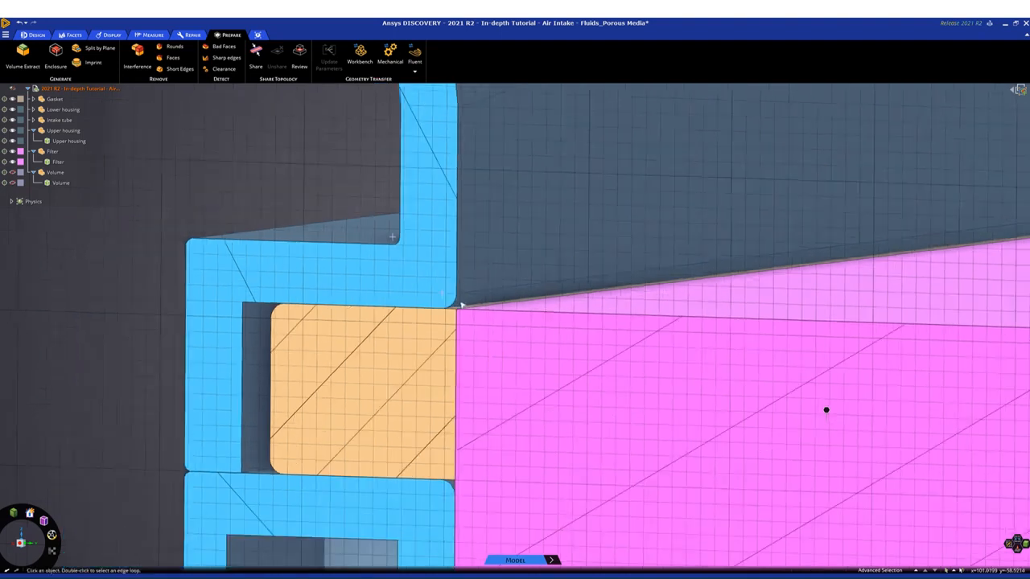
With the Move tool, select the chain of rounds along the upper housing's inner rim, examine its path around the filter, and clear the selection
key("m")
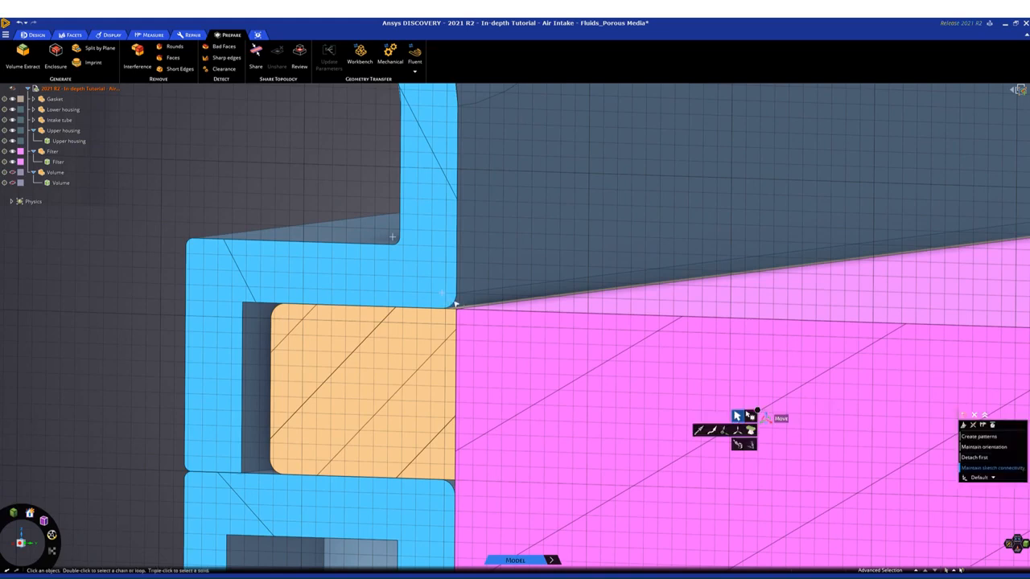
left_click(456, 304)
left_click(455, 304)
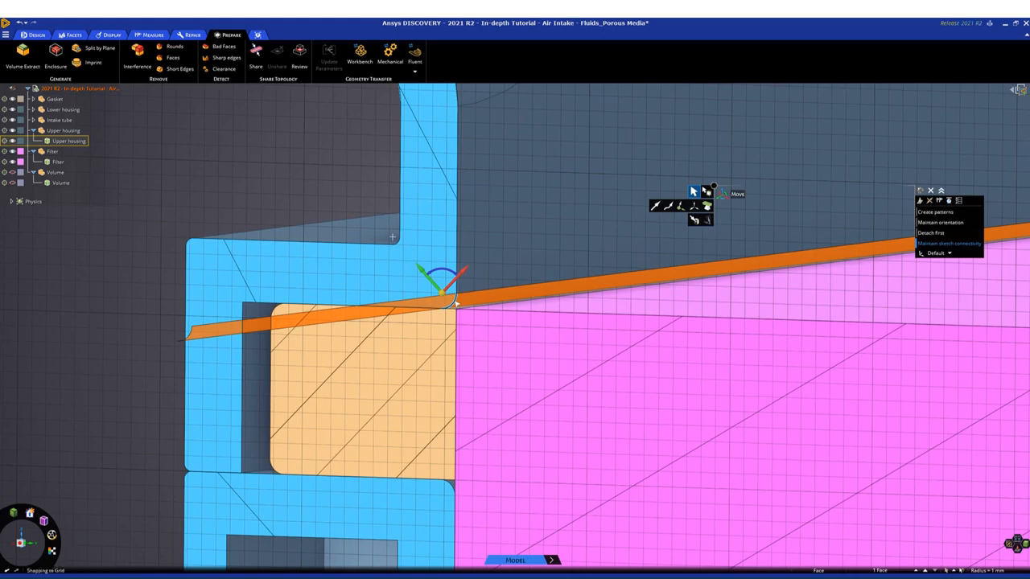
double_click(456, 304)
scroll(456, 304, "down", 1)
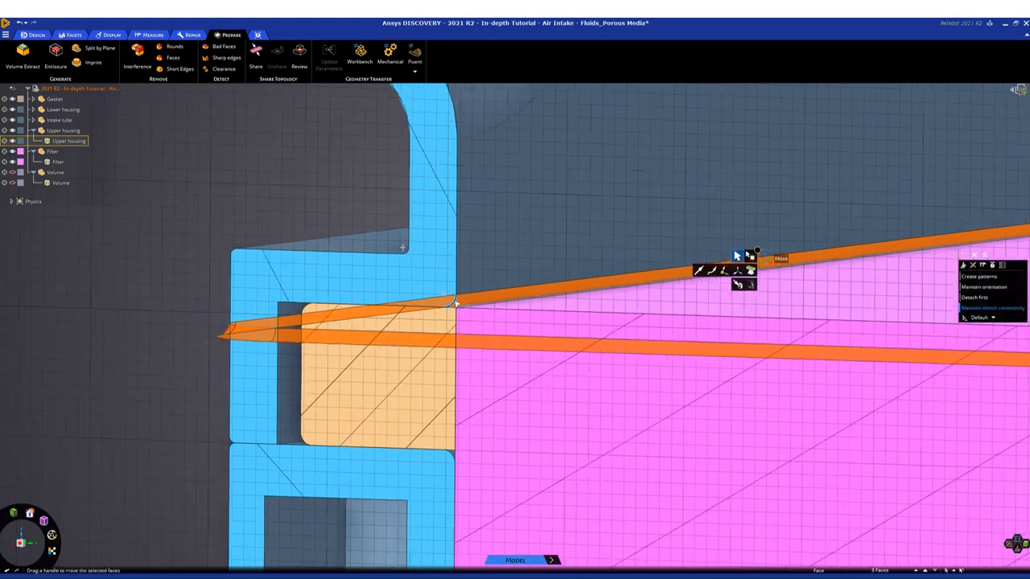
scroll(455, 304, "down", 1)
middle_click_drag(843, 308, 531, 310, "ctrl")
scroll(522, 309, "up", 1)
scroll(523, 310, "down", 3)
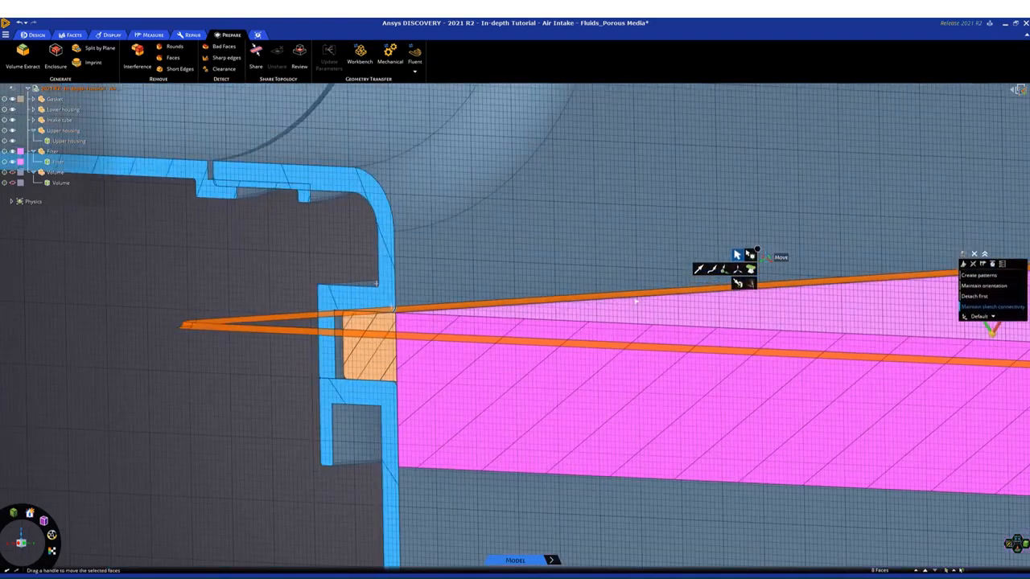
middle_click_drag(712, 307, 726, 331)
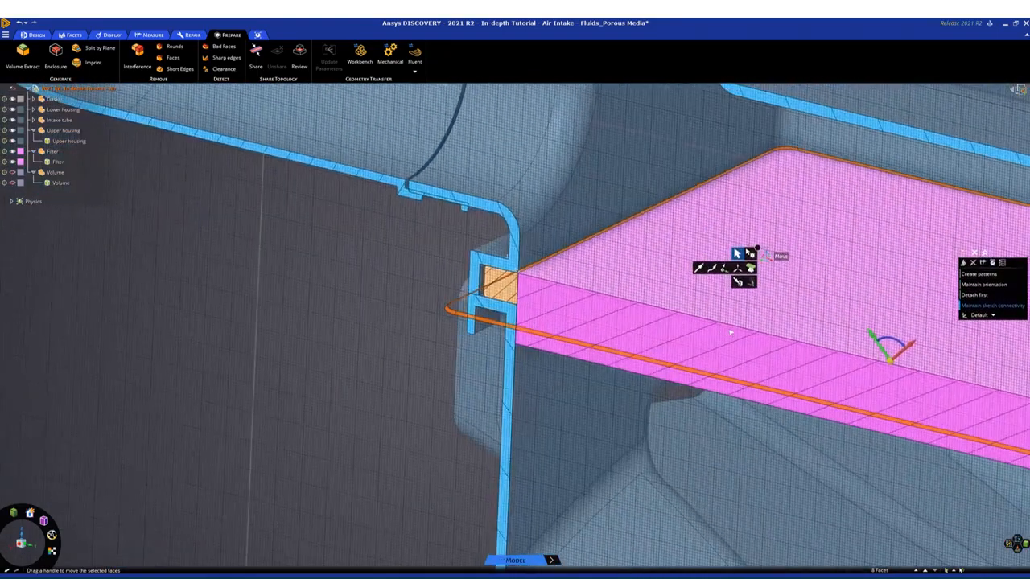
middle_click_drag(828, 342, 473, 292, "ctrl")
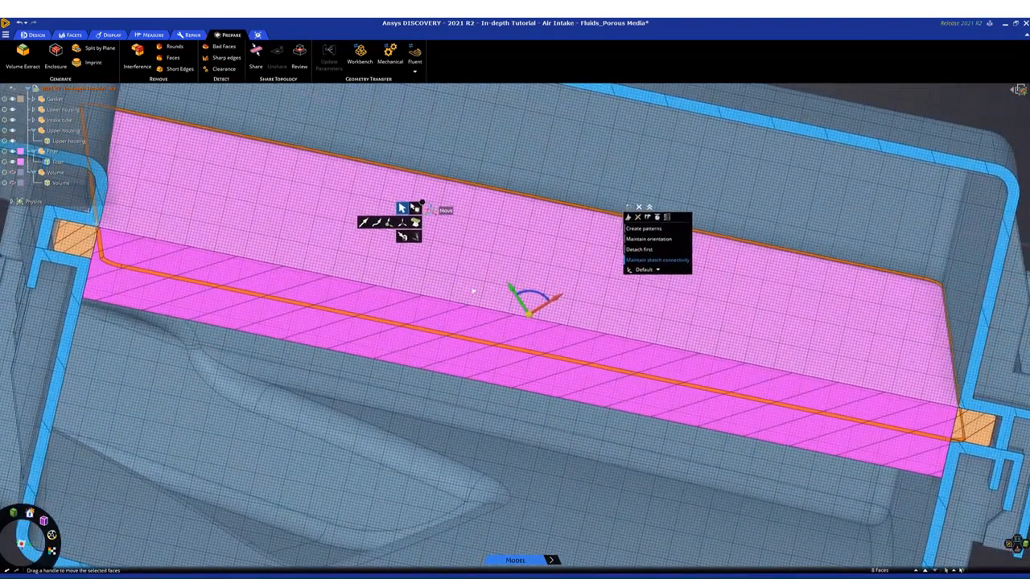
key("Escape")
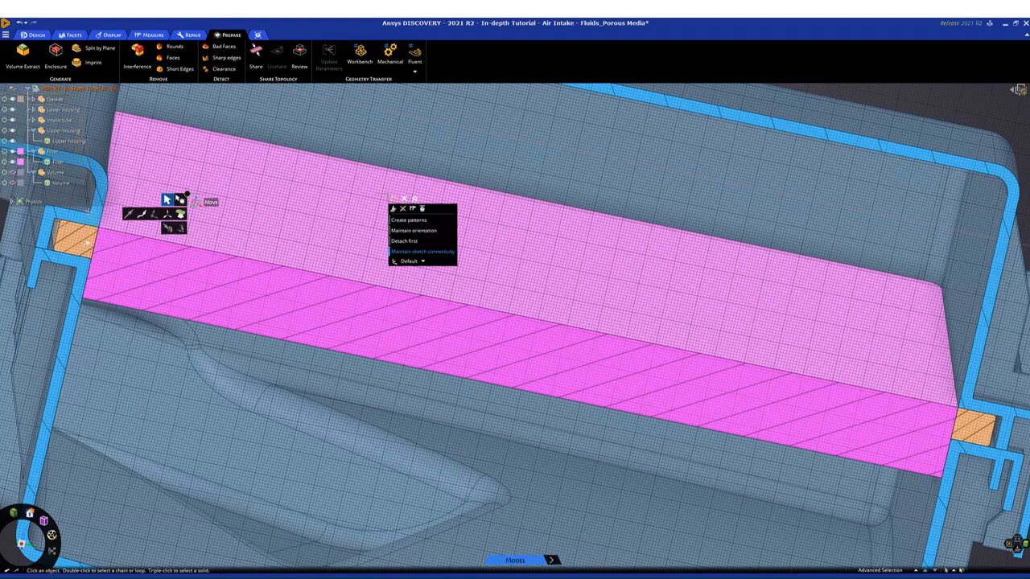
Select the chain of small rounds along the lower housing's inner rim beside the gasket and filter, and remove them
scroll(60, 231, "up", 5)
scroll(140, 219, "up", 3)
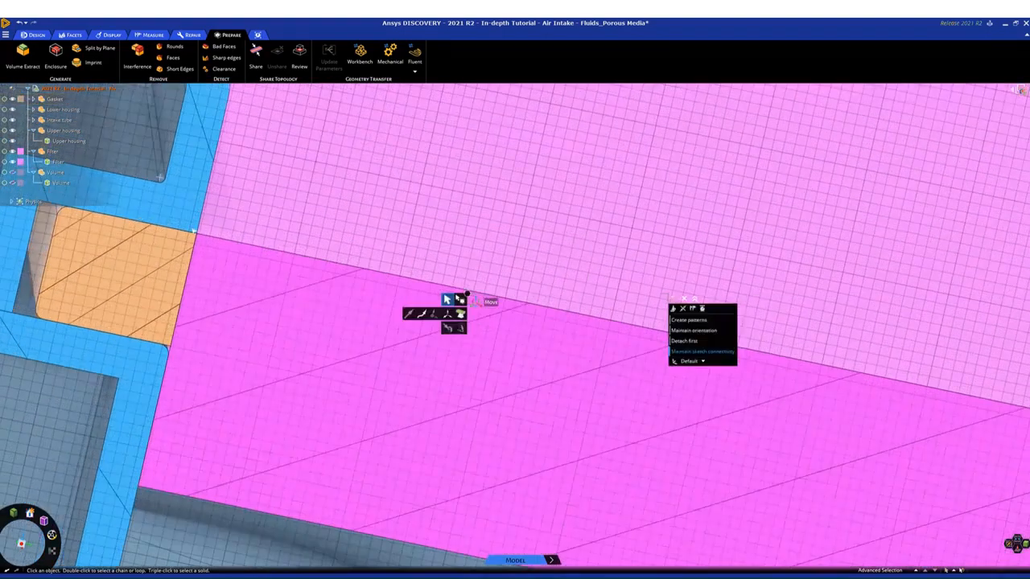
scroll(181, 347, "up", 3)
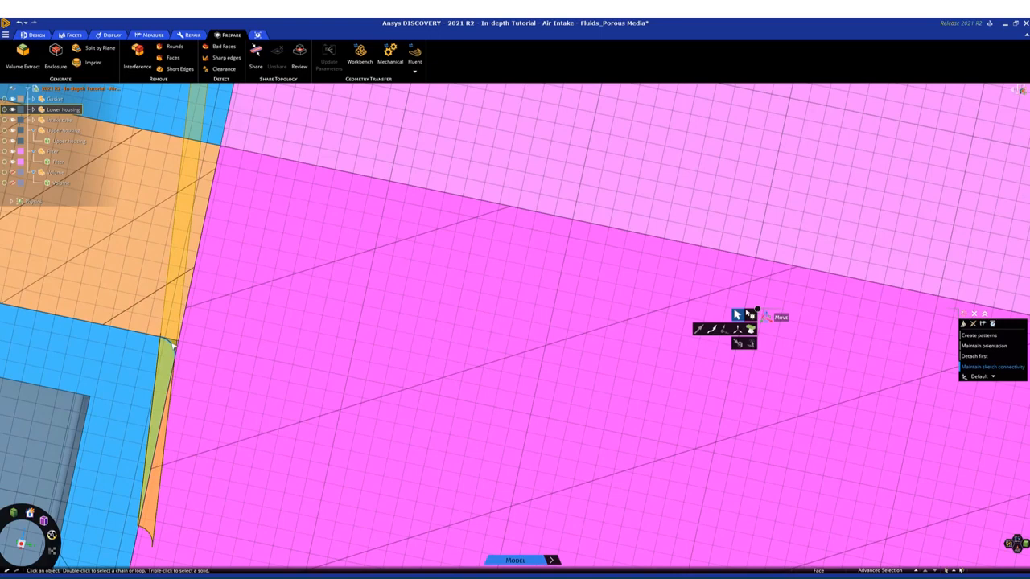
double_click(173, 345)
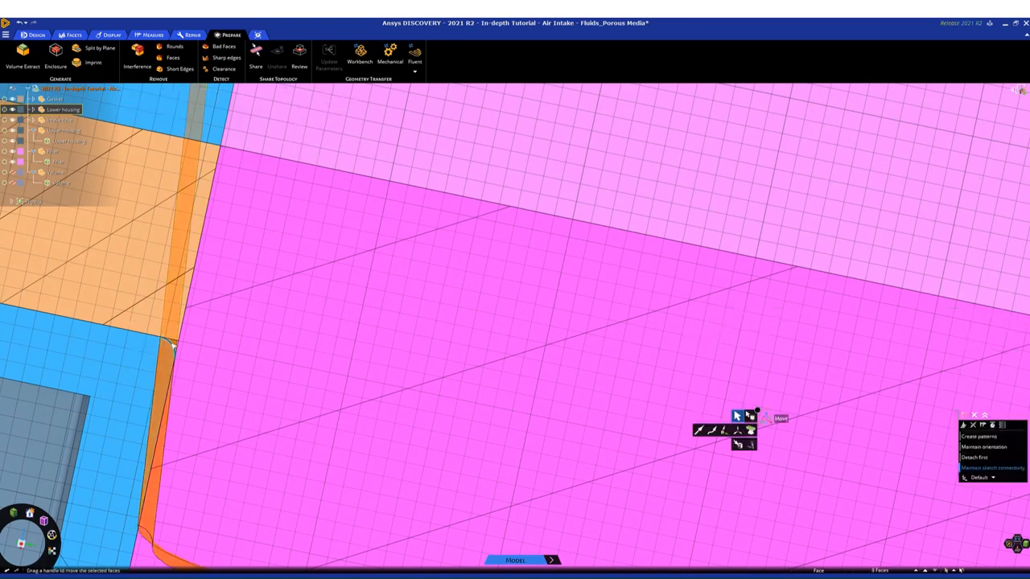
scroll(173, 346, "down", 8)
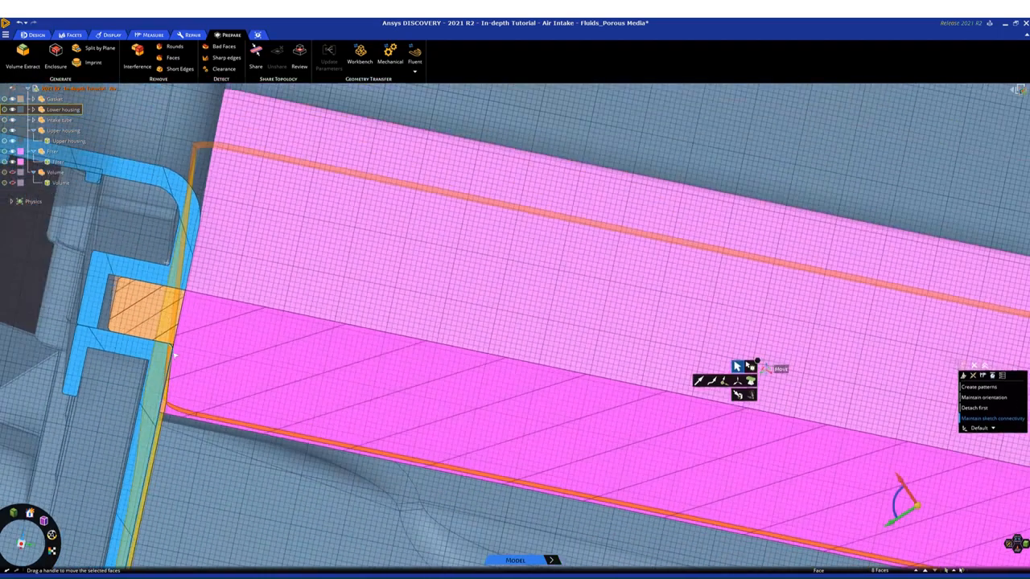
scroll(644, 420, "down", 6)
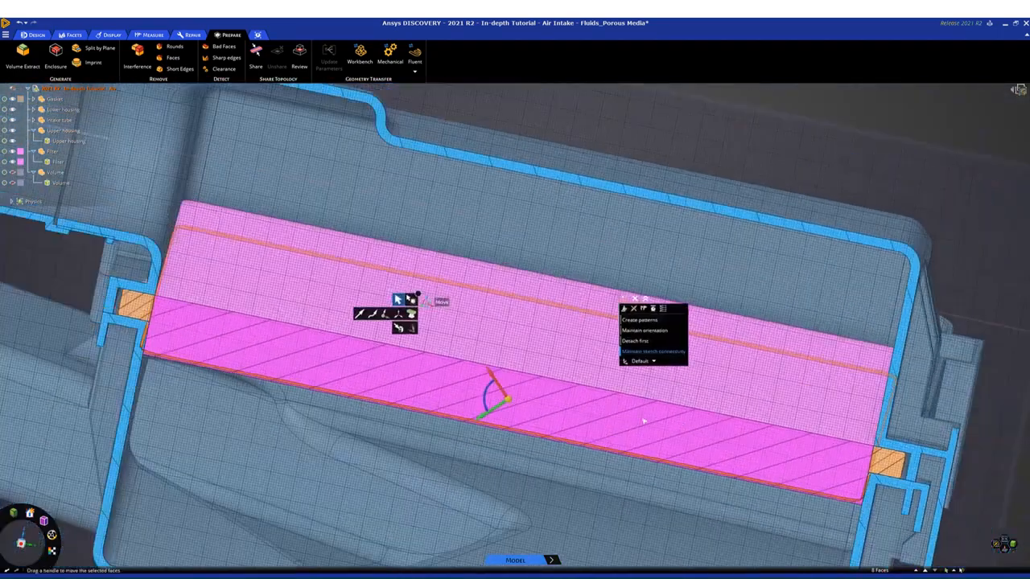
middle_click_drag(644, 421, 809, 458)
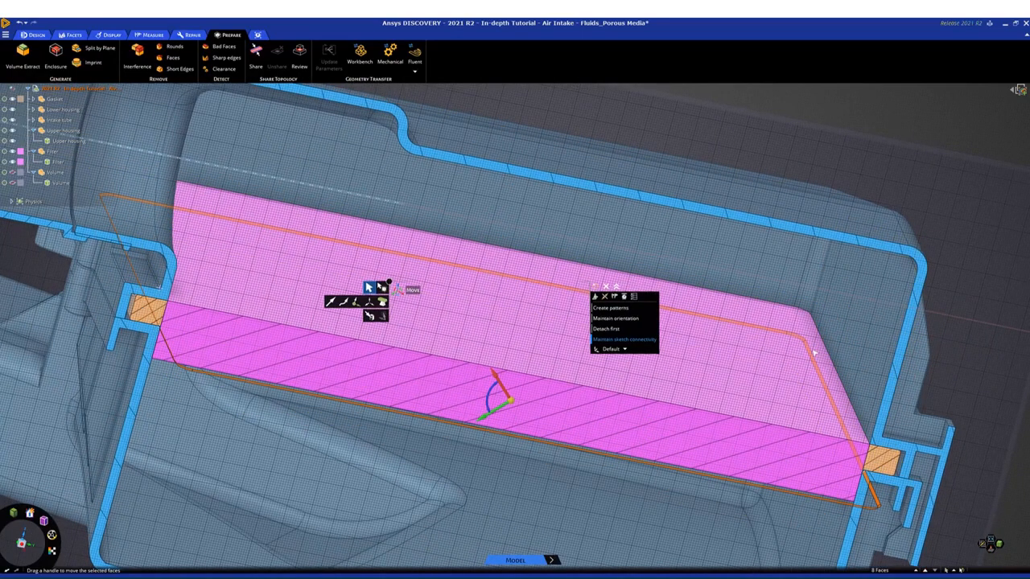
key("Escape")
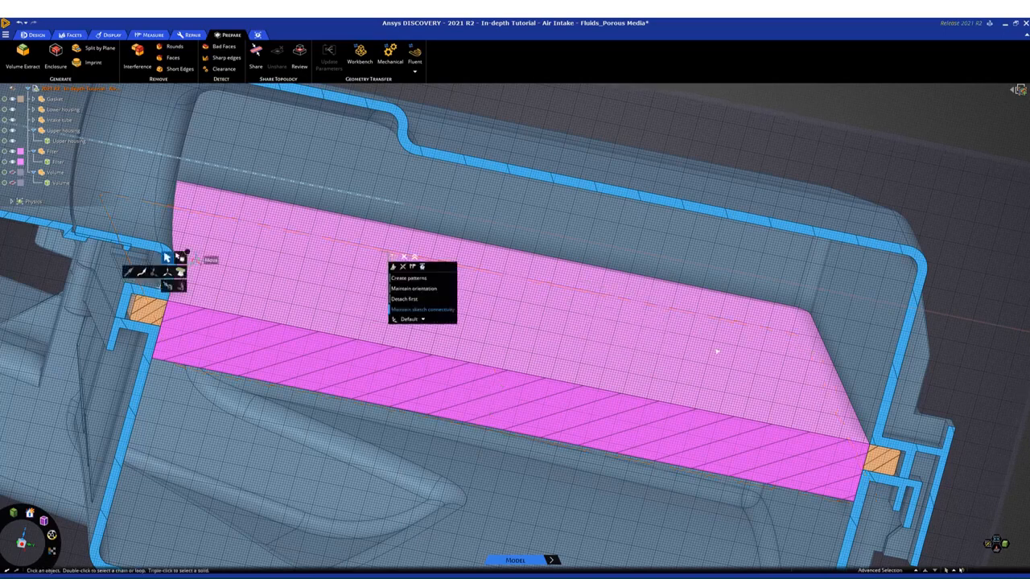
Close the gap at the tube joint by moving the intake tube's end face up to the upper housing's mating face
middle_click_drag(199, 310, 393, 434, "ctrl")
middle_click_drag(272, 265, 390, 282)
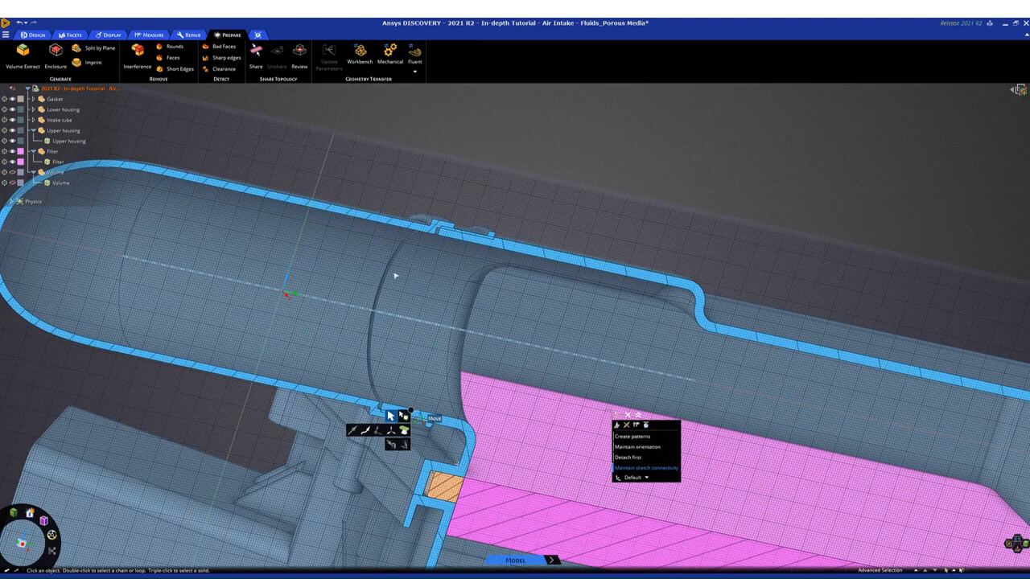
scroll(395, 276, "up", 2)
scroll(443, 234, "up", 2)
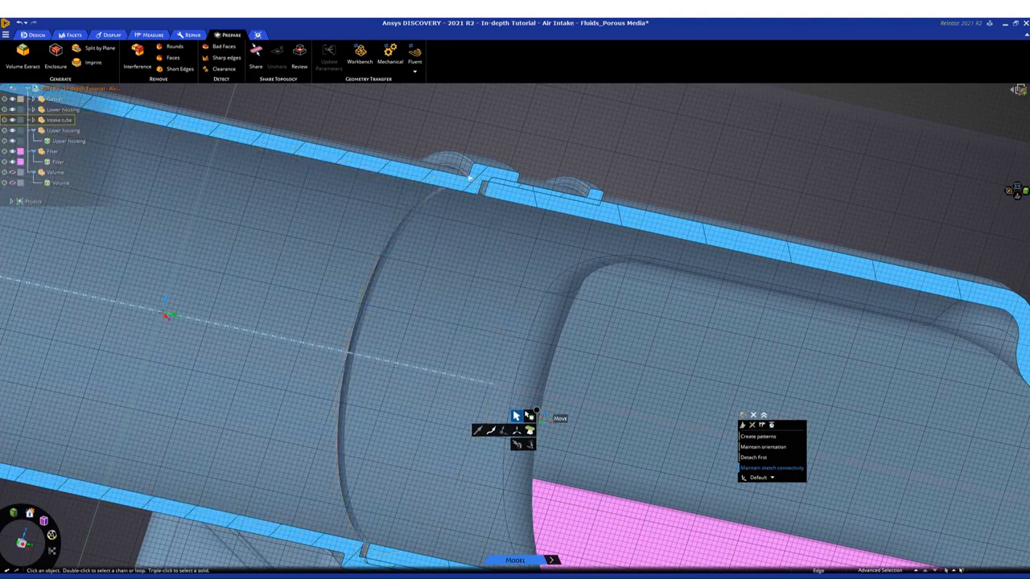
key("Escape")
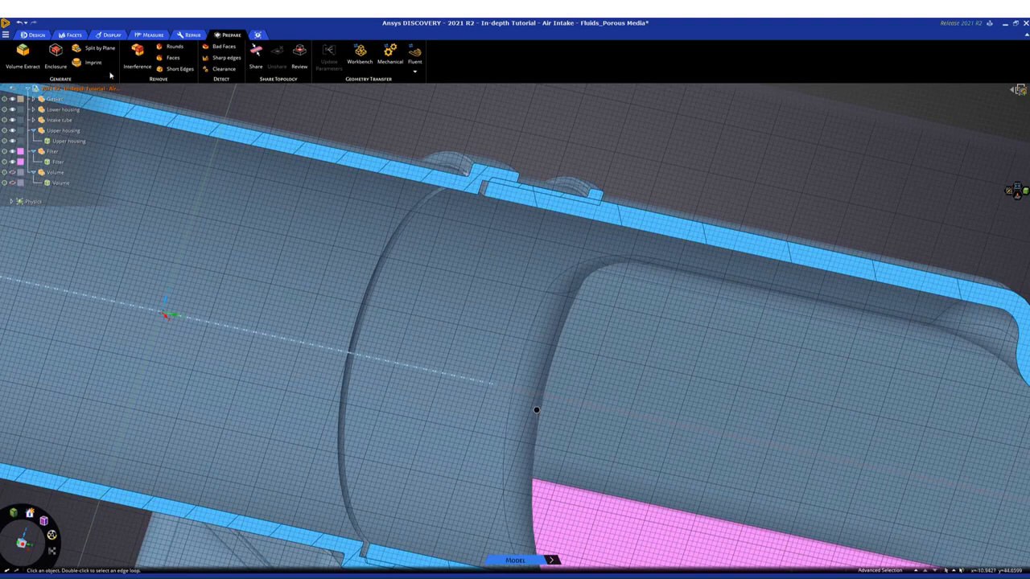
left_click(34, 34)
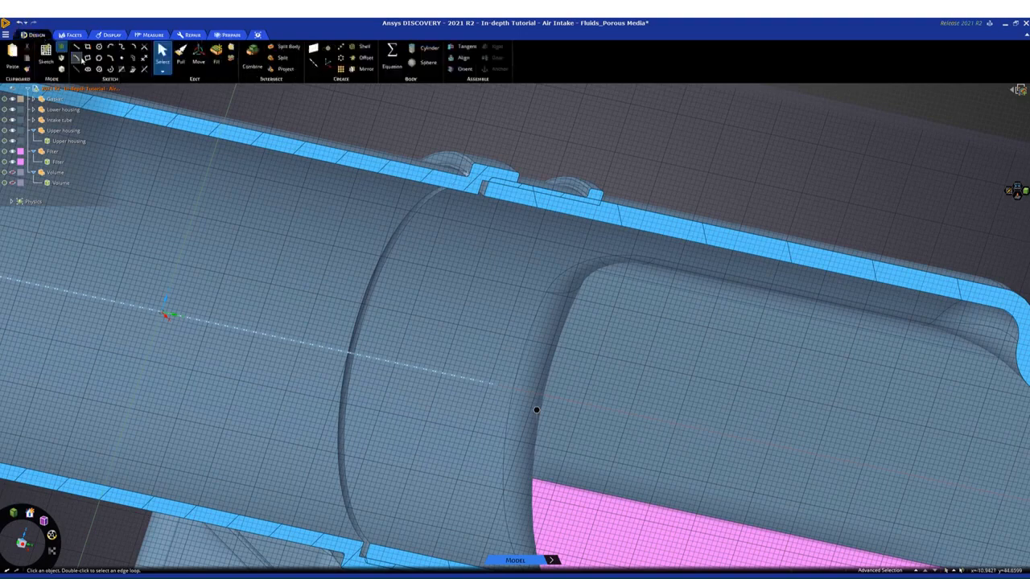
left_click(464, 59)
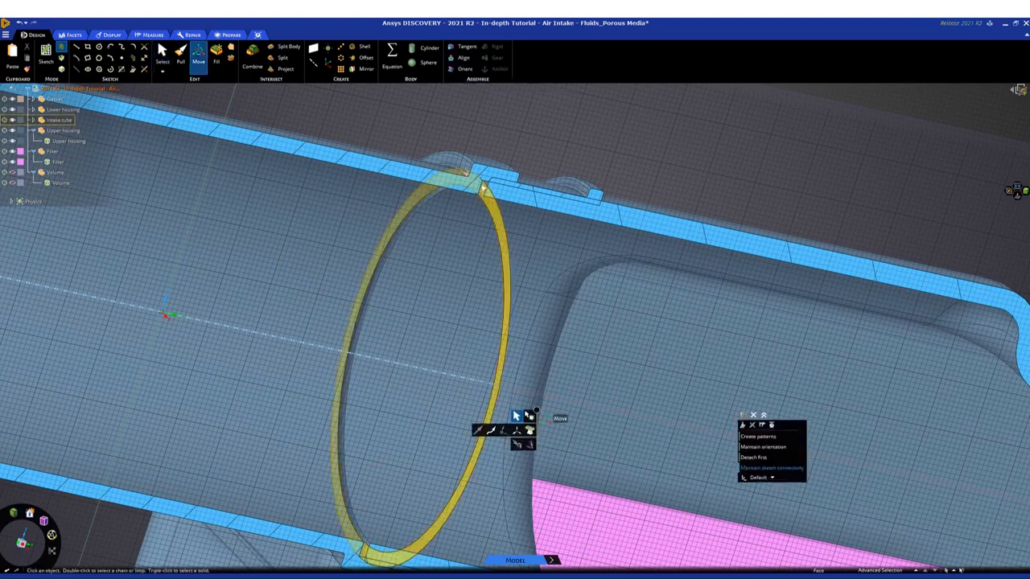
key("m")
left_click(483, 187)
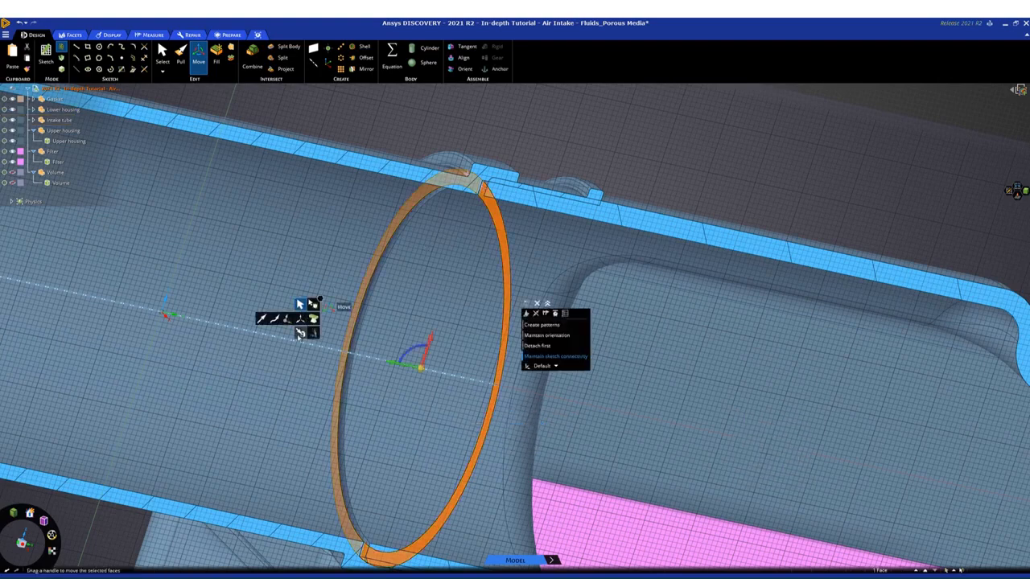
left_click(299, 333)
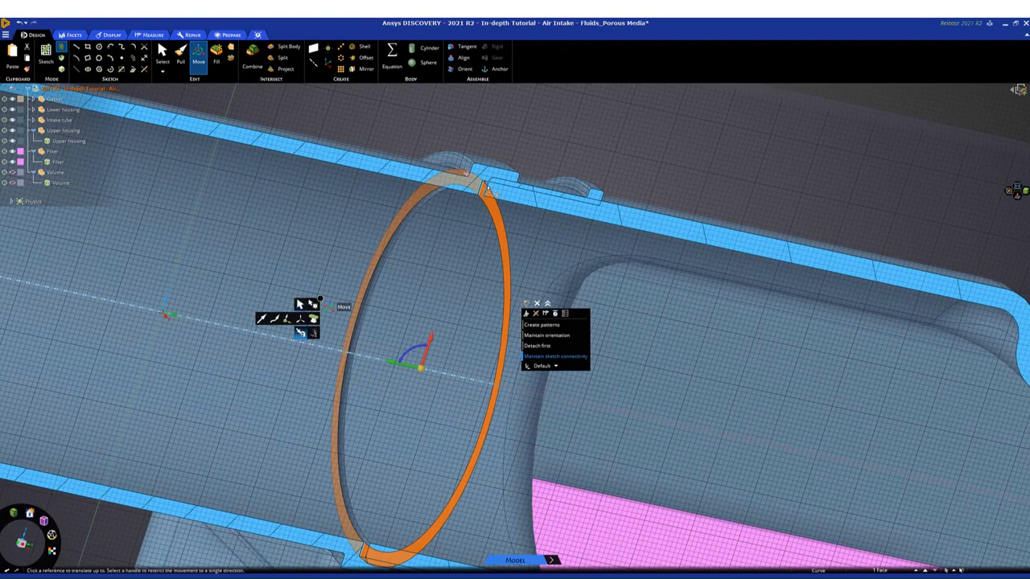
left_click(485, 188)
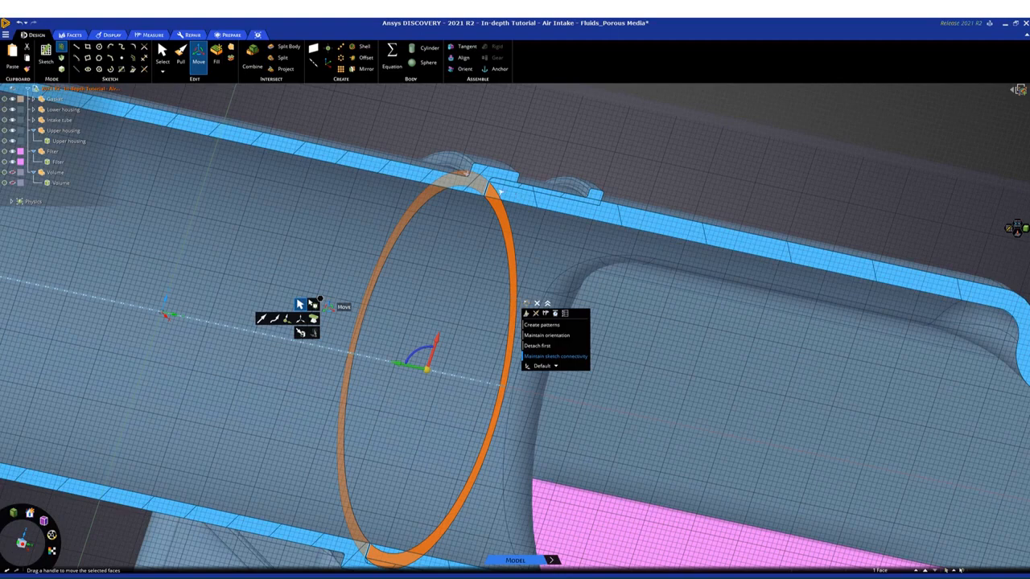
key("Escape")
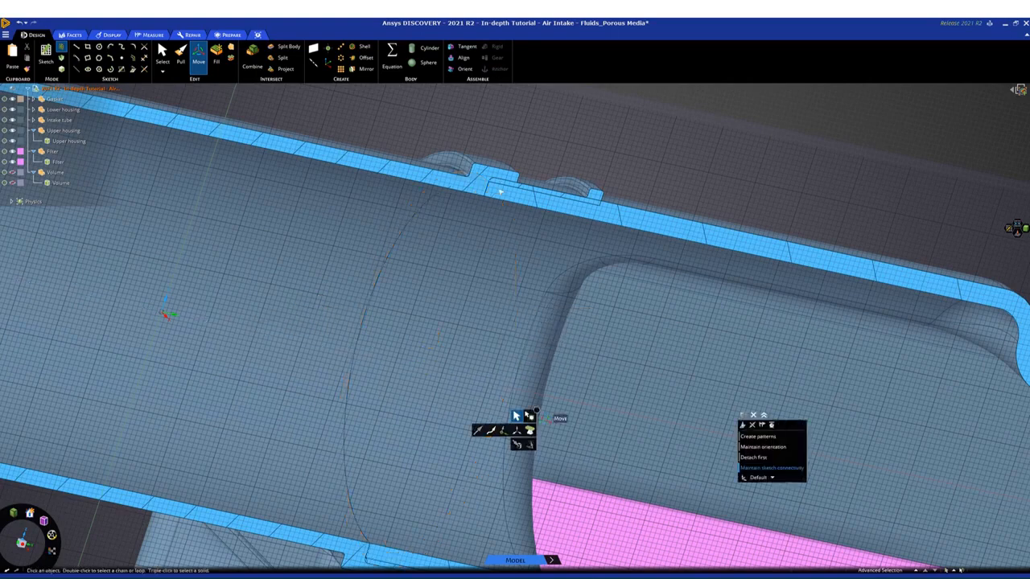
Return from the section view to 3D mode and invert the visibility to show the extracted volume instead of the assembly parts
scroll(500, 192, "down", 2)
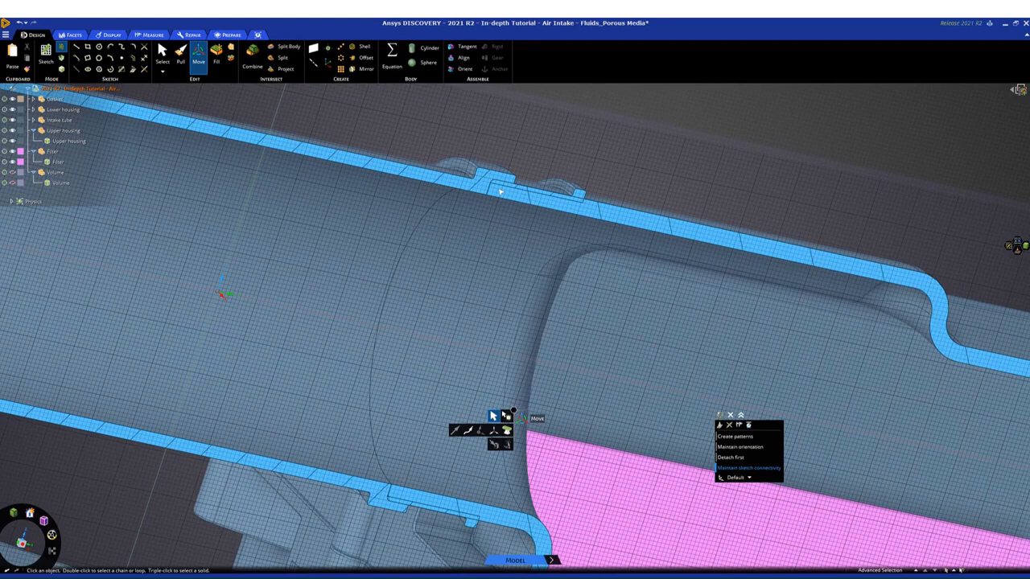
key("d")
scroll(500, 192, "down", 6)
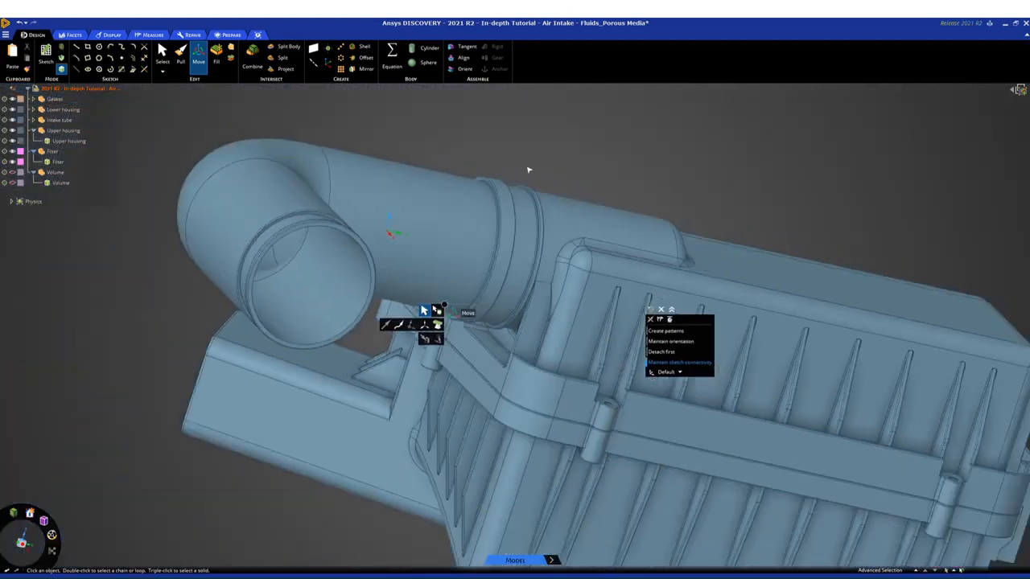
key("Escape")
right_click(572, 159)
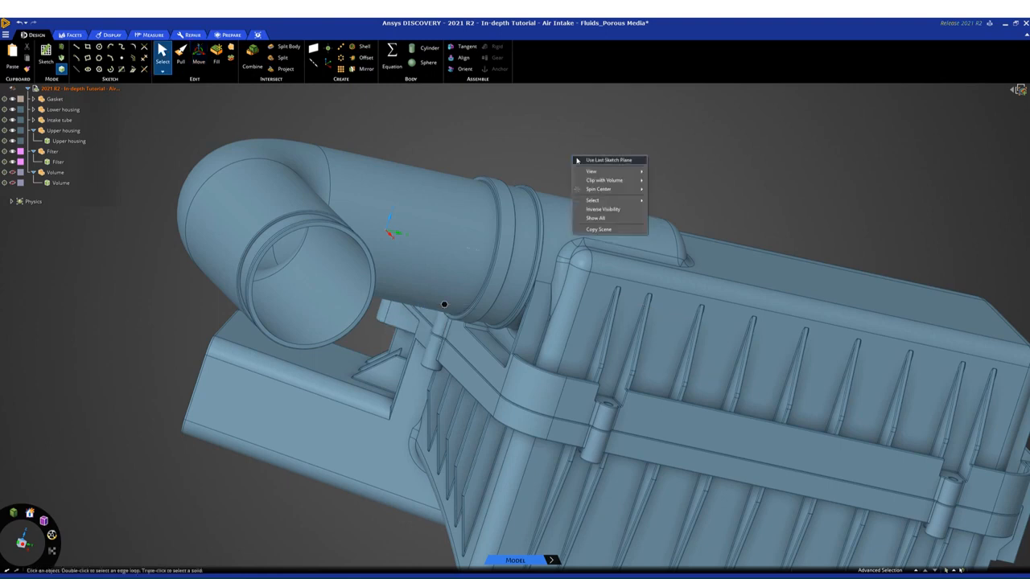
left_click(601, 209)
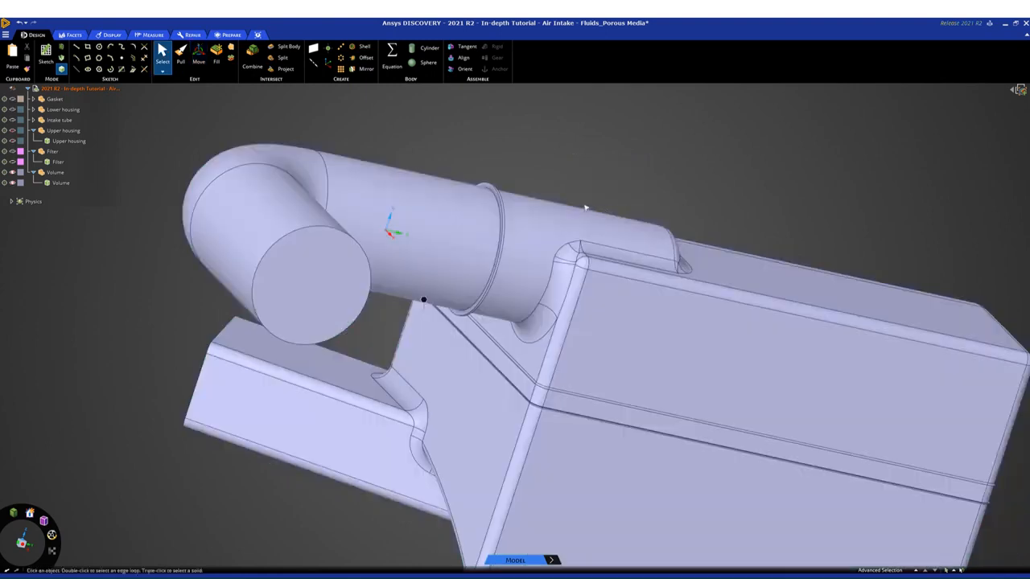
Update the extracted volume as created so it follows the modified assembly geometry
middle_click_drag(586, 201, 608, 229)
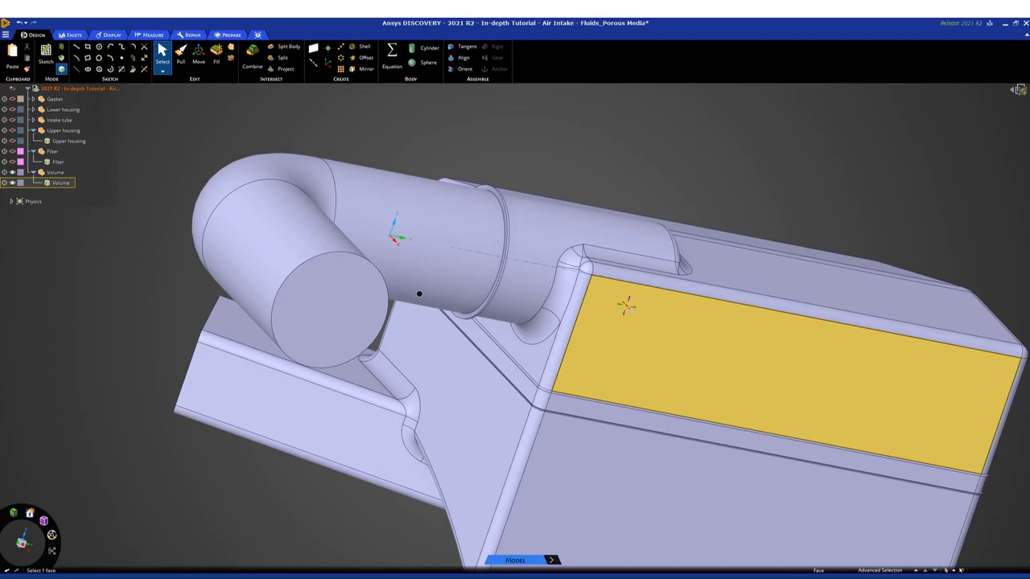
left_click(56, 185)
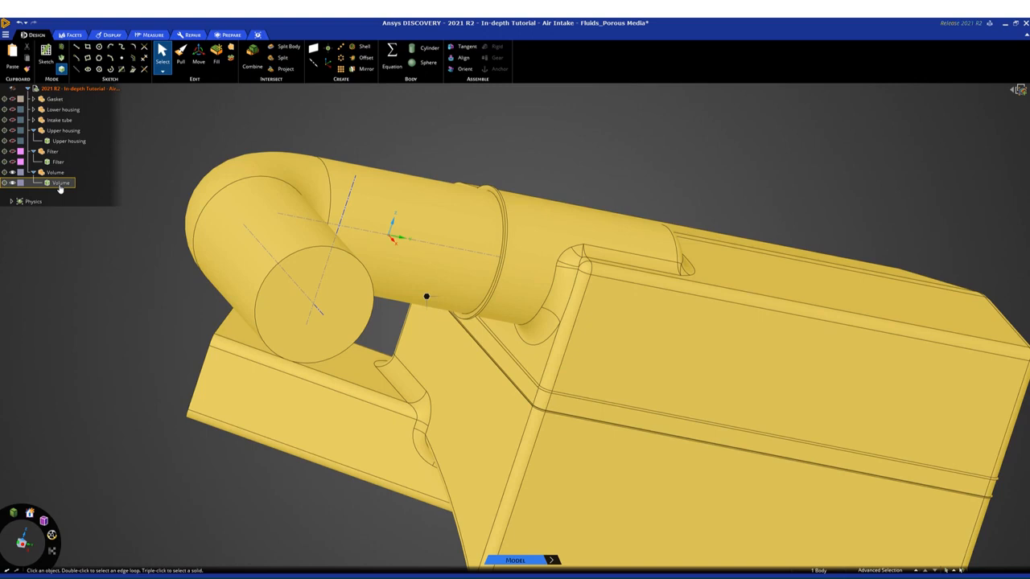
right_click(60, 188)
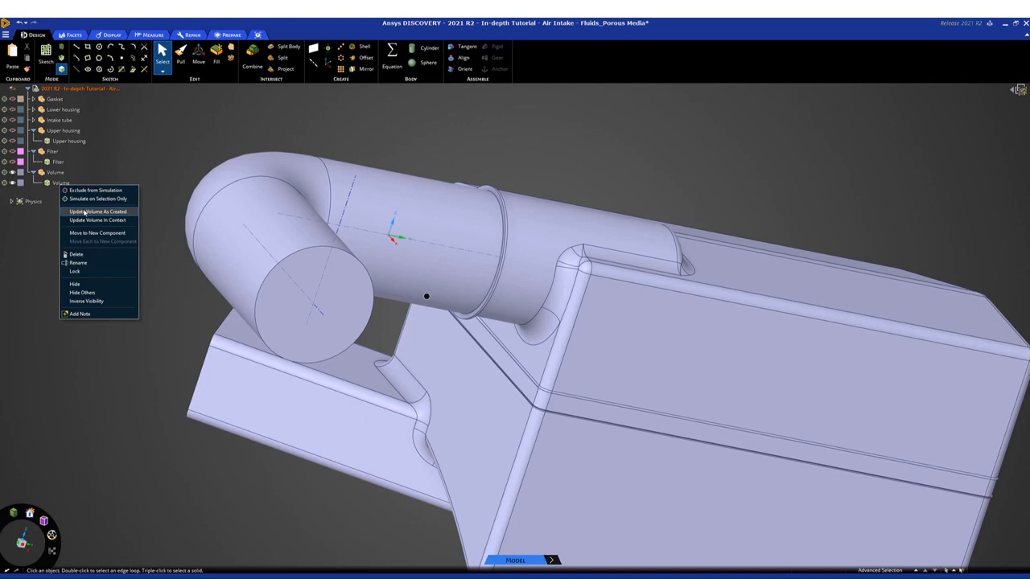
left_click(84, 212)
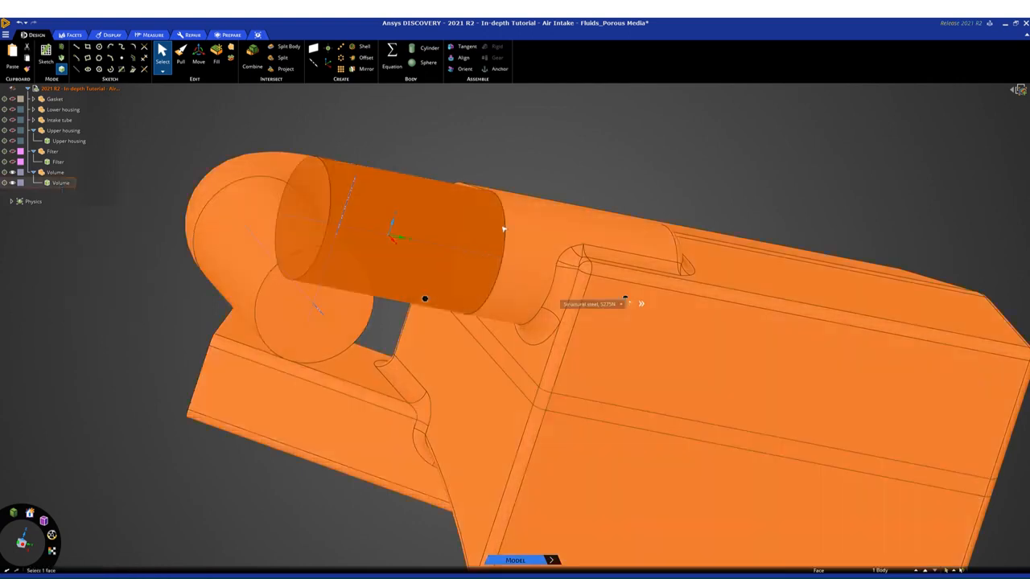
Examine the updated fluid volume around the former gasket rim and the intake tube joint
middle_click_drag(542, 151, 422, 238)
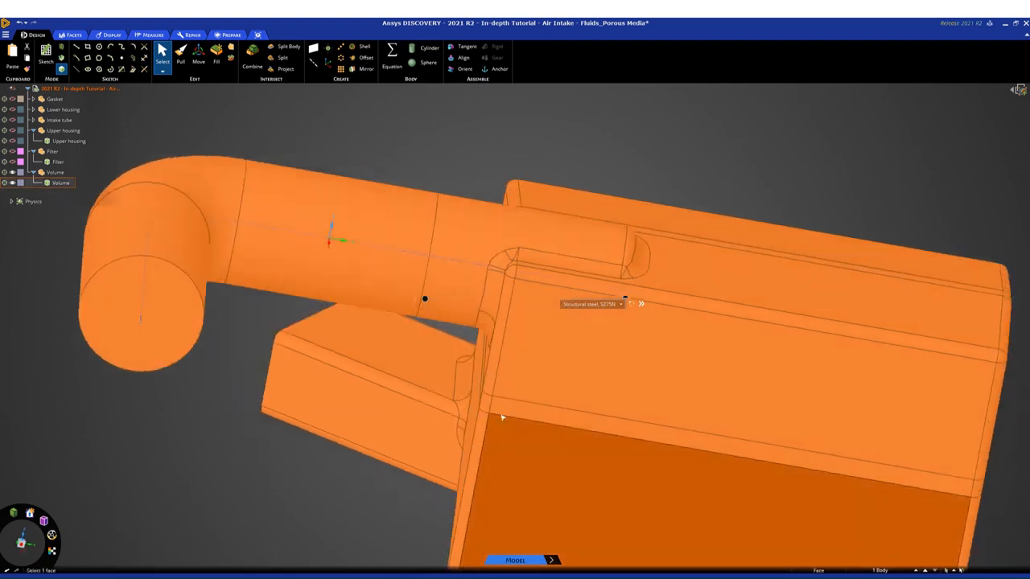
scroll(485, 413, "up", 5)
scroll(485, 413, "up", 1)
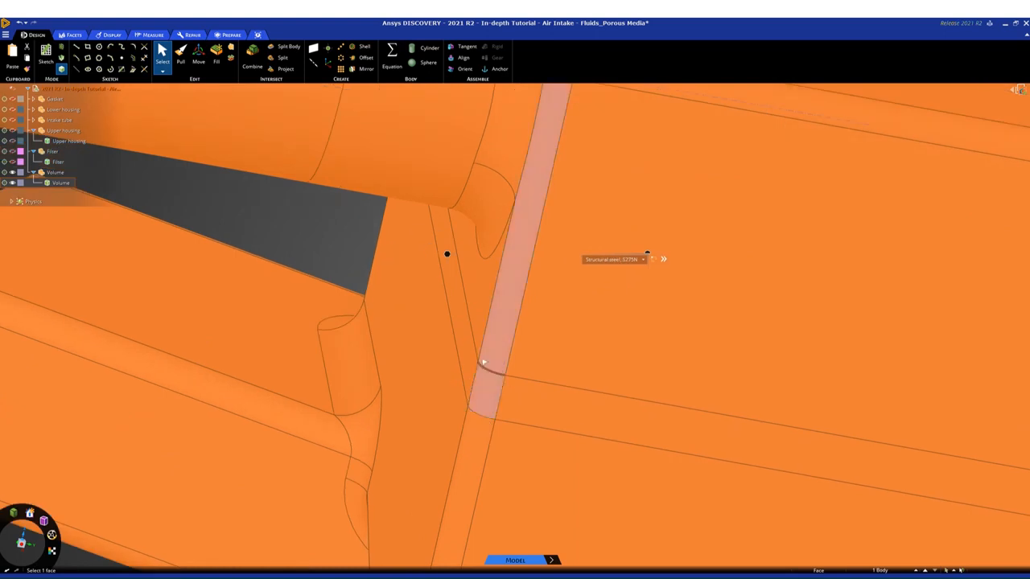
scroll(472, 349, "down", 3)
scroll(468, 348, "down", 1)
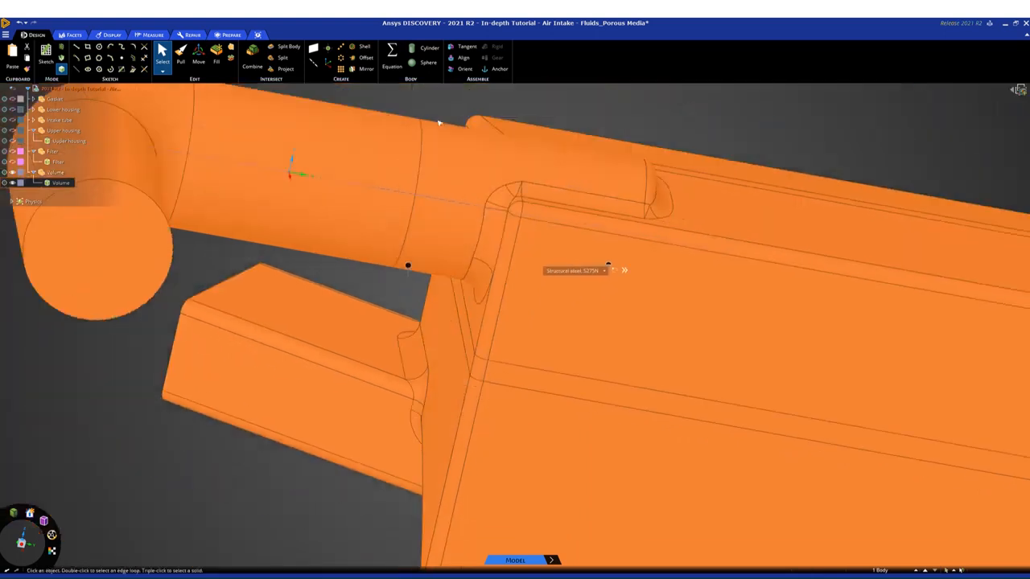
scroll(419, 108, "up", 3)
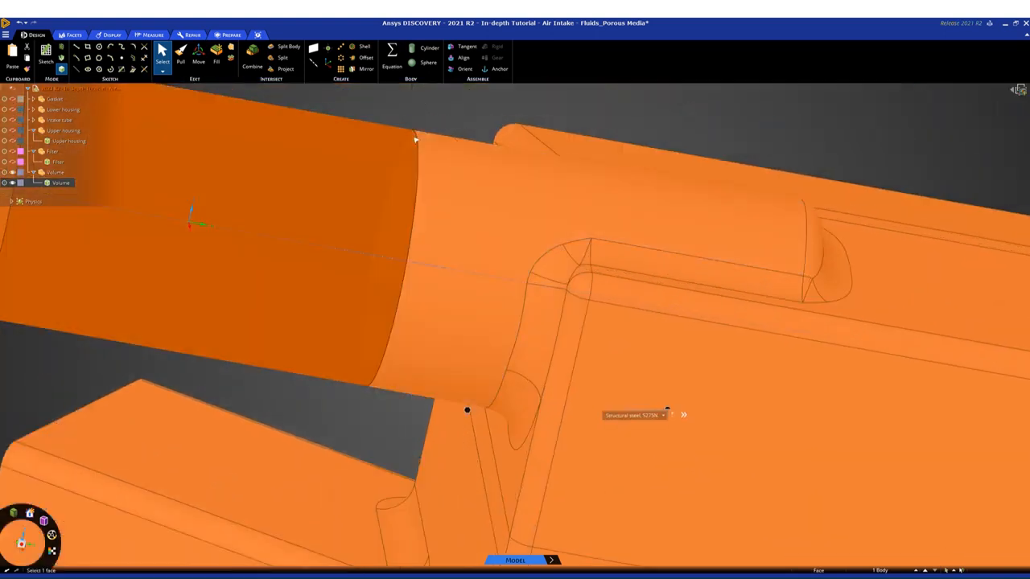
scroll(415, 140, "down", 5)
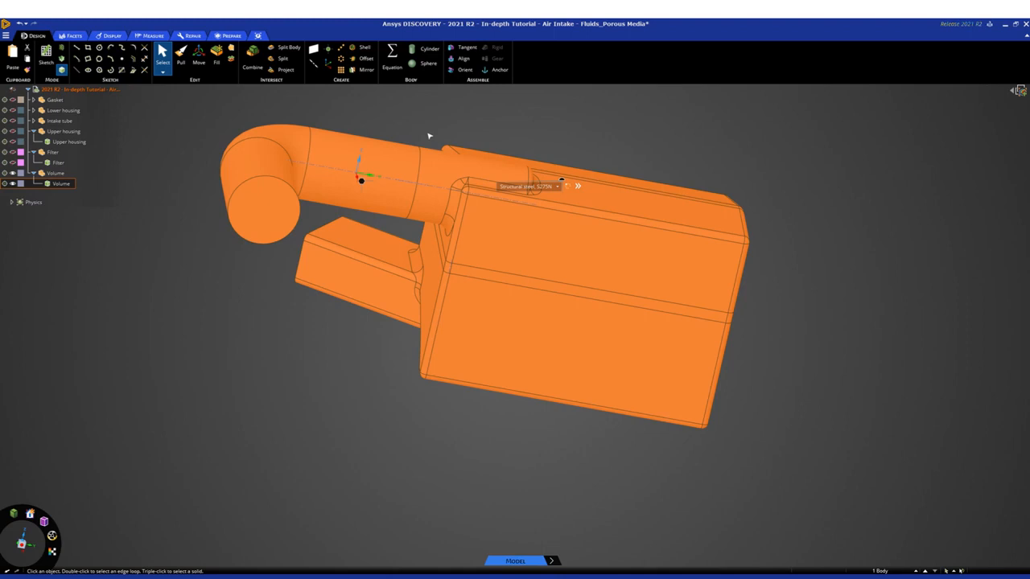
middle_click_drag(444, 144, 399, 129)
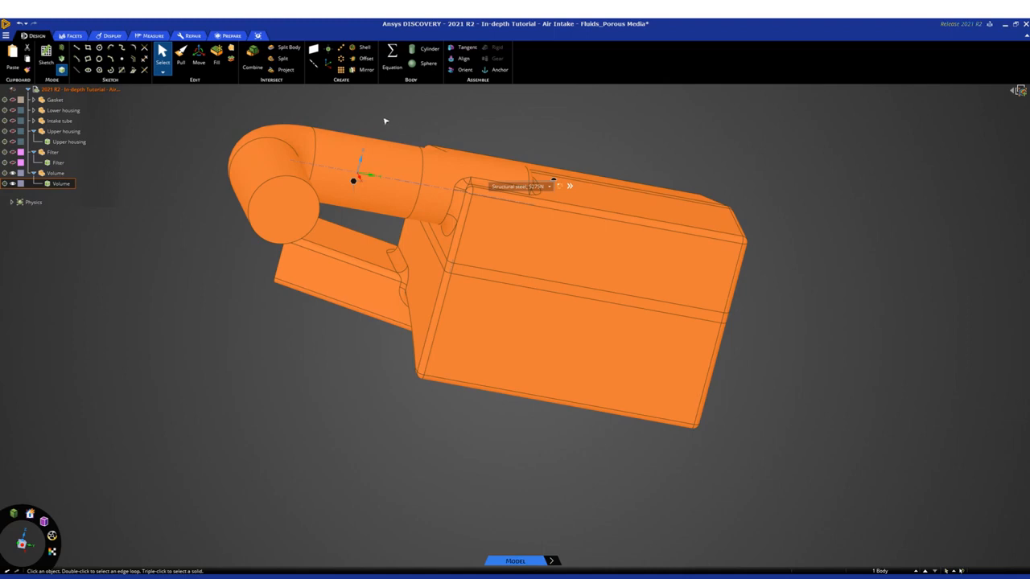
scroll(385, 121, "up", 2)
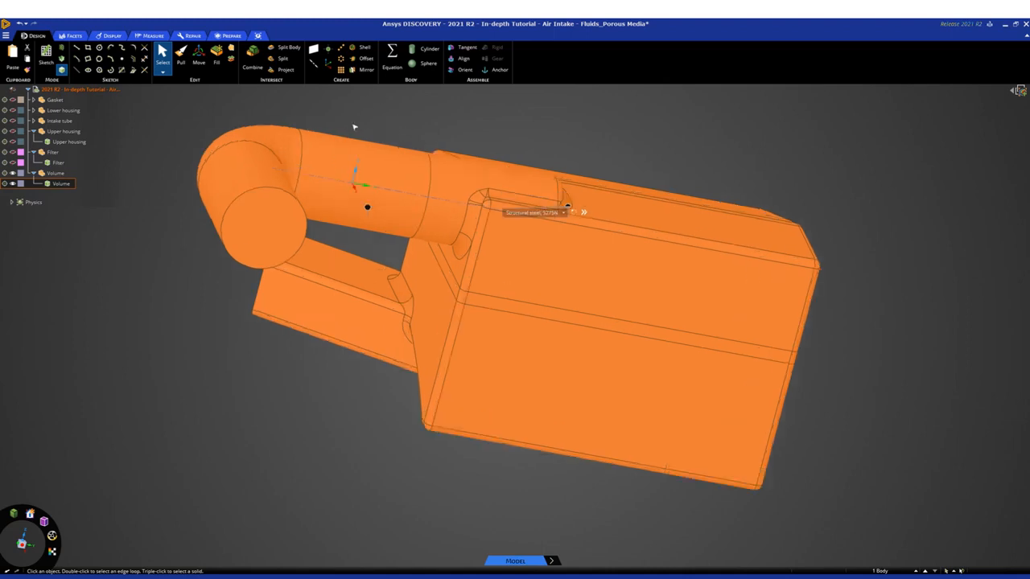
middle_click_drag(418, 126, 445, 133)
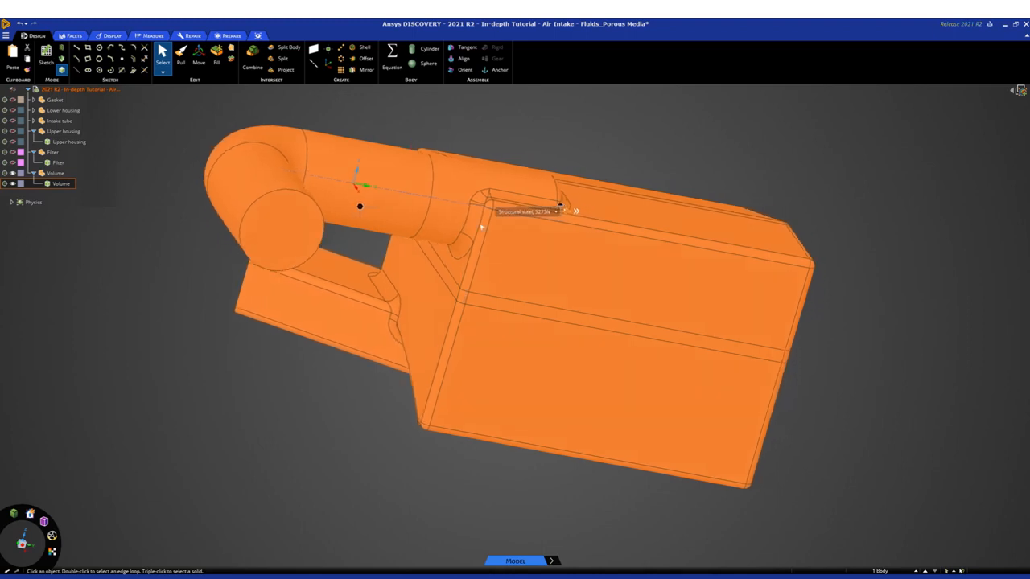
Show the filter together with the fluid volume and clear the selection
left_click(513, 252)
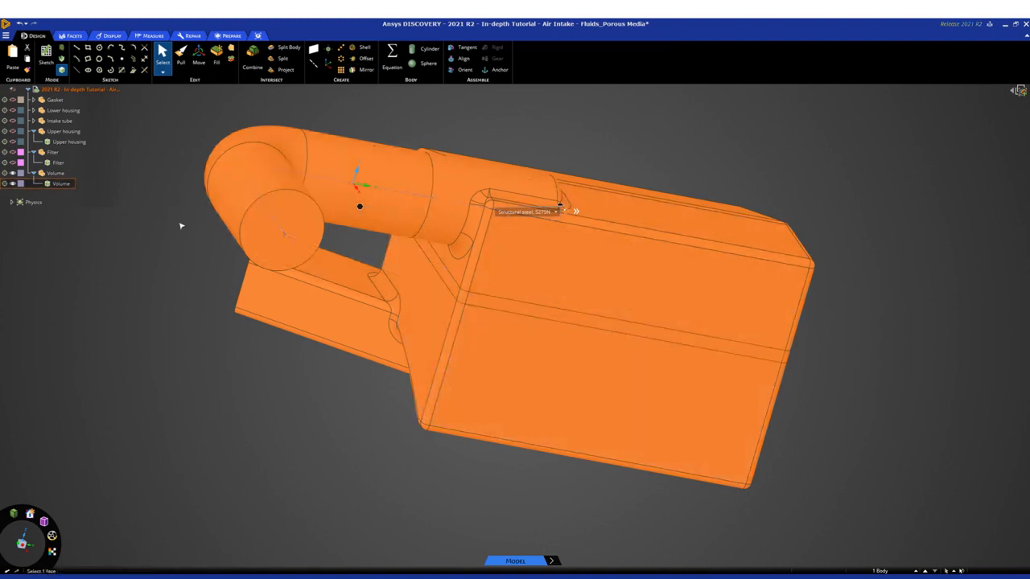
left_click(65, 184)
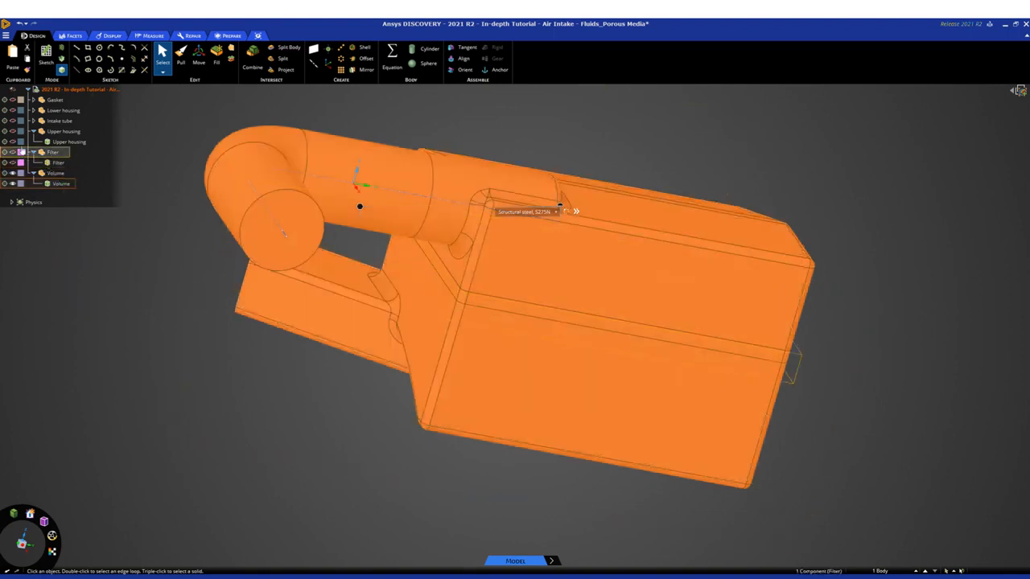
left_click(12, 152)
left_click(207, 379)
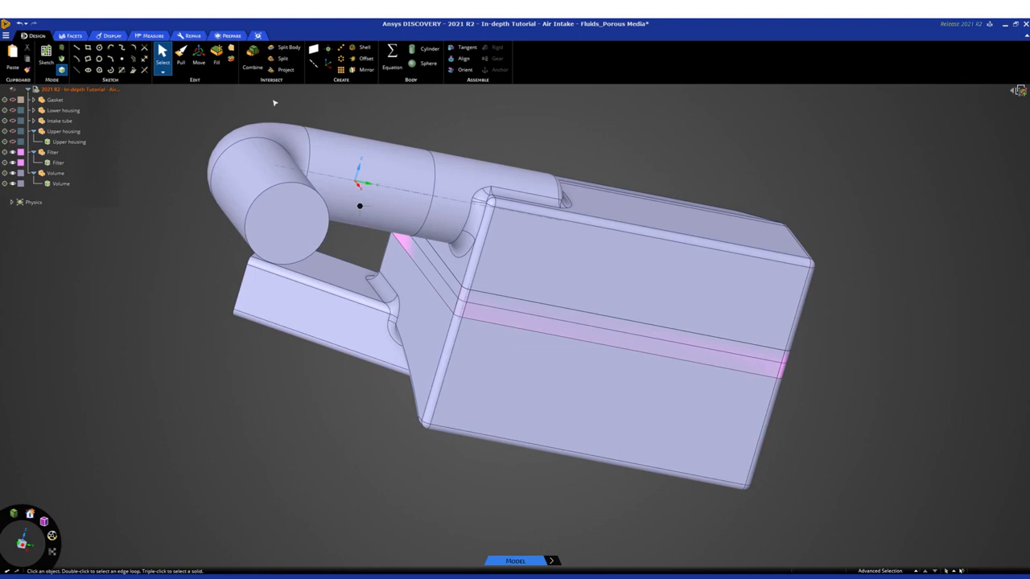
Split the fluid volume with the Combine tool, using the filter body as the cutter and keeping the cutter
left_click(253, 56)
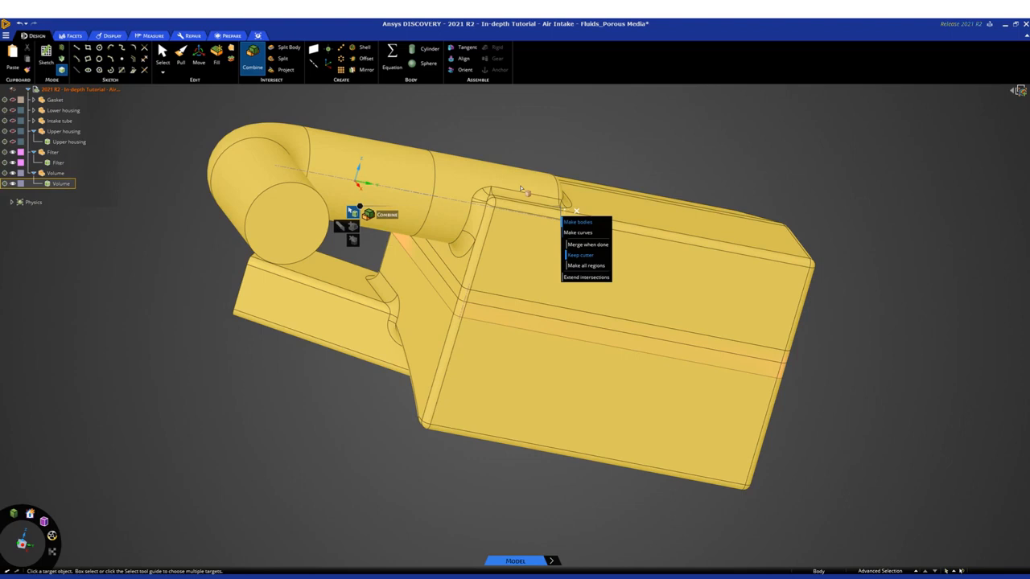
left_click(520, 187)
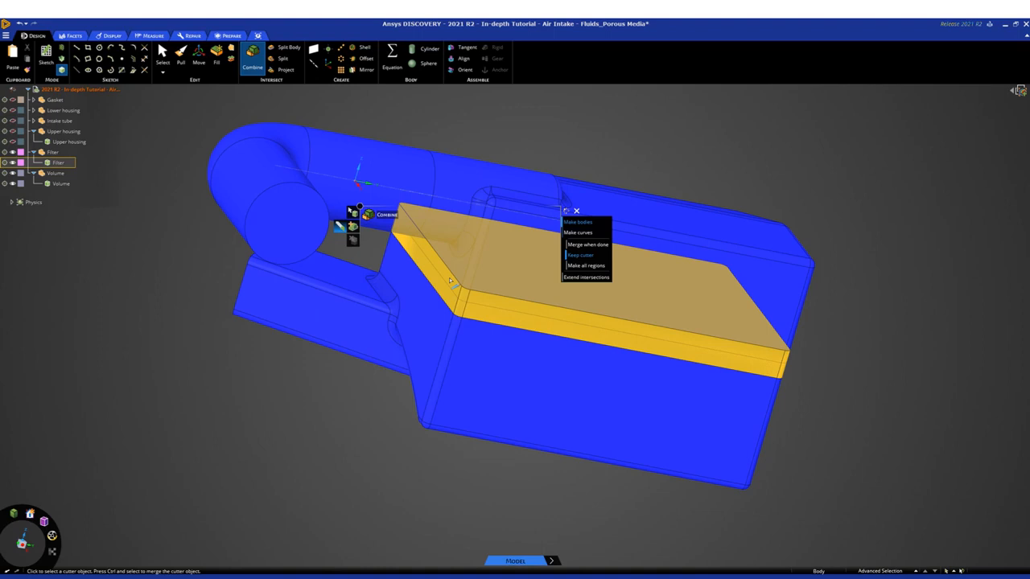
left_click(449, 278)
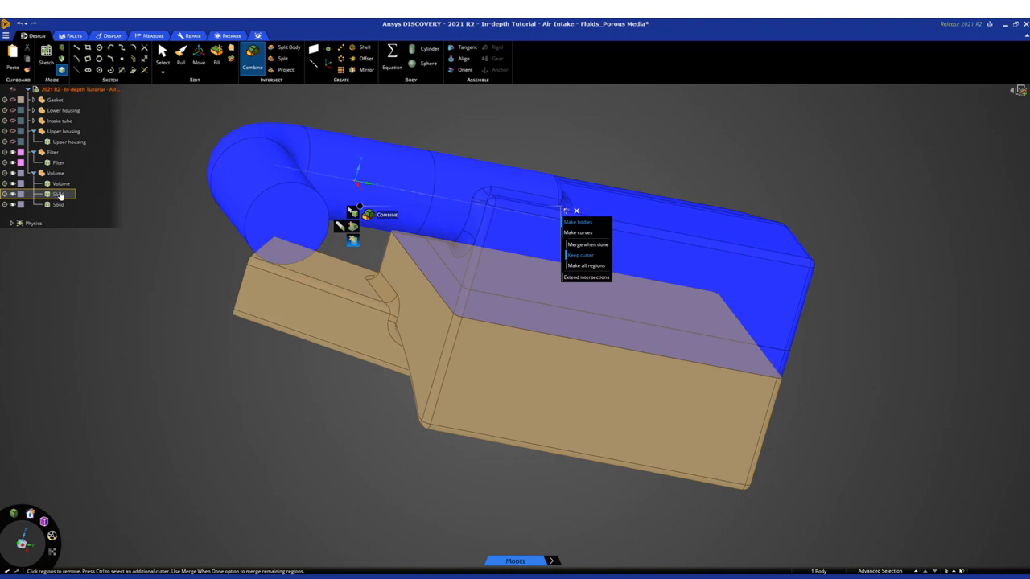
key("Escape")
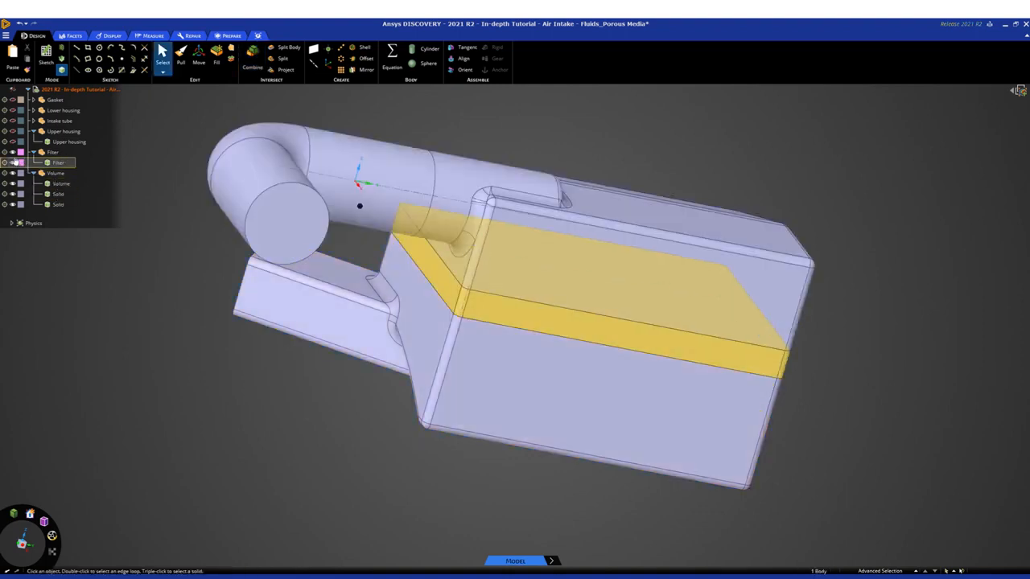
Rename the thin middle body in the Volume component as Filter
right_click(55, 185)
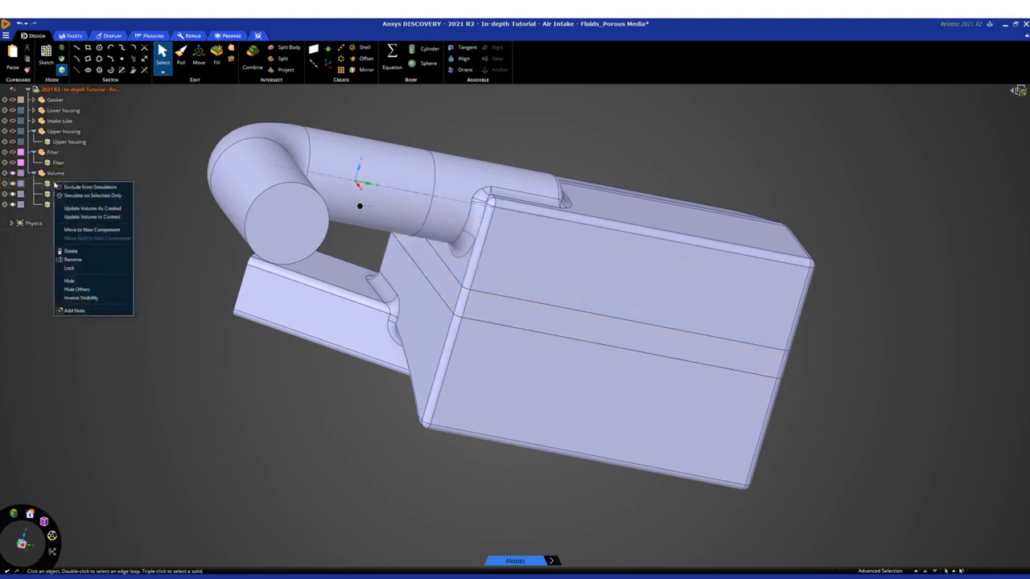
left_click(72, 261)
type("Filter")
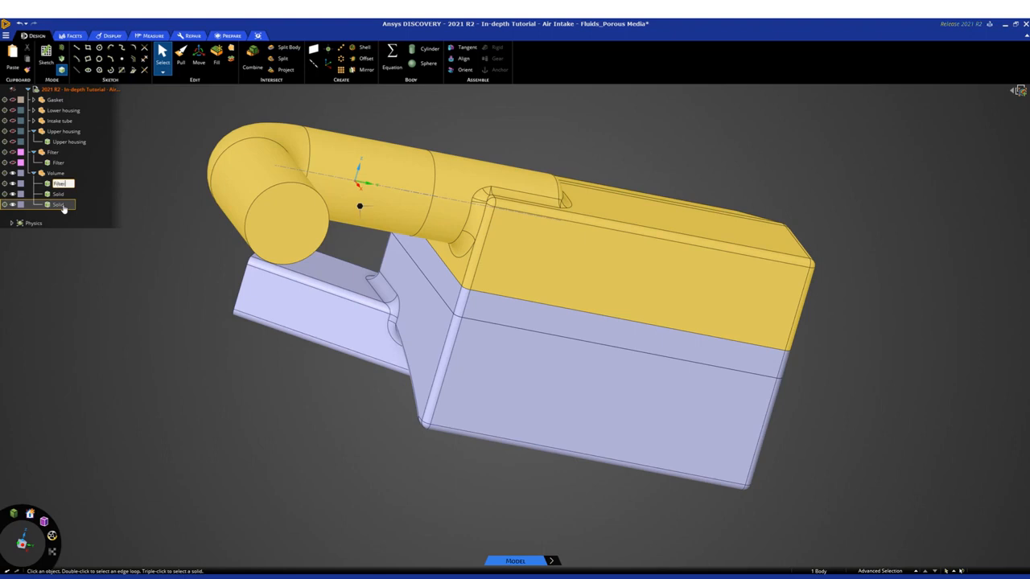
left_click(142, 177)
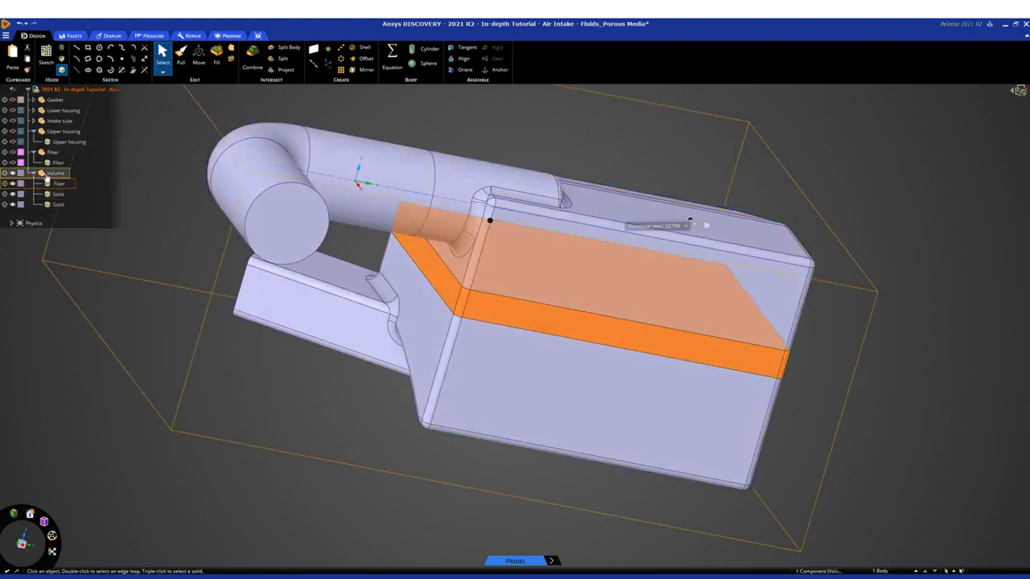
Rename the lower fluid body with the rectangular duct as OutletFluid
left_click(56, 194)
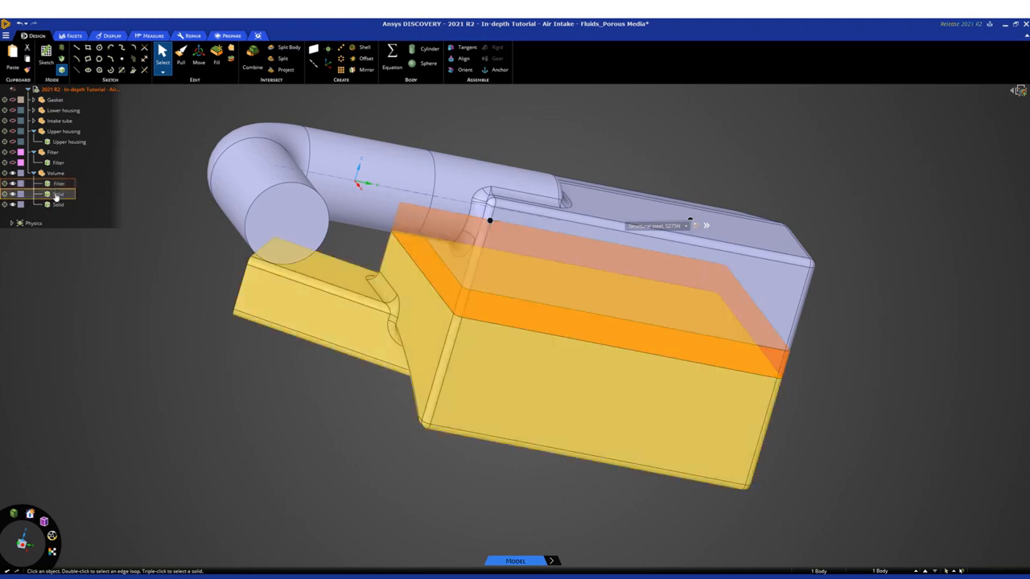
left_click(56, 195)
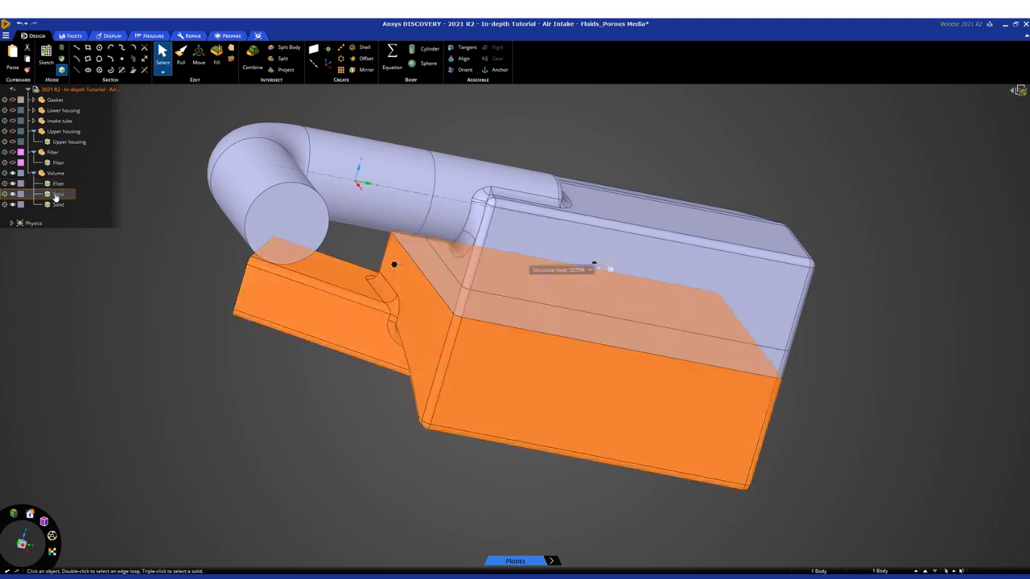
right_click(56, 195)
left_click(77, 250)
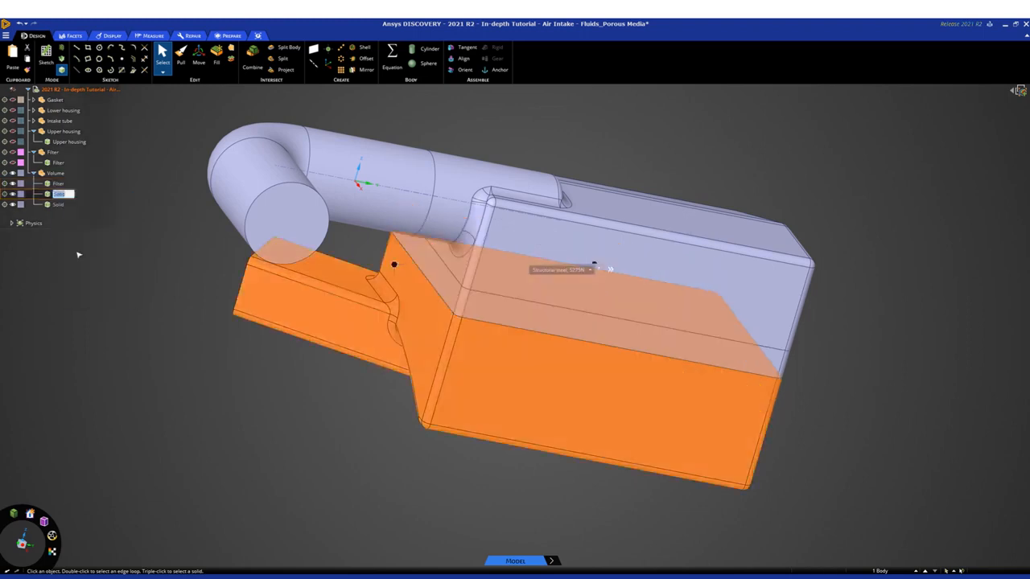
type("C")
type("utletFluid")
key("Return")
Rename the upper fluid body with the round intake tube as InletFluid and clear the selection
left_click(62, 206)
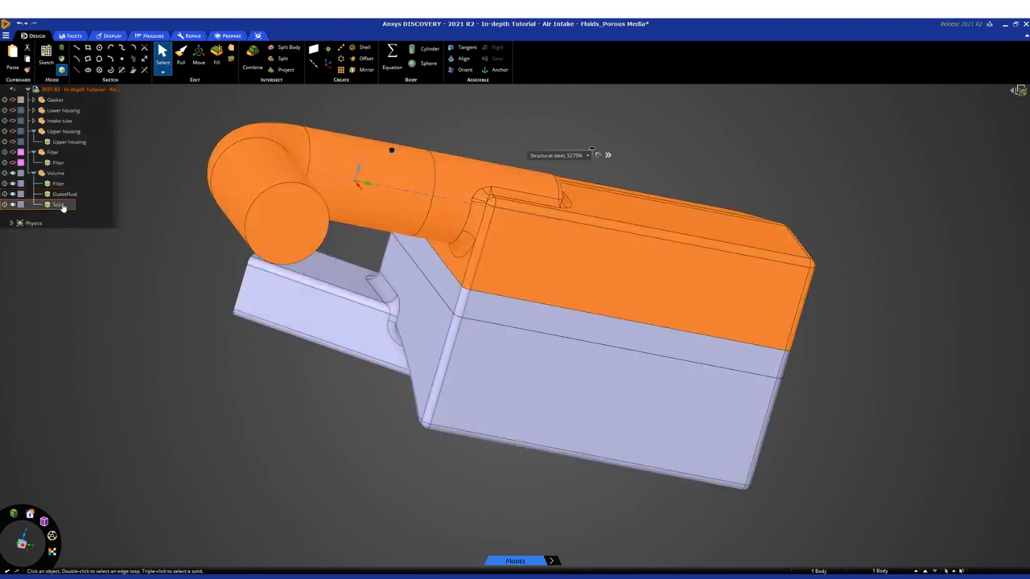
right_click(62, 206)
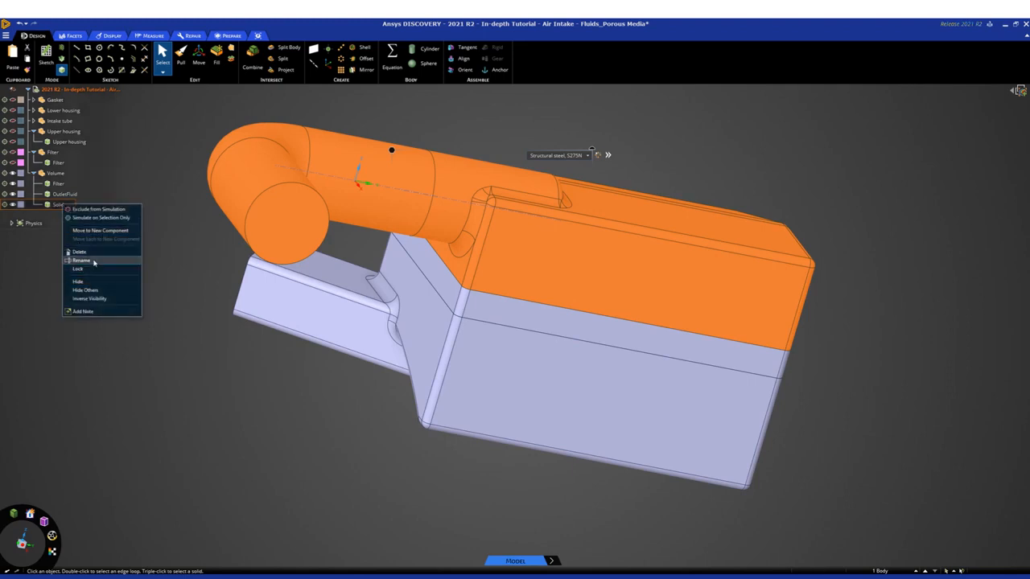
left_click(80, 260)
type("In")
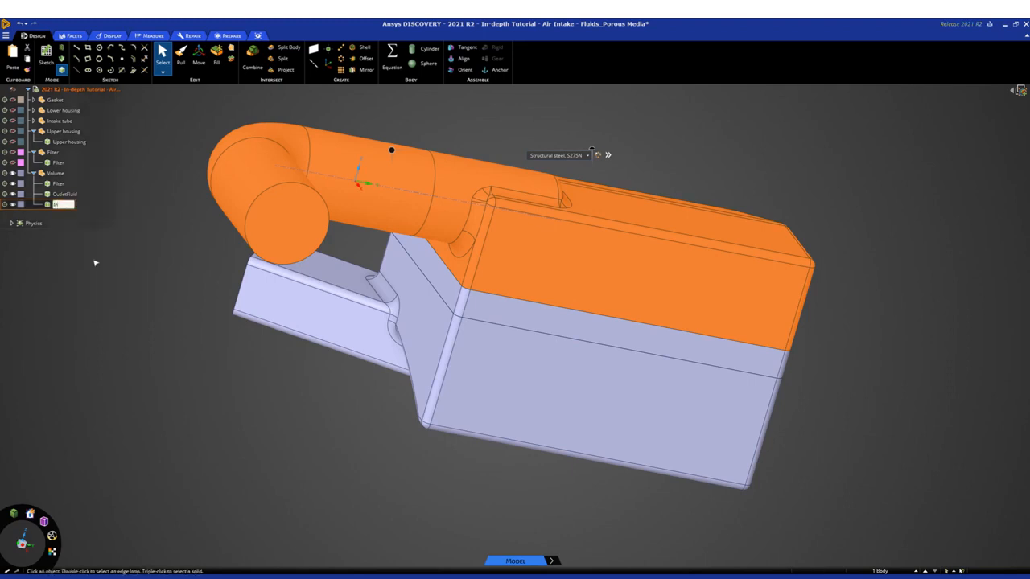
type("letFluid")
key("Return")
left_click(95, 268)
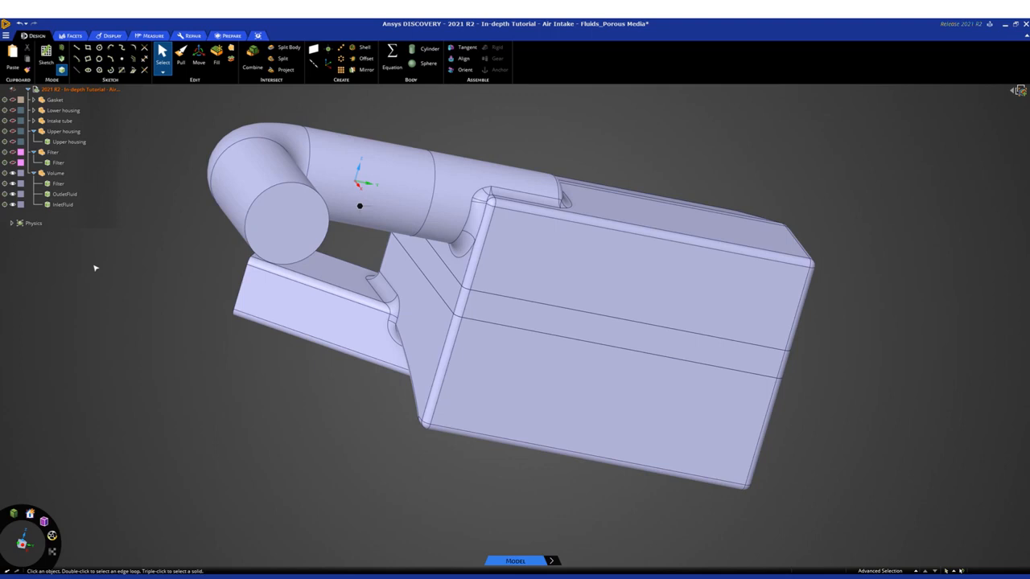
Extend the circular inlet face of the intake tube outward by 100 mm with the Pull tool, using No merge
mouse_move(288, 418)
middle_mouse_down()
mouse_move(299, 427)
mouse_move(317, 397)
middle_mouse_up()
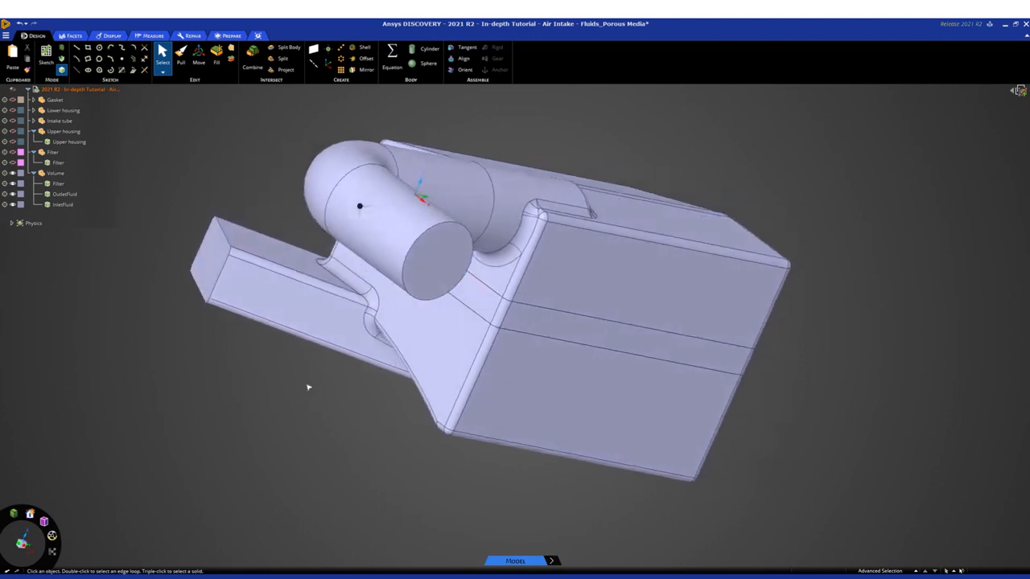
left_click(345, 307)
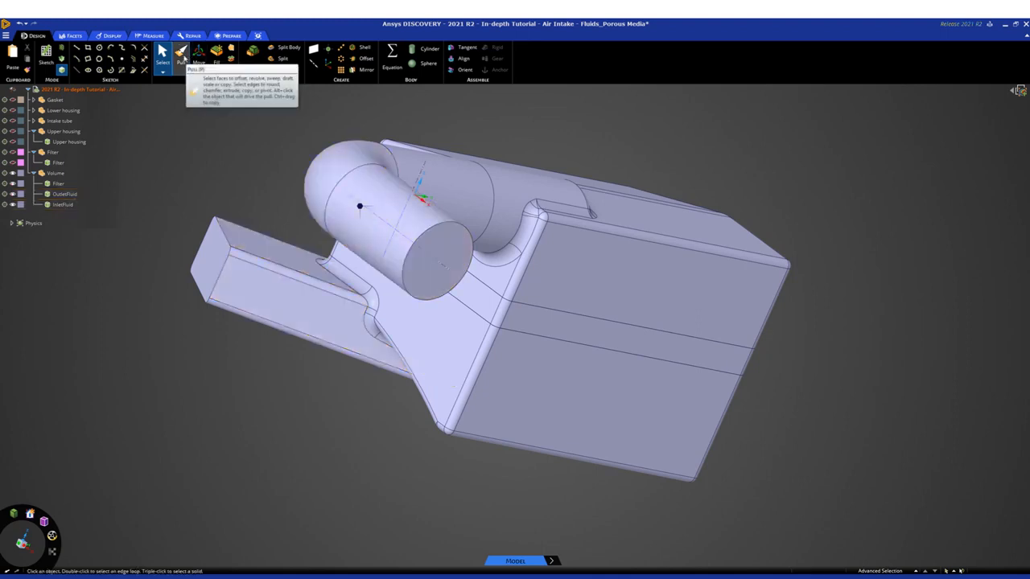
left_click(182, 55)
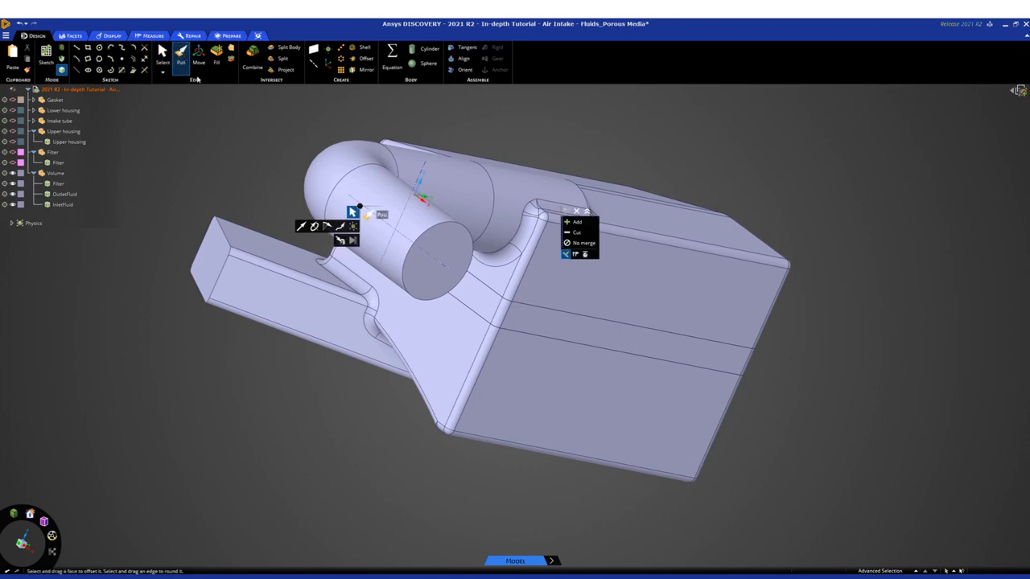
left_click(436, 240)
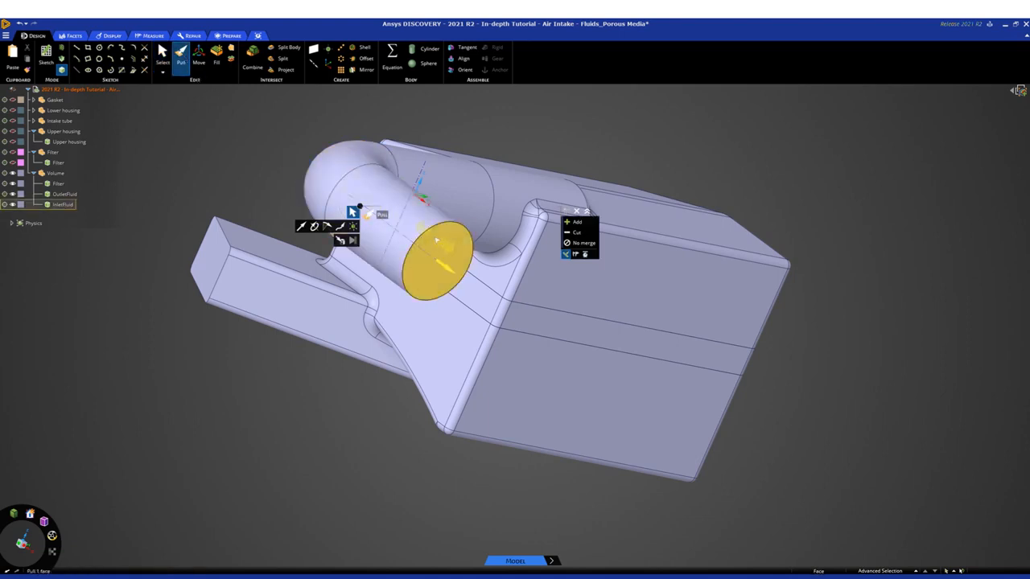
left_click(436, 240)
middle_click_drag(435, 239, 439, 242)
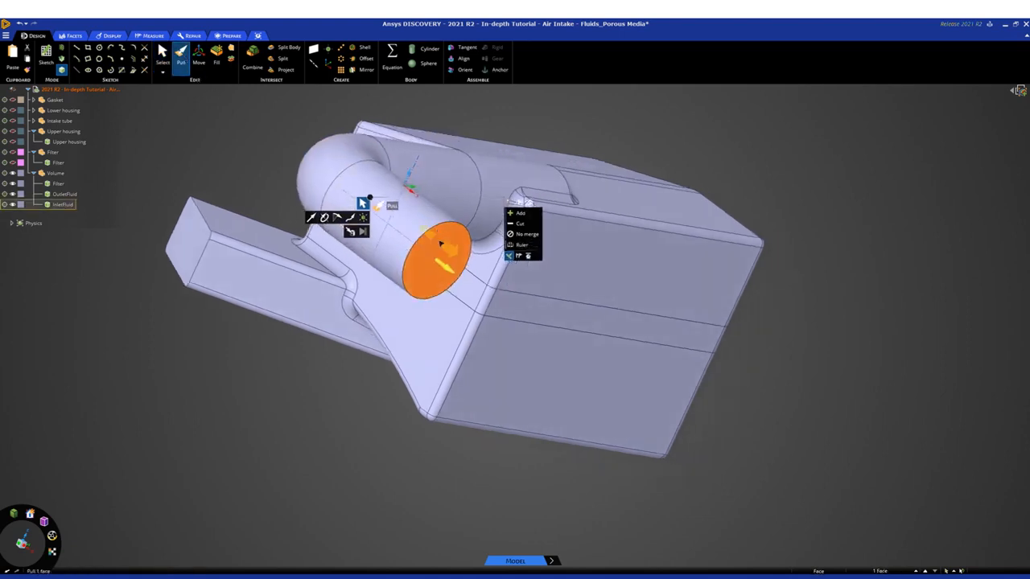
left_click(513, 234)
left_click_drag(447, 247, 456, 264)
type("100")
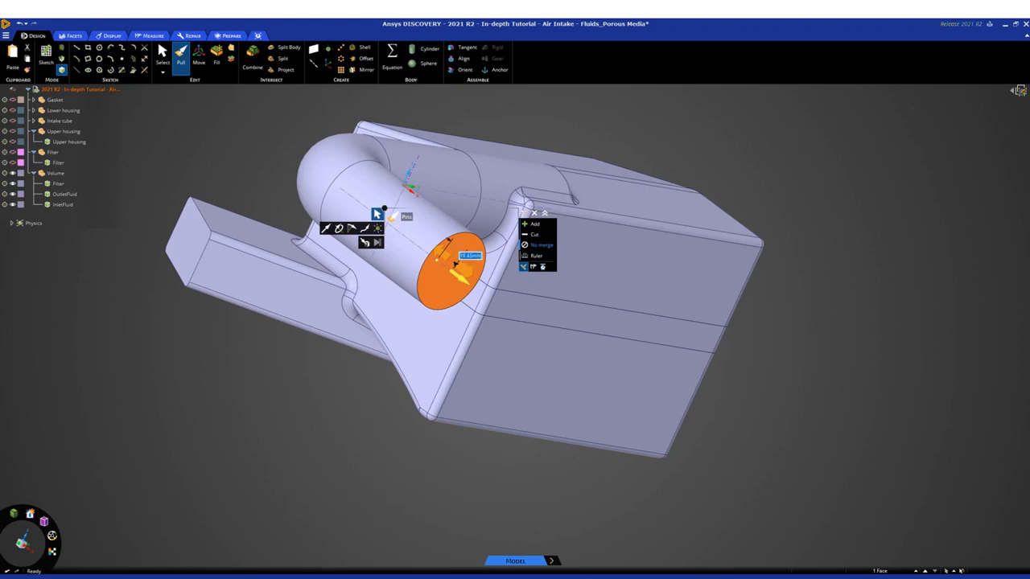
key("Return")
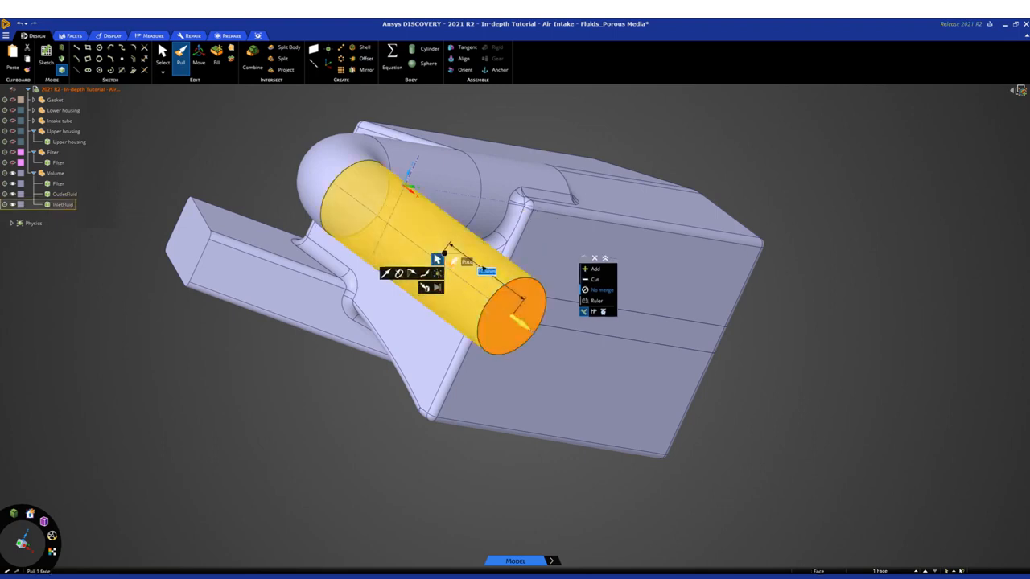
Pull the rectangular outlet duct's end face outward by 100 mm and leave the Pull tool
left_click(184, 234)
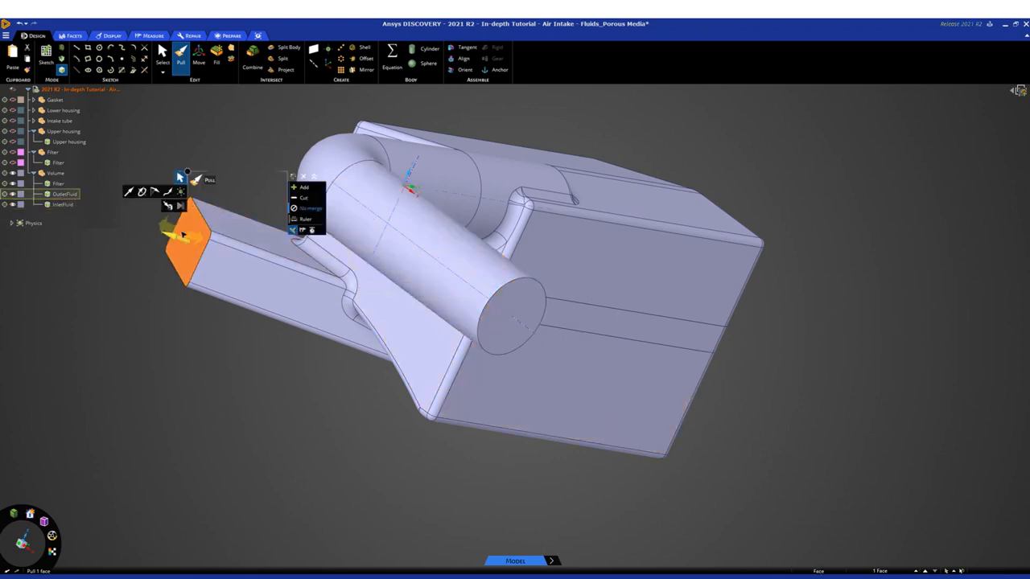
left_click_drag(185, 234, 143, 222)
type("100")
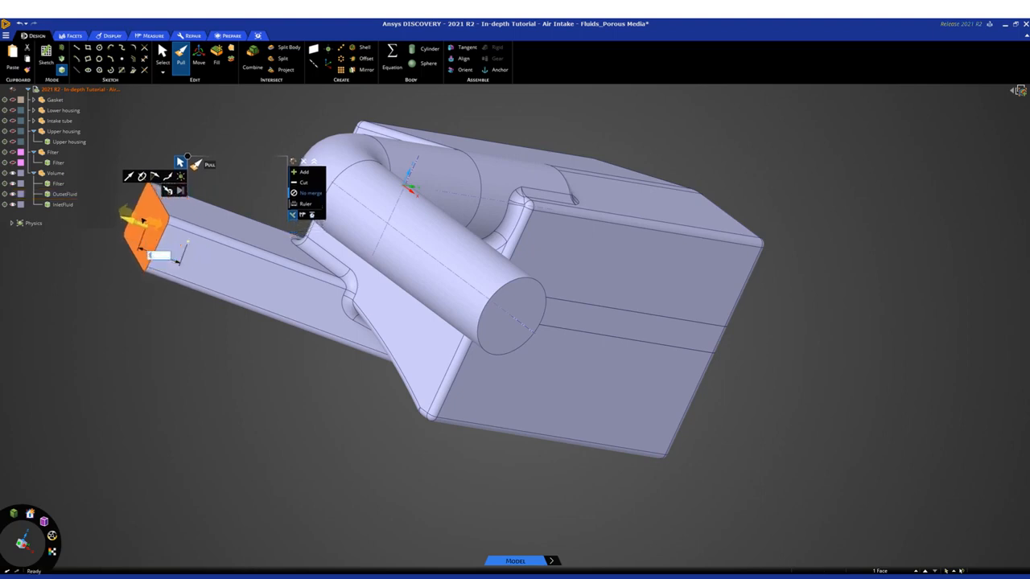
key("Return")
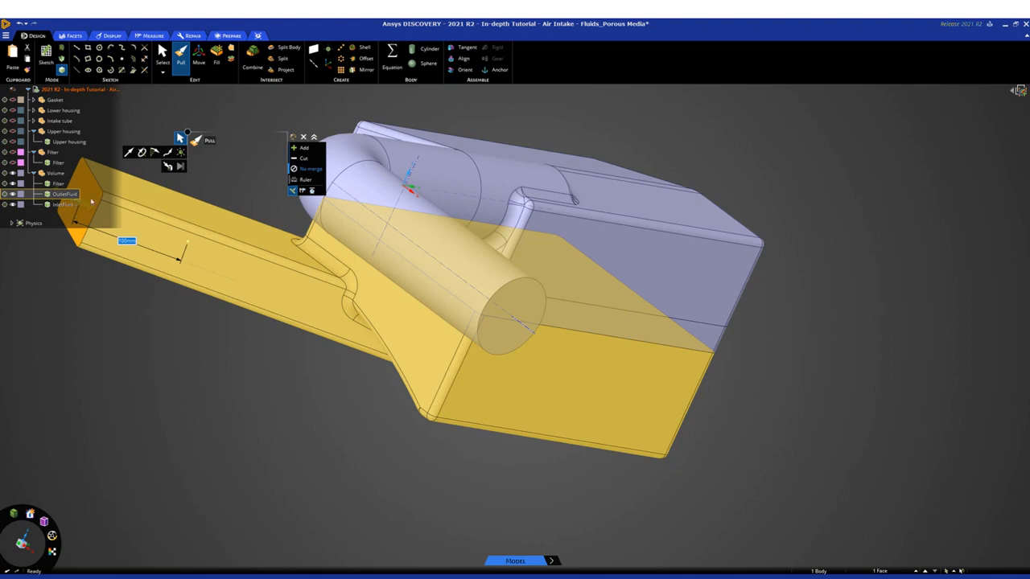
scroll(98, 193, "down", 3)
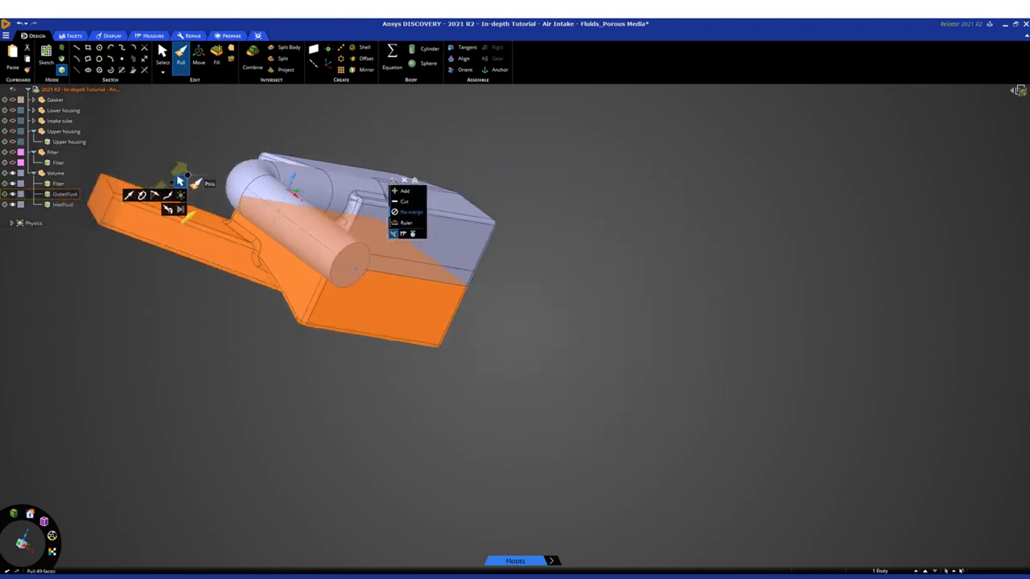
middle_click_drag(209, 166, 318, 217, "shift")
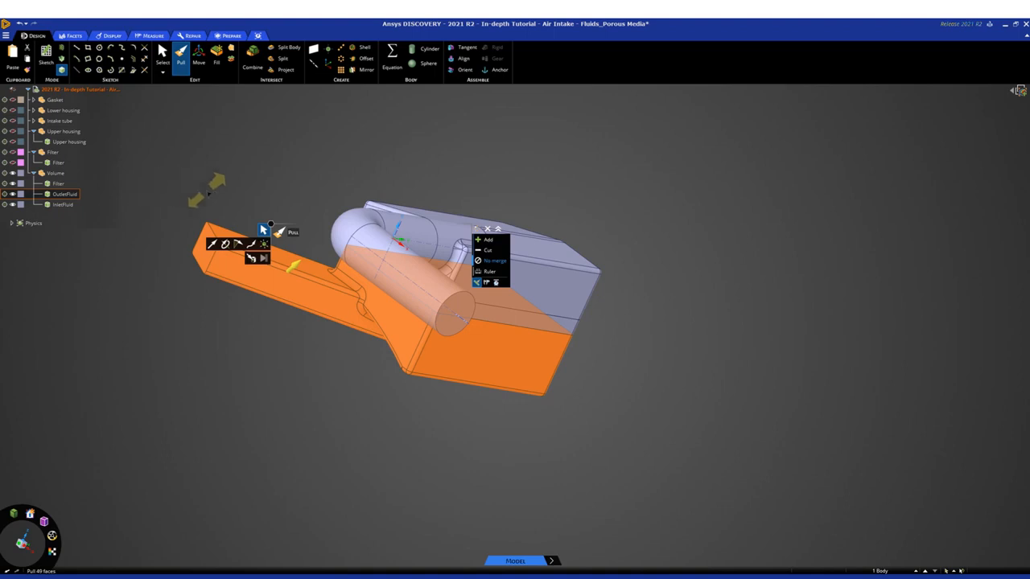
left_click(208, 193)
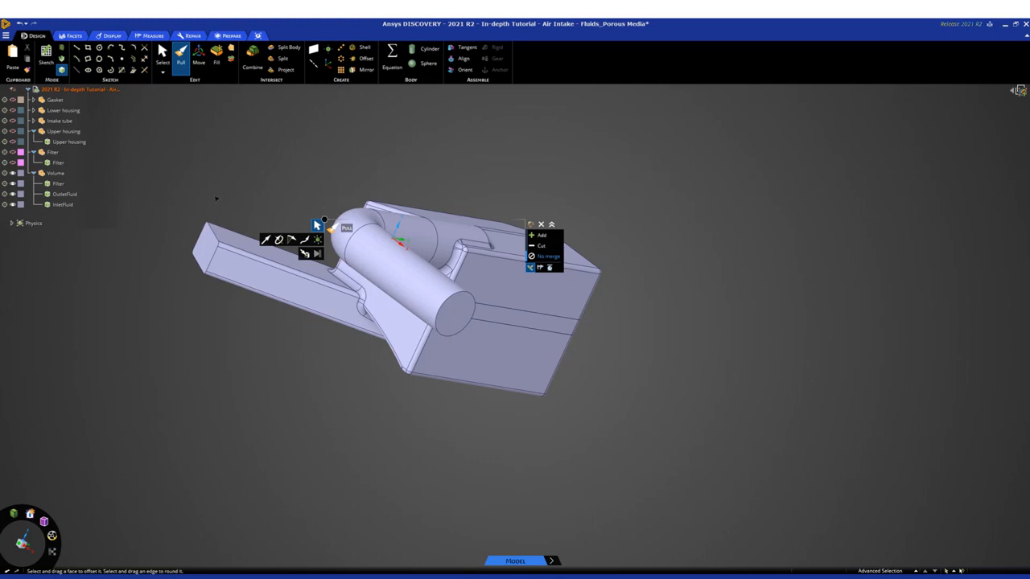
key("Escape")
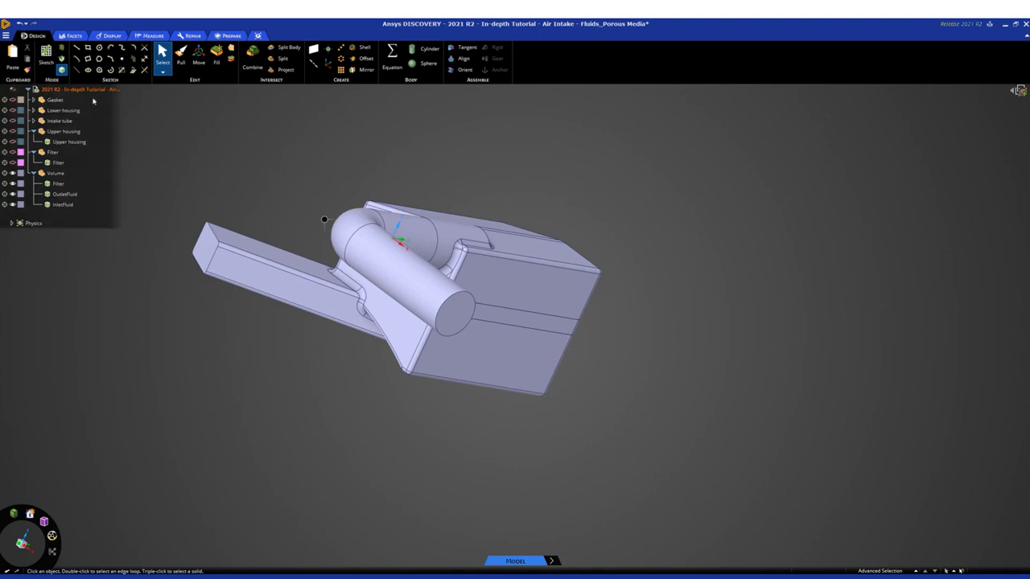
Restrict the simulation to the Filter, OutletFluid and InletFluid bodies of the Volume component with Simulate on Selection Only
left_click(73, 209)
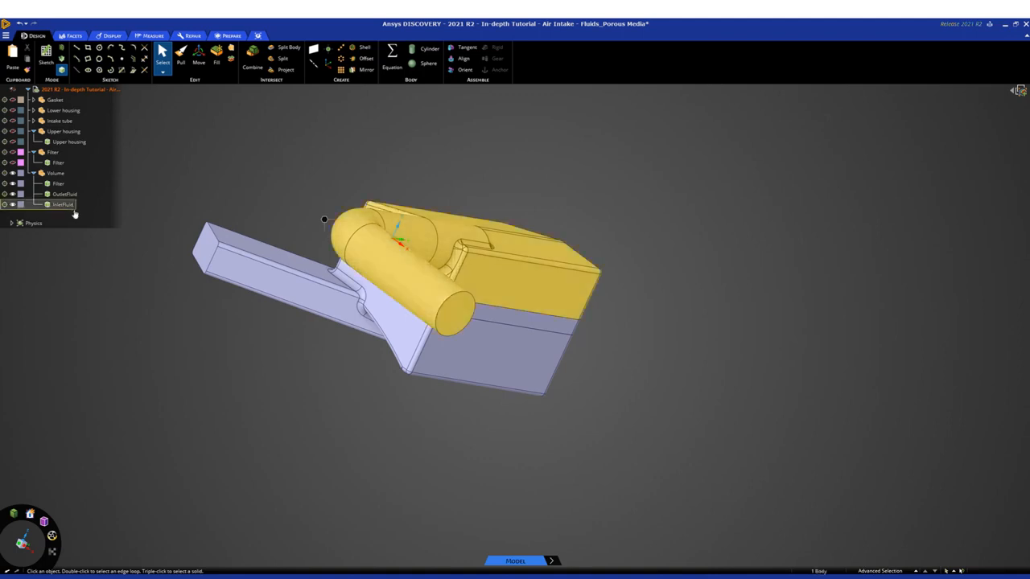
left_click(59, 173)
right_click(62, 176)
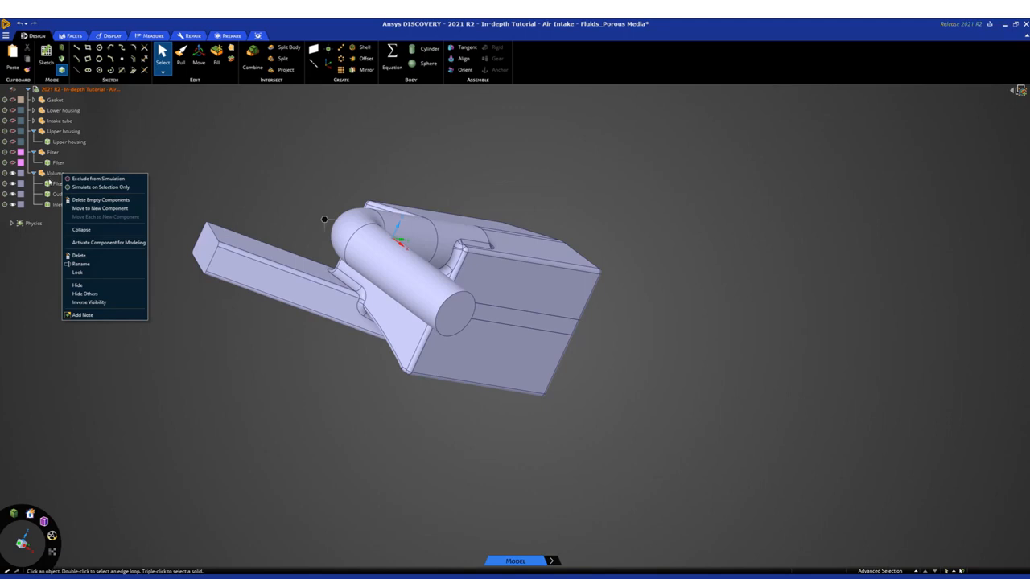
left_click(105, 188)
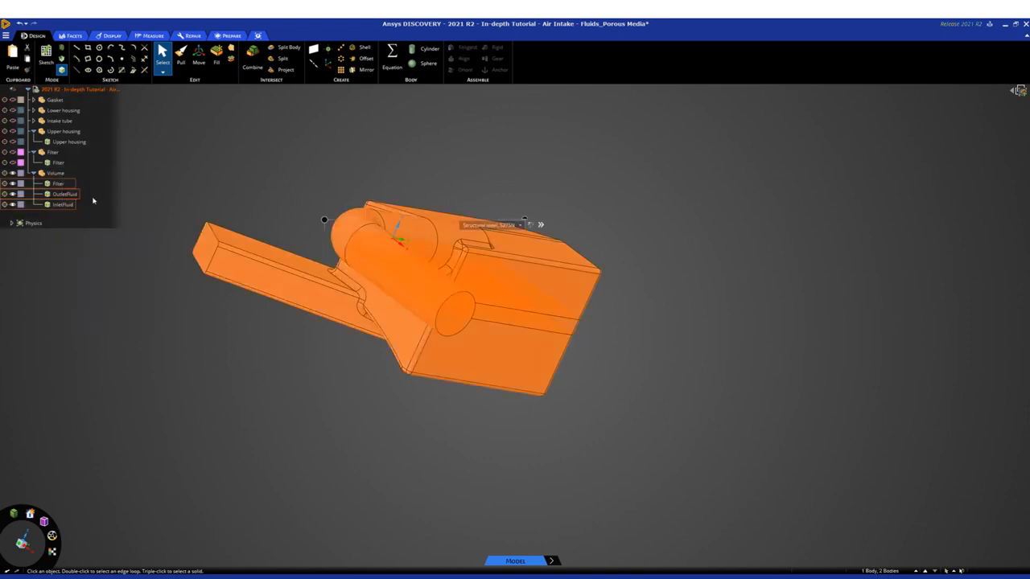
left_click(12, 164)
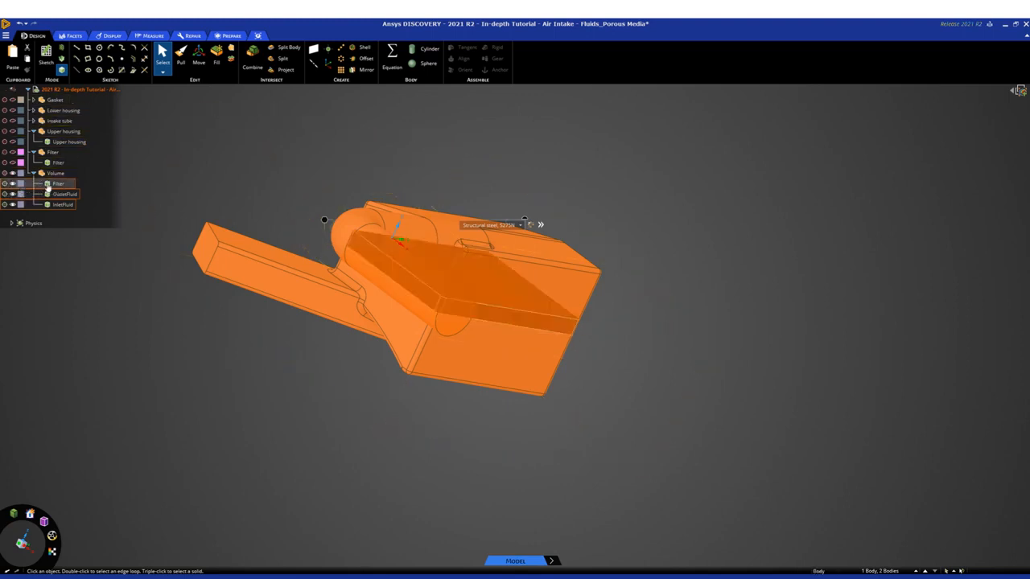
Clear the body selection and save the project
left_click(121, 277)
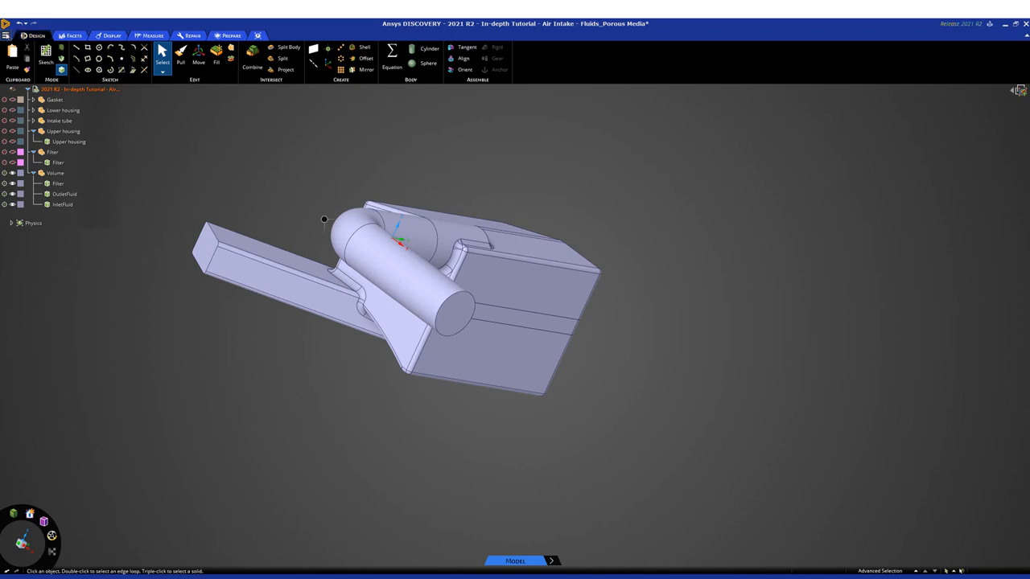
left_click(5, 35)
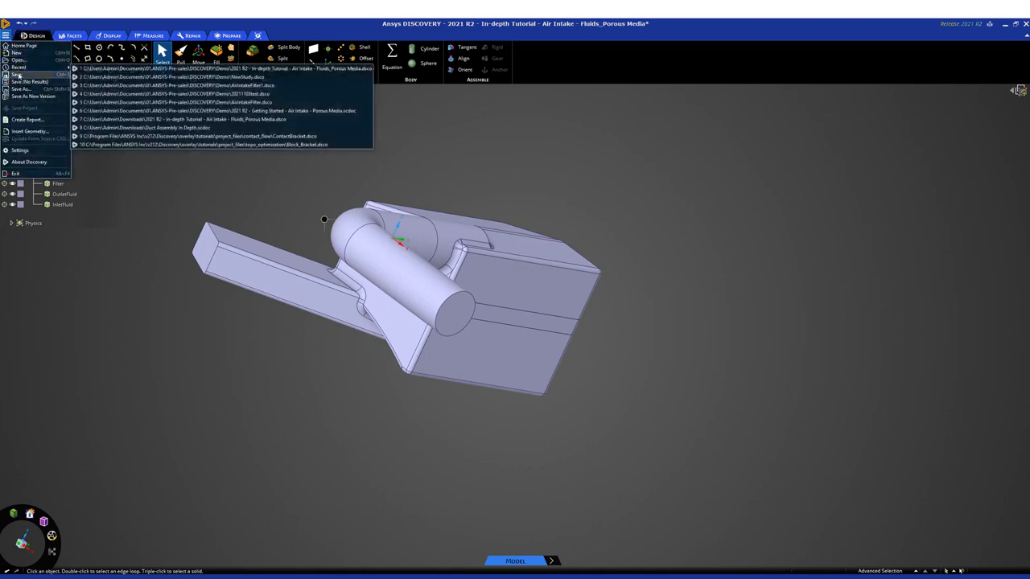
left_click(17, 74)
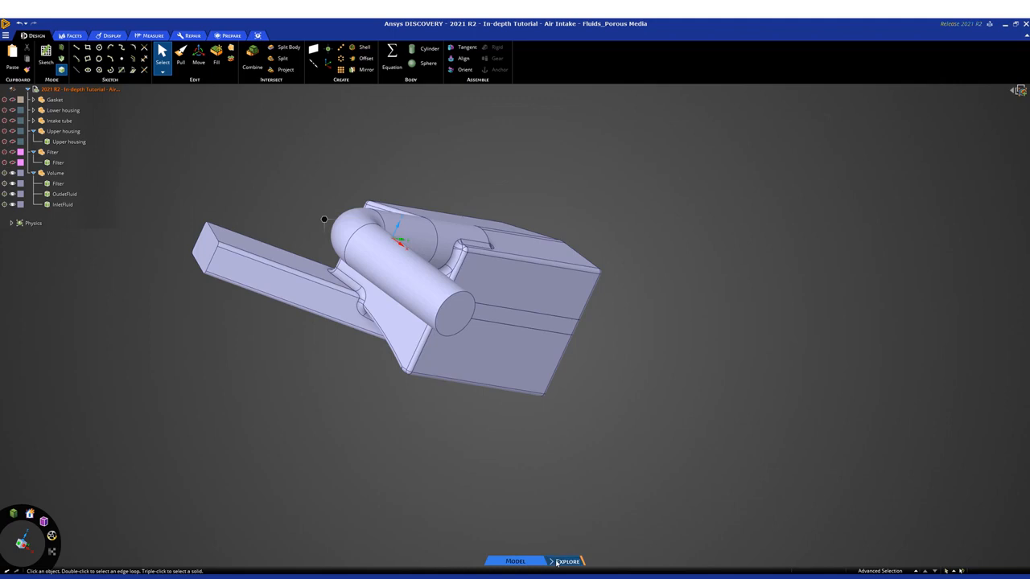
Switch from the Model stage to the Refine stage for the simulation setup
left_click(558, 562)
left_click(561, 561)
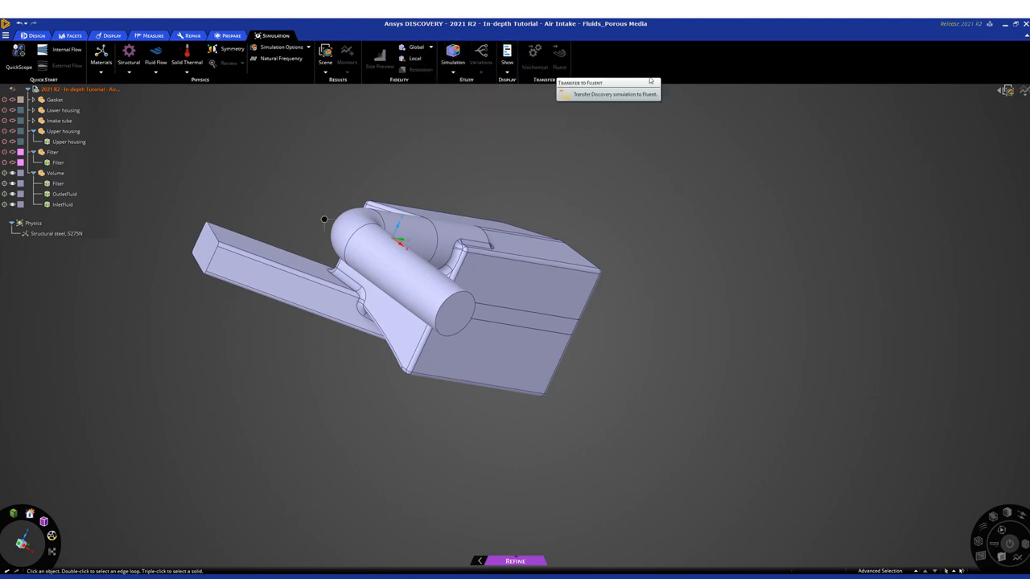
left_click(990, 24)
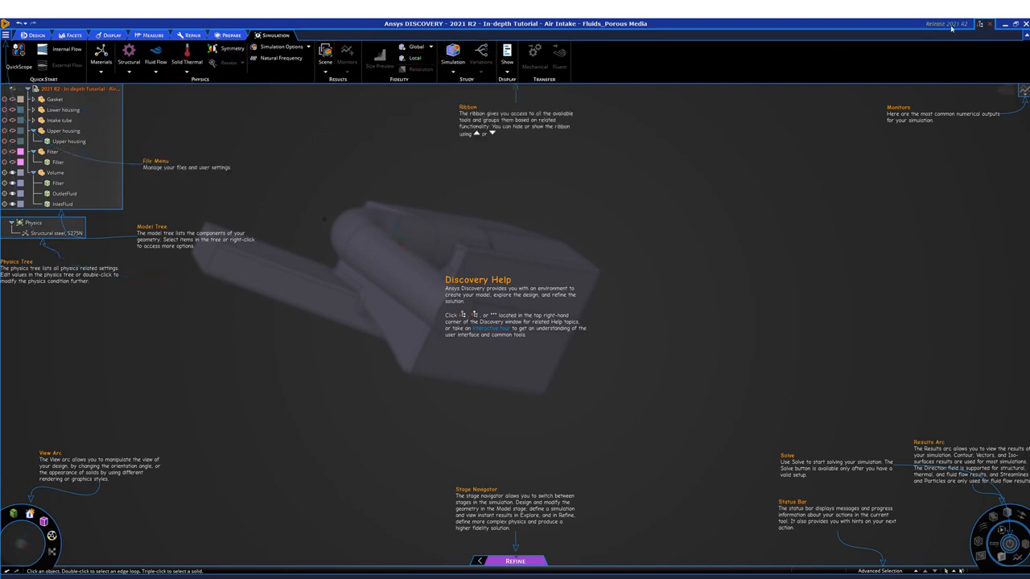
left_click(988, 26)
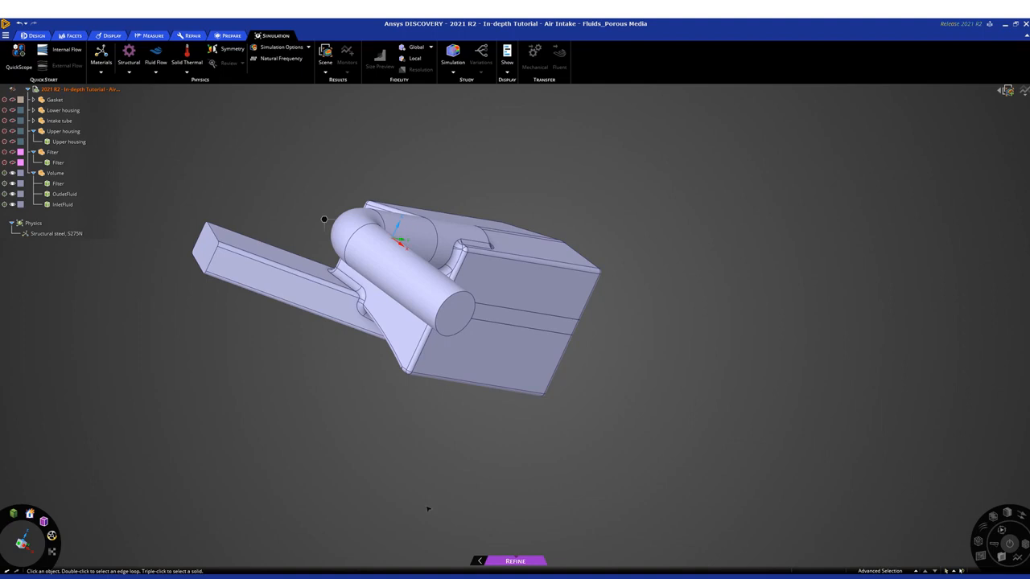
Define a fluid flow inlet on the circular end face of the intake tube with a mass flow rate of 0.1 kg/s
left_click(444, 374)
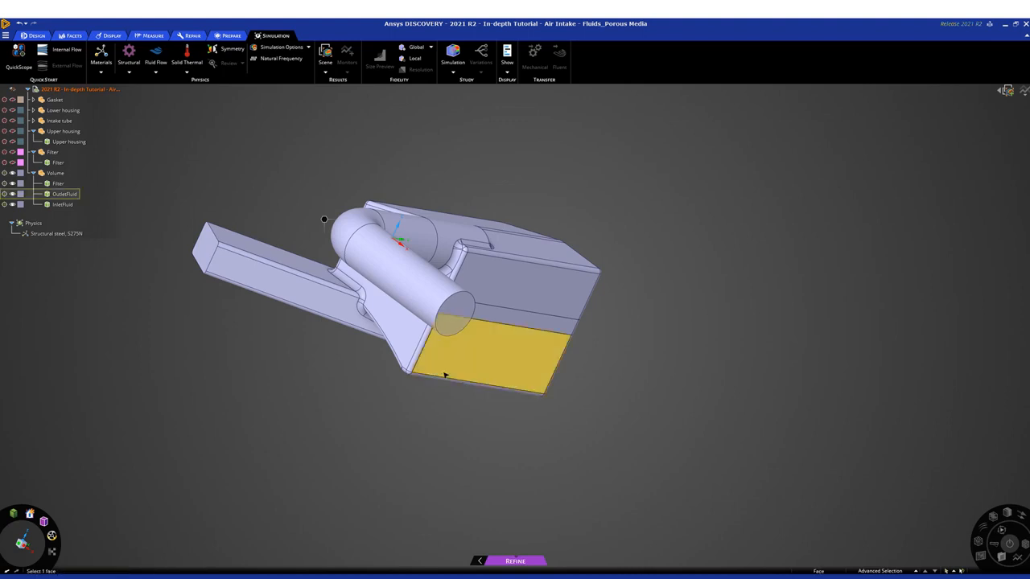
left_click(458, 314)
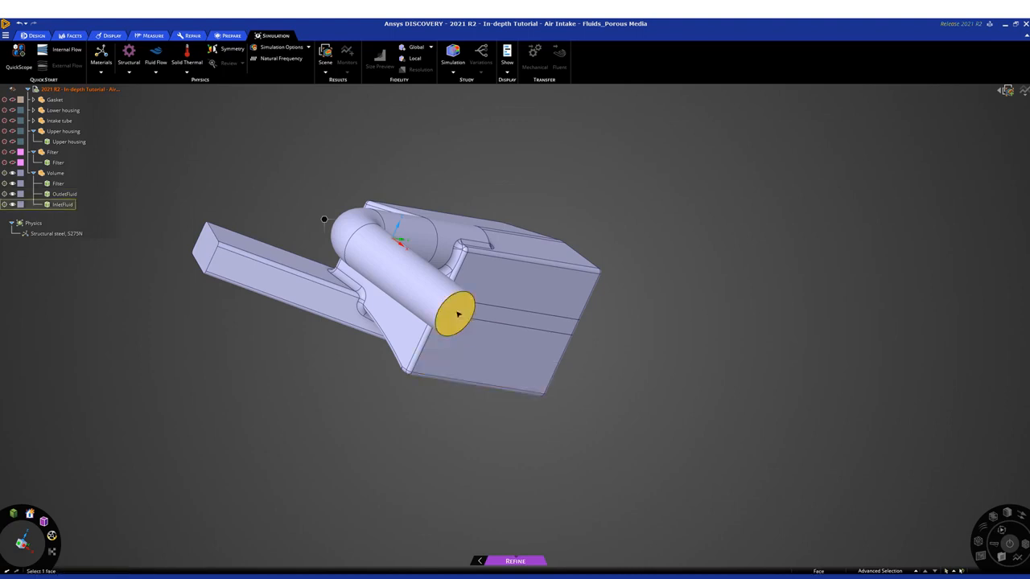
left_click(457, 315)
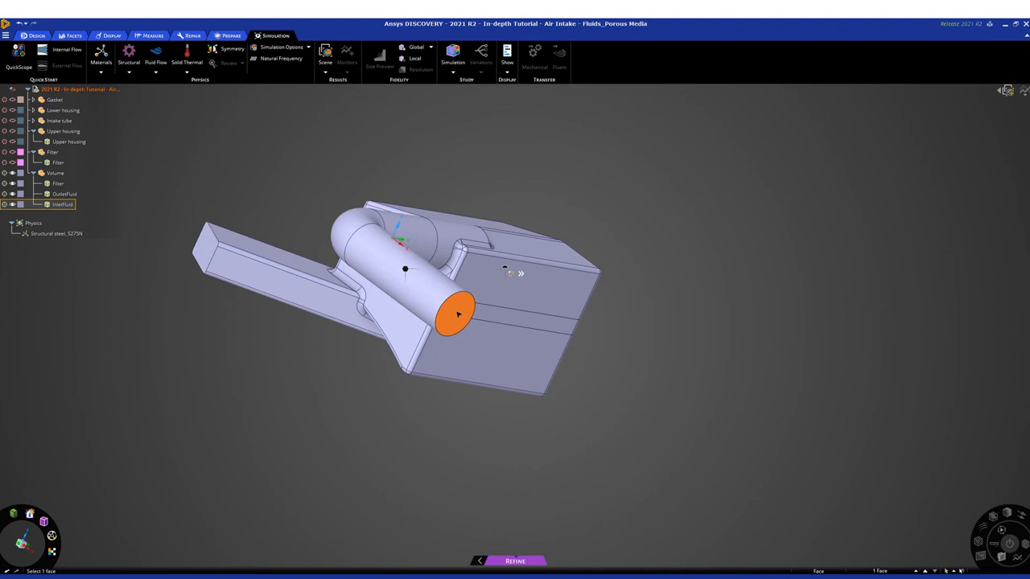
middle_click_drag(459, 315, 440, 312)
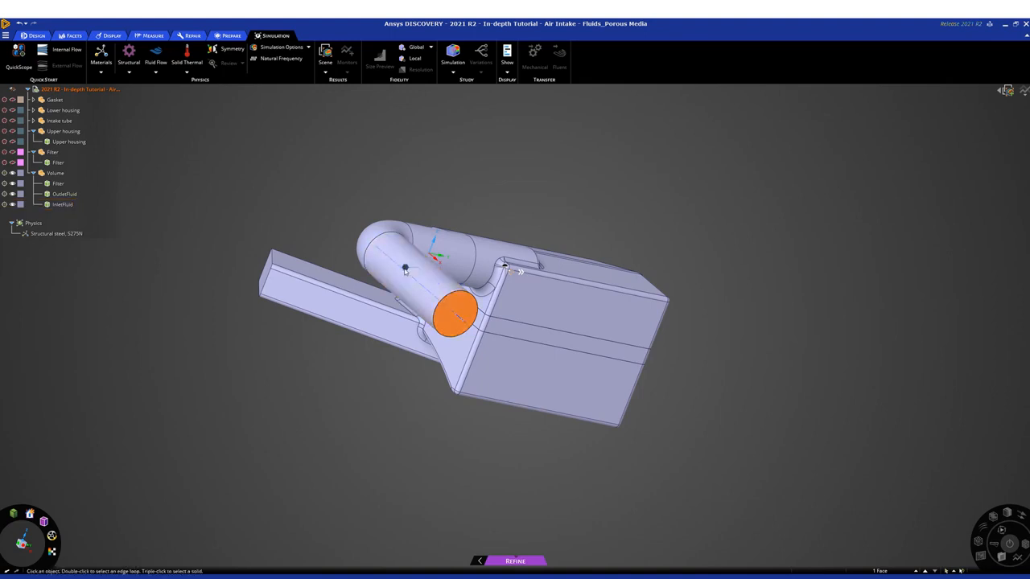
right_click(404, 269)
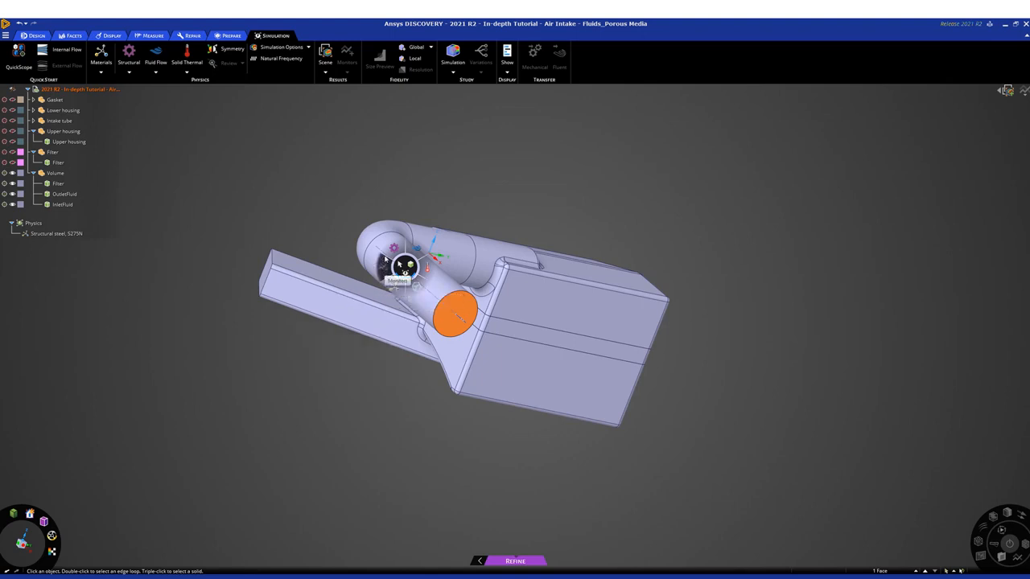
mouse_move(393, 257)
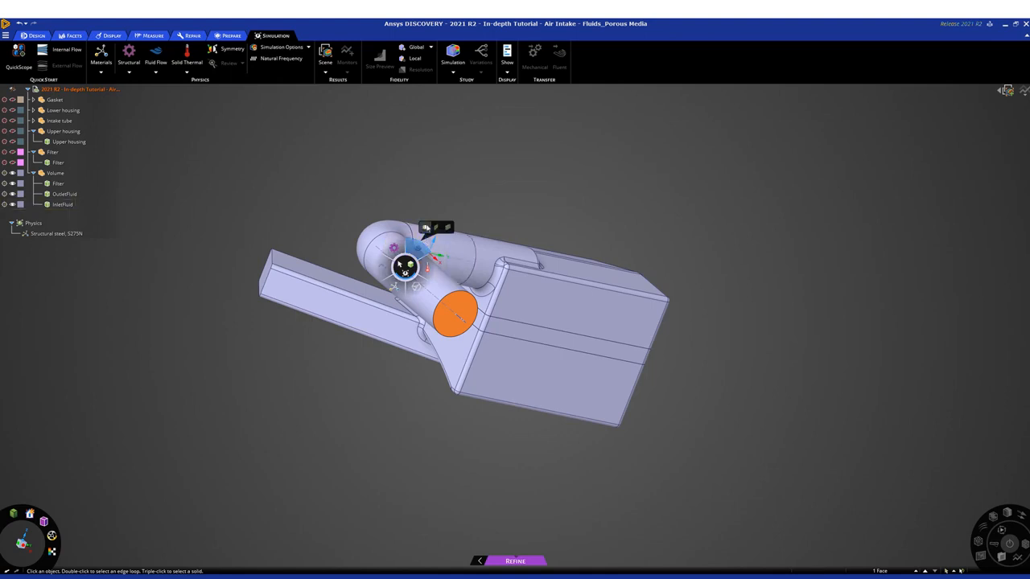
left_click(426, 228)
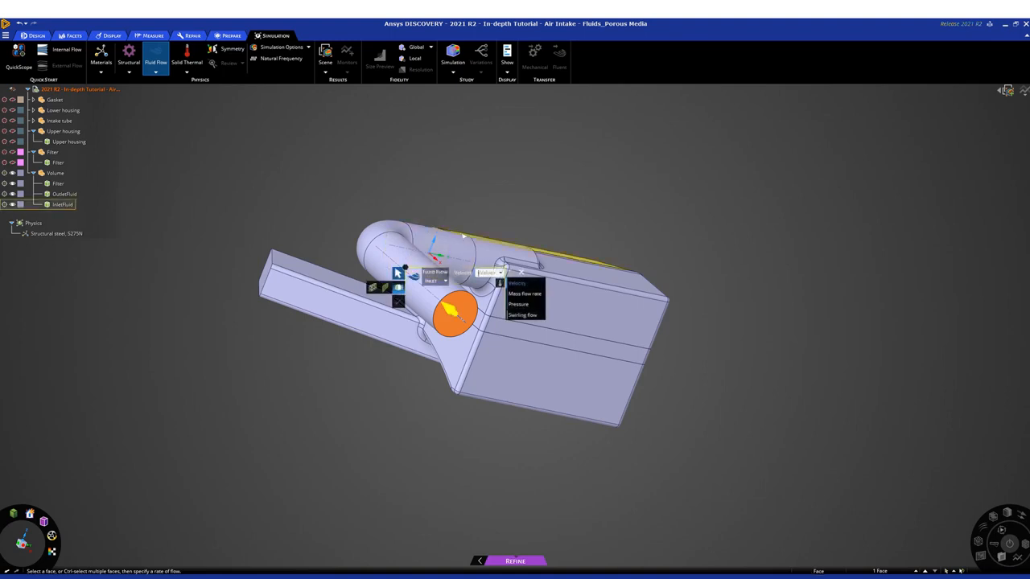
type("0.3")
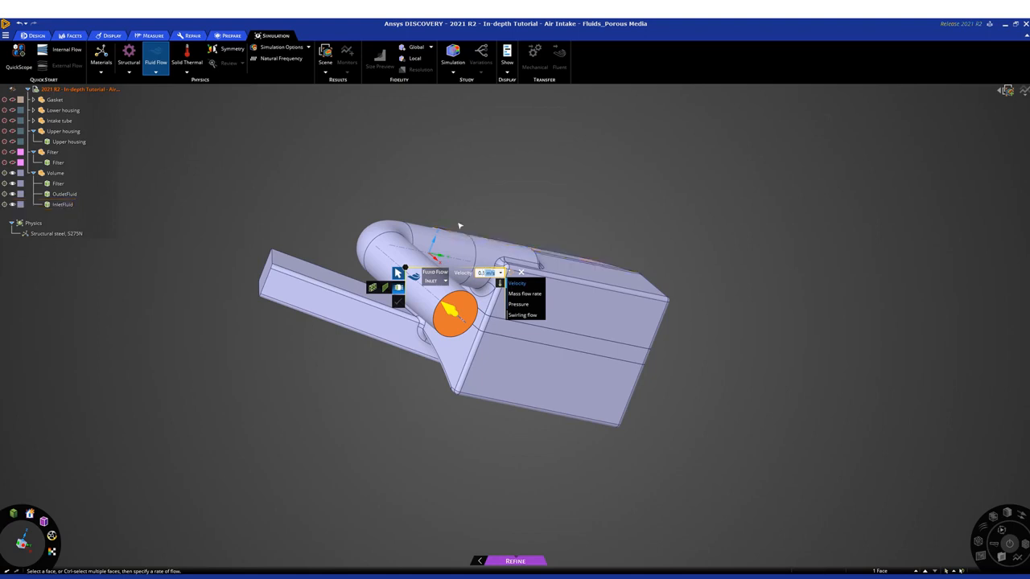
left_click(524, 293)
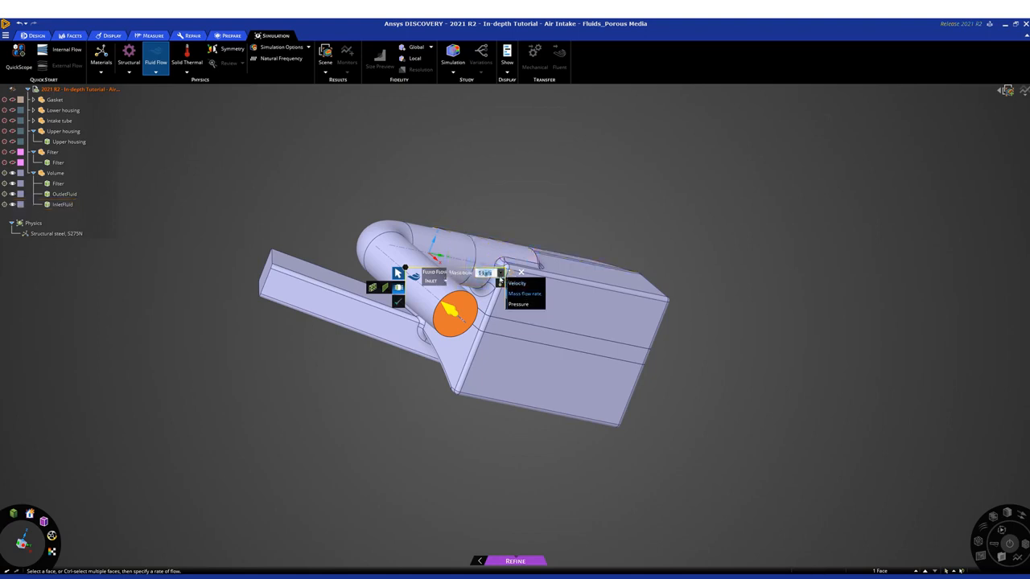
type("0.1")
left_click(398, 301)
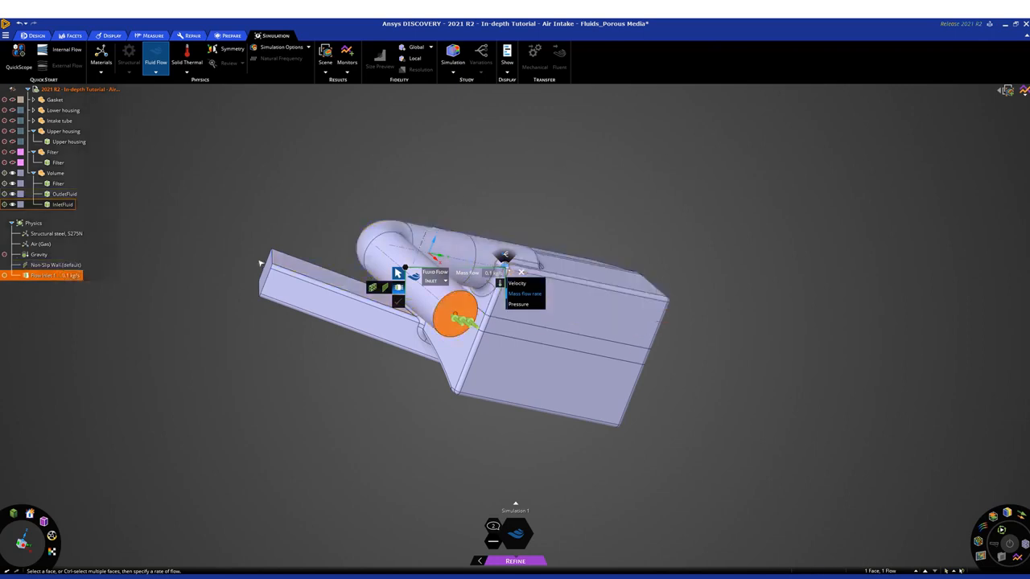
Define a fluid flow outlet with a pressure of 0 Pa on the rectangular duct's end face and leave the tool
middle_click_drag(274, 214, 289, 223)
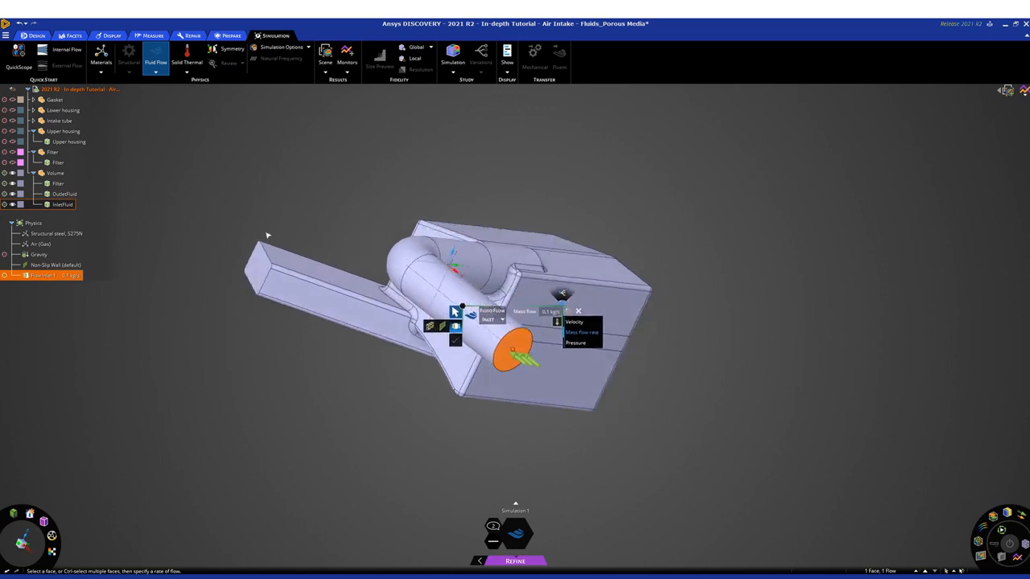
left_click(259, 260)
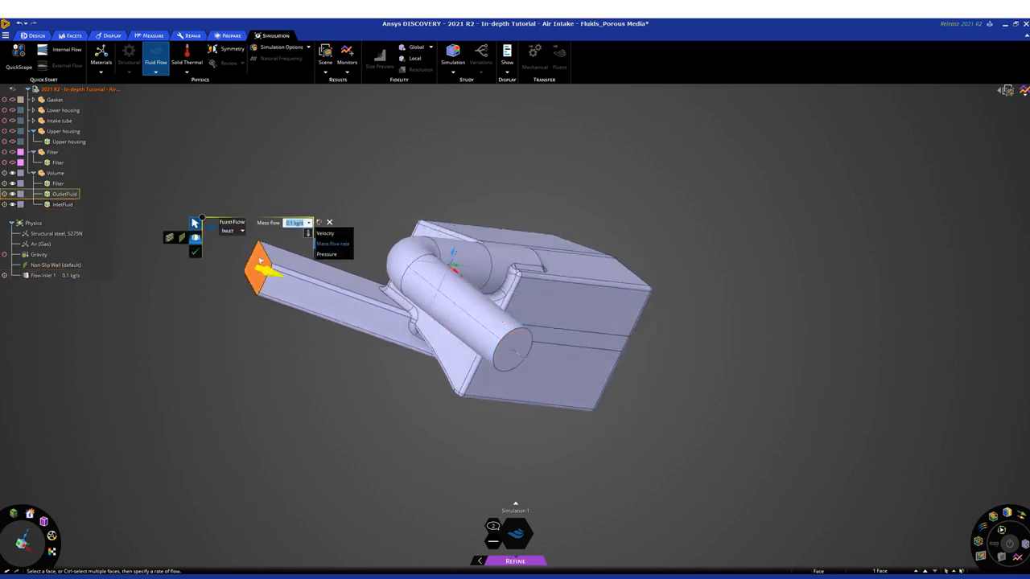
left_click(234, 231)
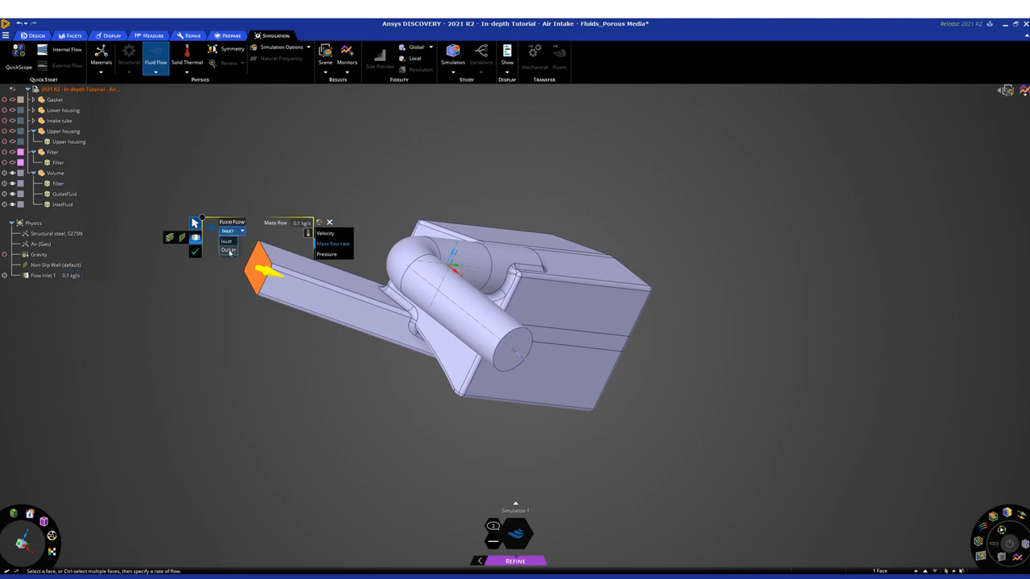
left_click(229, 251)
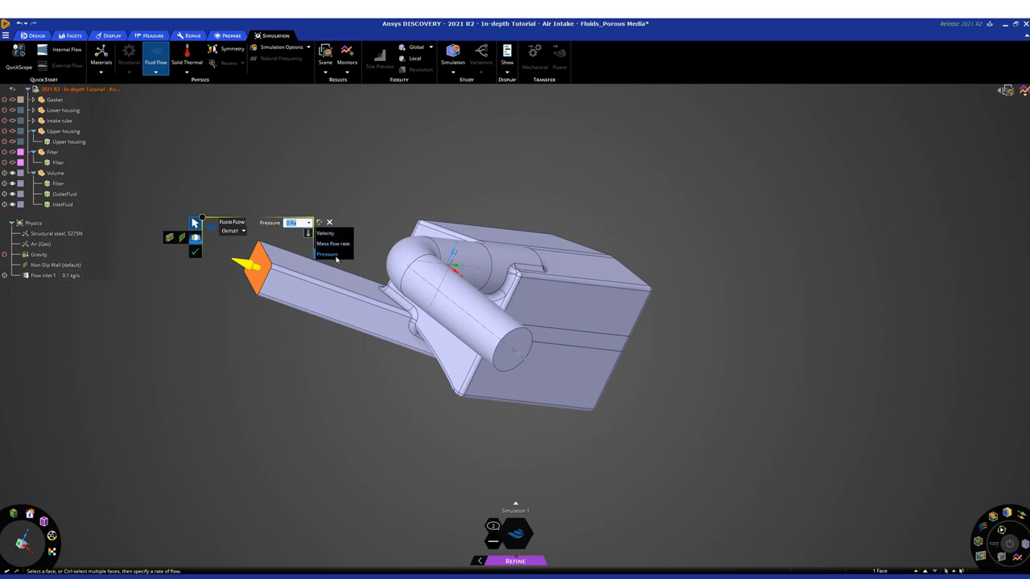
left_click(194, 254)
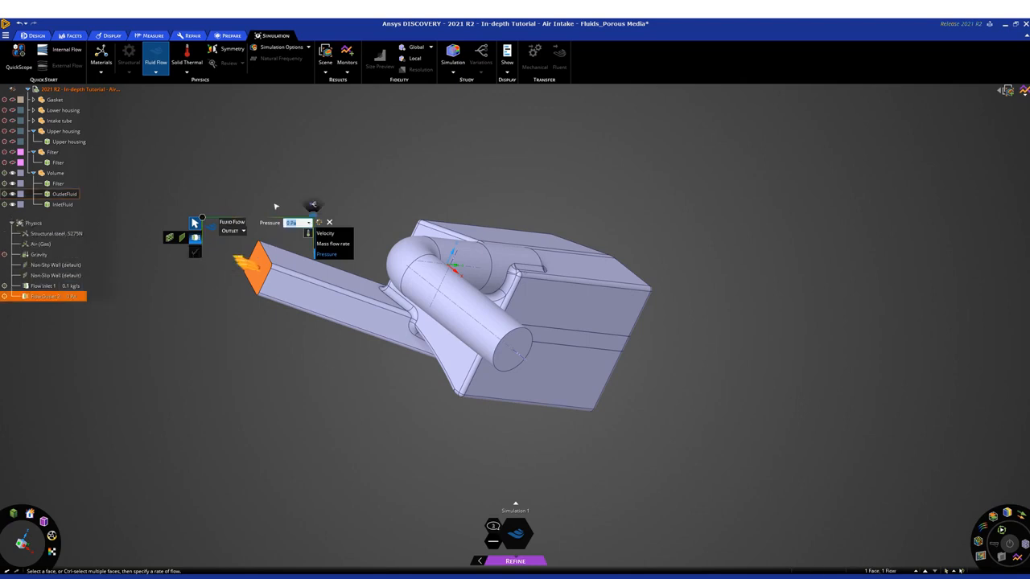
left_click(291, 166)
key("Escape")
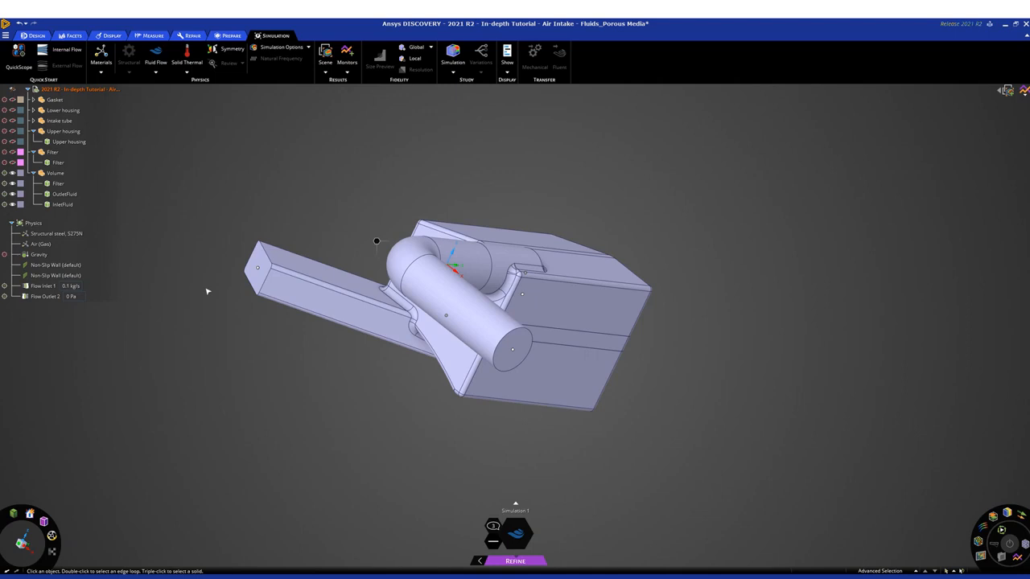
Examine the Air (Gas) material assignment of the fluid bodies and the available fluid materials without changing it
left_click(44, 245)
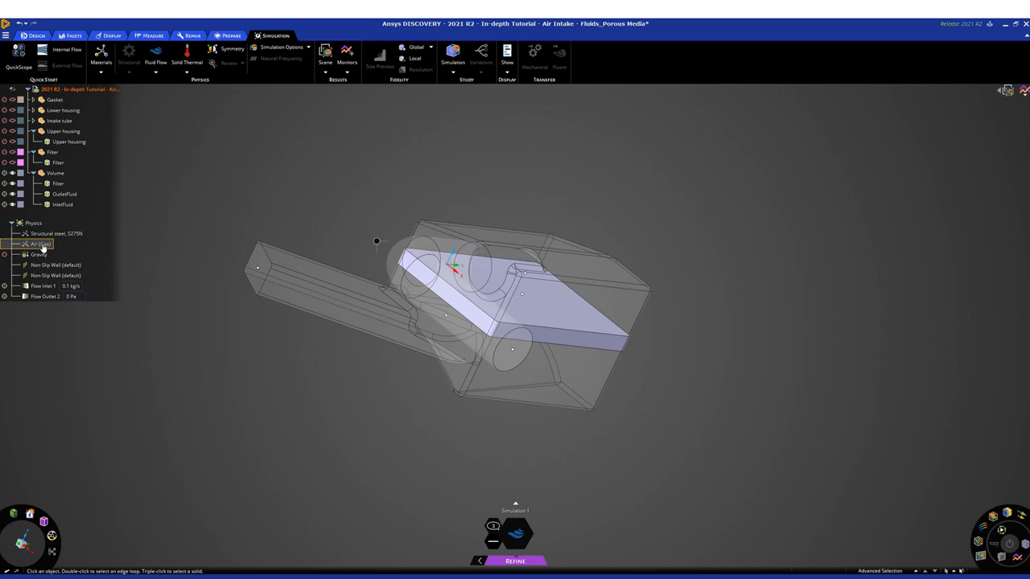
left_click(43, 248)
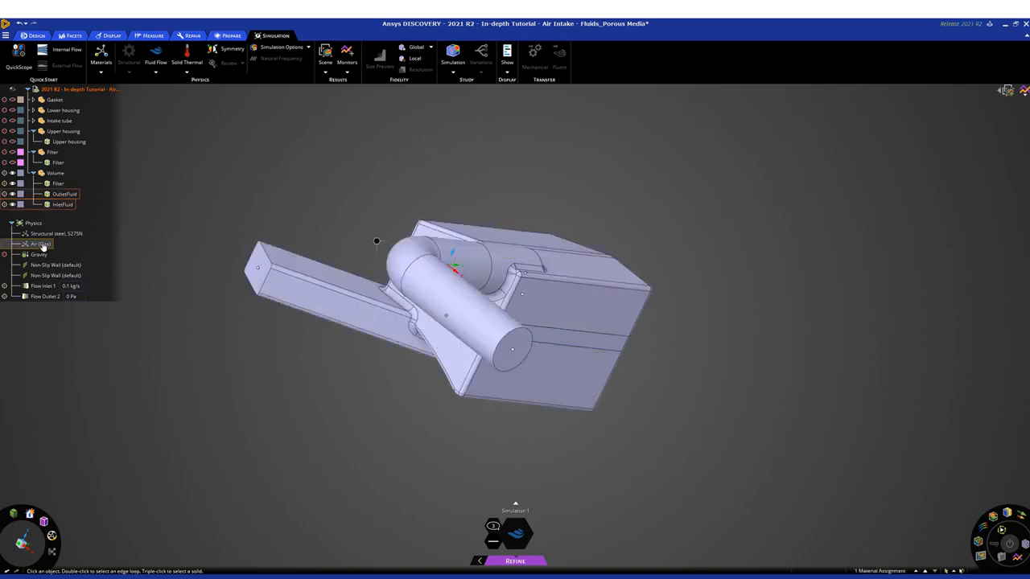
right_click(43, 247)
left_click(60, 250)
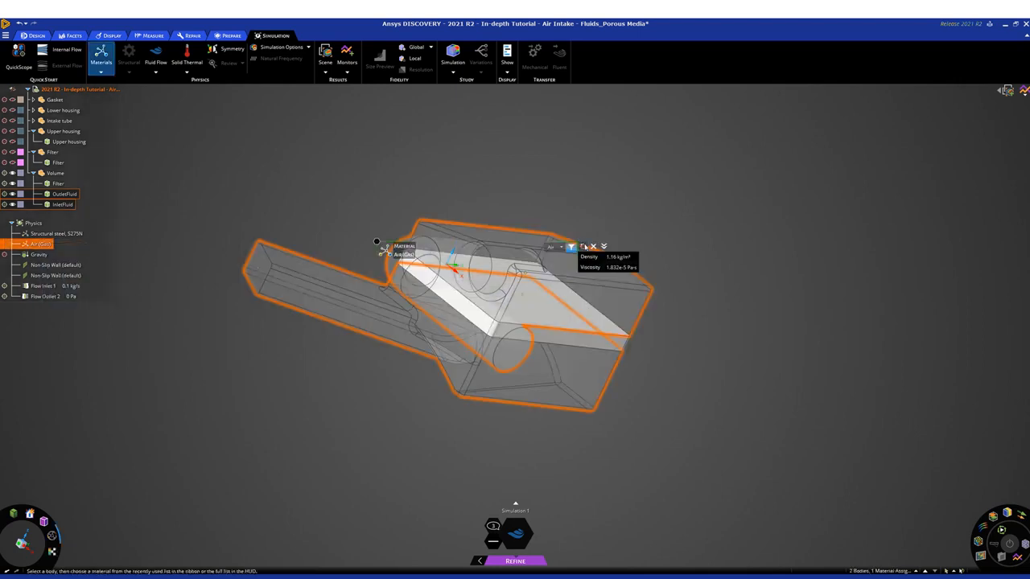
left_click(562, 247)
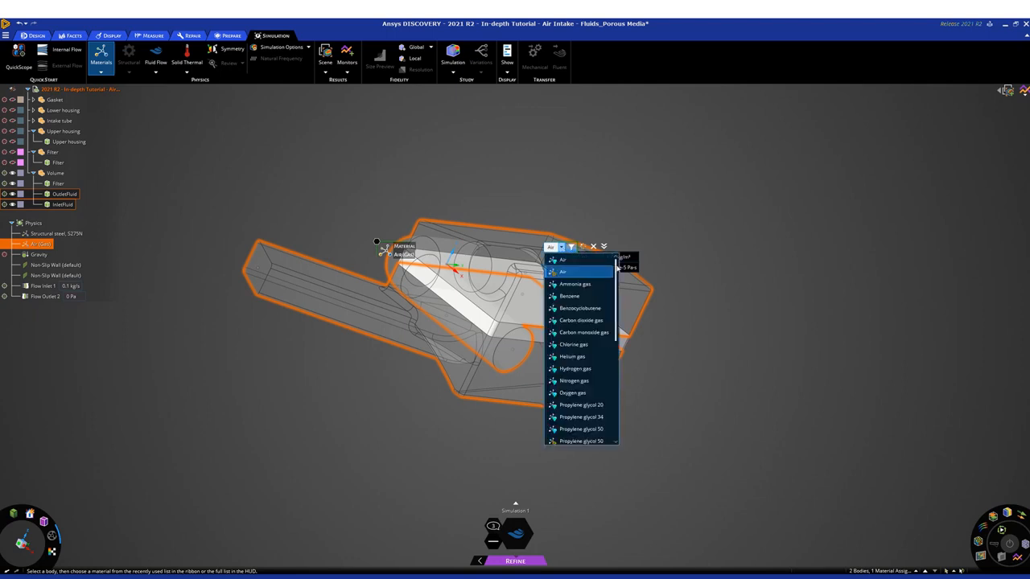
mouse_move(617, 266)
left_mouse_down()
mouse_move(632, 371)
mouse_move(626, 265)
left_mouse_up()
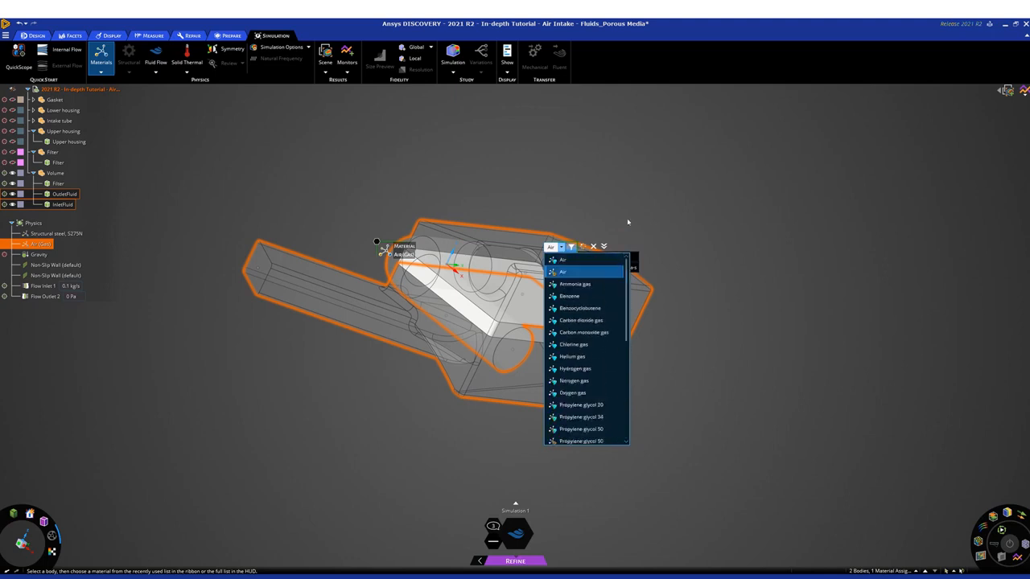
left_click(592, 247)
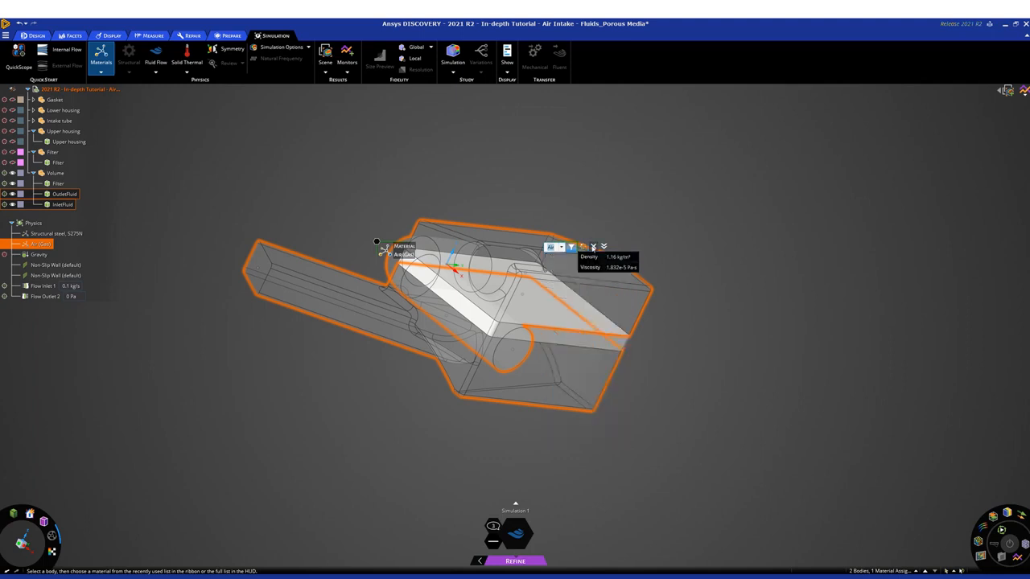
left_click(609, 202)
key("Escape")
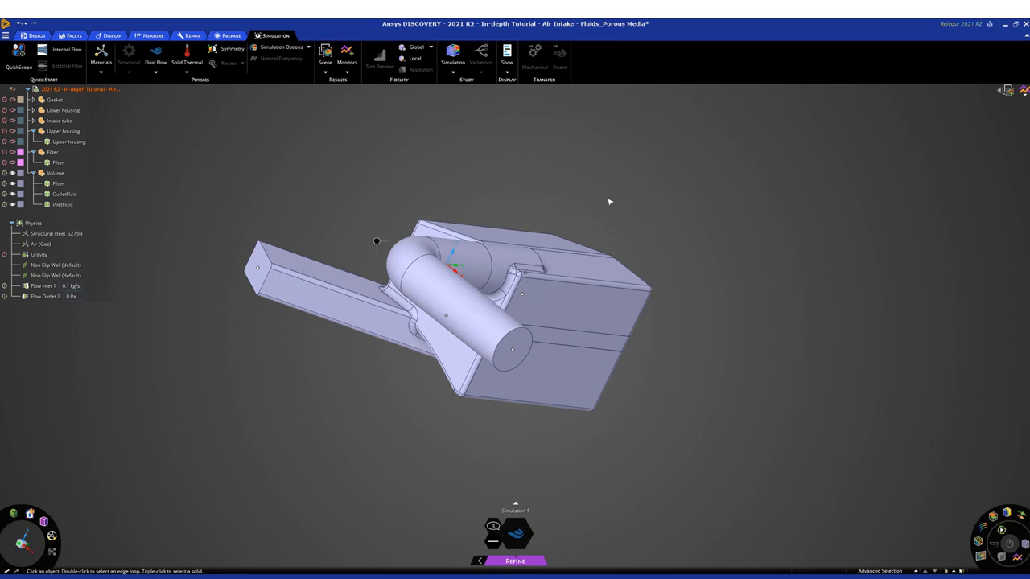
Define the Filter body of the Volume component as a bidirectional porous medium with an inertial streamwise resistance of 675 1/m
middle_click_drag(609, 202, 634, 186)
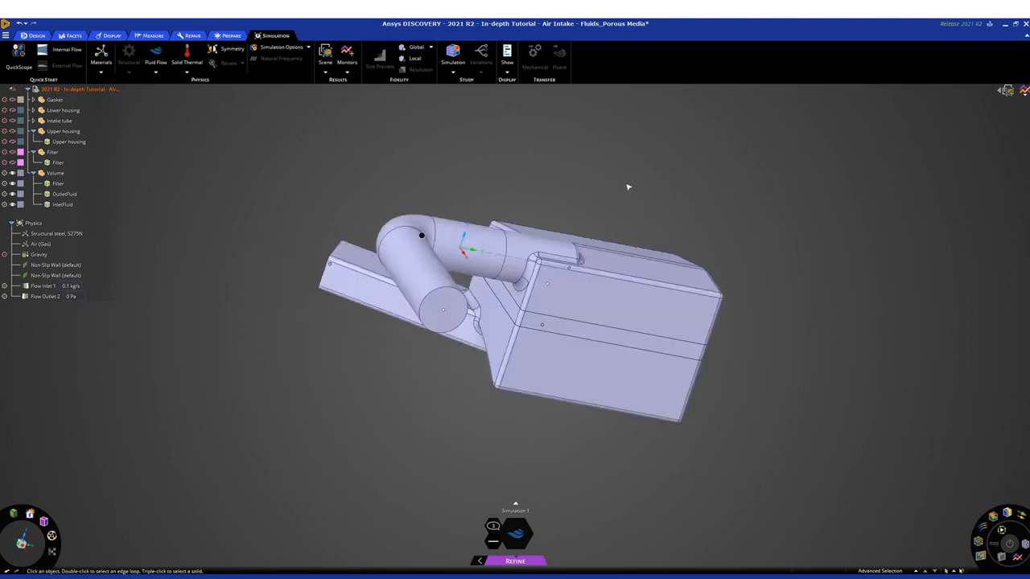
middle_click_drag(609, 212, 621, 204)
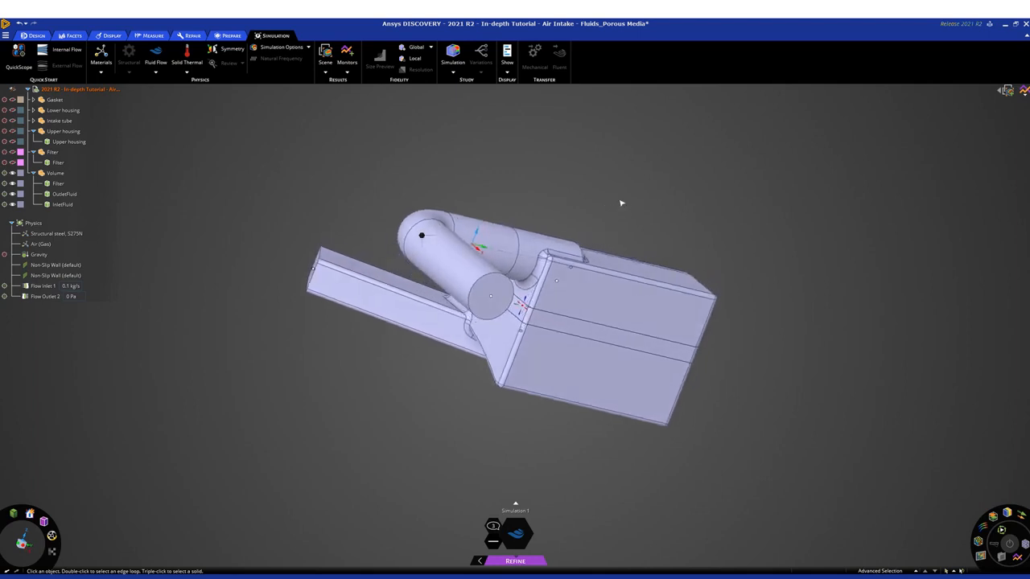
left_click(577, 329)
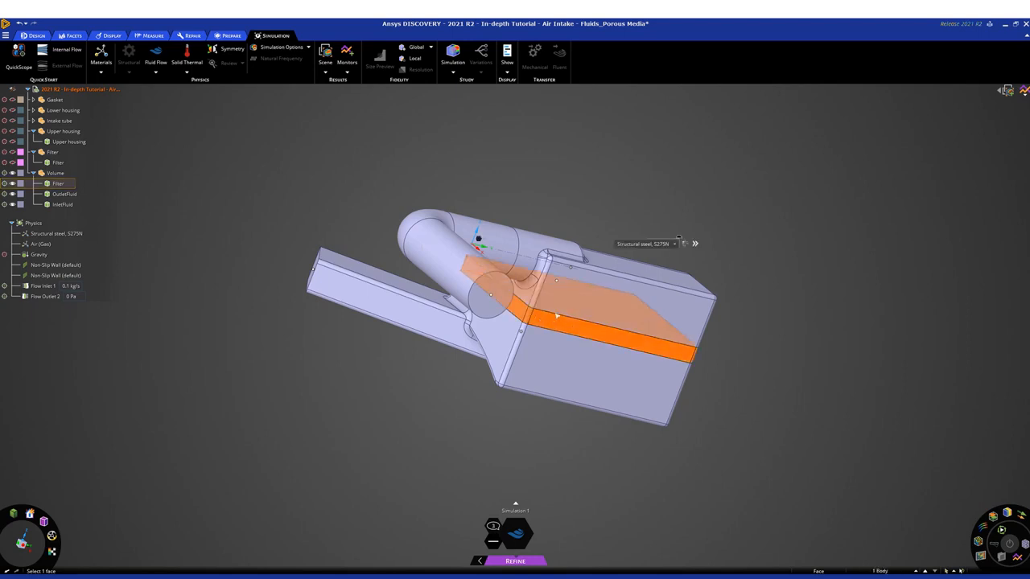
mouse_move(478, 241)
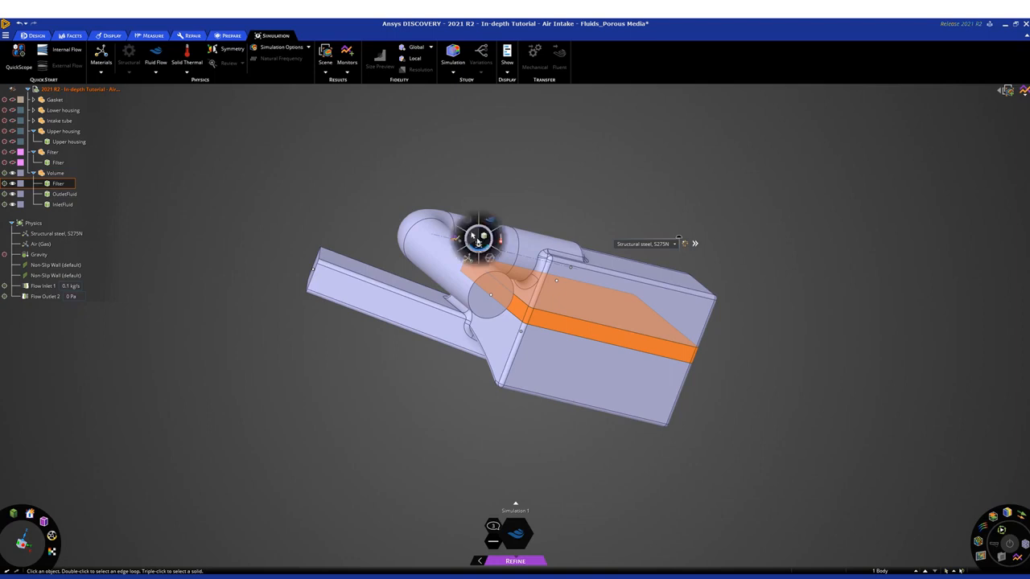
mouse_move(493, 225)
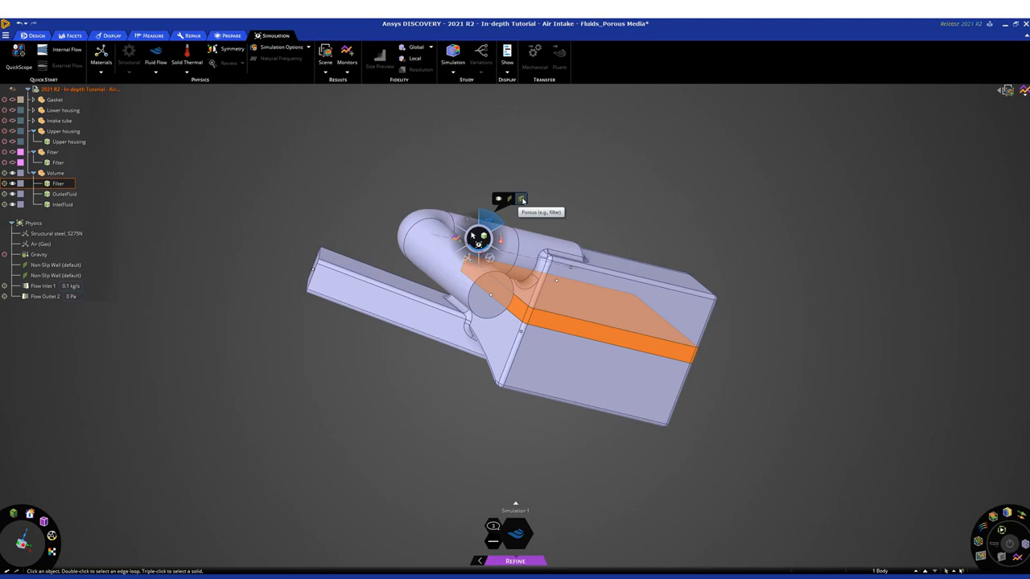
left_click(522, 199)
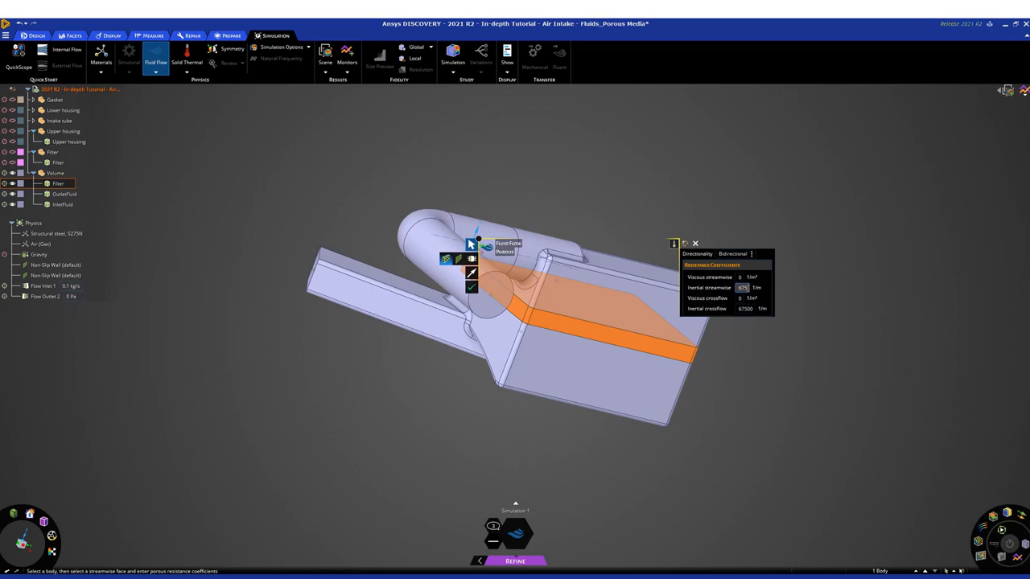
double_click(742, 287)
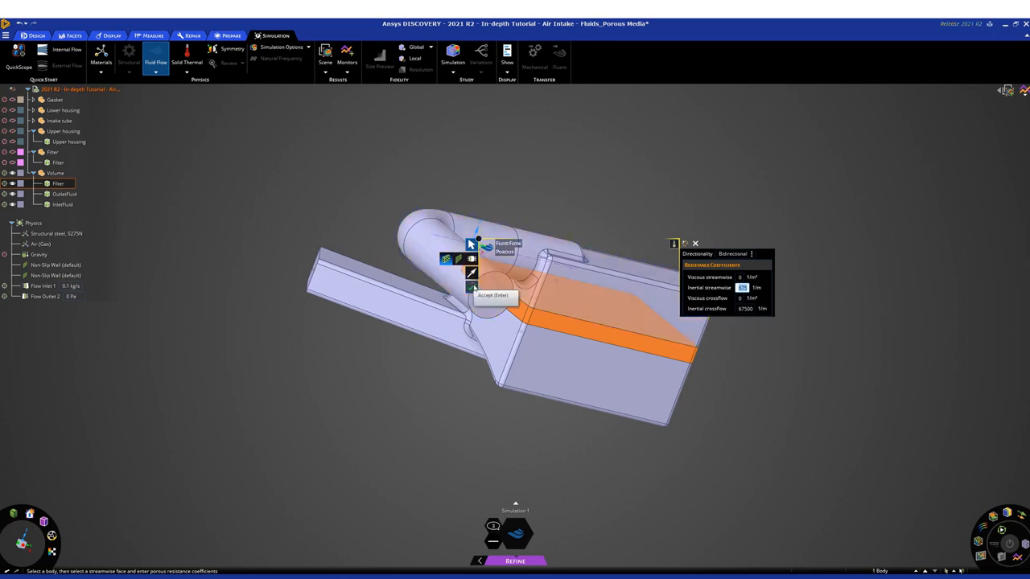
left_click(472, 288)
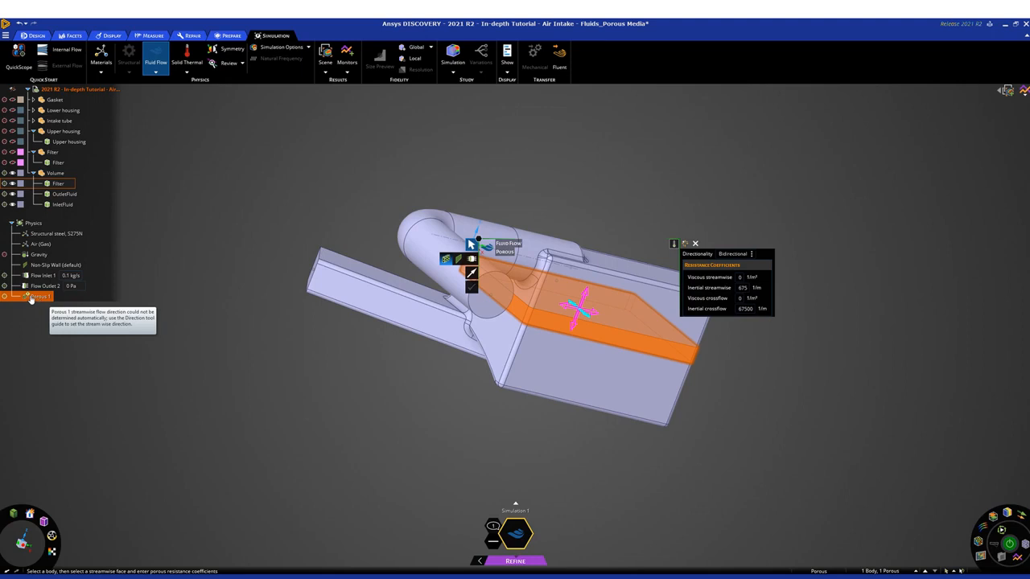
mouse_move(34, 298)
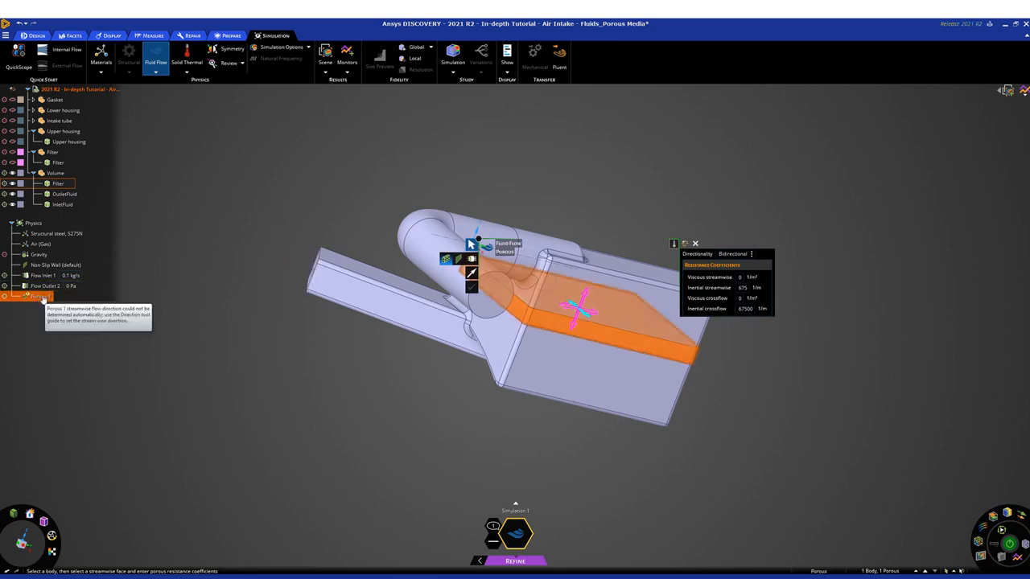
Set the porous condition's streamwise direction along the Filter body's short thickness edge and leave the tool
left_click(38, 297)
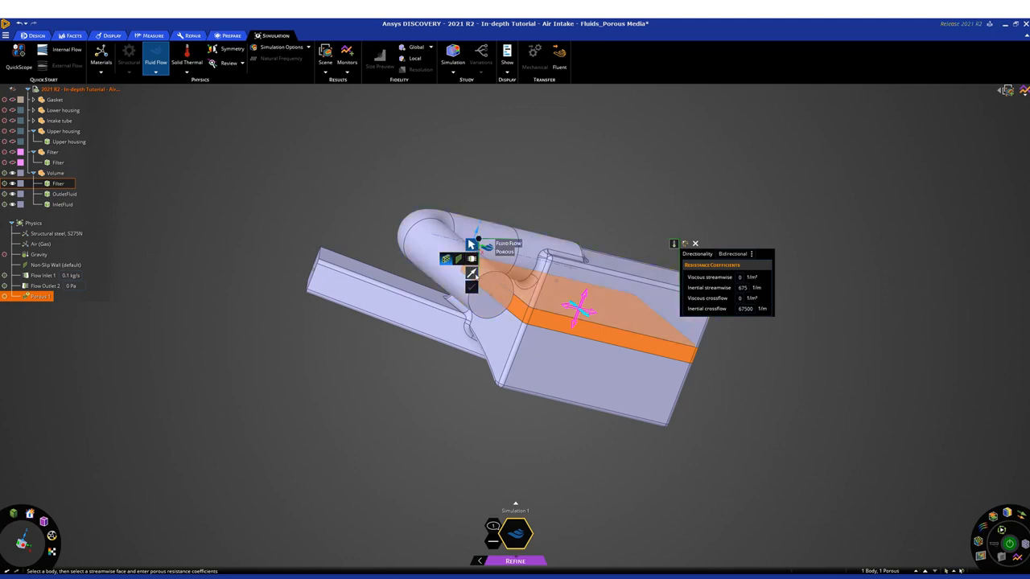
left_click(472, 274)
left_click(534, 315)
scroll(531, 313, "up", 8)
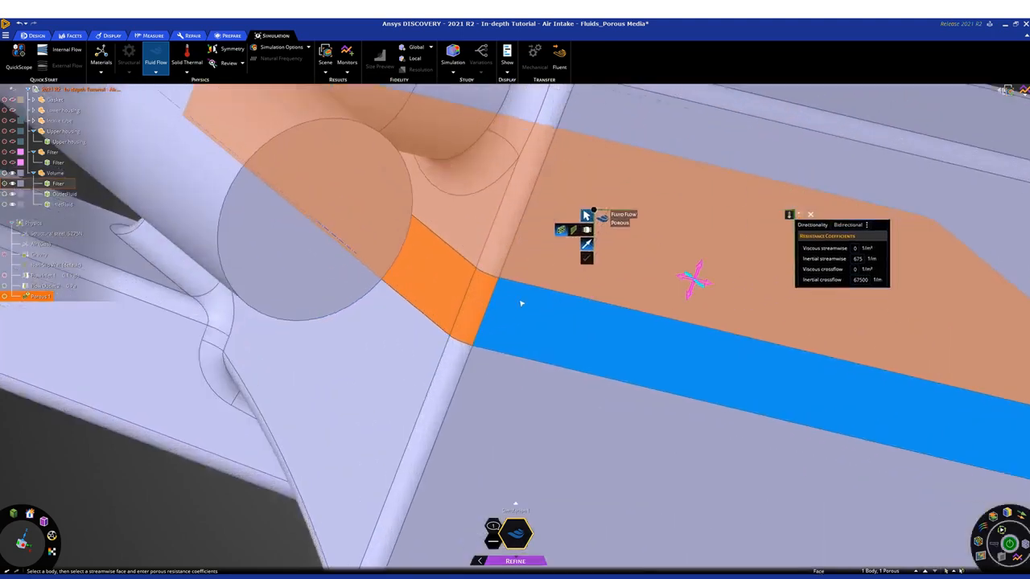
left_click(495, 294)
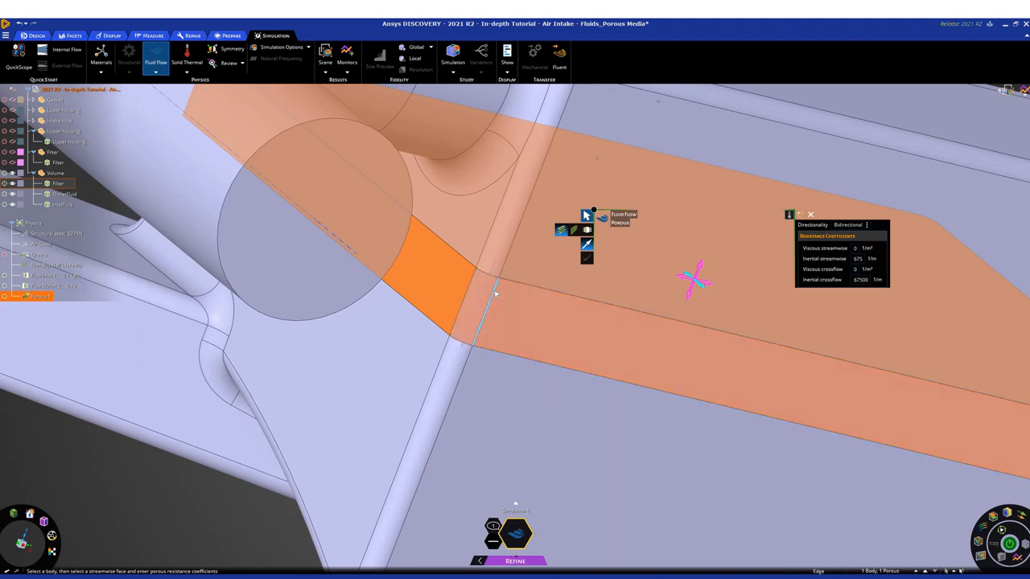
left_click(496, 294)
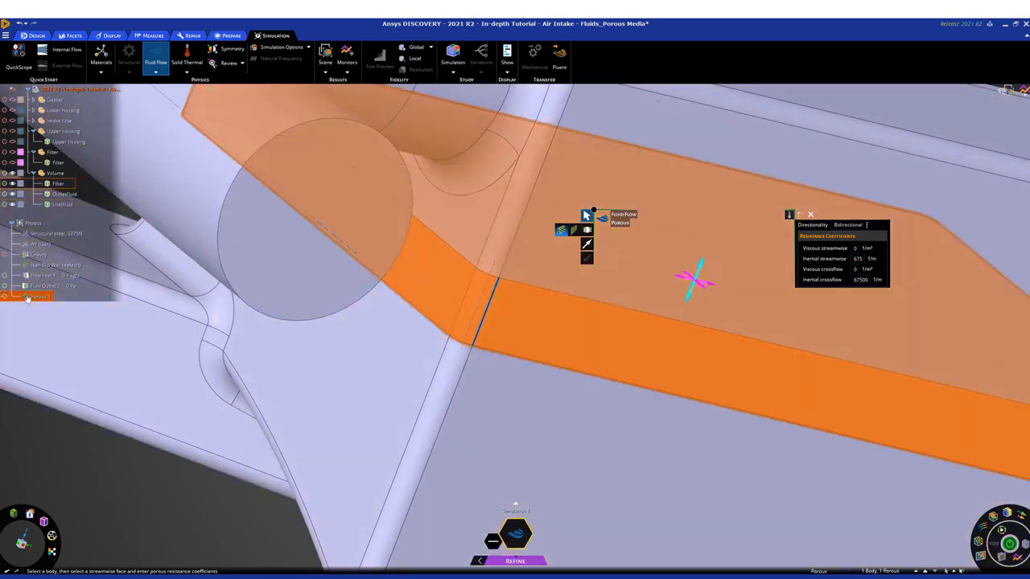
scroll(773, 299, "down", 5)
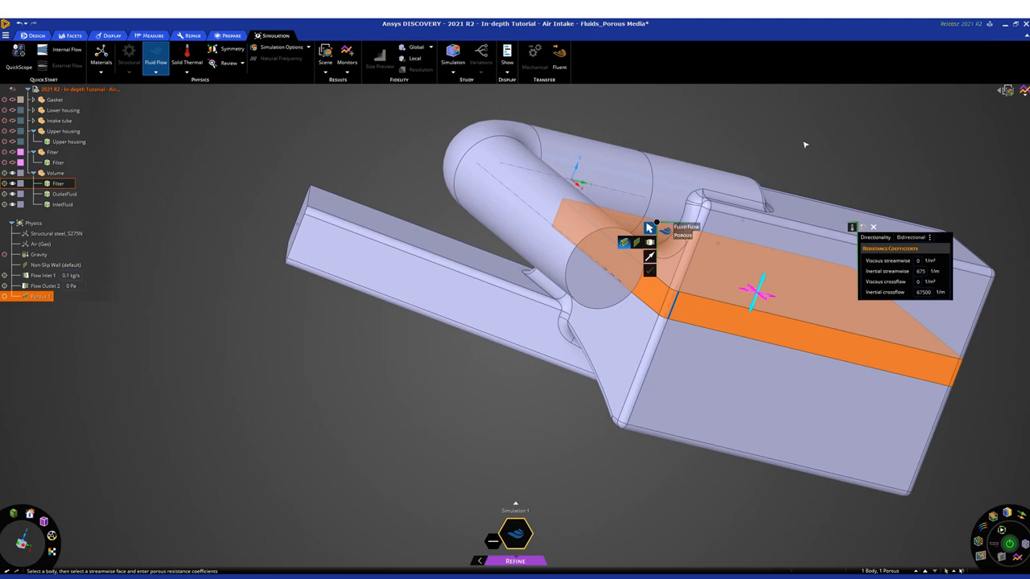
left_click(805, 145)
key("Escape")
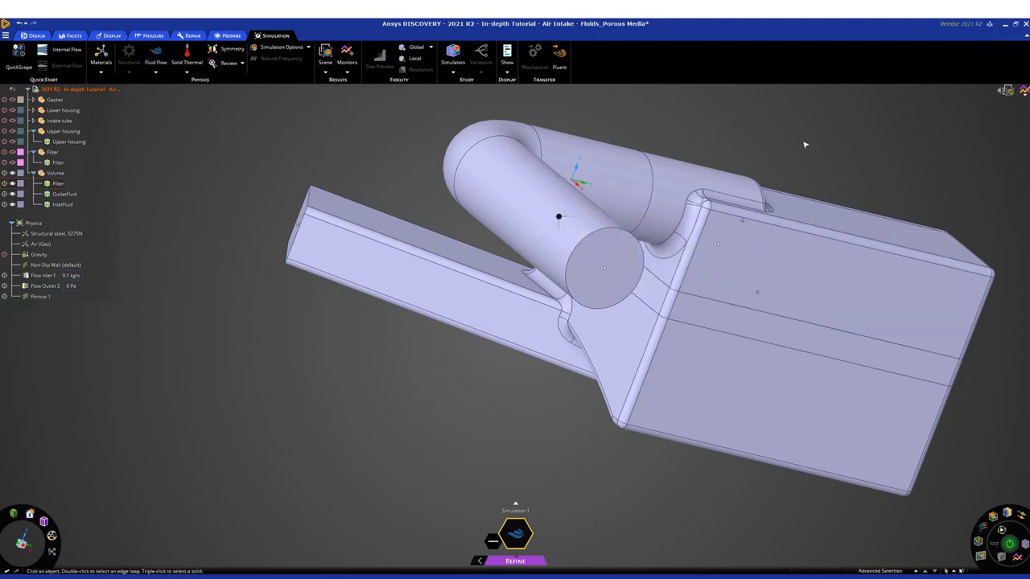
Examine the simulation fidelity slider and the available global sizing methods, keeping the automatic sizing
middle_click_drag(843, 143, 720, 151, "shift")
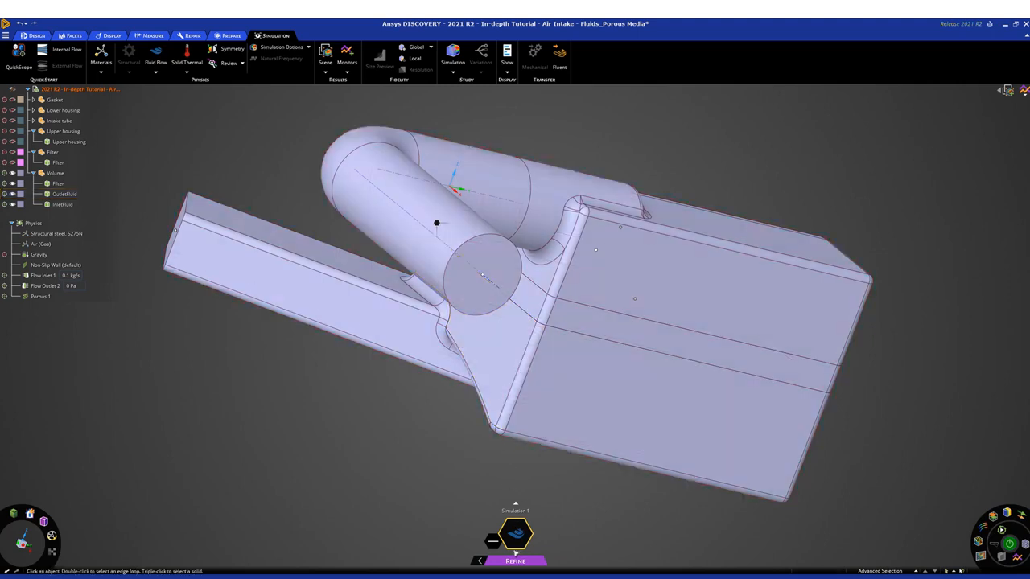
mouse_move(517, 561)
mouse_move(506, 561)
left_mouse_down()
mouse_move(545, 561)
mouse_move(498, 563)
left_mouse_up()
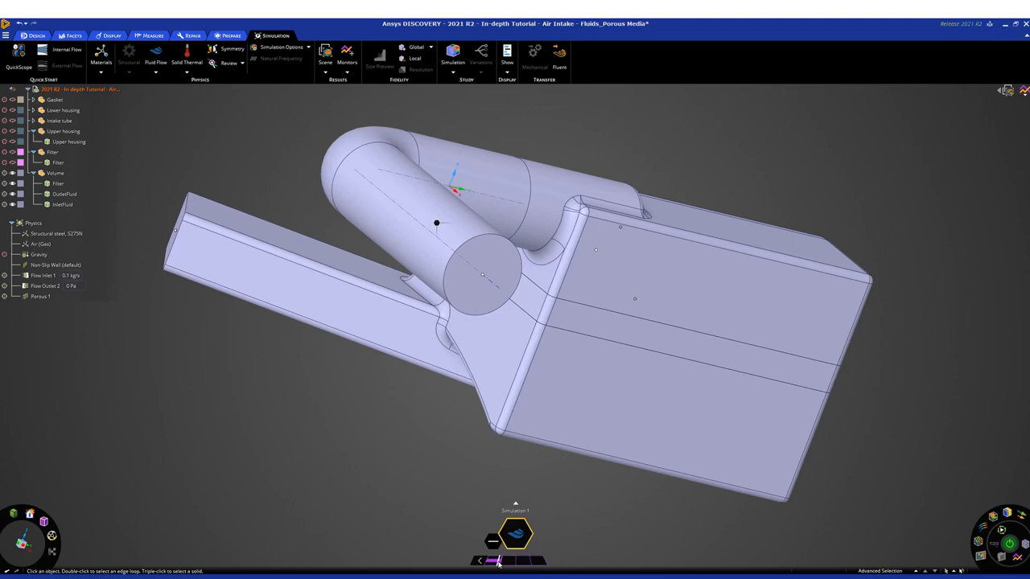
left_click(431, 49)
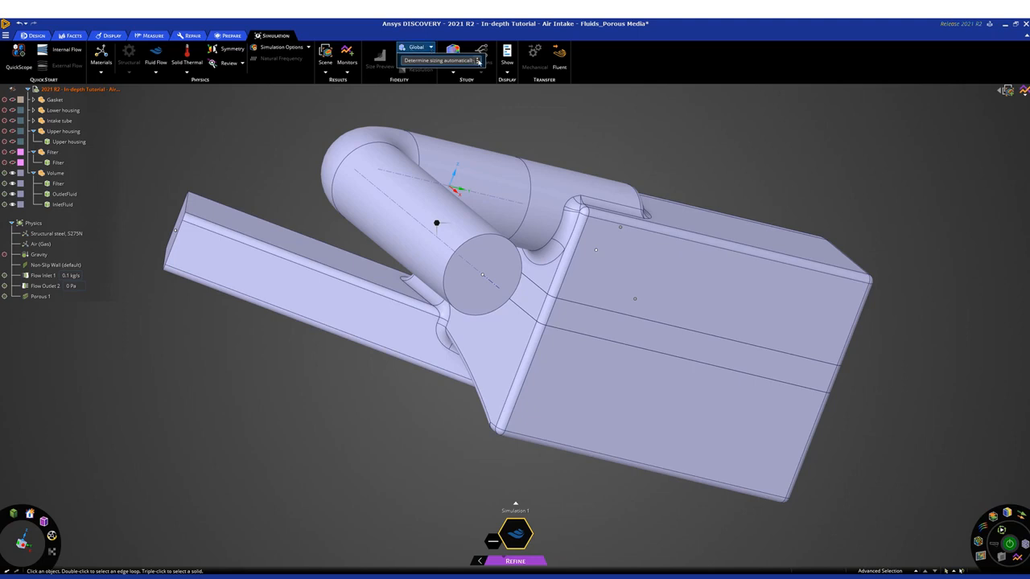
left_click(478, 61)
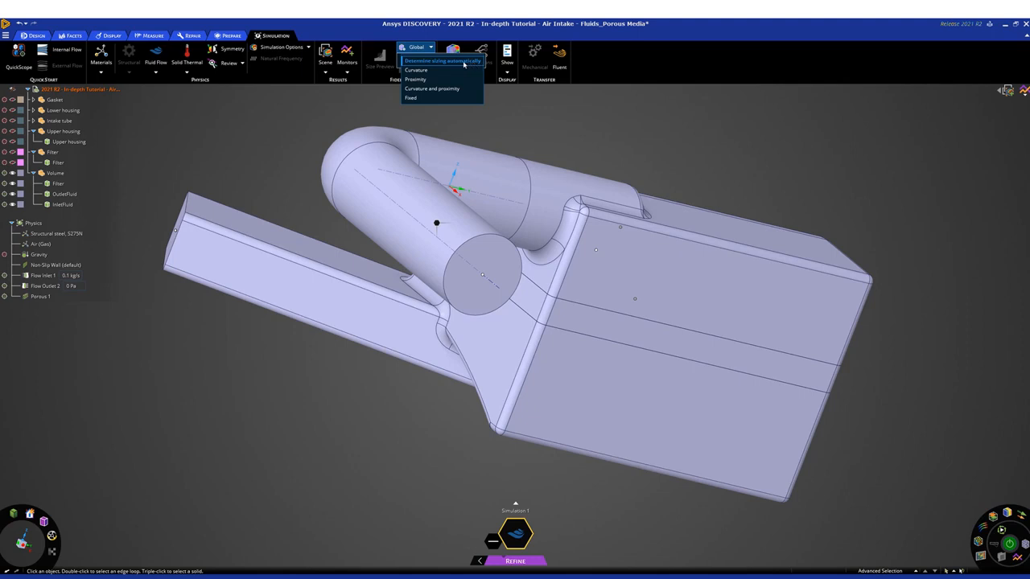
left_click(382, 99)
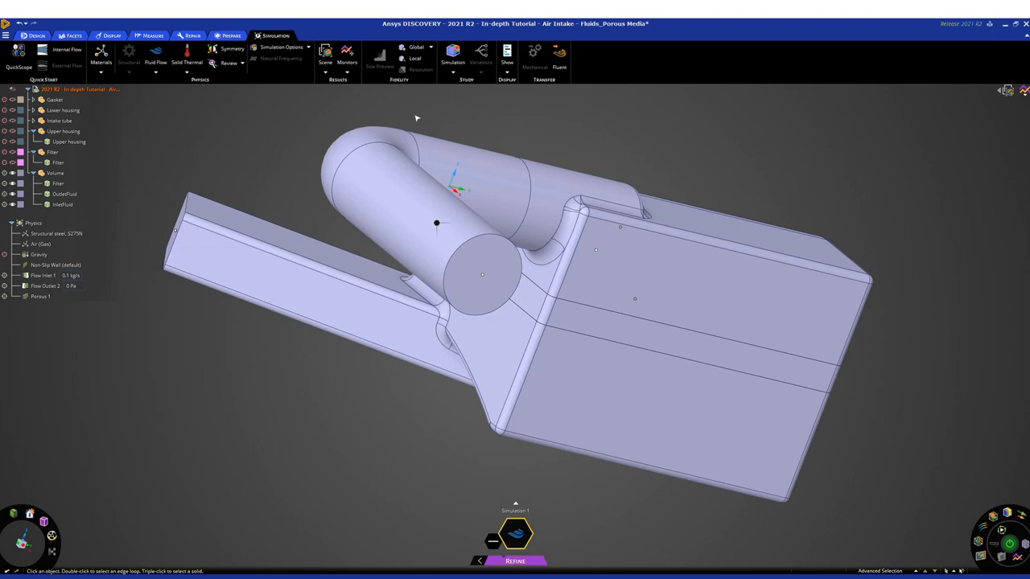
Start the Local fidelity tool and hide the Filter body of the Volume component
left_click(423, 59)
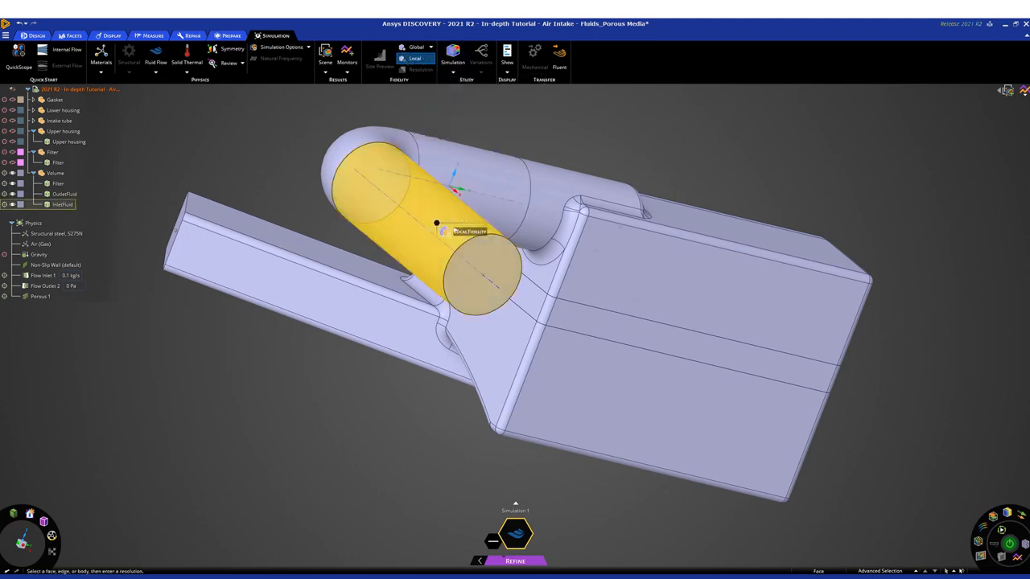
right_click(603, 324)
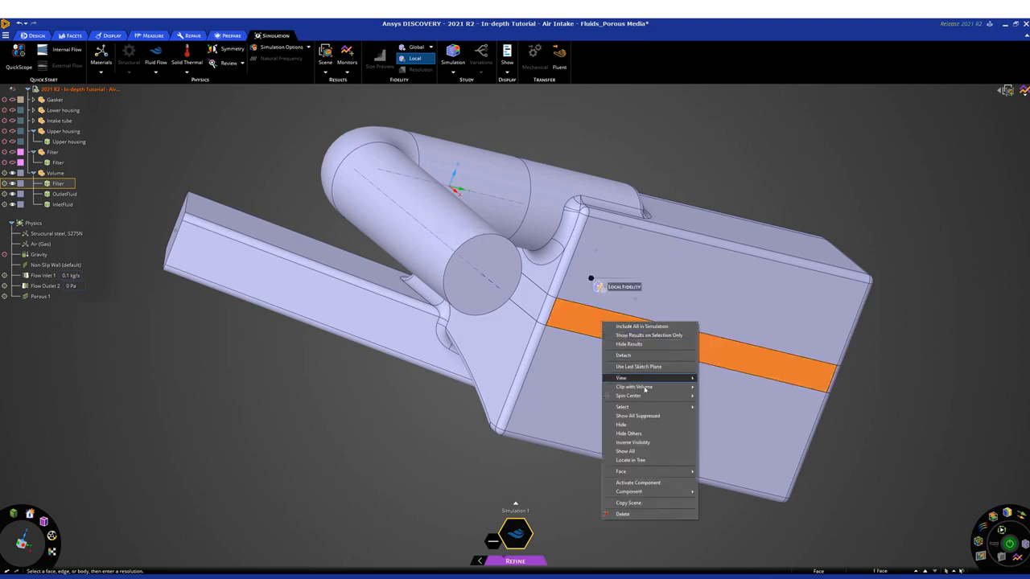
left_click(649, 426)
Apply a local fidelity of 5 mm to the InletFluid and OutletFluid faces that border the filter
middle_click_drag(662, 316, 618, 308)
left_click(618, 309)
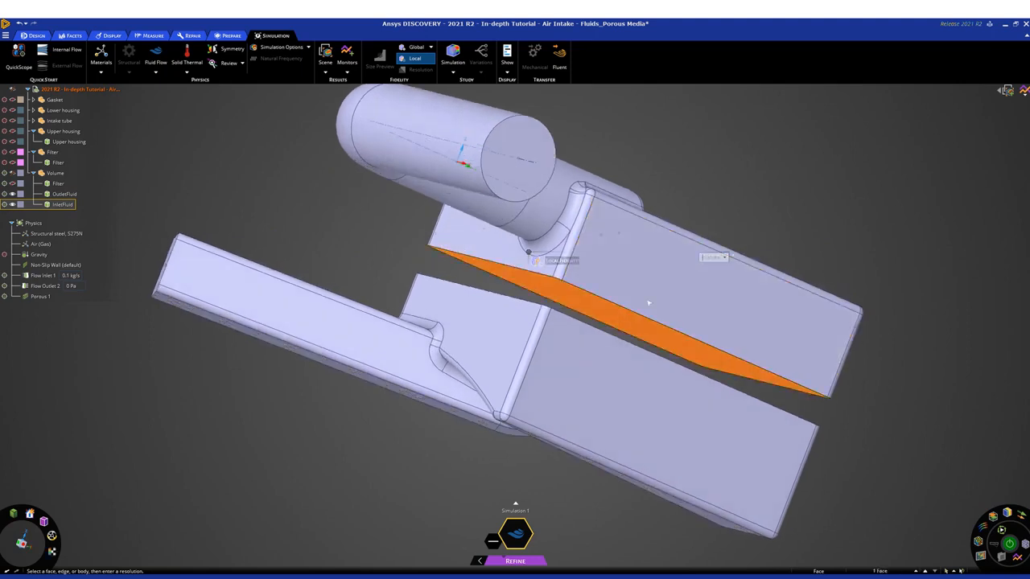
middle_click_drag(764, 200, 750, 216)
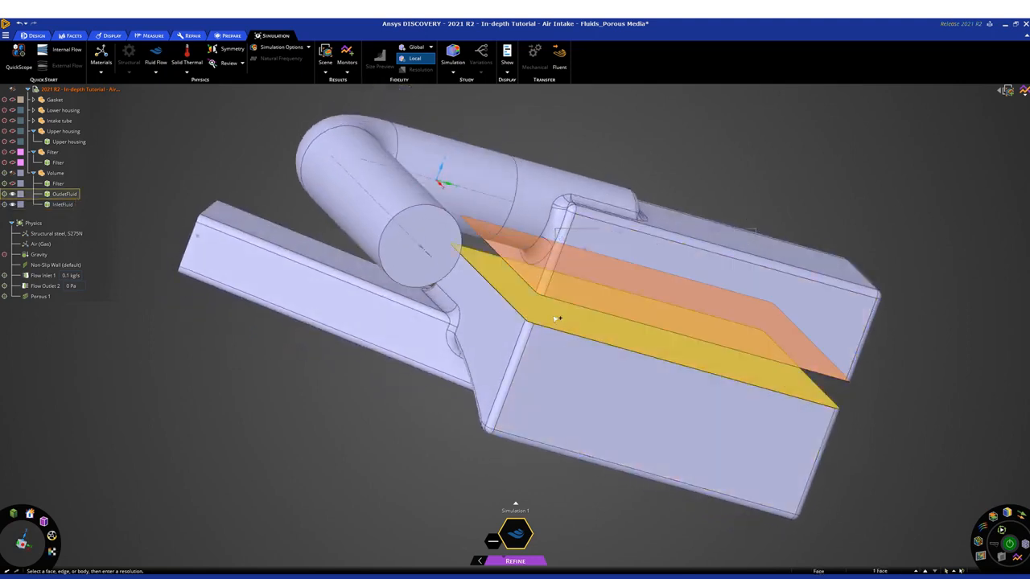
left_click(555, 315, "ctrl")
middle_click_drag(713, 177, 732, 167)
left_click(723, 261)
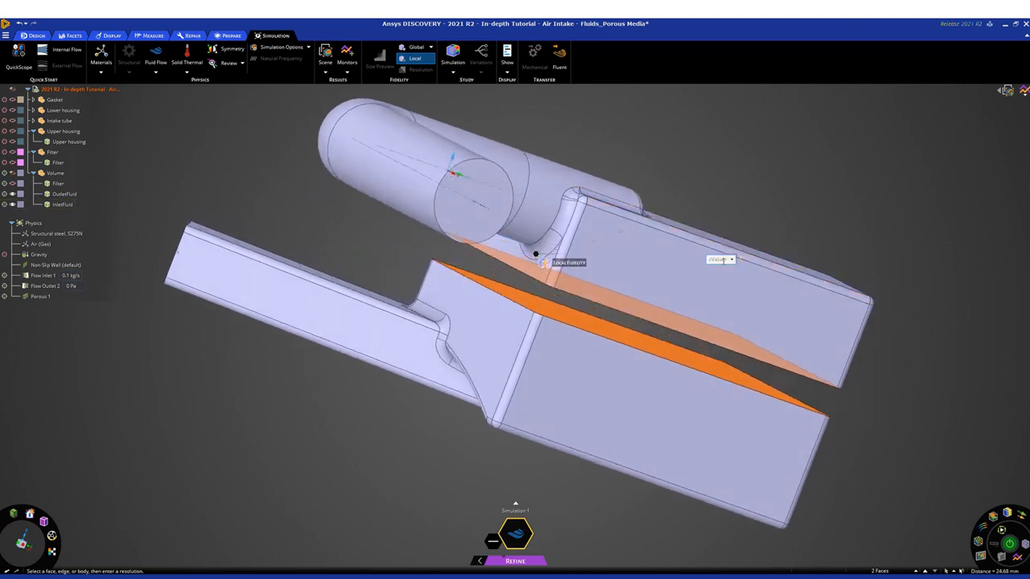
type("5mm")
key("Return")
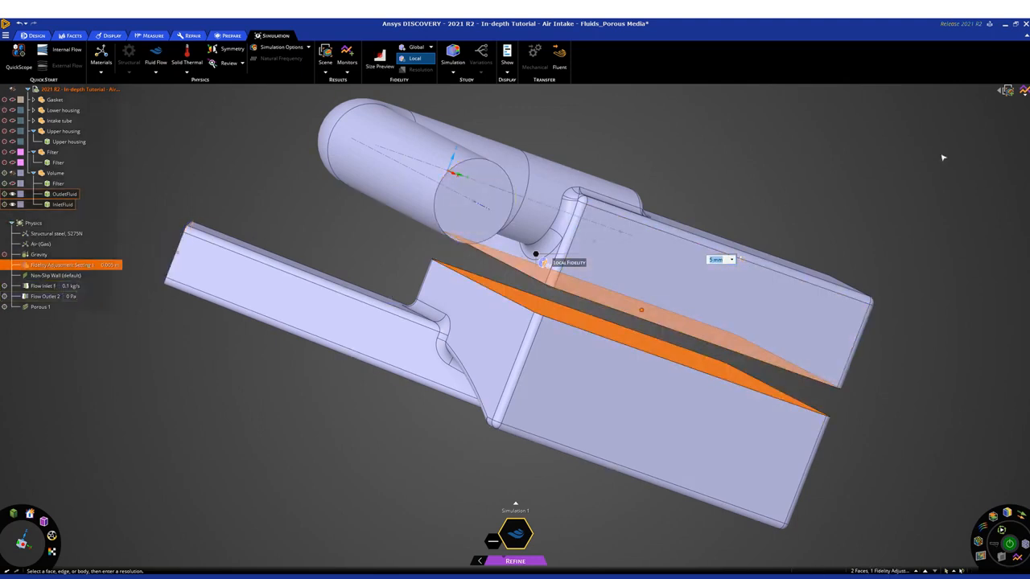
Show the Filter body of the Volume component and hide the OutletFluid and InletFluid bodies
middle_click_drag(787, 195, 752, 198)
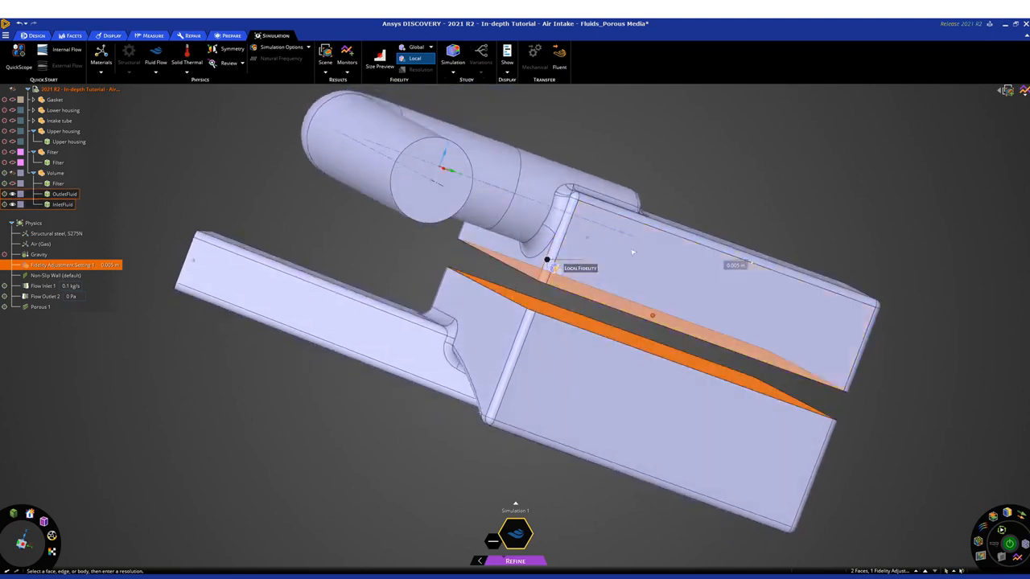
left_click(11, 184)
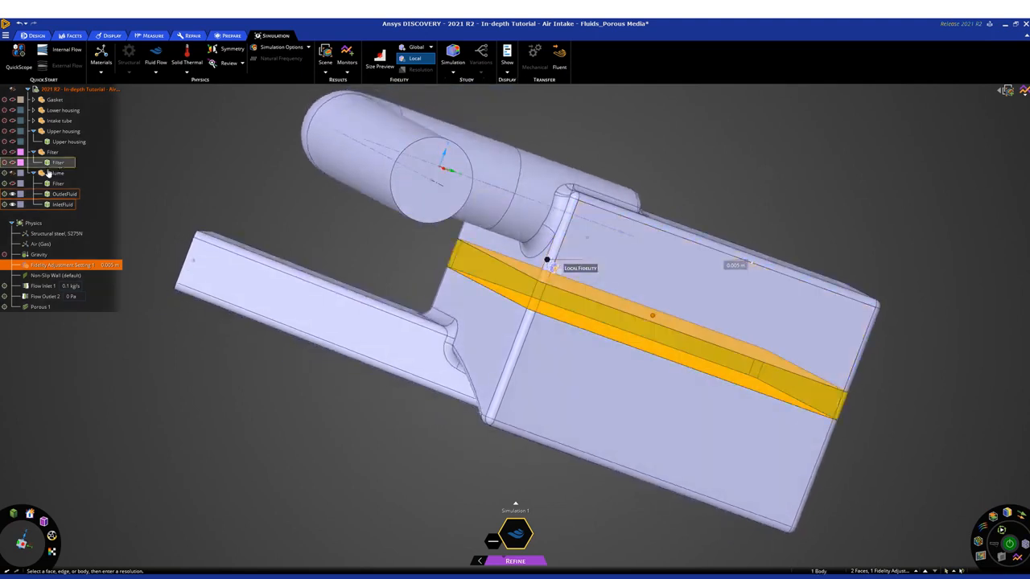
left_click(12, 195)
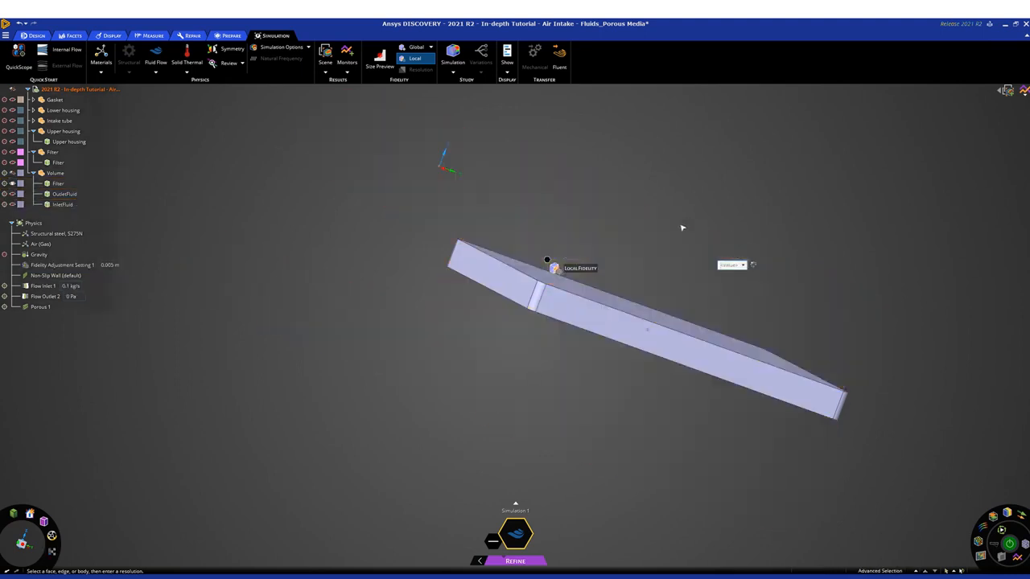
Apply a local fidelity of 5 mm to the two large opposite faces of the Filter body
middle_click_drag(682, 229, 676, 239)
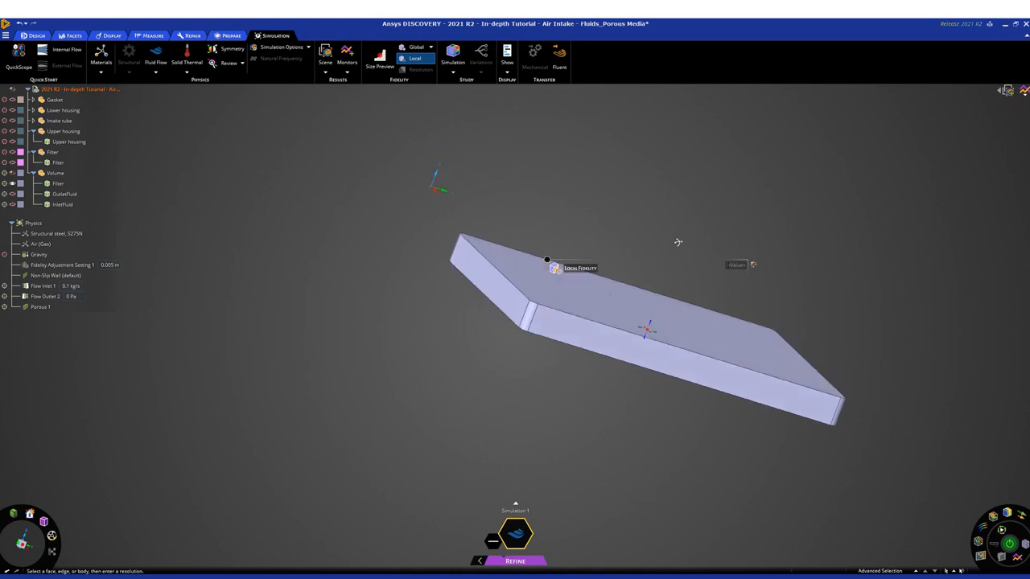
left_click(593, 307)
middle_click_drag(684, 220, 578, 317)
left_click(577, 317, "ctrl")
type("5mm")
key("Return")
Show the OutletFluid and InletFluid bodies again and inspect the refined faces in the complete fluid volume
left_click(12, 194)
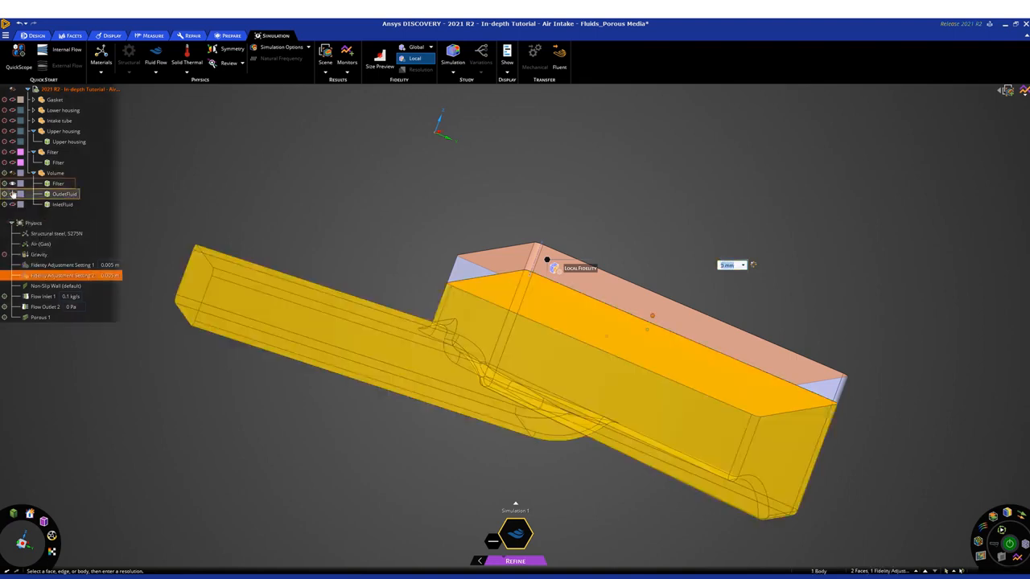
left_click(12, 205)
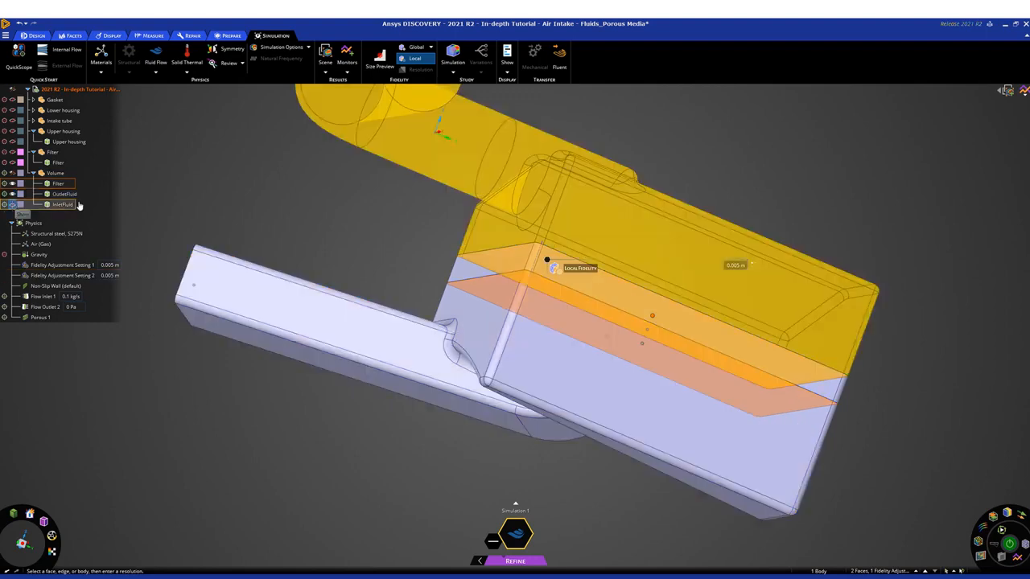
left_click(290, 193)
middle_click_drag(332, 201, 349, 224)
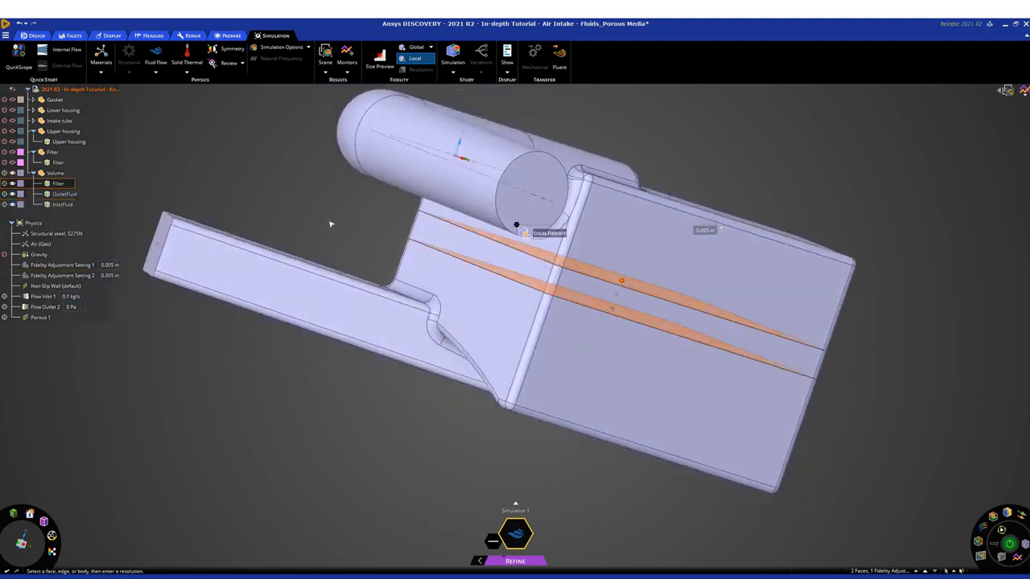
scroll(304, 193, "down", 2)
scroll(221, 120, "up", 2)
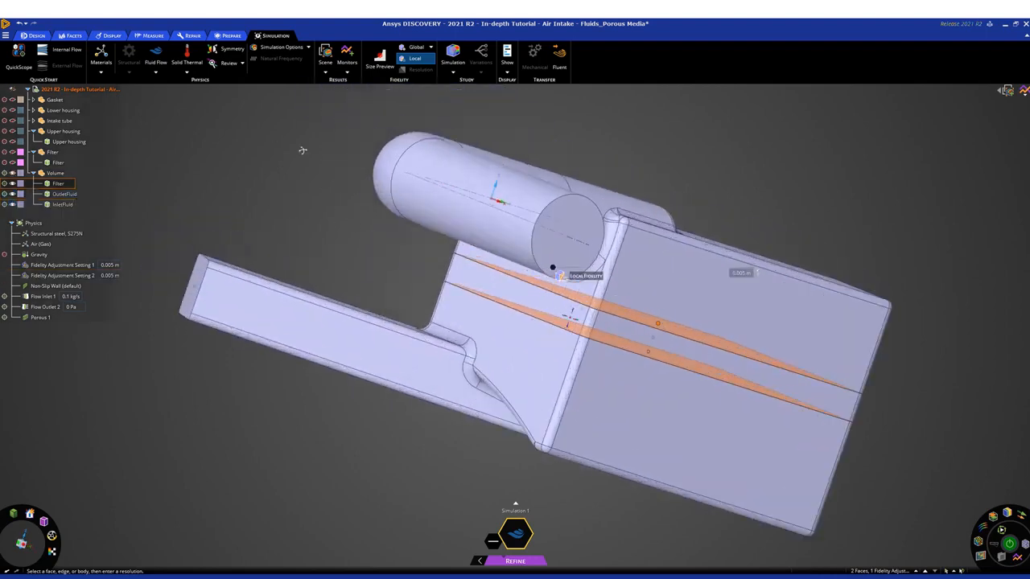
middle_click_drag(302, 150, 302, 155)
scroll(290, 210, "down", 2)
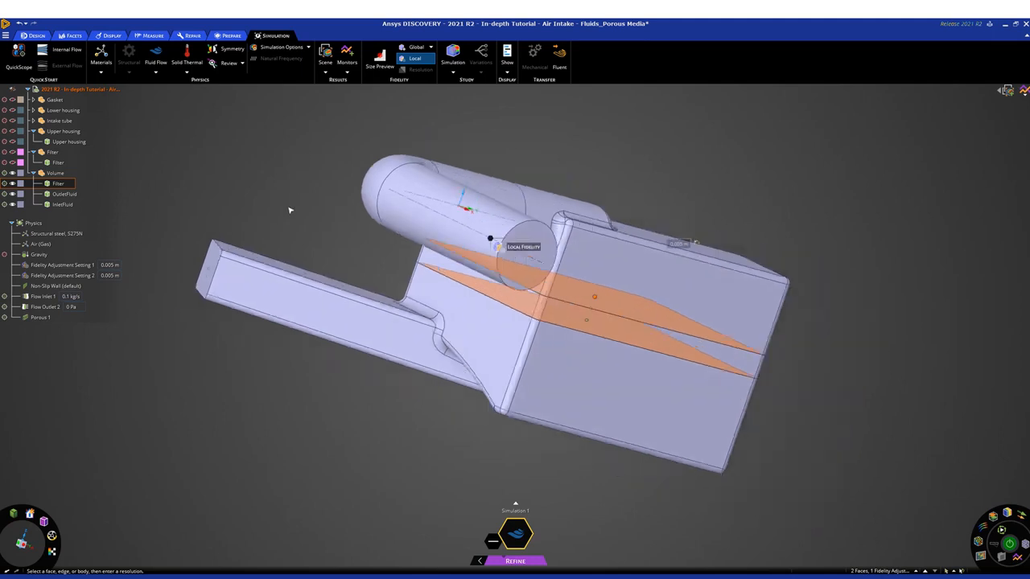
Review the faces covered by the local fidelity settings and leave the Local fidelity tool
left_click(72, 267)
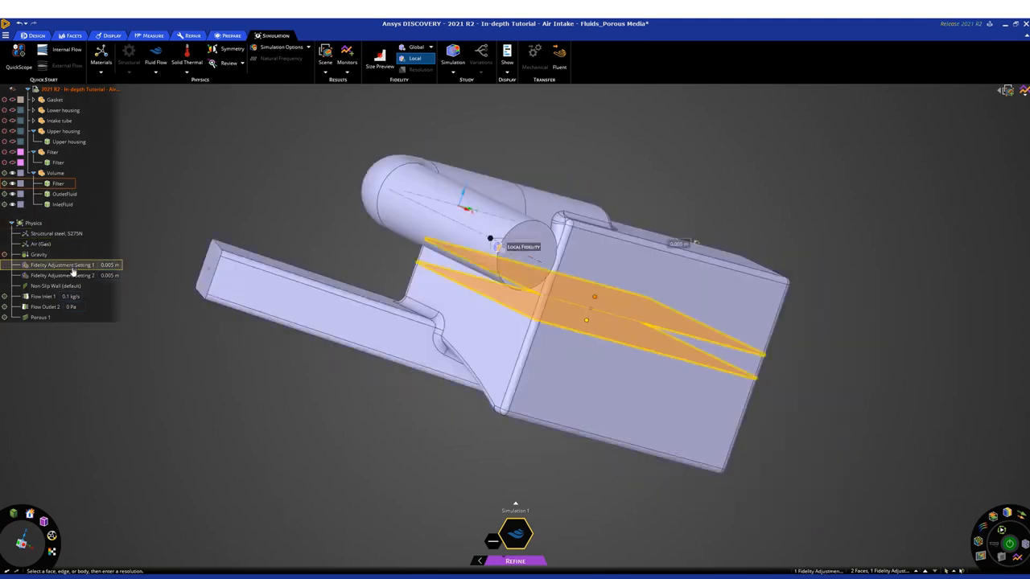
left_click(65, 286)
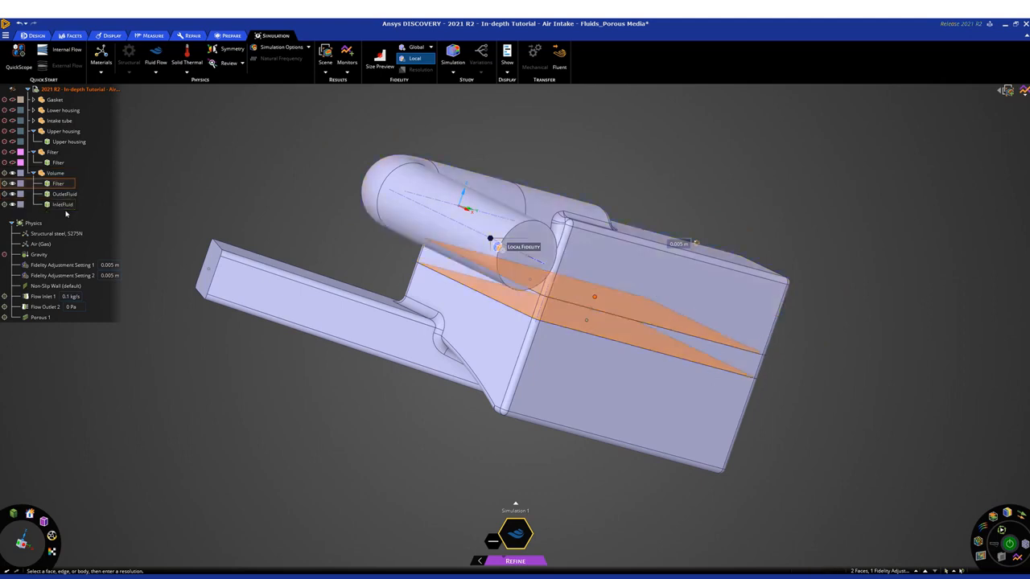
middle_click_drag(333, 253, 338, 262)
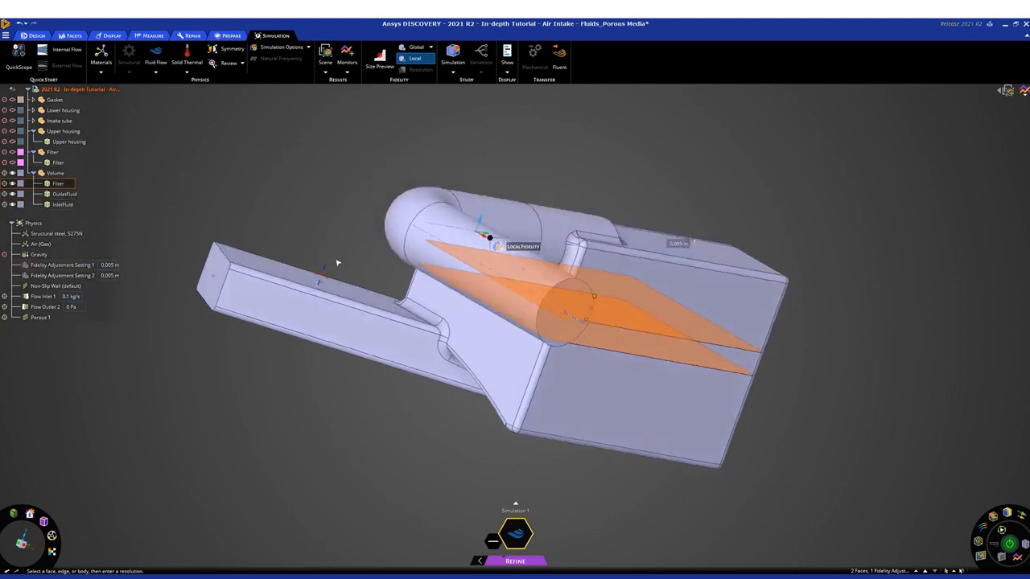
left_click(333, 214)
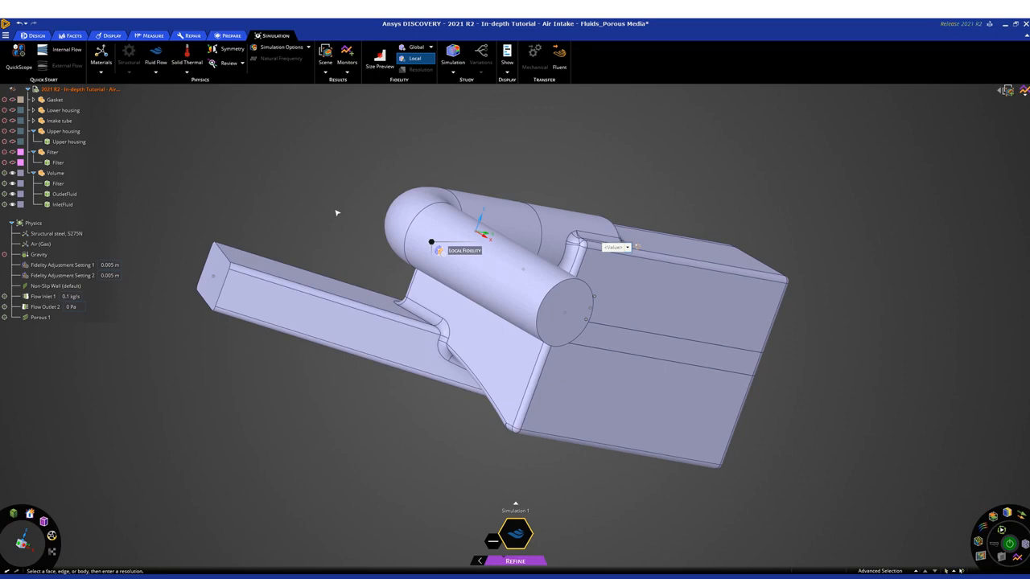
key("Escape")
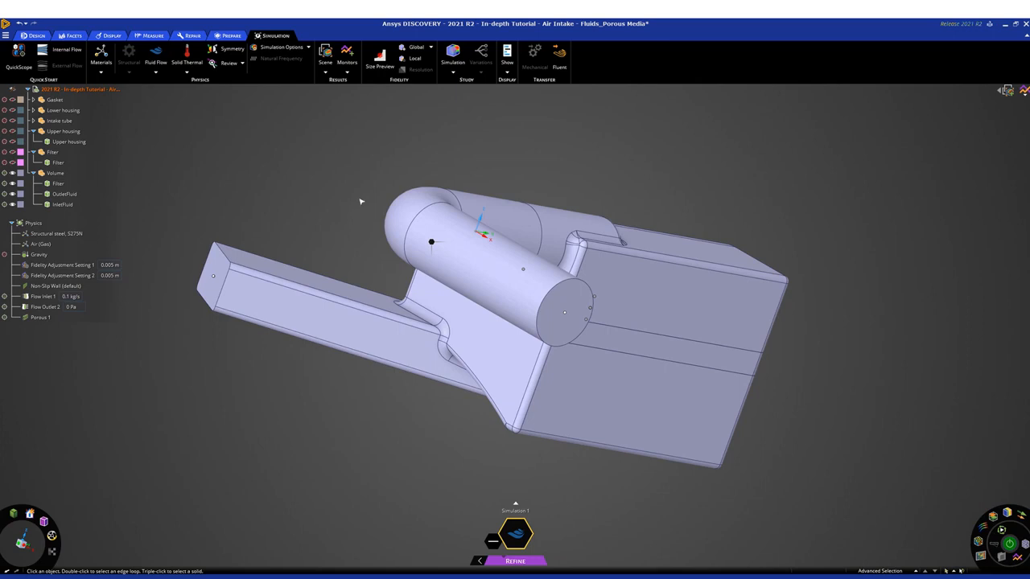
Add a monitor for the average velocity magnitude on the rectangular end face of the OutletFluid duct
middle_click_drag(358, 201, 354, 202)
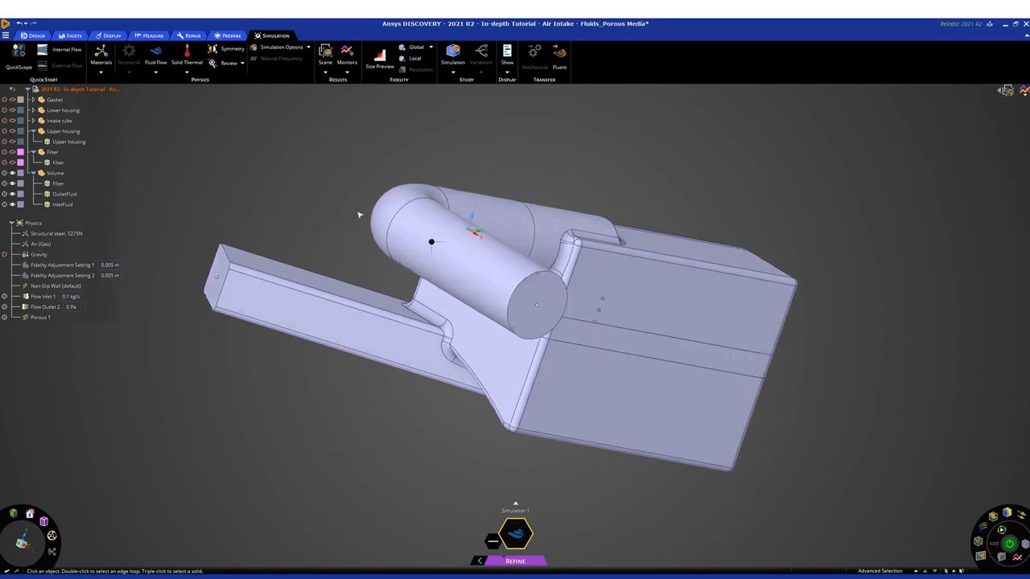
right_click(432, 245)
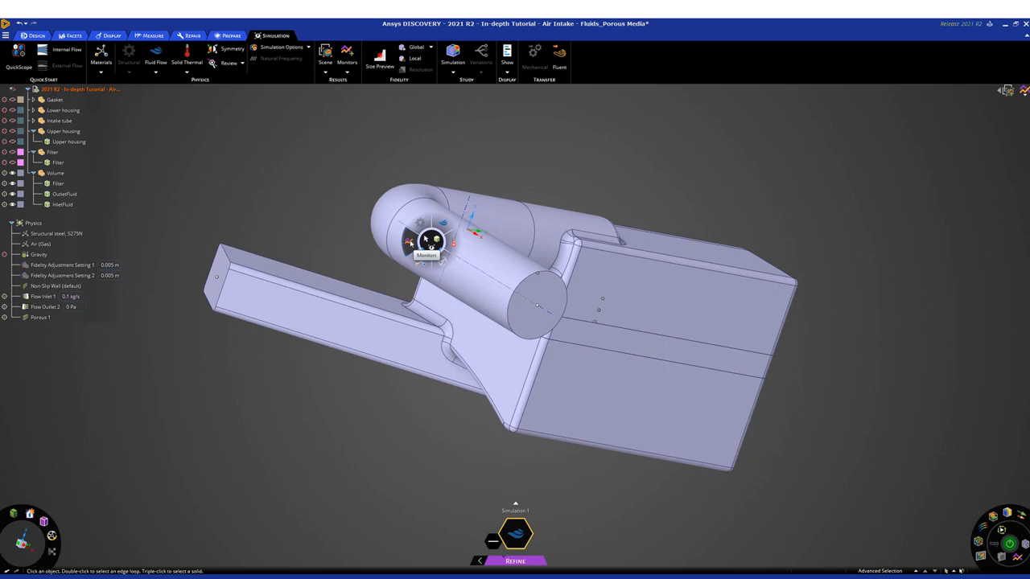
left_click(425, 238)
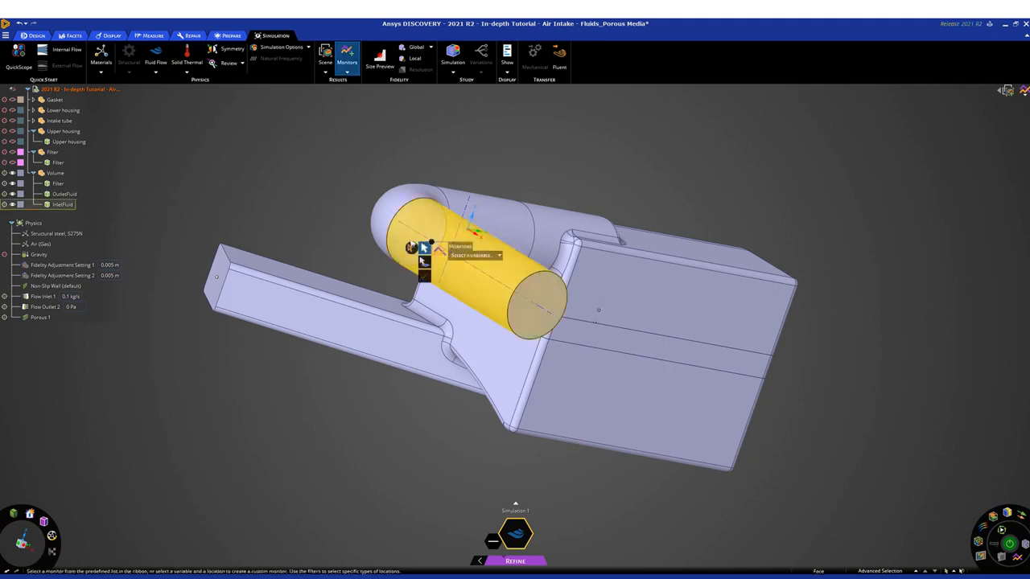
left_click(534, 287)
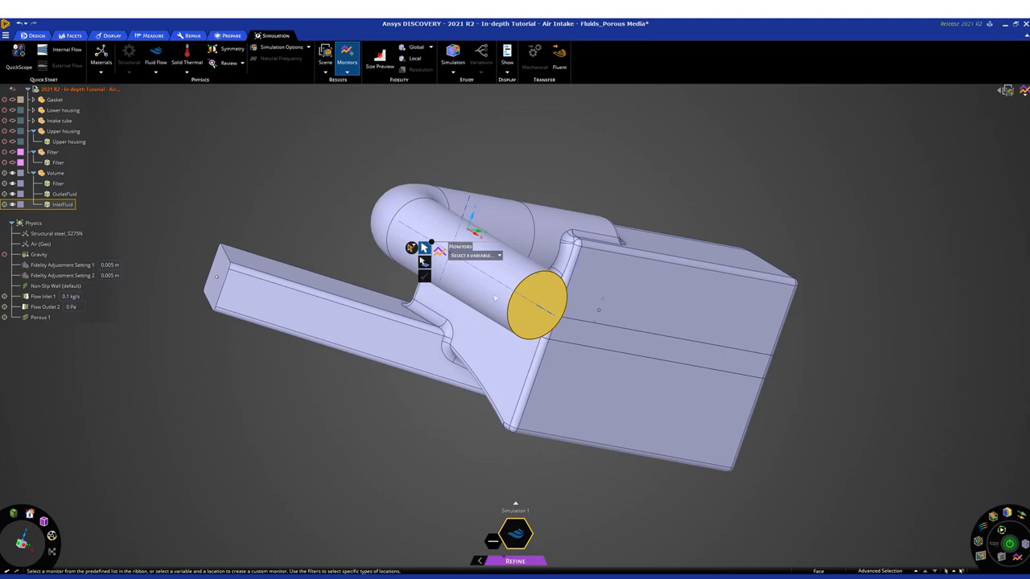
left_click(217, 268)
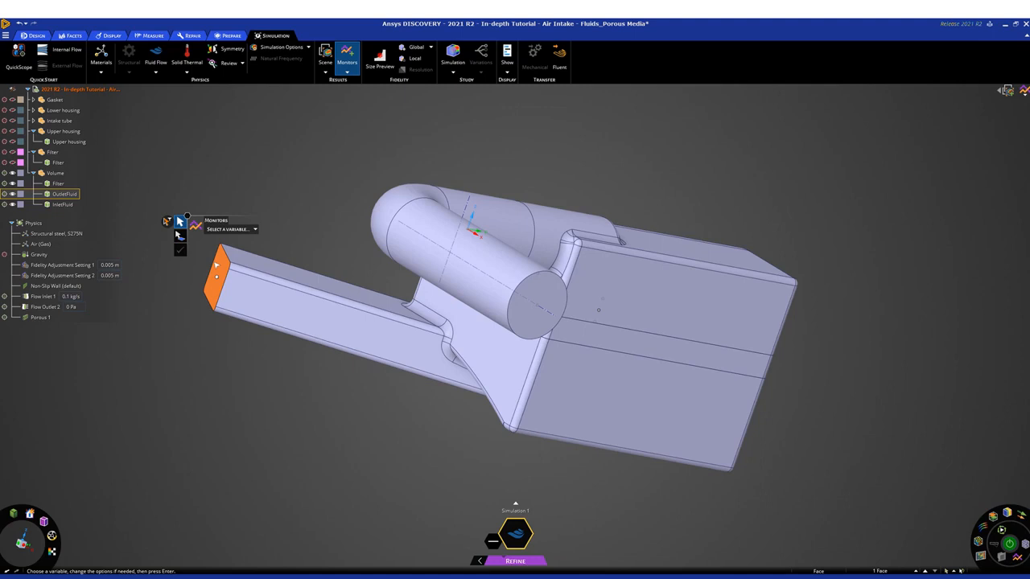
left_click(255, 229)
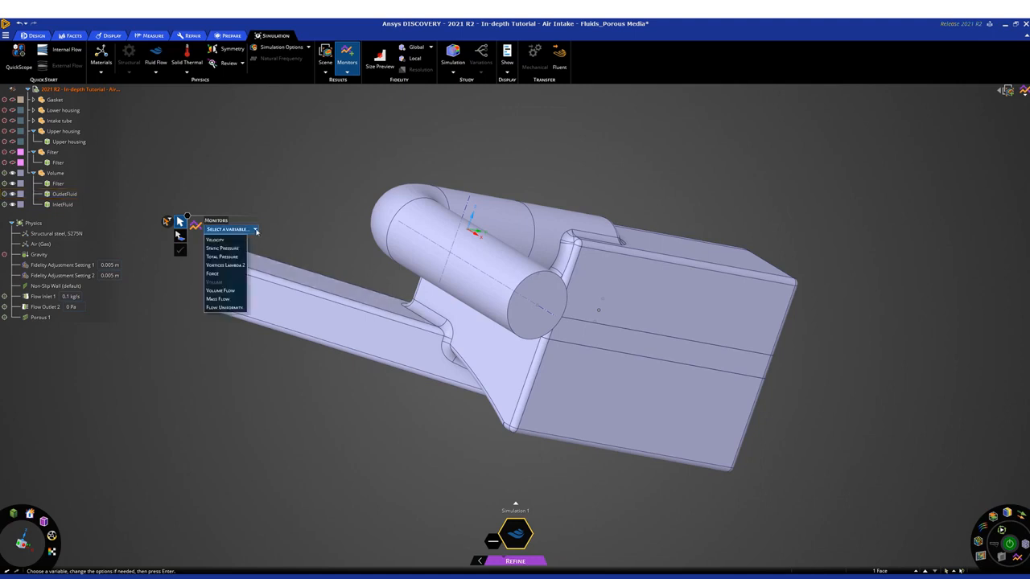
left_click(222, 240)
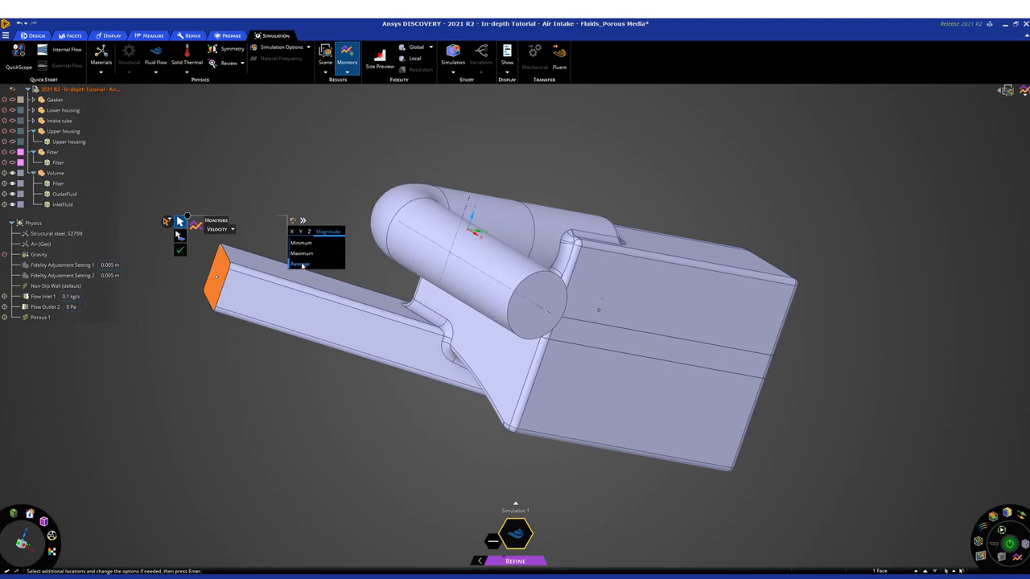
left_click(179, 250)
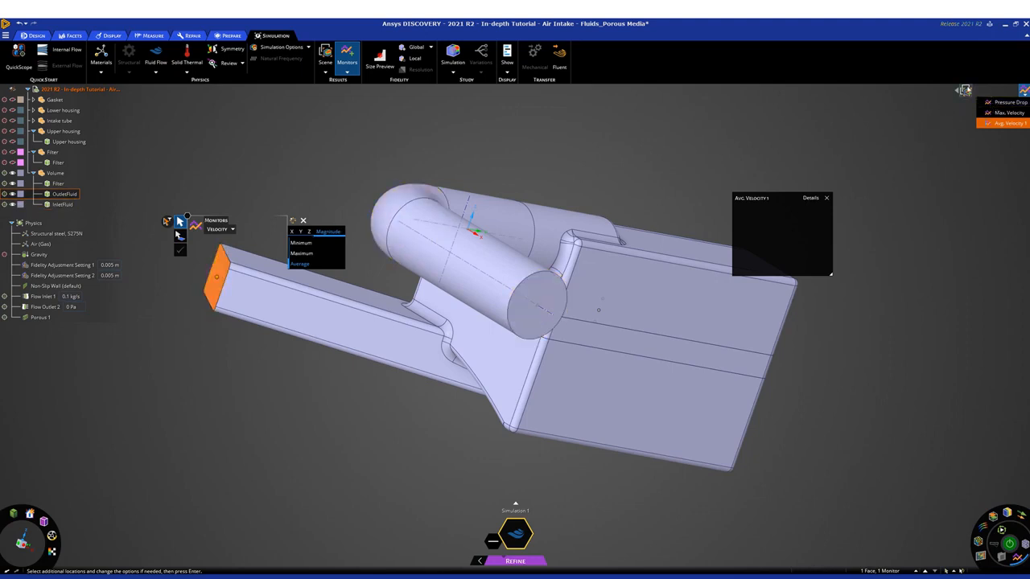
left_click(1022, 92)
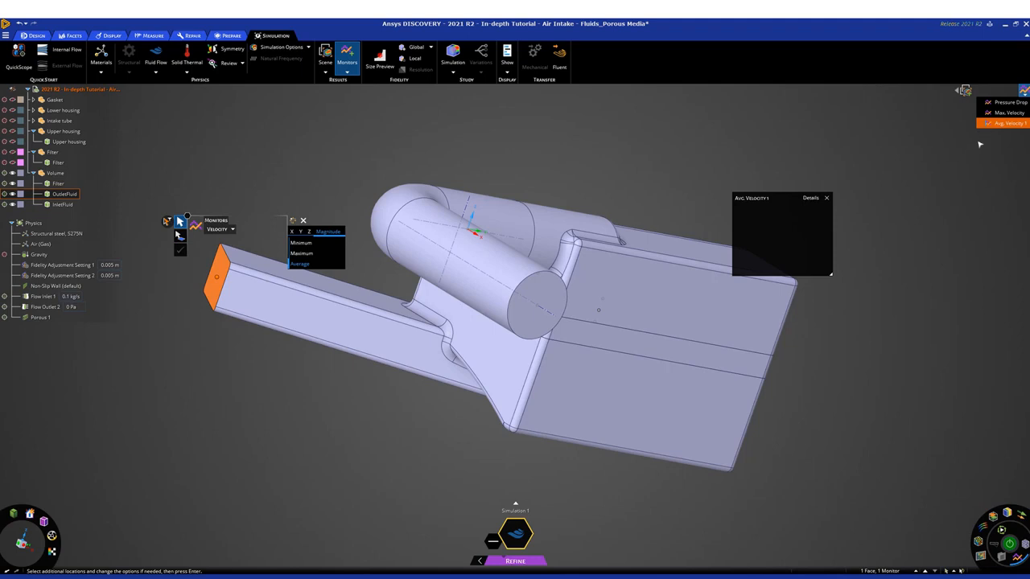
left_click(1008, 113)
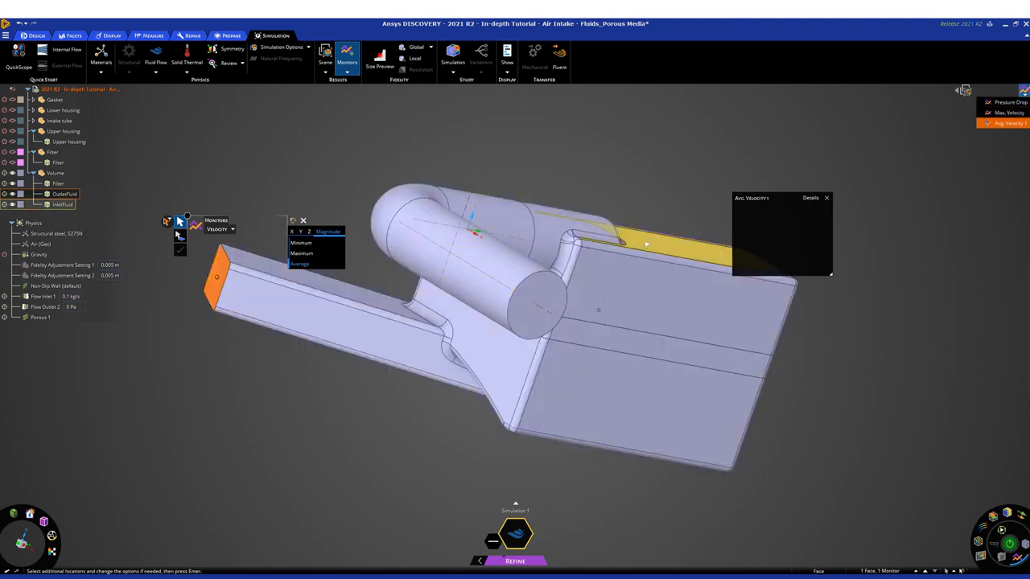
Add a monitor for the average static pressure on the circular end face of the InletFluid tube
left_click(541, 286)
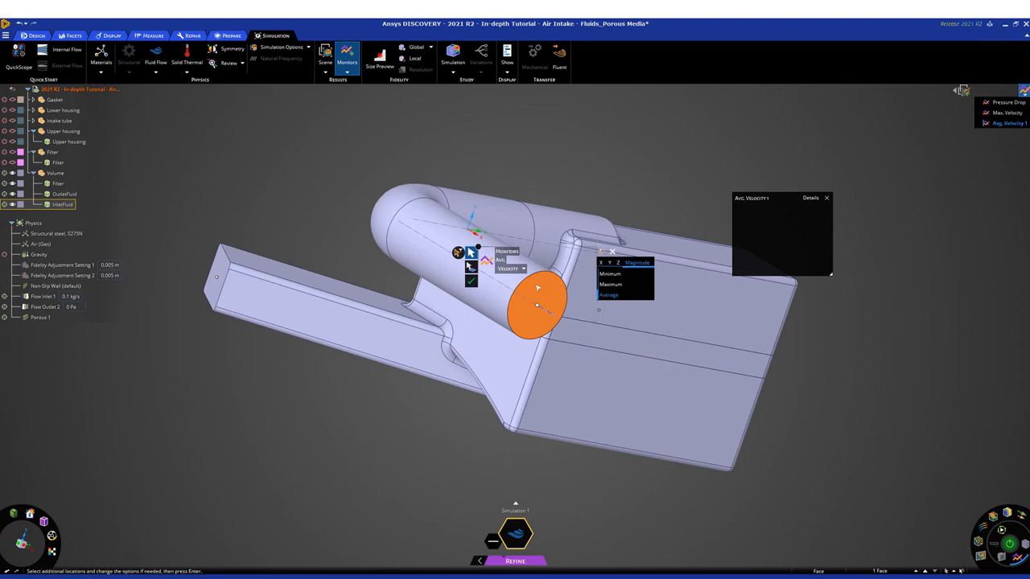
left_click(524, 270)
left_click(524, 271)
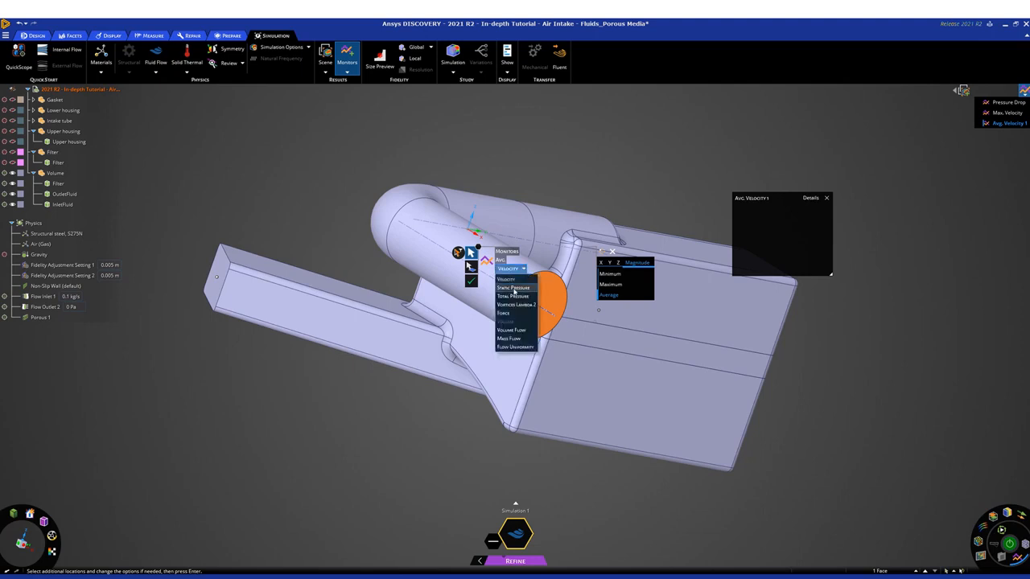
left_click(515, 288)
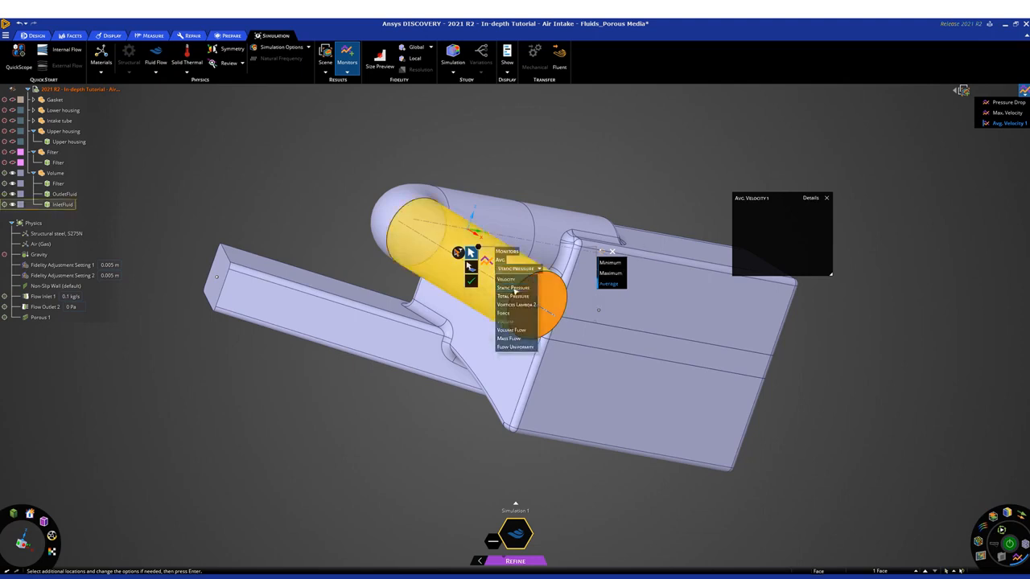
left_click(473, 281)
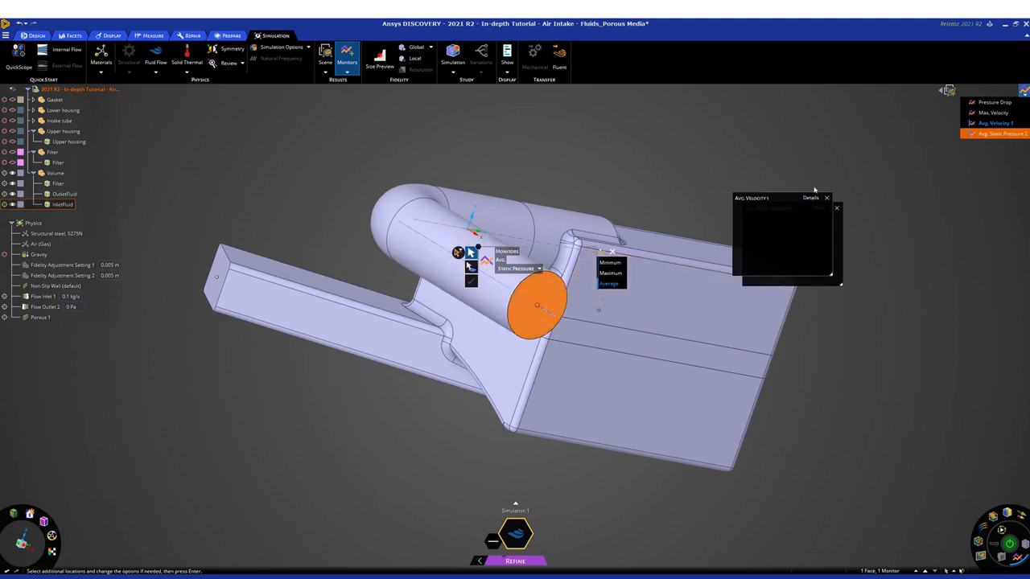
Open the detail charts of the average velocity and static pressure monitors, place them side by side and close the two summary windows
left_click_drag(789, 200, 889, 141)
left_click_drag(794, 204, 895, 234)
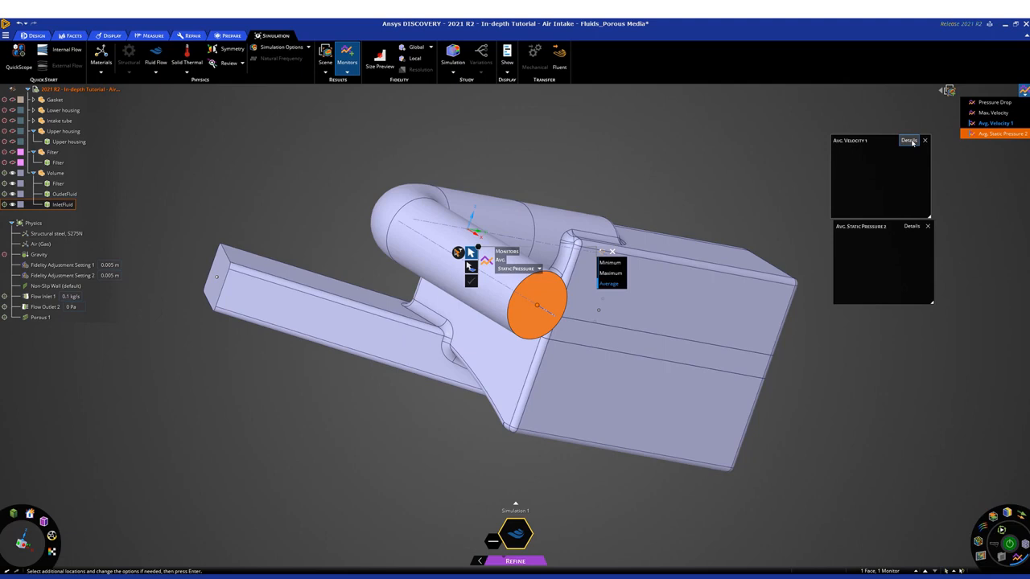
left_click(909, 141)
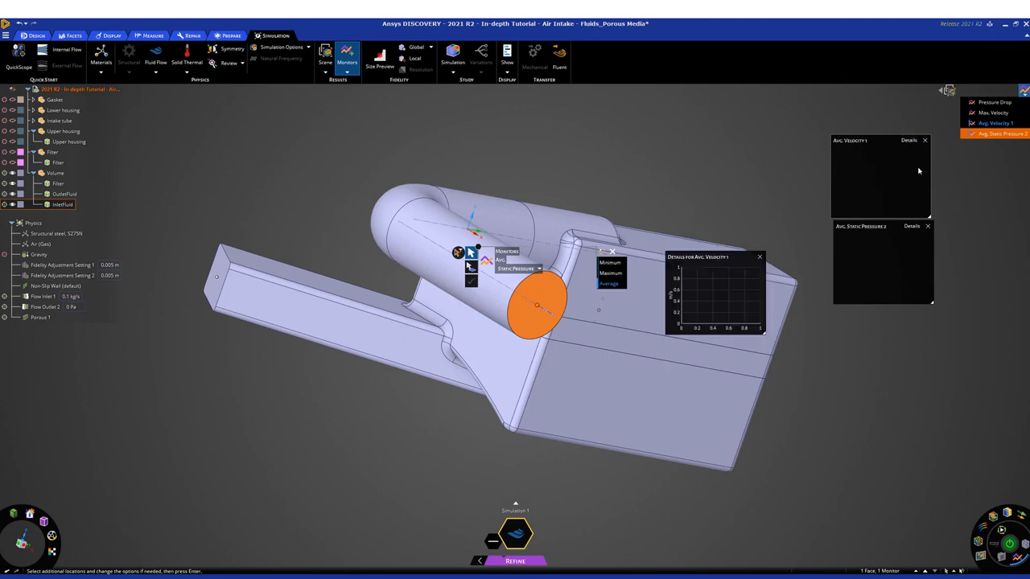
left_click(912, 227)
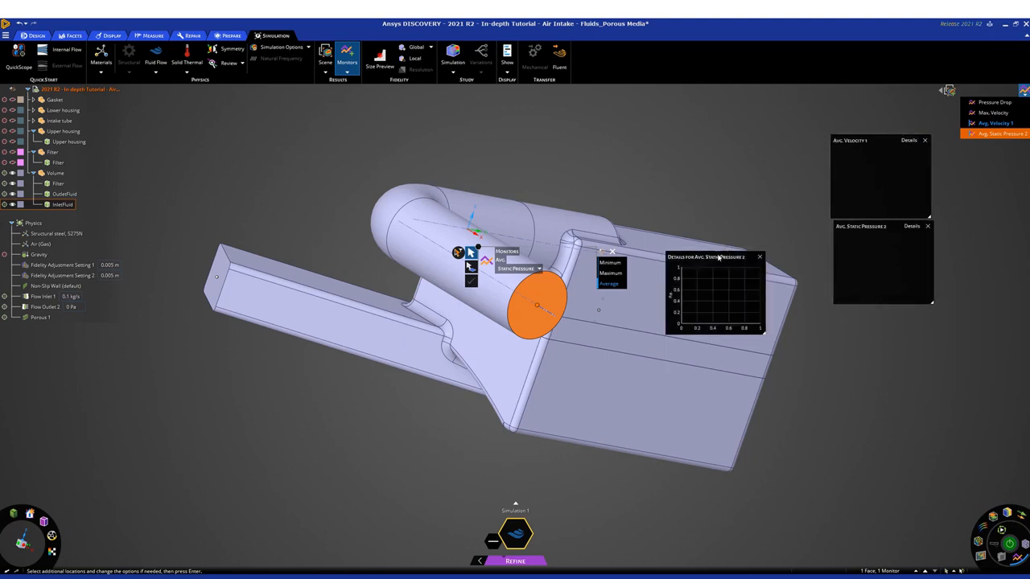
left_click_drag(723, 249, 771, 113)
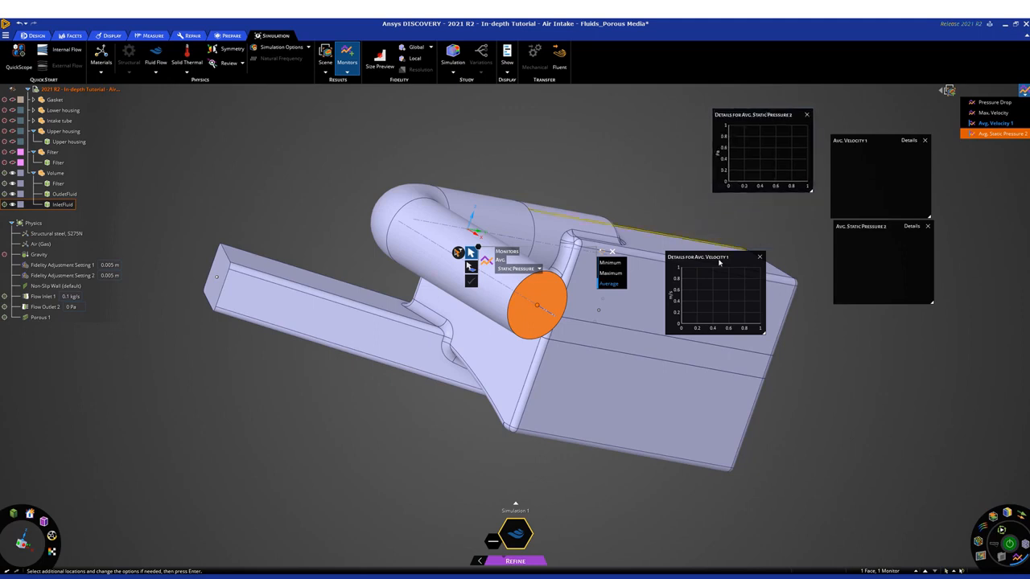
left_click_drag(720, 260, 649, 115)
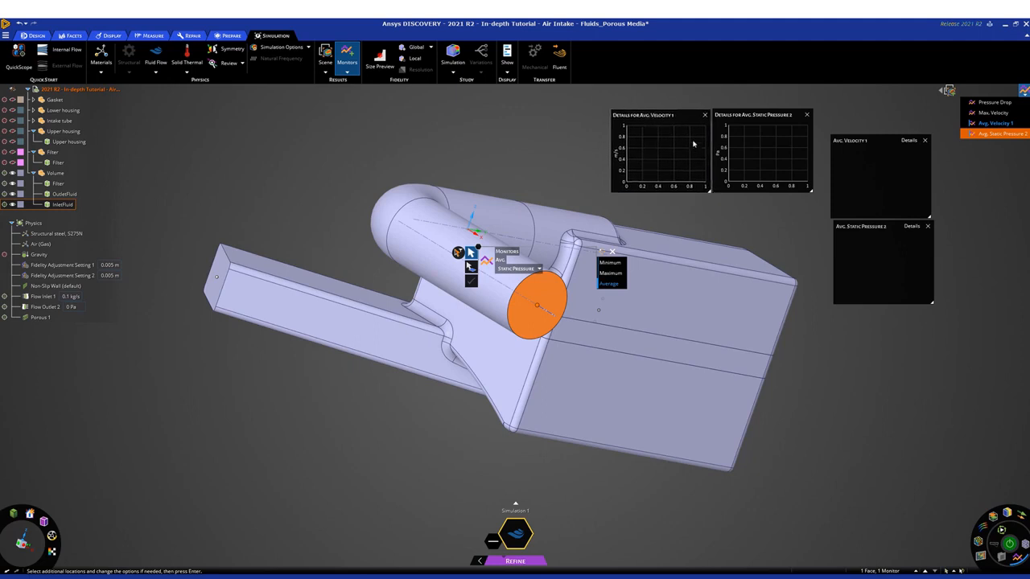
left_click(923, 141)
left_click(928, 226)
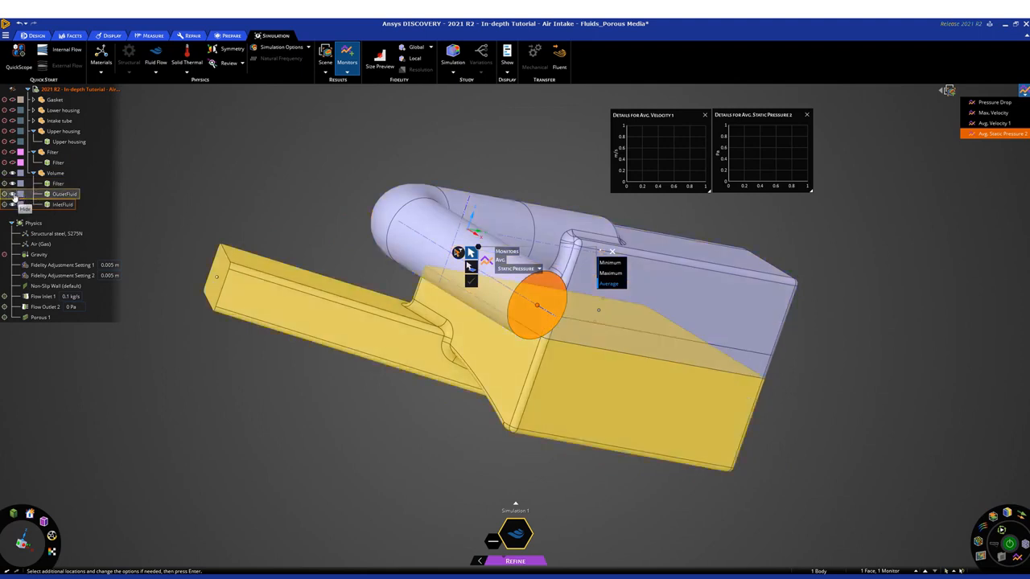
Hide the OutletFluid body and add a velocity Flow Uniformity monitor on the exposed large face of the Filter body
left_click(13, 194)
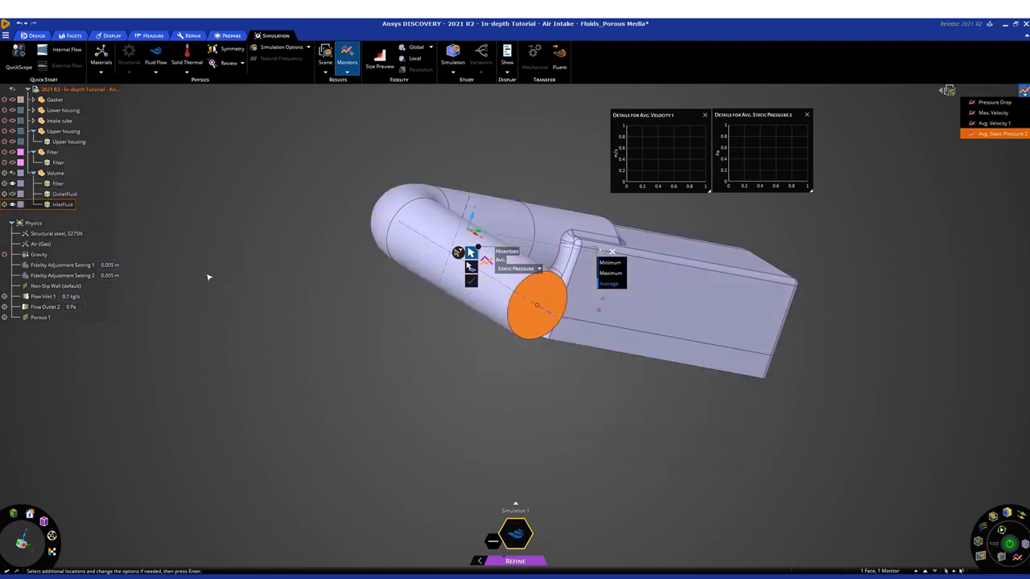
middle_click_drag(362, 325, 362, 303)
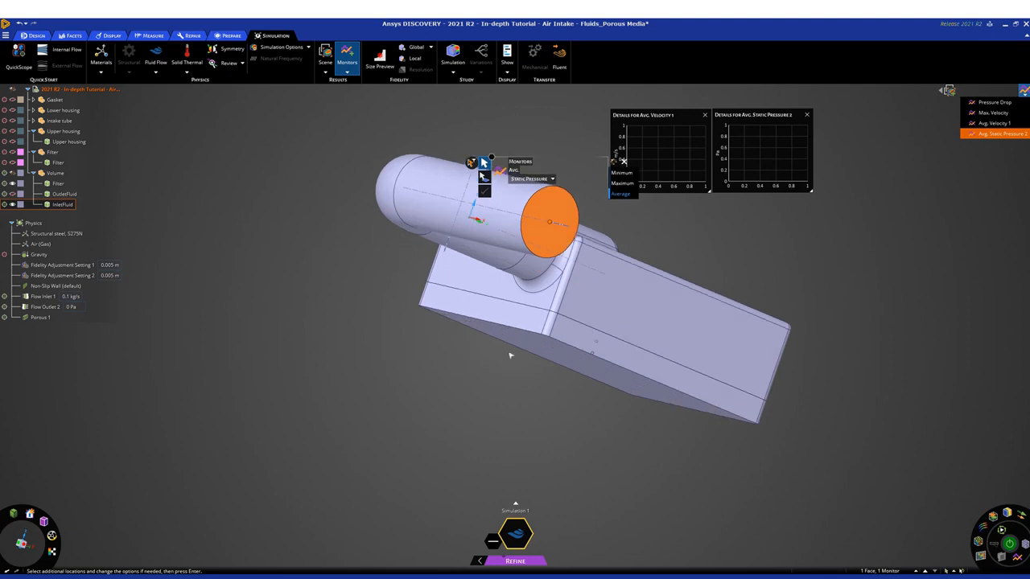
left_click(558, 352)
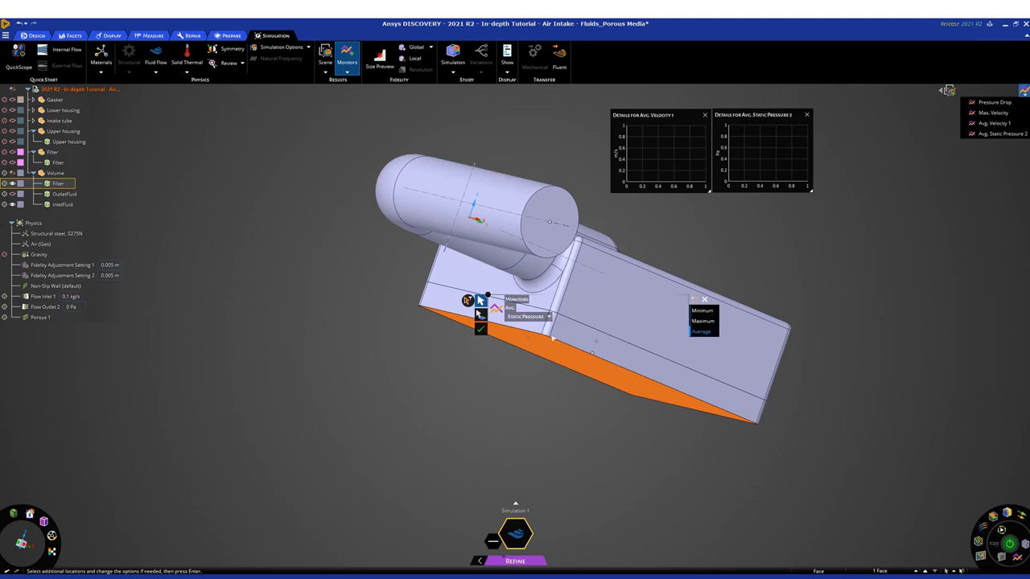
left_click(548, 317)
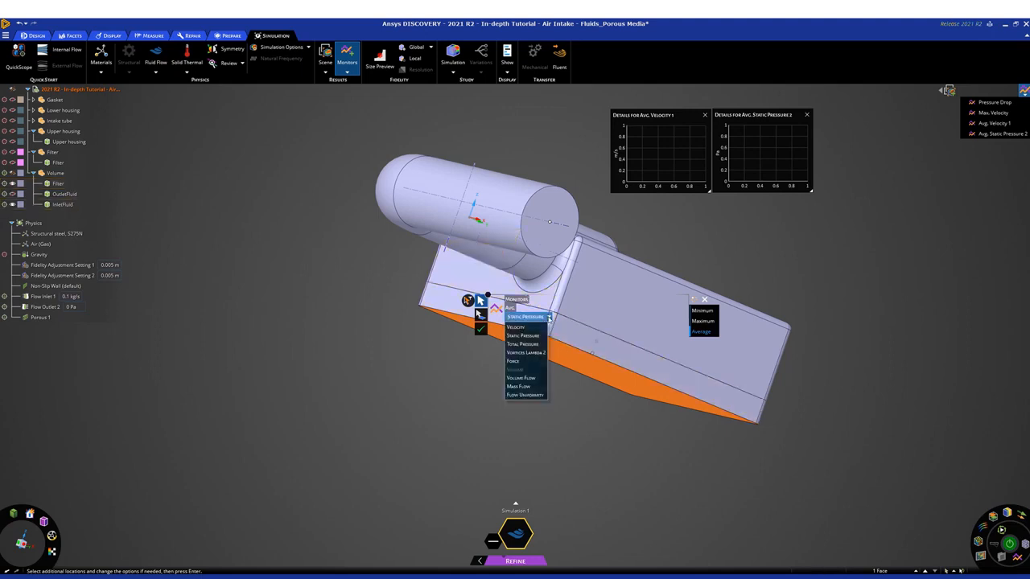
left_click(529, 394)
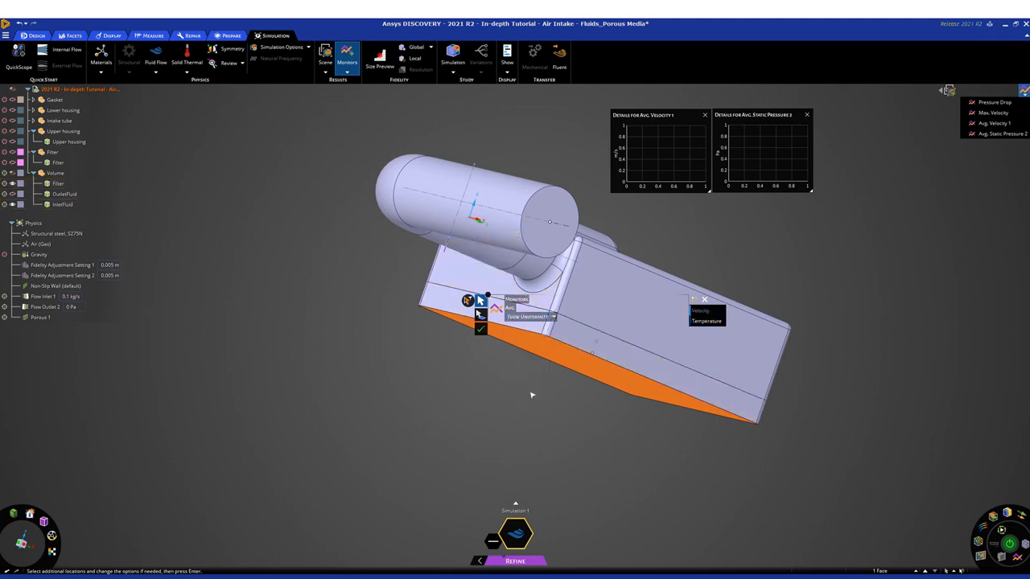
left_click(480, 329)
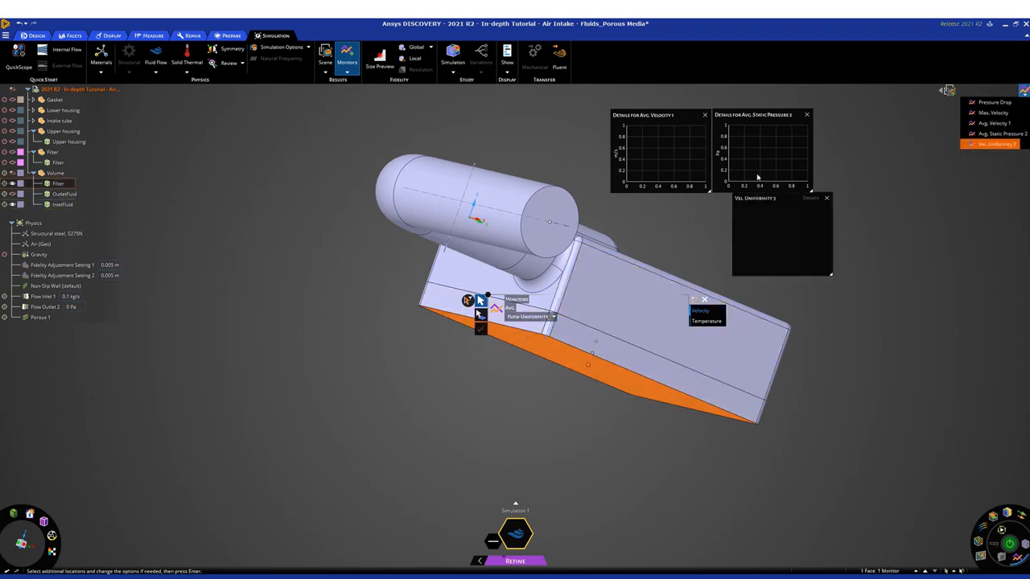
left_click_drag(792, 199, 867, 200)
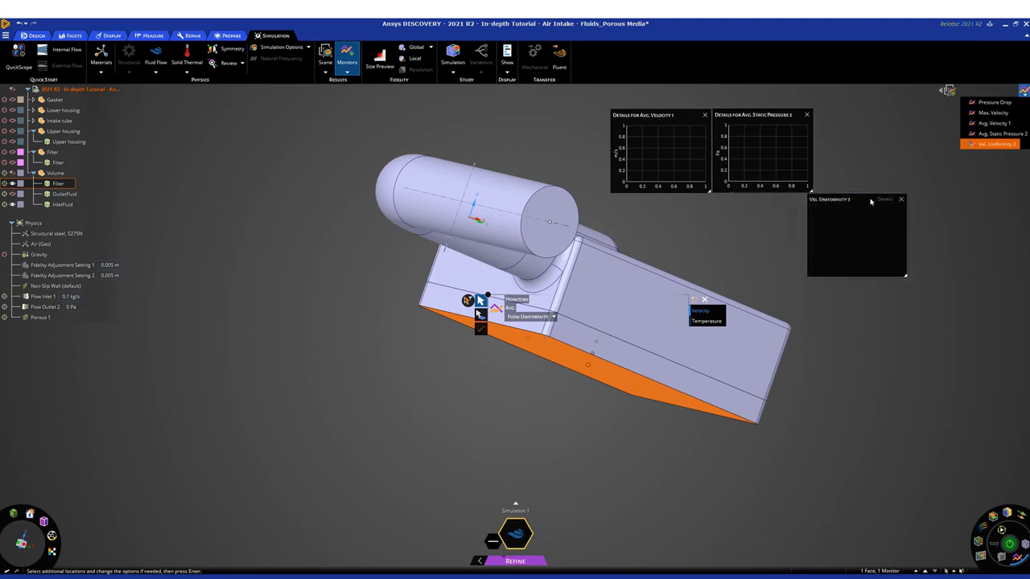
Show the OutletFluid body again and review the fidelity settings, non-slip wall and flow inlet on the complete fluid volume
left_click(12, 201)
left_click(375, 239)
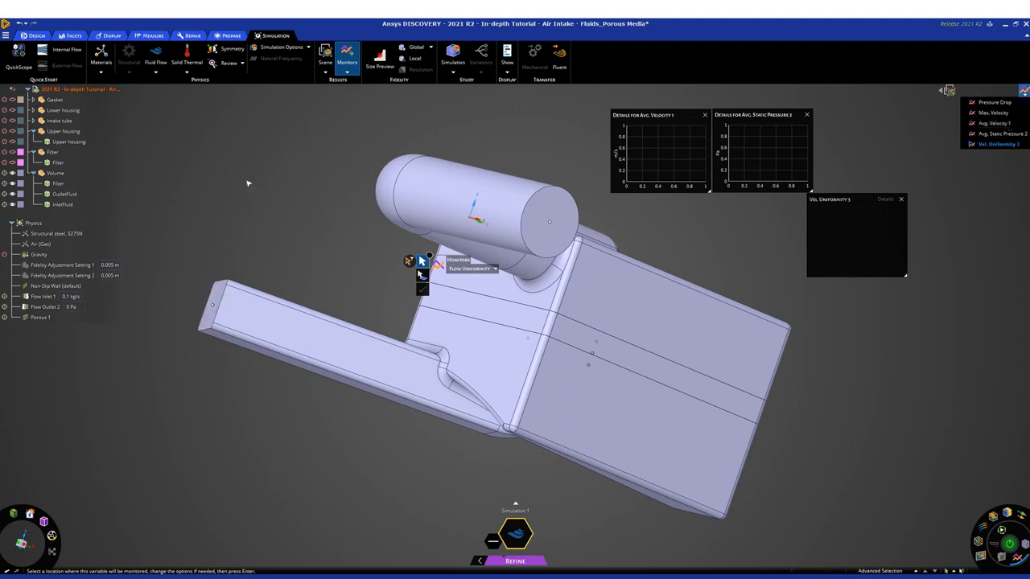
left_click(85, 268)
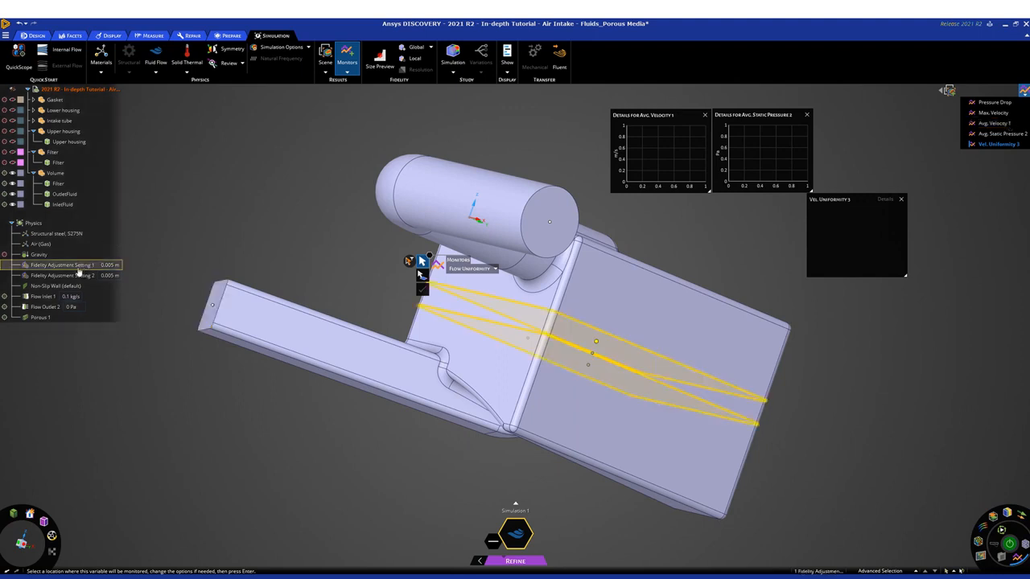
left_click(51, 287)
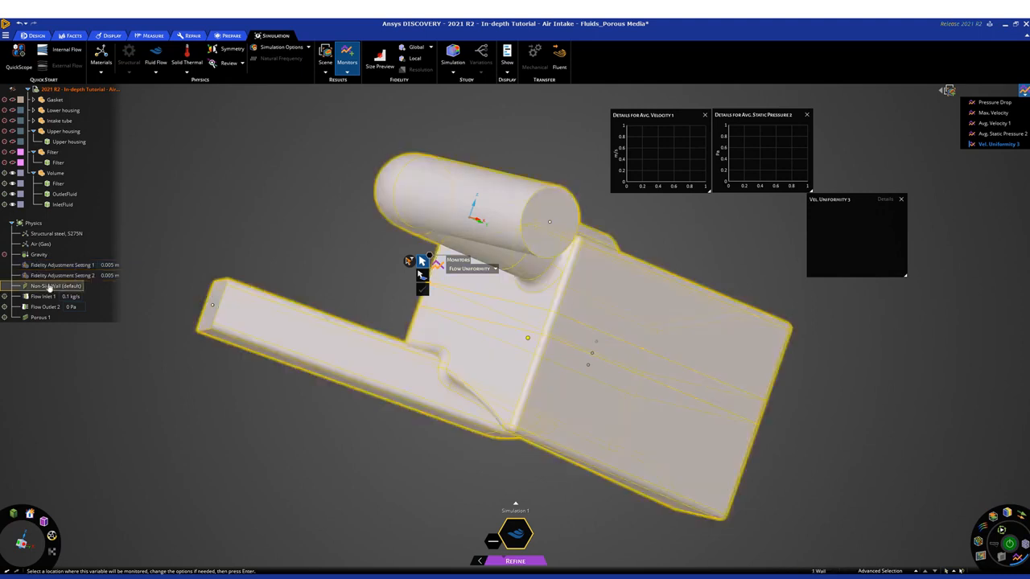
left_click(46, 296)
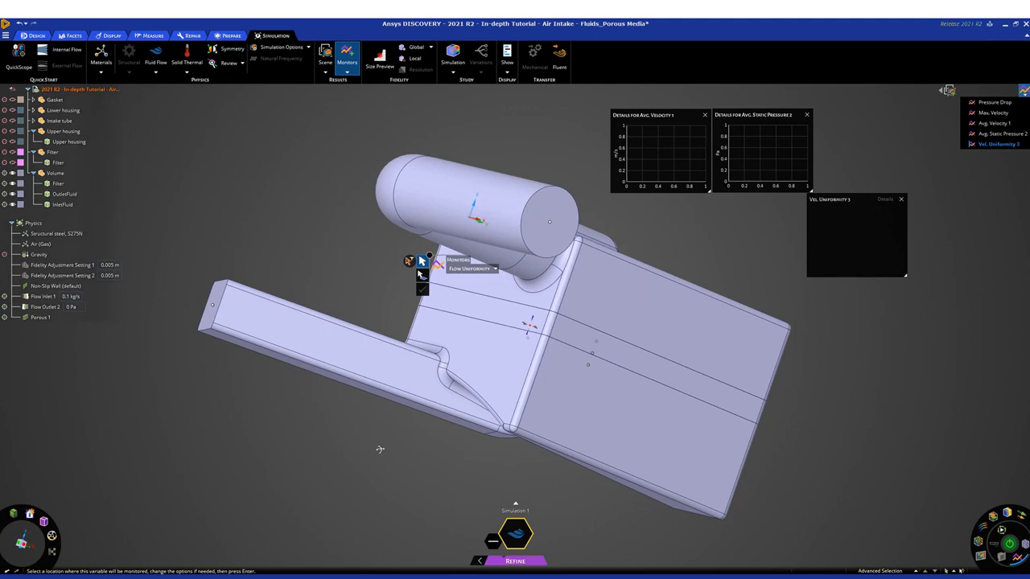
middle_click_drag(378, 444, 381, 450)
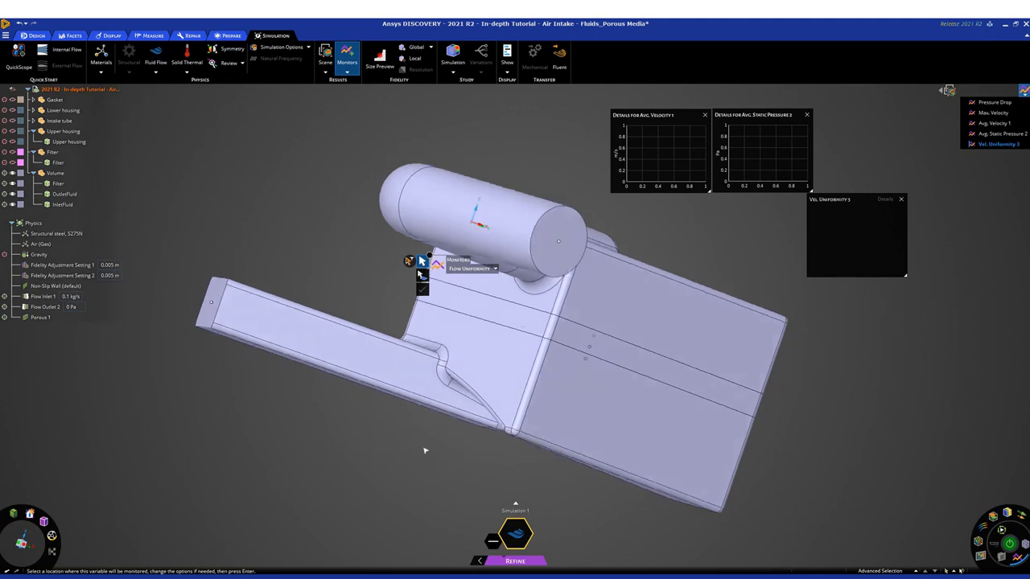
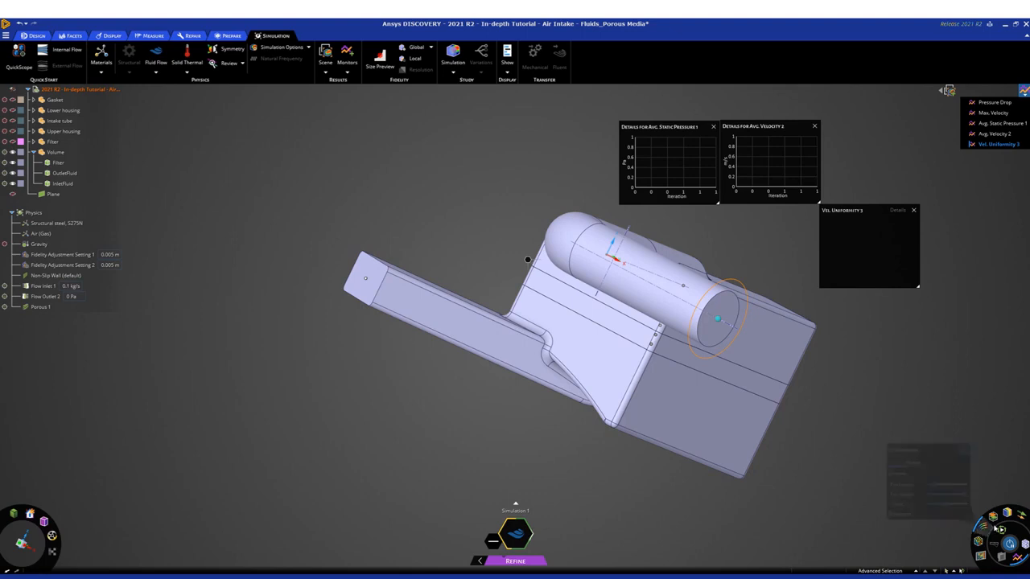
Display the mesh on the fluid volume and inspect it around the inlet tube and filter housing
left_click(1024, 545)
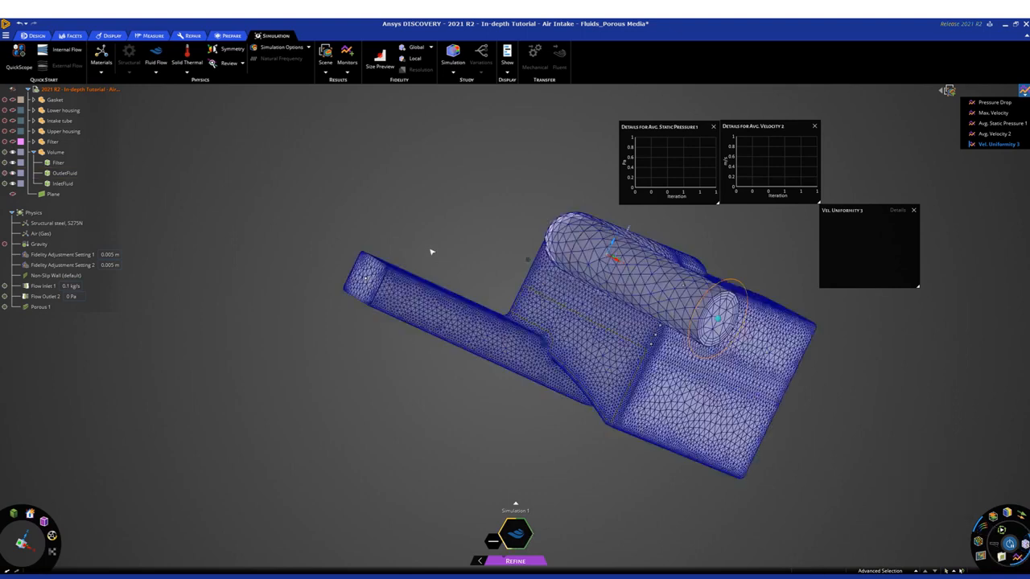
mouse_move(477, 205)
middle_mouse_down()
mouse_move(489, 207)
mouse_move(467, 214)
mouse_move(489, 212)
middle_mouse_up()
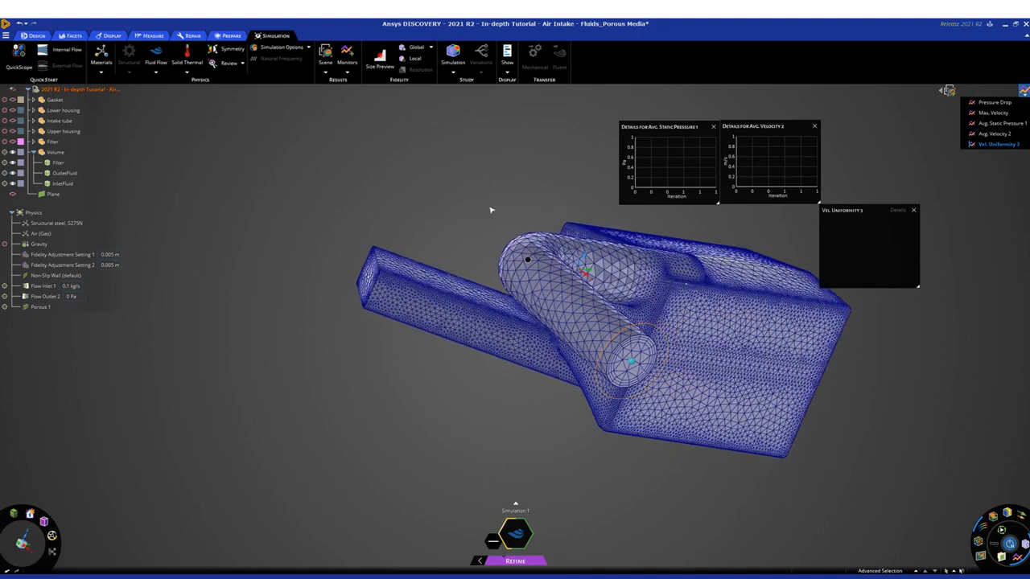
Cut the displayed mesh open at the section plane and inspect the interior elements of the tube, filter and housing
scroll(590, 162, "up", 3)
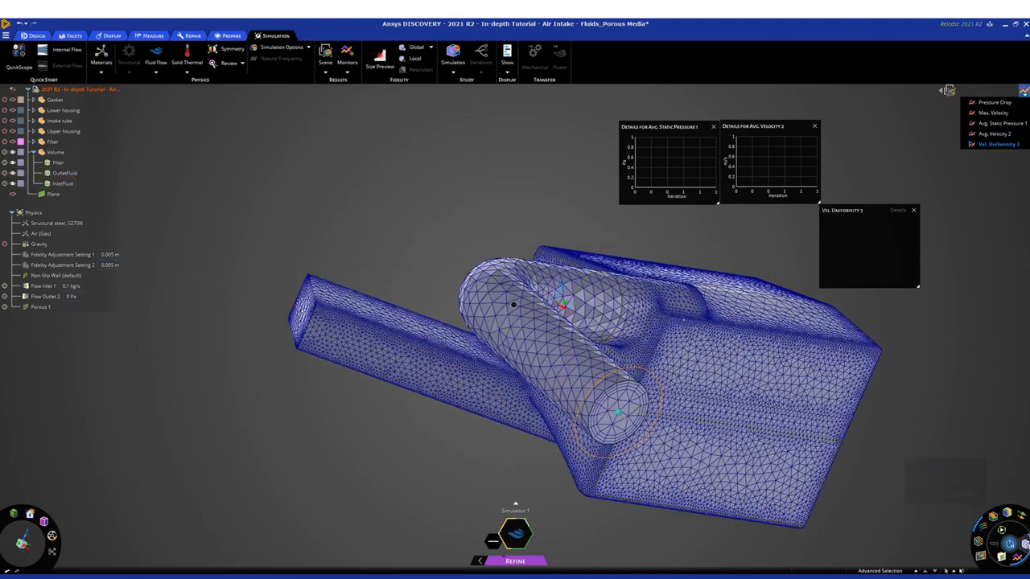
left_click(1004, 560)
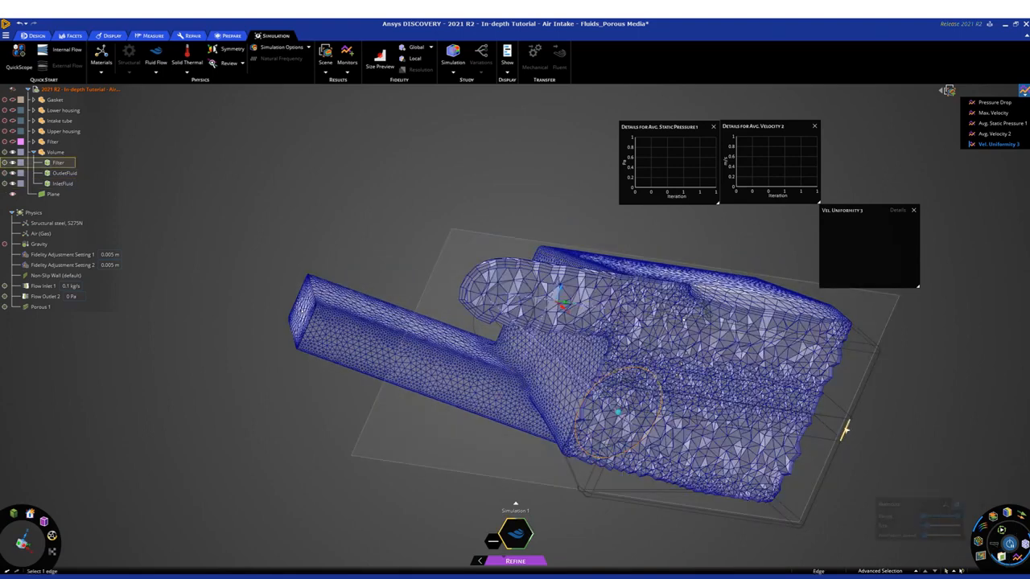
middle_click_drag(911, 380, 740, 374)
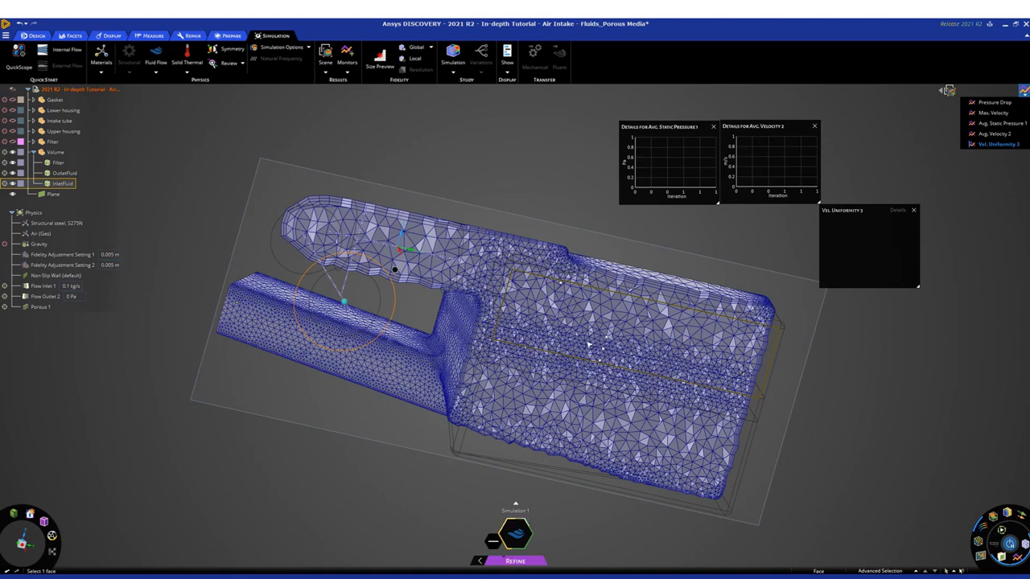
scroll(587, 344, "down", 2)
scroll(588, 344, "up", 3)
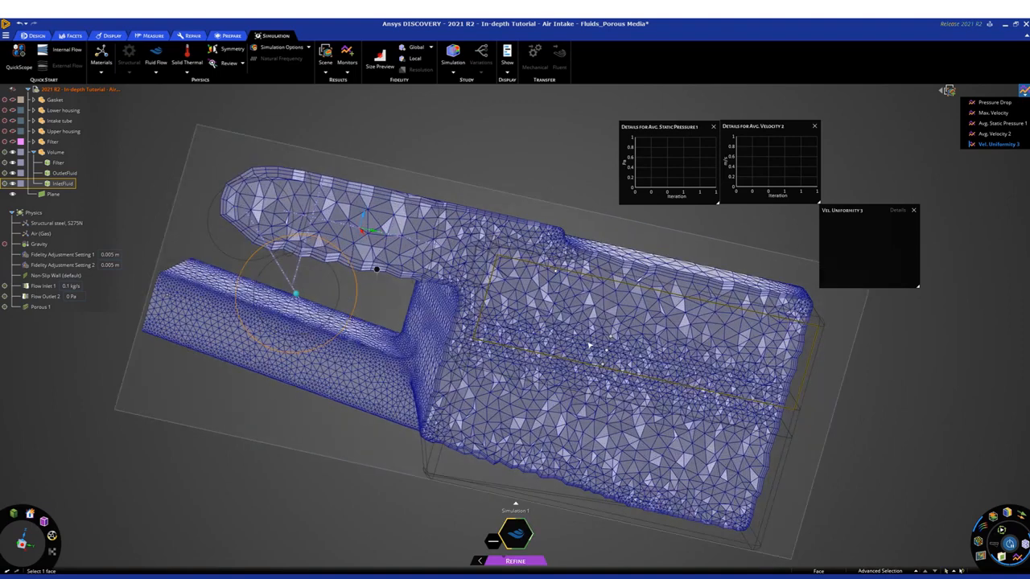
middle_click_drag(588, 346, 499, 344)
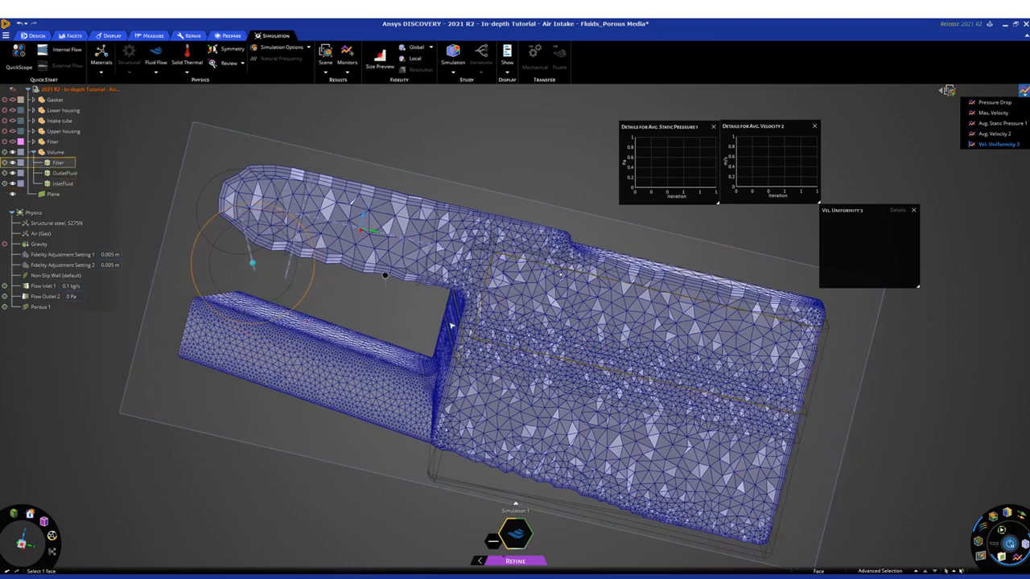
Highlight the two fidelity adjustment settings and examine the mesh refinement around the filter region on the section
left_click(58, 255)
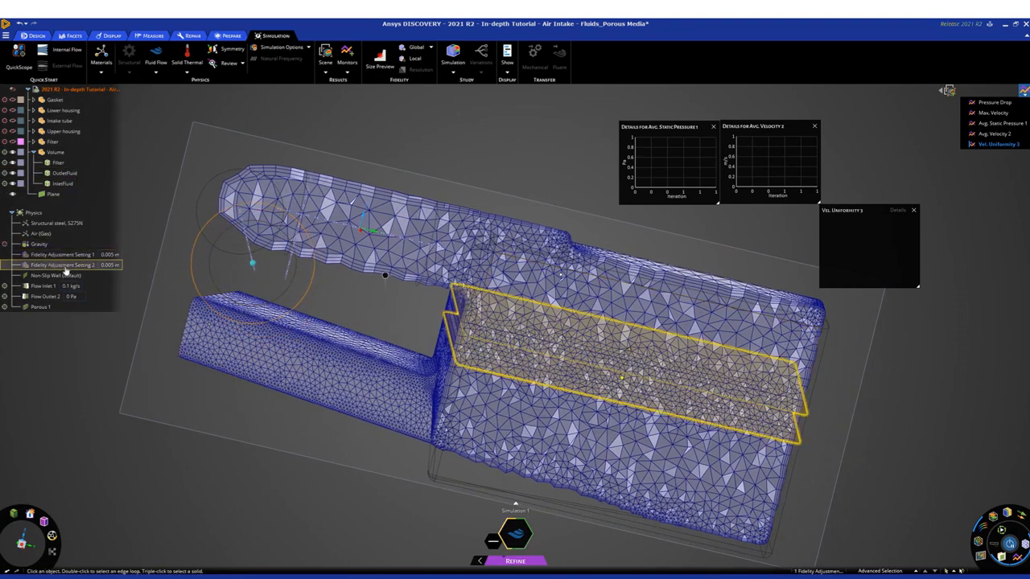
left_click(84, 256)
scroll(266, 238, "up", 3)
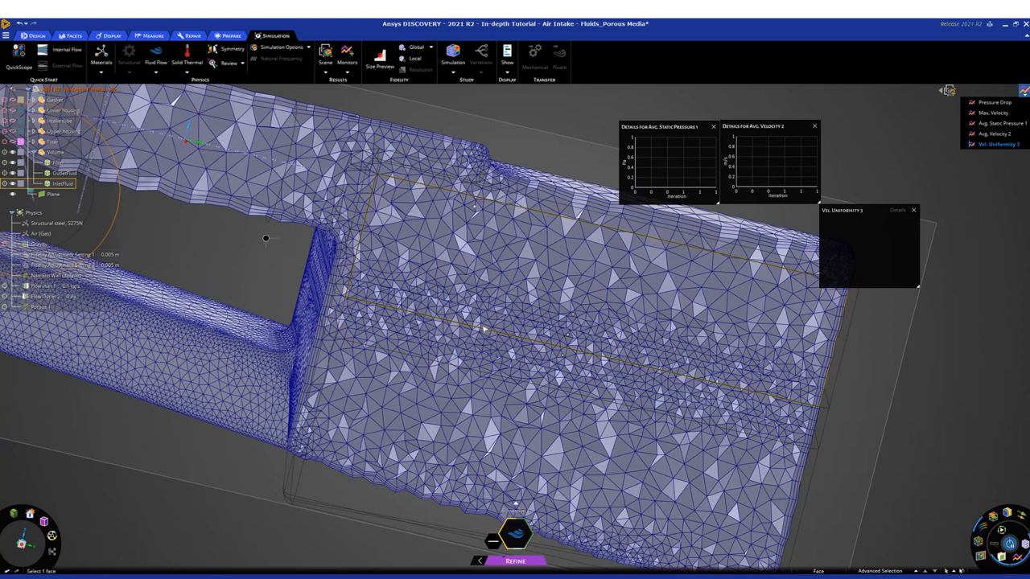
scroll(265, 238, "up", 2)
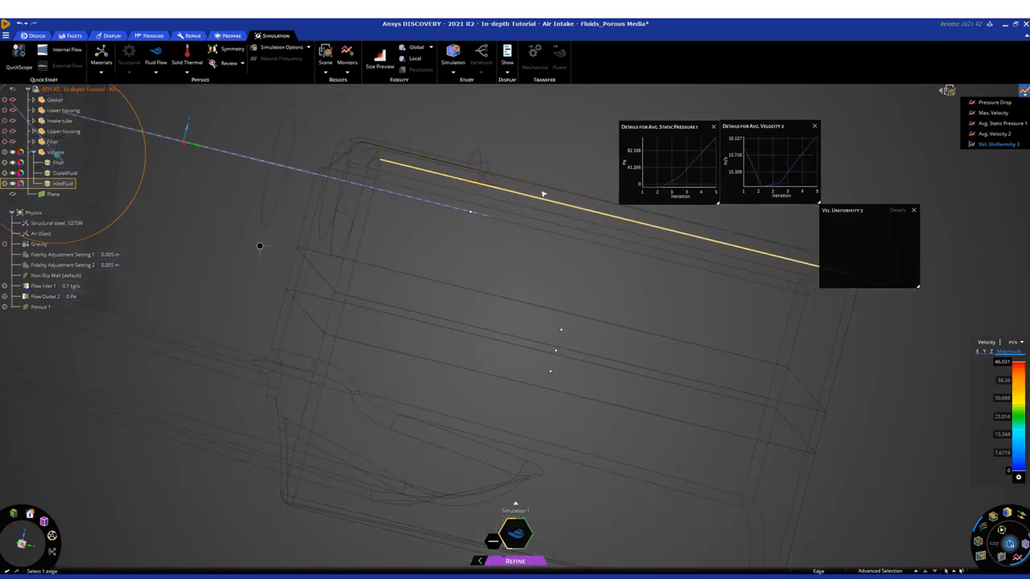
Switch from streamlines back to the mesh display and section it to examine the interior cells while the solver runs
left_click(983, 528)
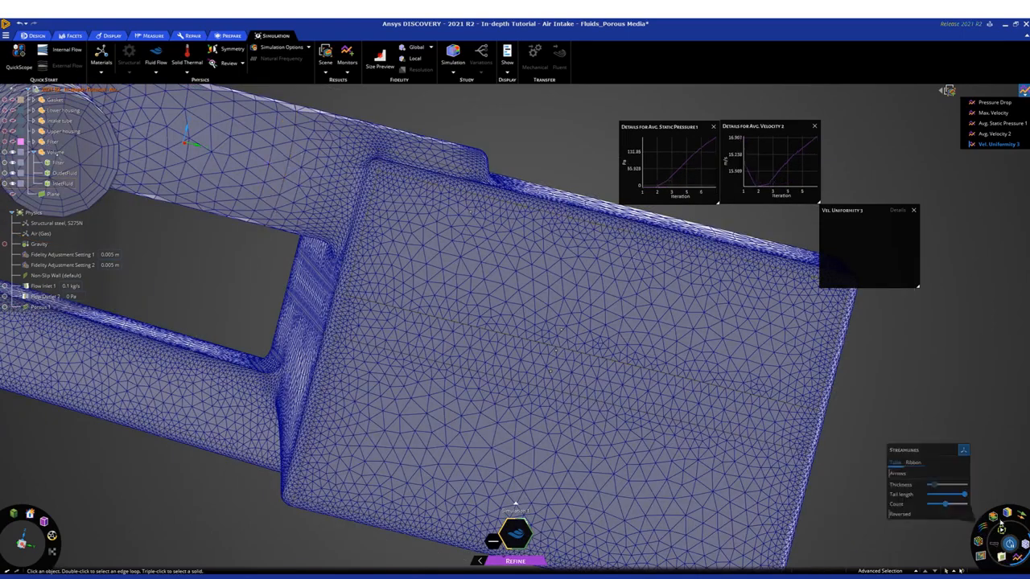
left_click(1025, 544)
left_click(1026, 544)
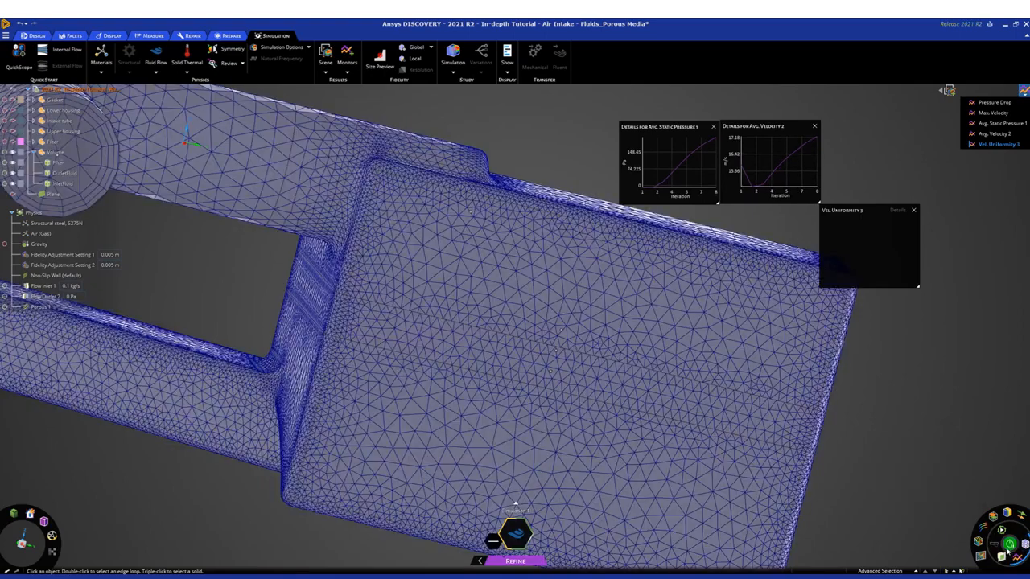
left_click(1001, 557)
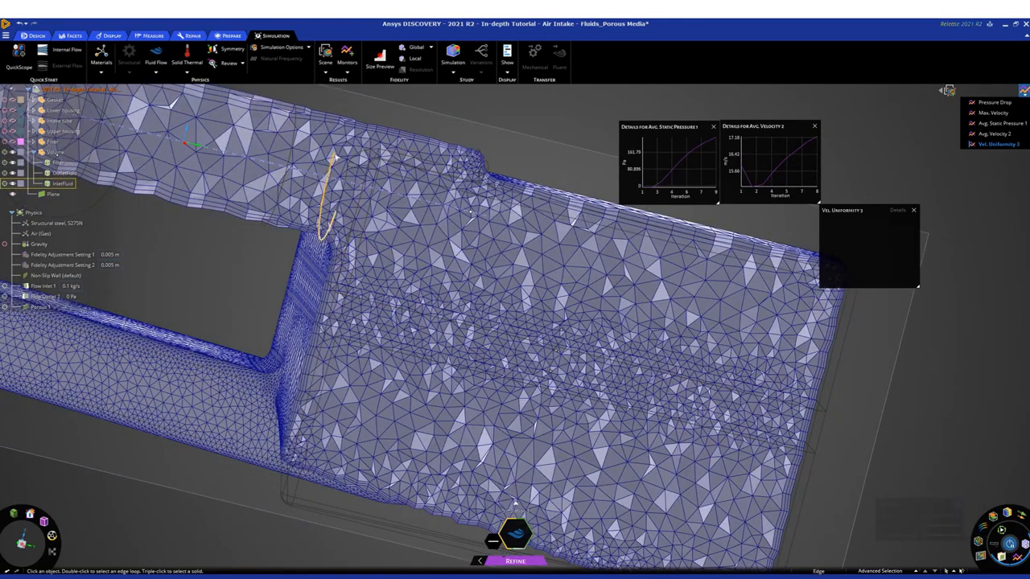
mouse_move(506, 565)
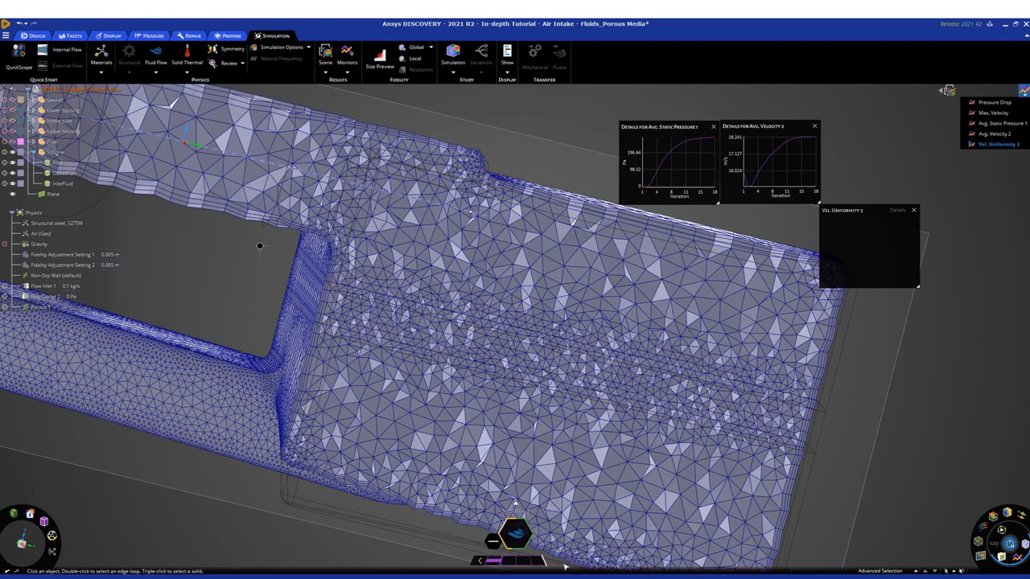
mouse_move(981, 527)
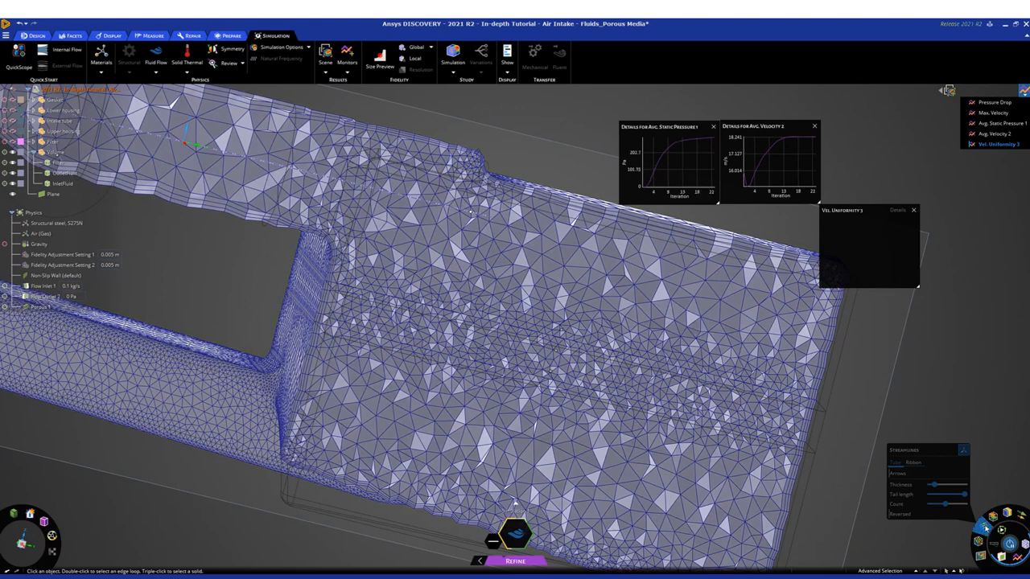
Replace the mesh display with velocity streamlines through the complete fluid volume
left_click(982, 526)
left_click(1024, 546)
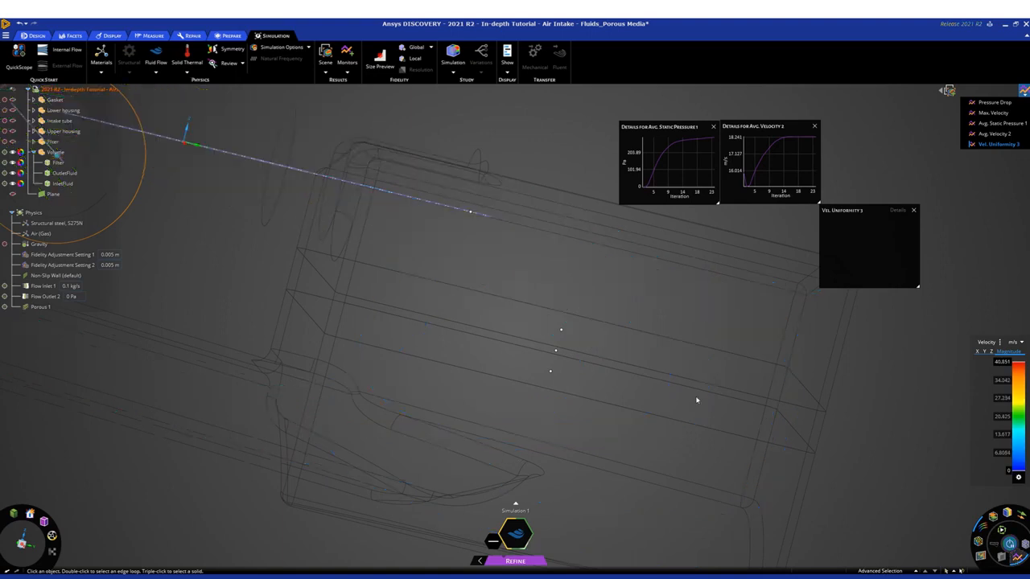
scroll(363, 315, "down", 5)
middle_click_drag(242, 150, 125, 227)
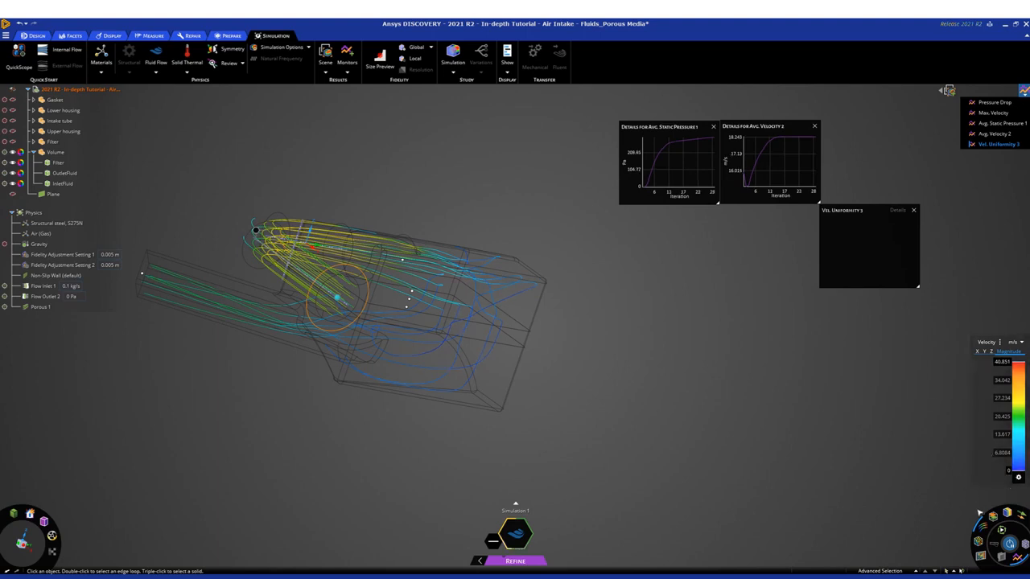
left_click(1020, 513)
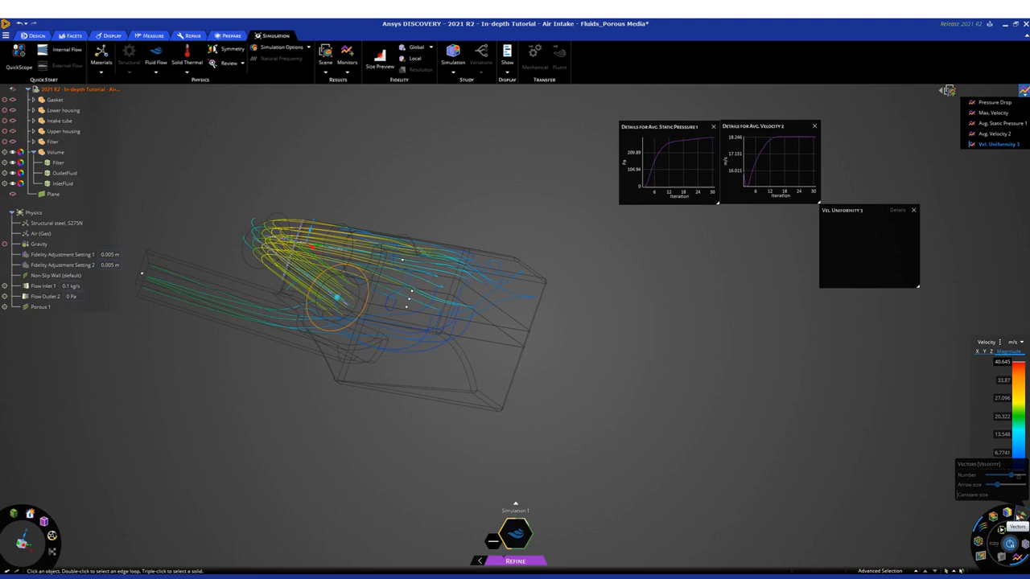
mouse_move(1008, 513)
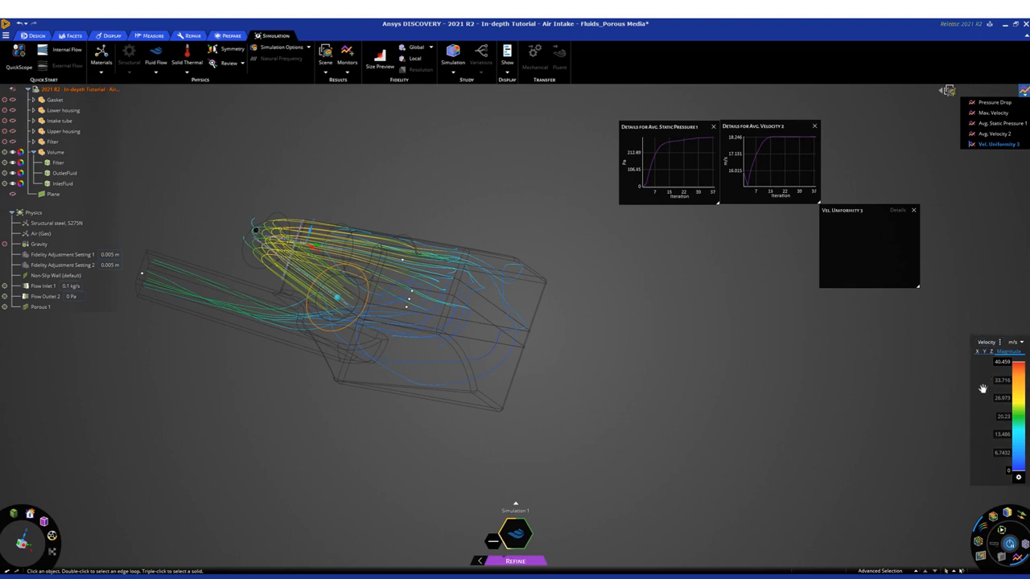
Move the velocity legend higher and inspect the streamlines around the bent inlet tube and the filter housing
left_click_drag(981, 377, 980, 328)
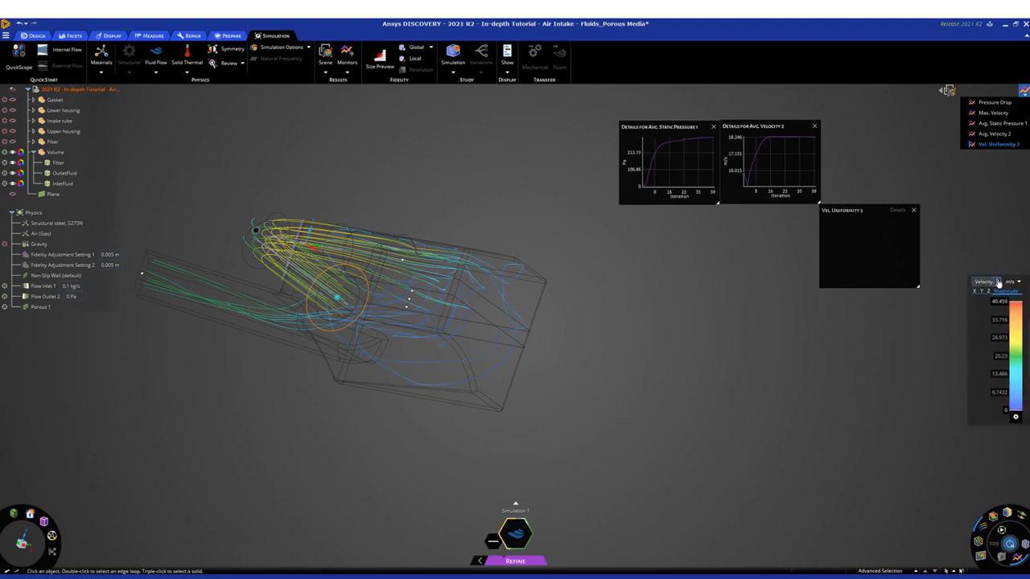
left_click(997, 281)
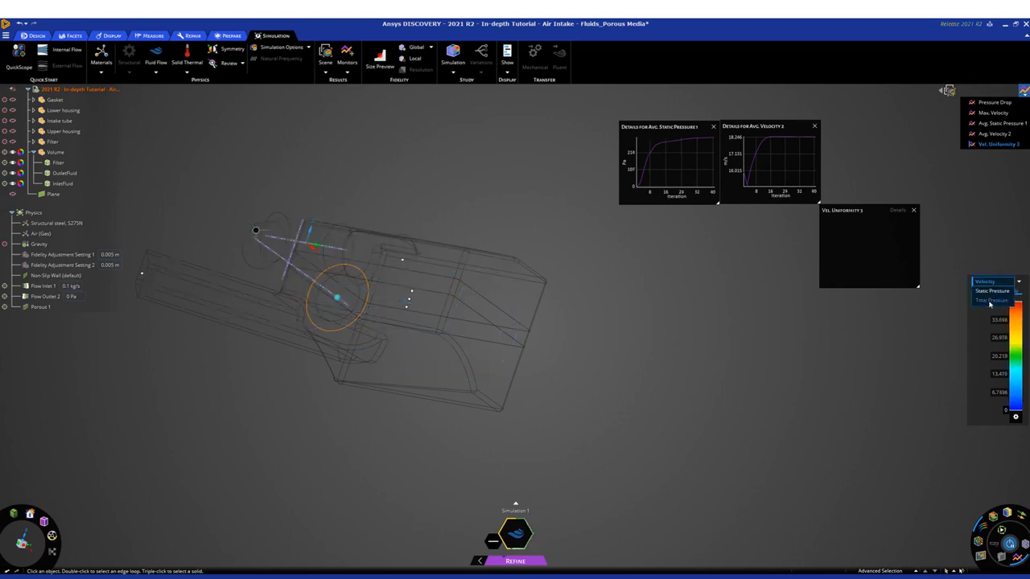
middle_click_drag(283, 351, 565, 393, "ctrl")
scroll(565, 394, "down", 3)
scroll(603, 368, "up", 4)
scroll(618, 364, "up", 2)
scroll(617, 345, "up", 2)
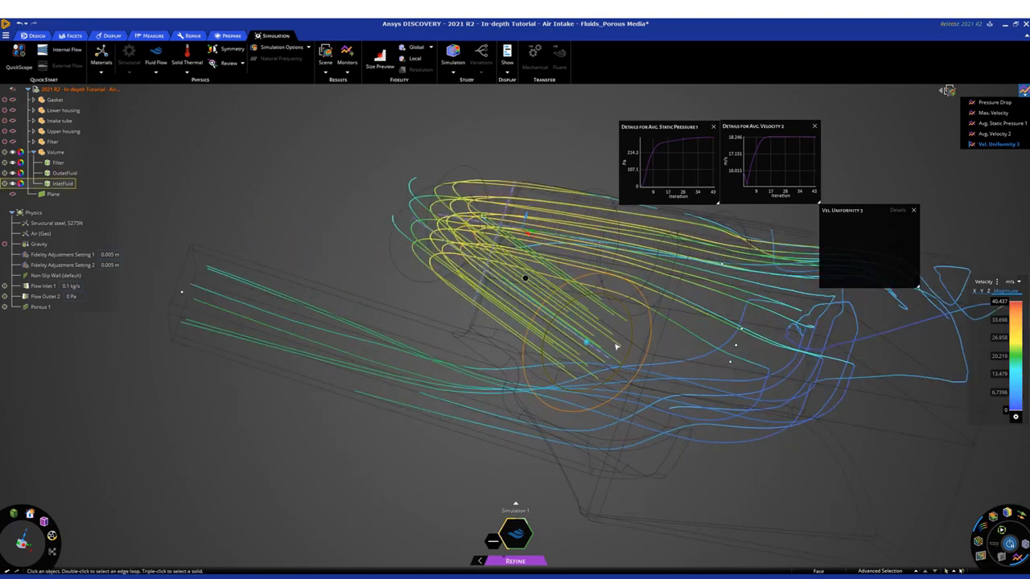
scroll(643, 347, "down", 1)
Colour the streamlines by Static Pressure and return them to Velocity
left_click(982, 282)
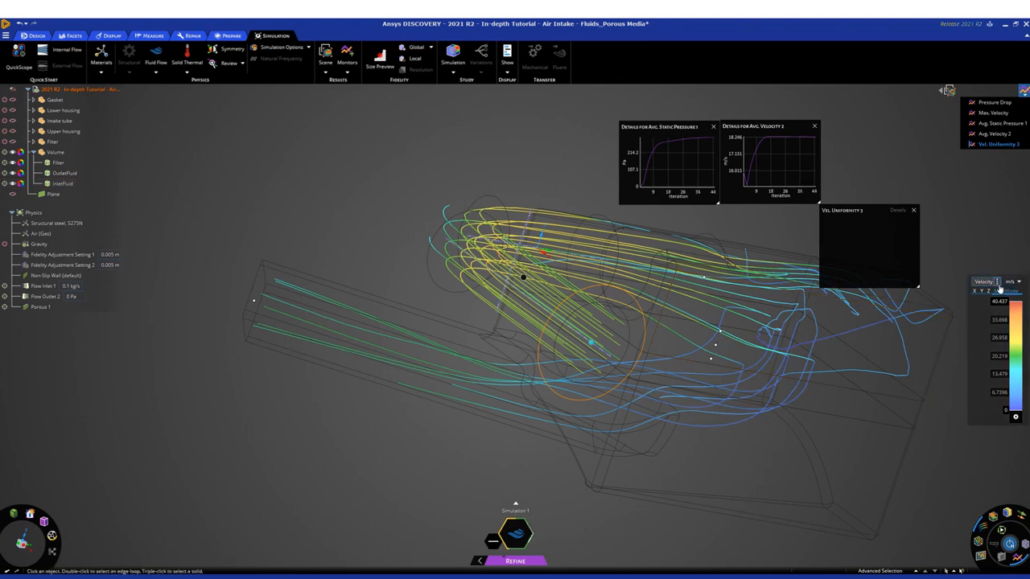
left_click(992, 291)
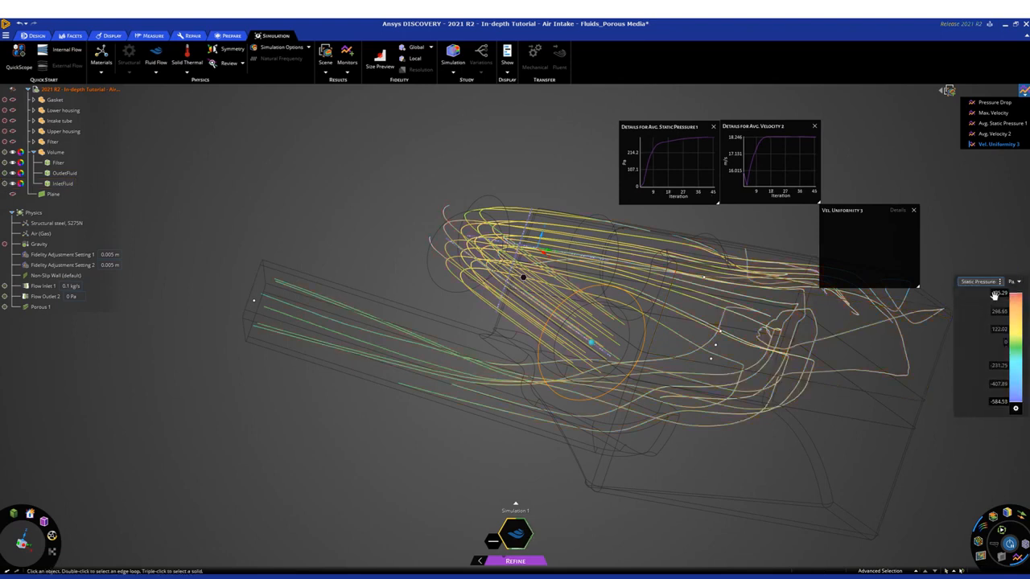
left_click(999, 283)
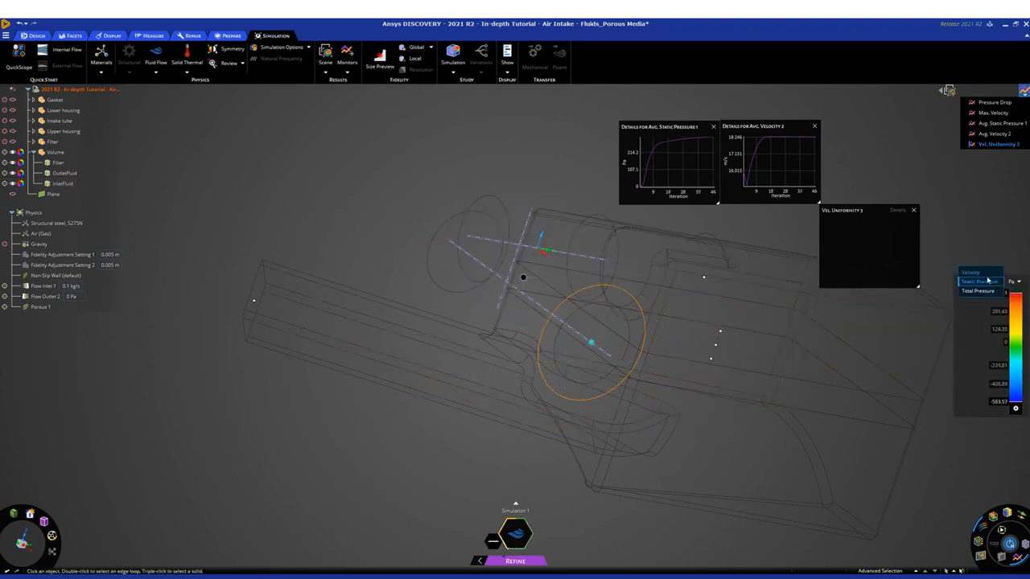
left_click(978, 275)
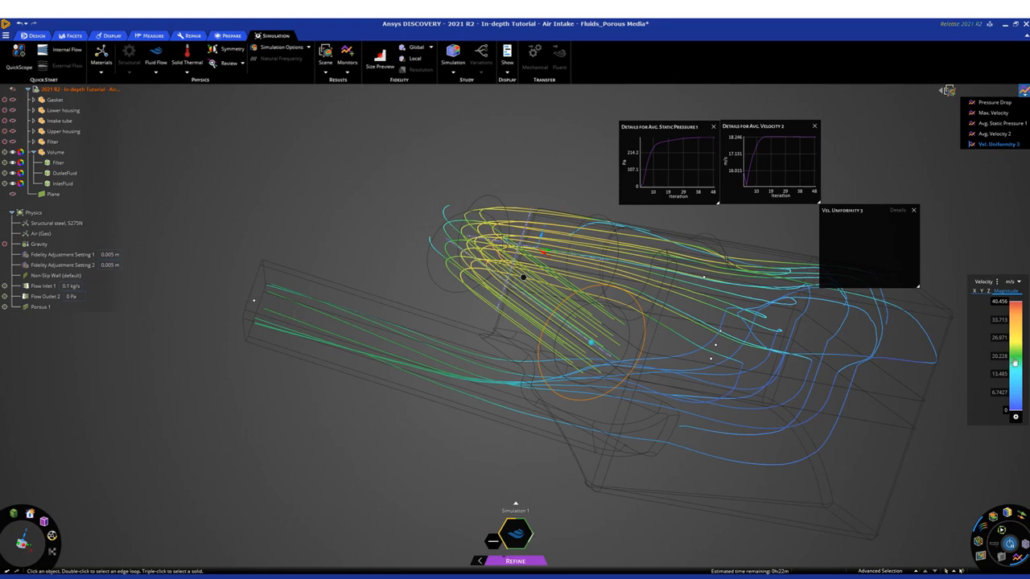
left_click_drag(1017, 299, 1017, 298)
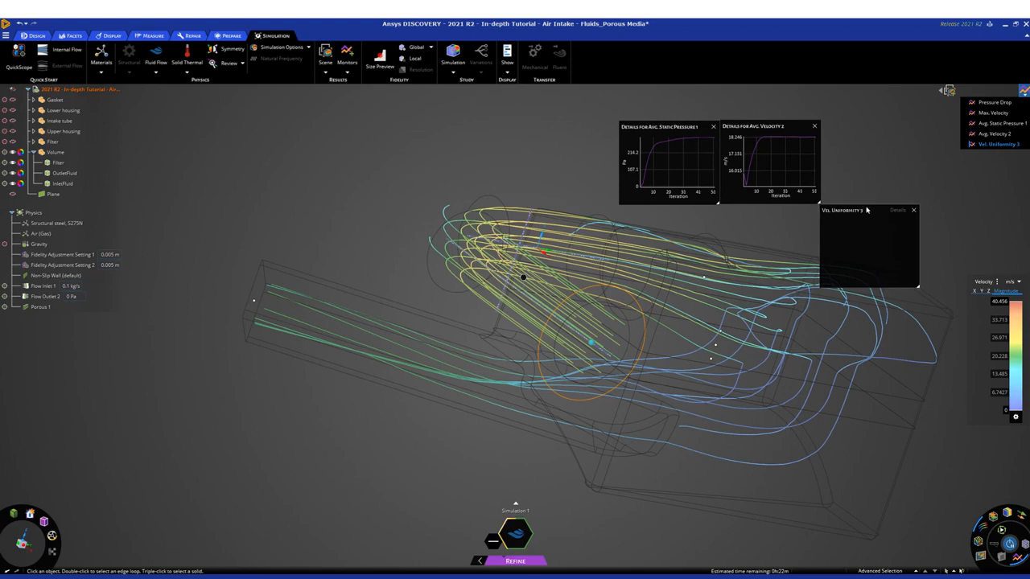
Place the velocity uniformity window beside the average velocity chart and read values along both monitor curves
left_click_drag(866, 210, 873, 170)
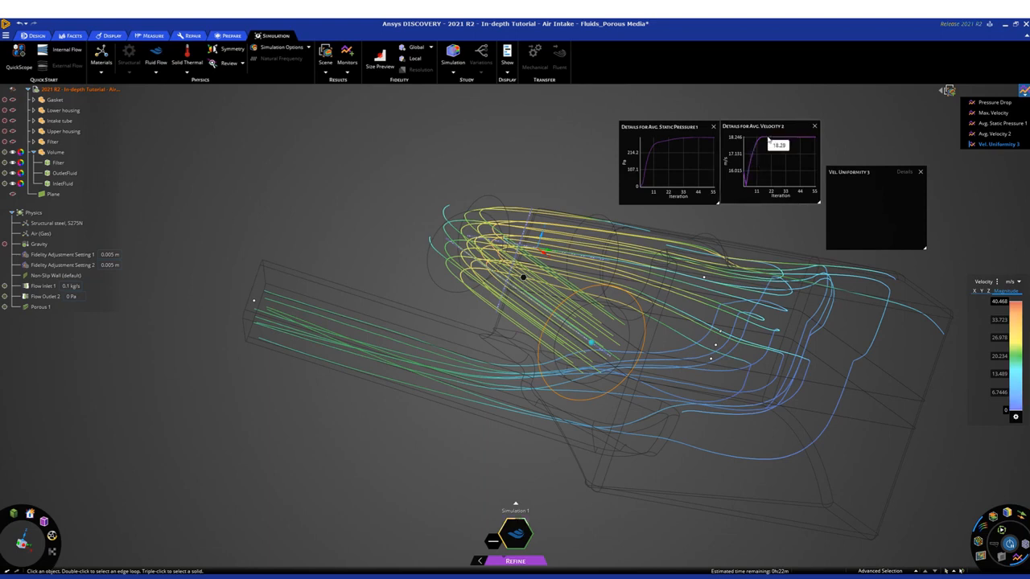
mouse_move(681, 140)
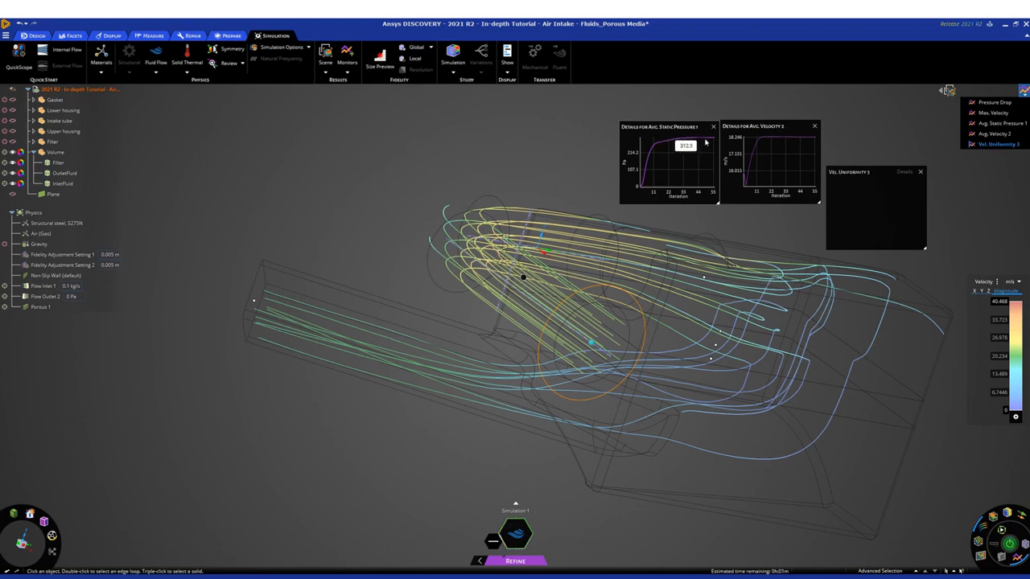
mouse_move(756, 142)
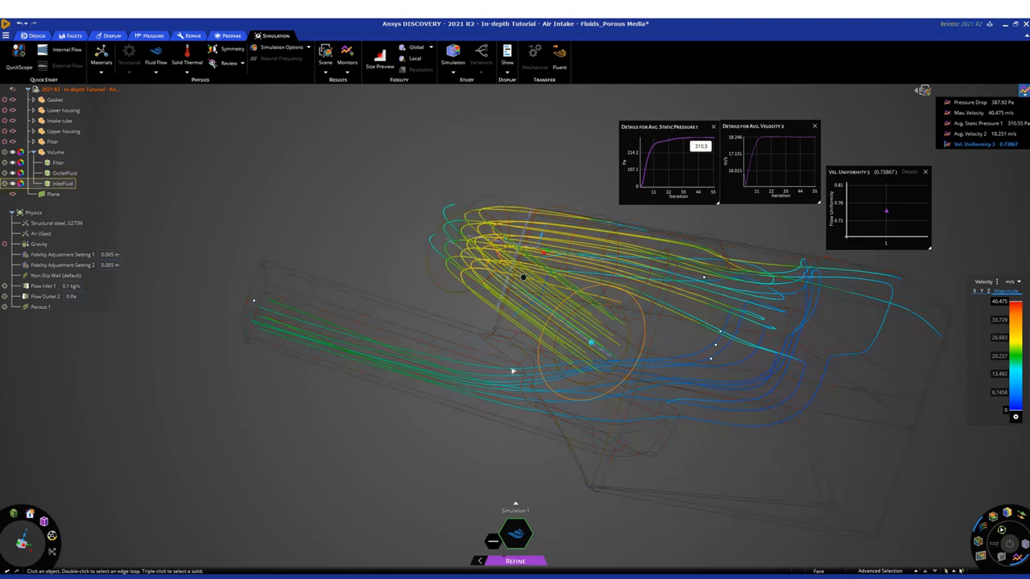
Show the flow result as velocity vectors instead of streamlines
mouse_move(996, 523)
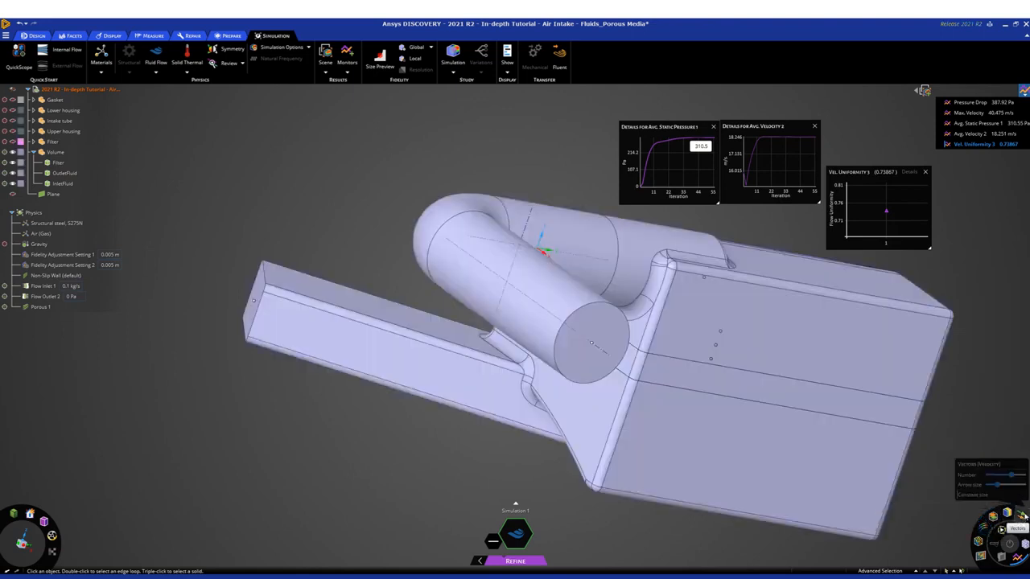
left_click(1024, 516)
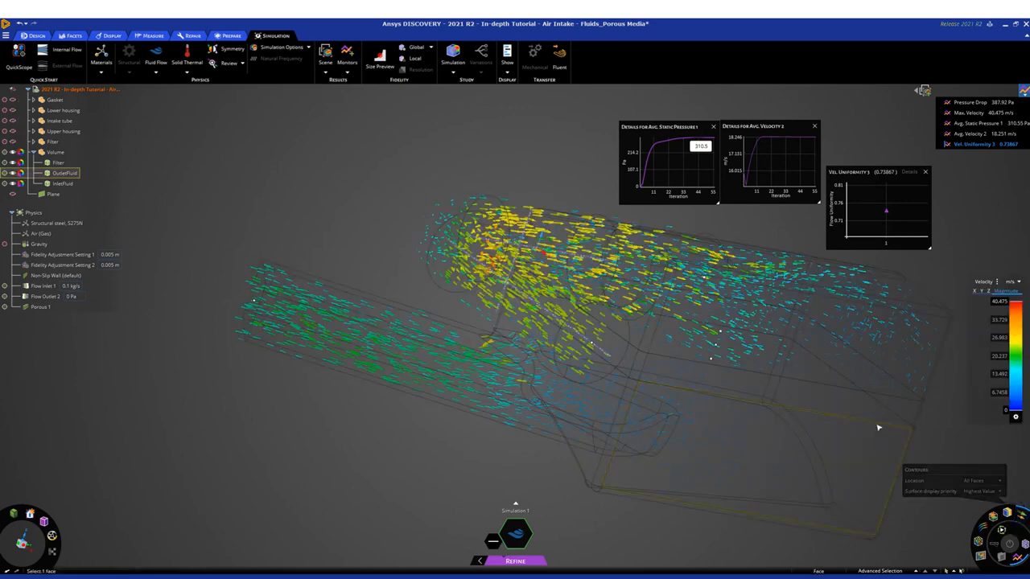
middle_click_drag(836, 412, 725, 393)
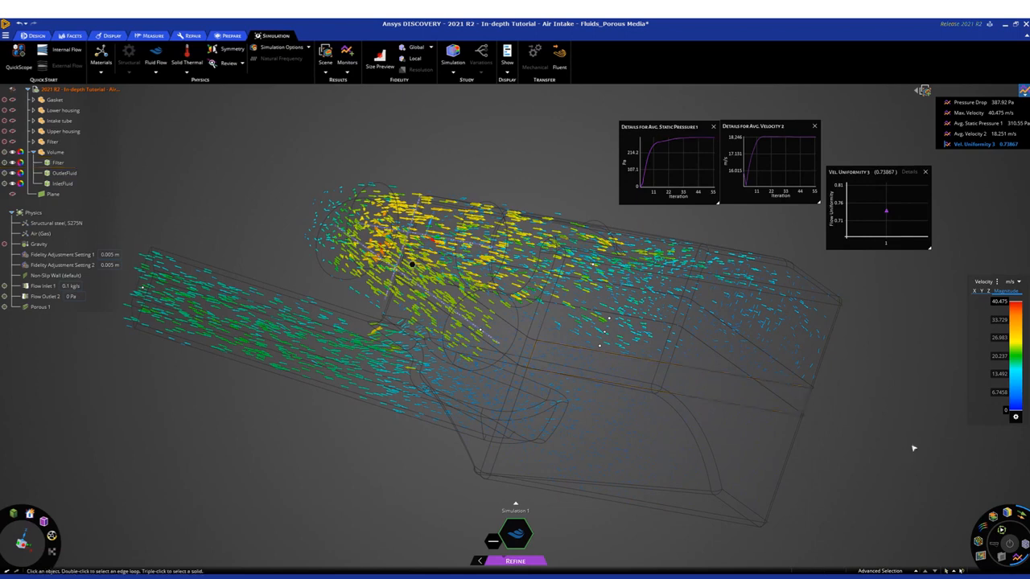
Give the velocity vectors a constant size and a lower number, and view them squarely from the side
left_click(1021, 515)
left_click(1022, 516)
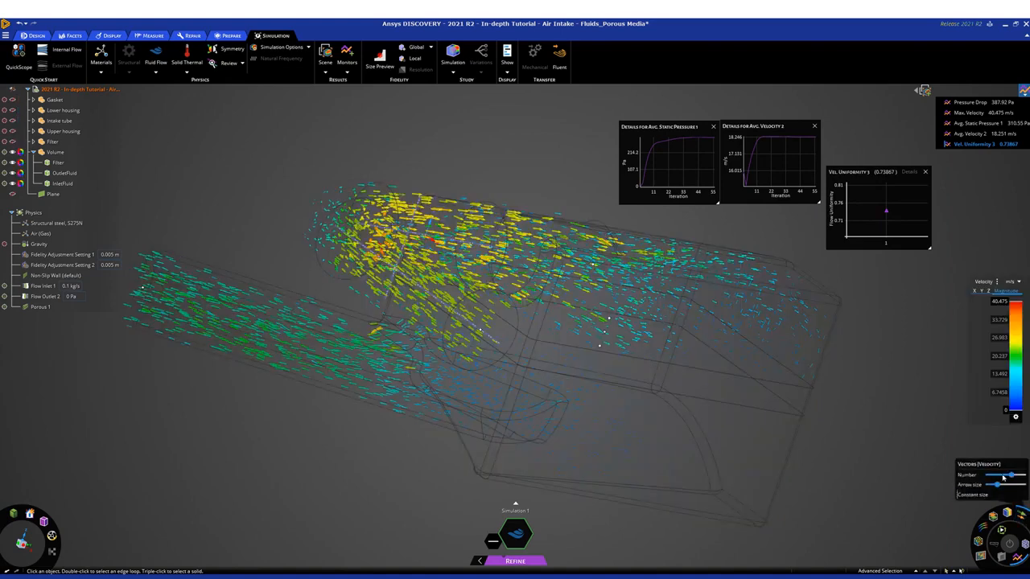
left_click(962, 496)
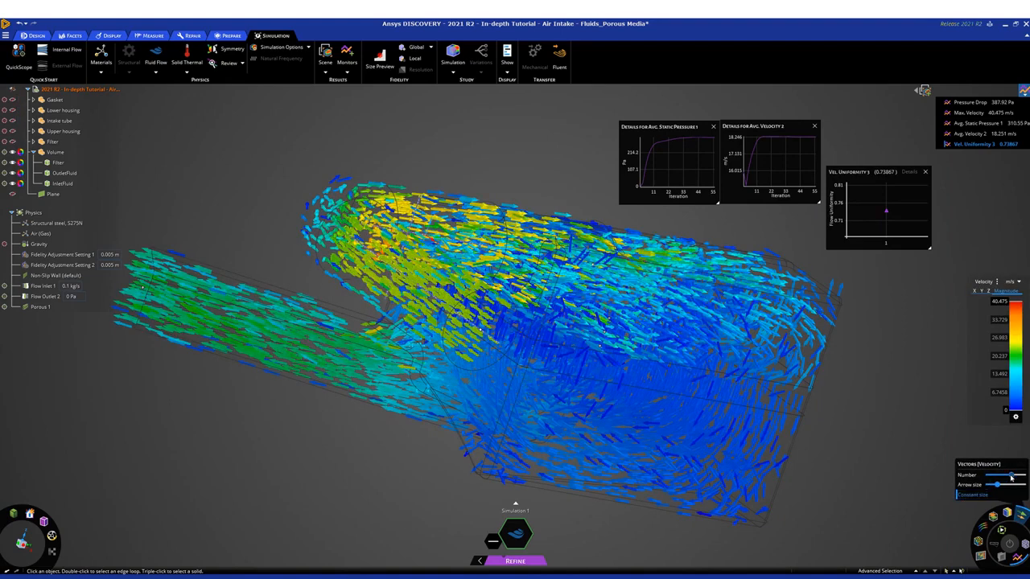
left_click_drag(1011, 478, 990, 480)
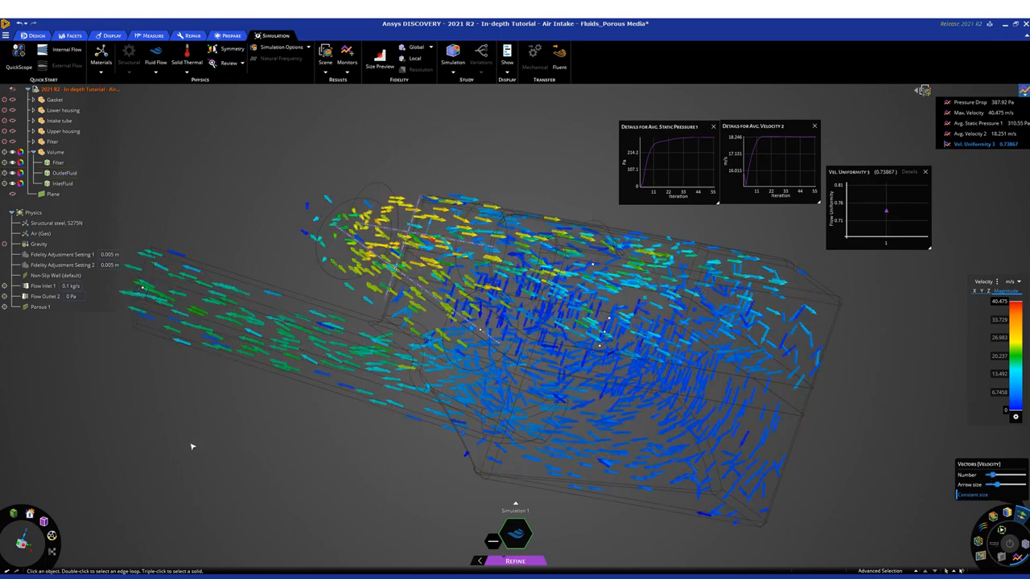
left_click(32, 550)
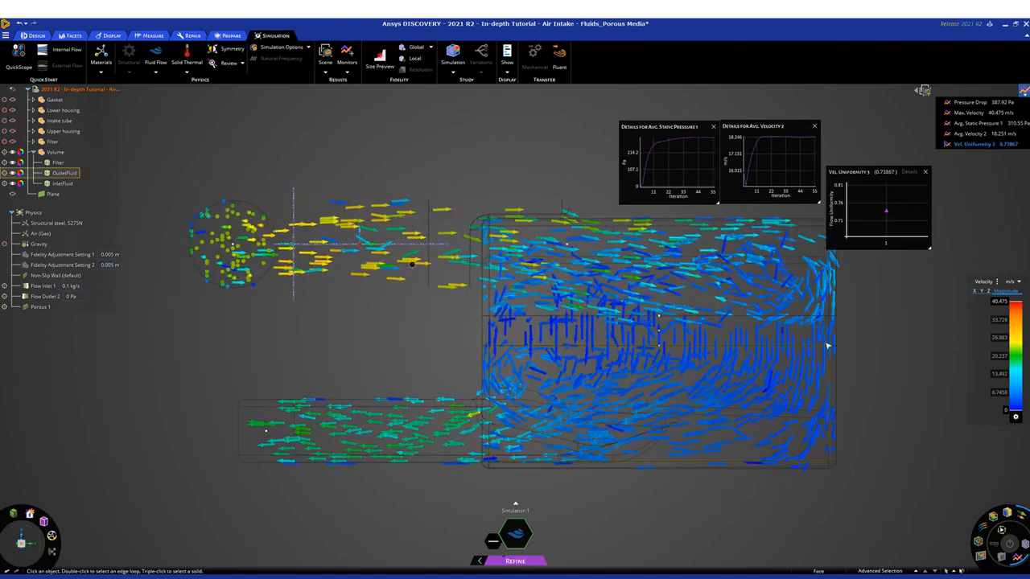
Enlarge the velocity vectors around the filter housing and stack the three monitor chart windows in one column beside it
scroll(830, 326, "up", 1)
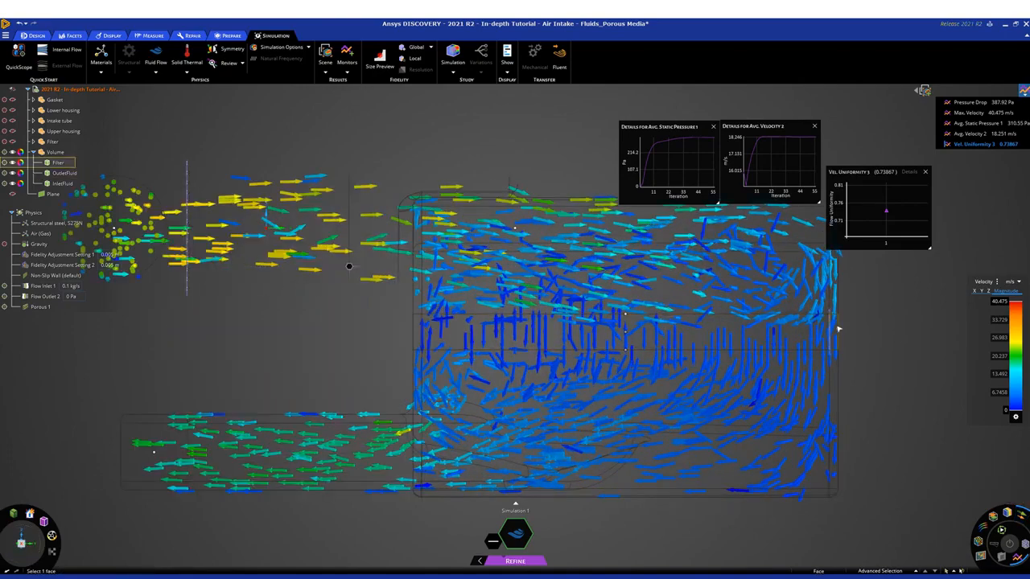
scroll(836, 329, "up", 2)
scroll(839, 317, "down", 2)
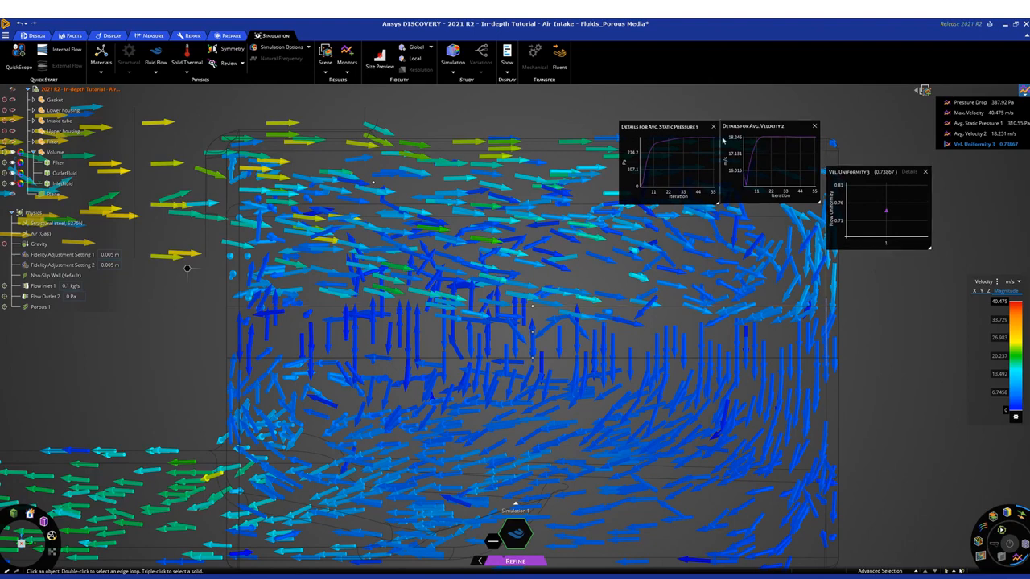
left_click_drag(700, 128, 939, 279)
left_click_drag(780, 127, 917, 366)
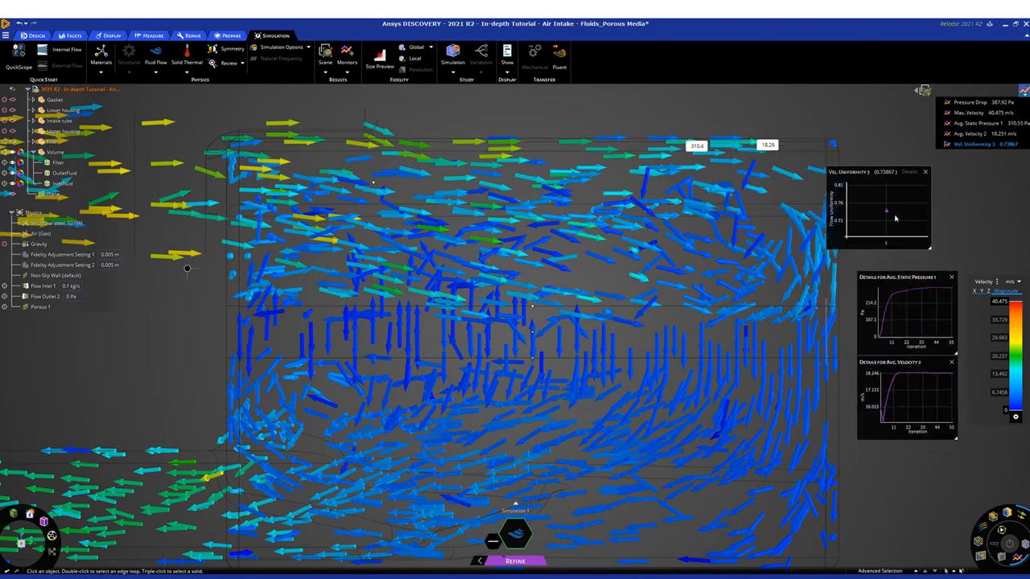
left_click_drag(895, 176, 924, 194)
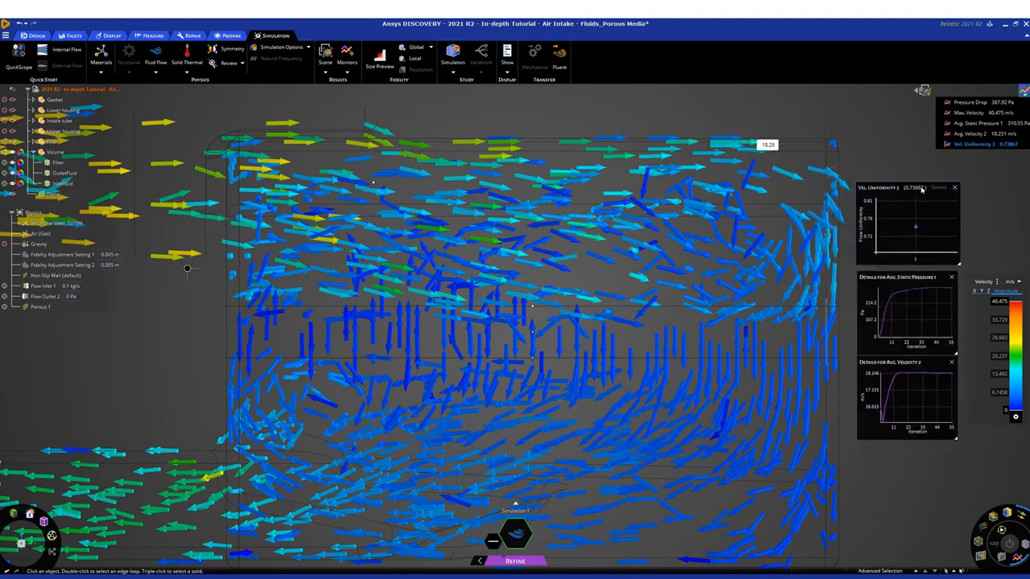
Save the current velocity vector view as a result scene twice
left_click(921, 93)
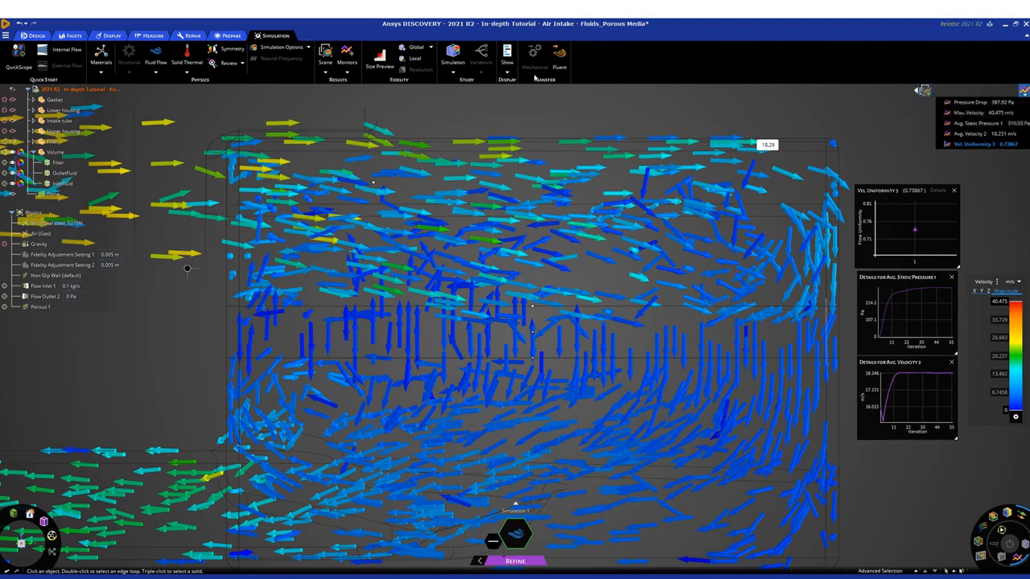
left_click(326, 73)
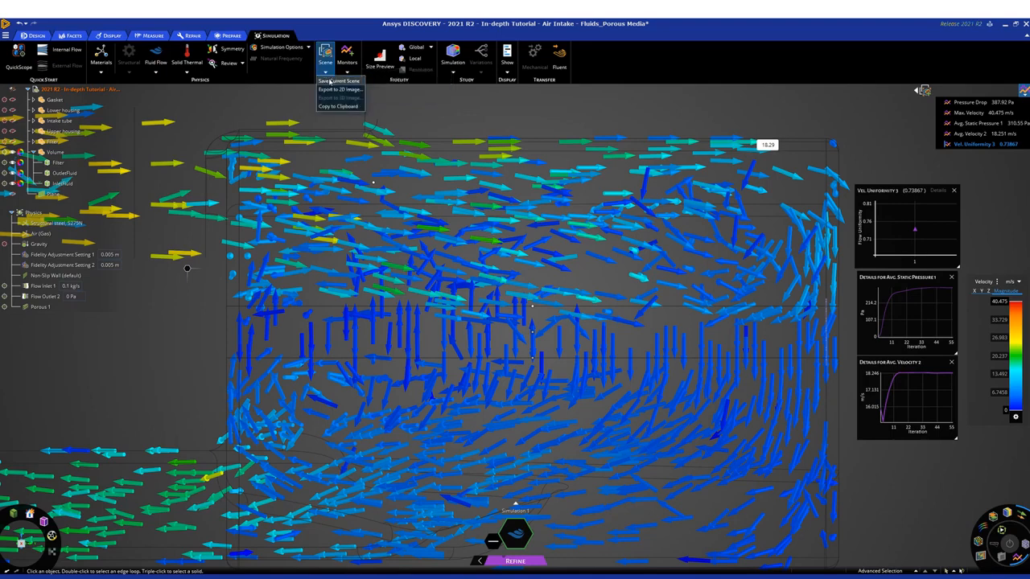
left_click(332, 81)
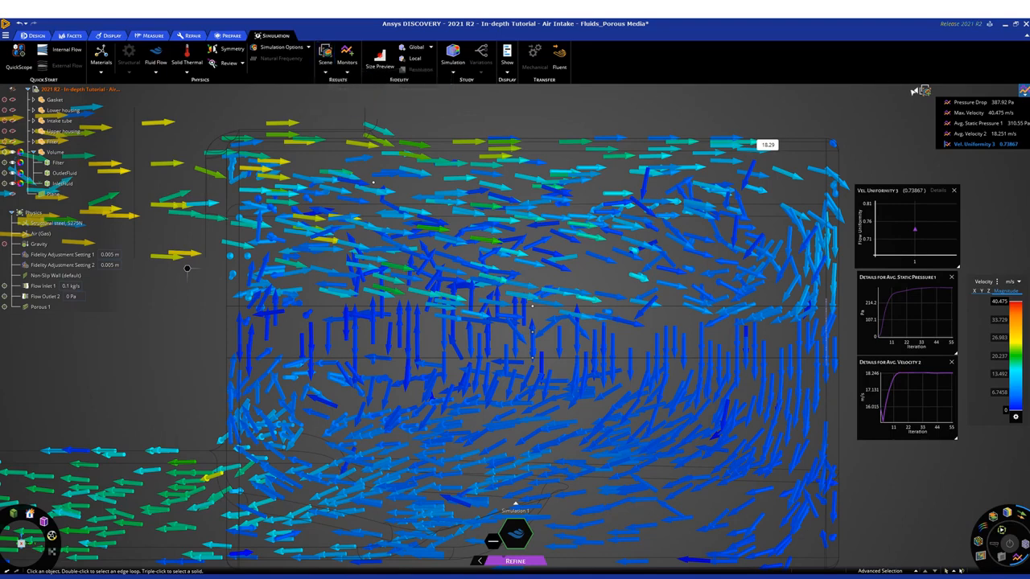
Open the list of saved scenes and recall Scene 1, then Scene 2 from a rotated view
left_click(916, 90)
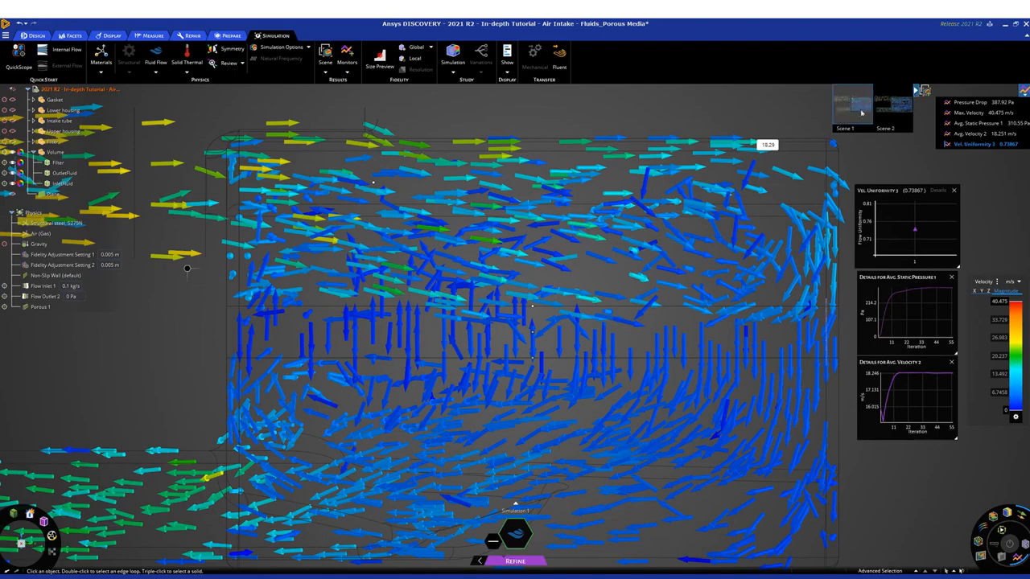
left_click(858, 113)
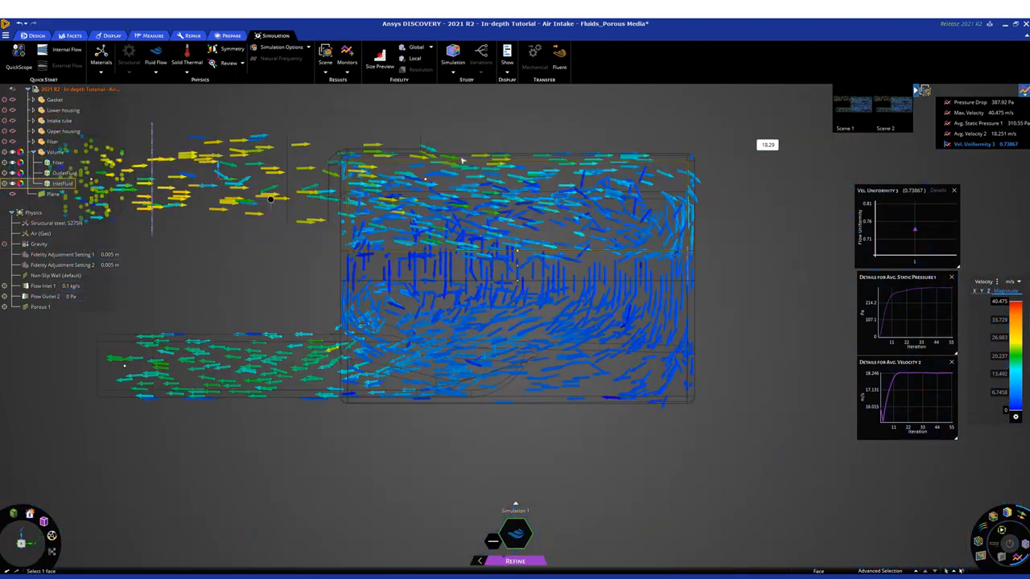
middle_click_drag(448, 129, 492, 161)
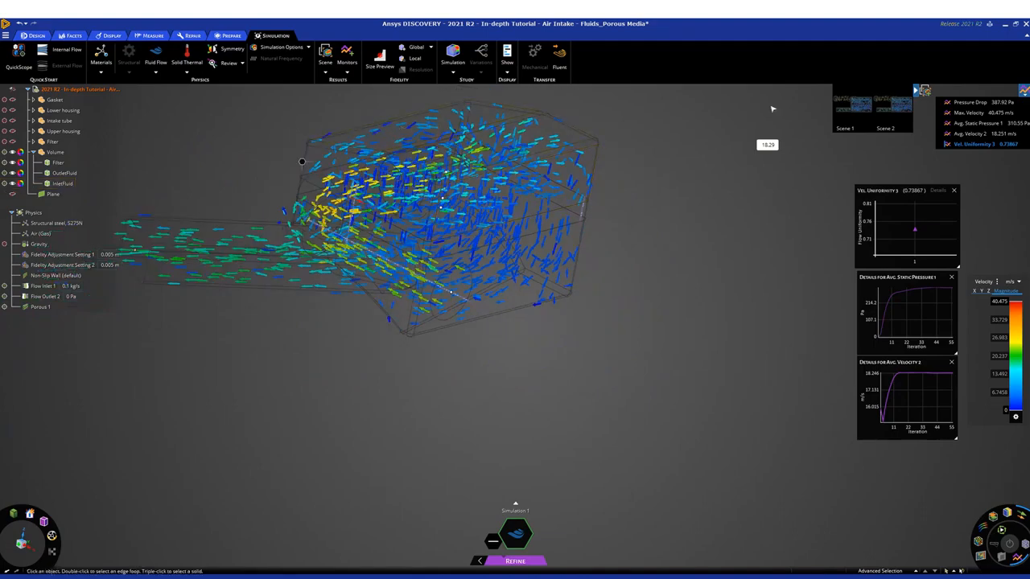
left_click(891, 108)
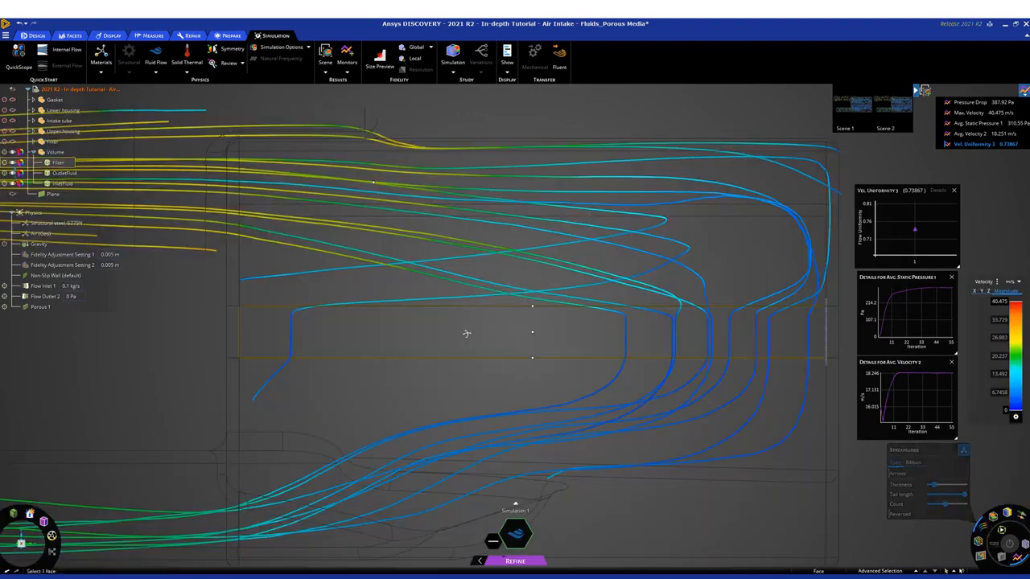
Save an angled view of the whole air intake with velocity streamlines as a new scene
middle_click_drag(460, 331, 507, 333)
scroll(475, 332, "down", 5)
middle_click_drag(288, 206, 390, 219)
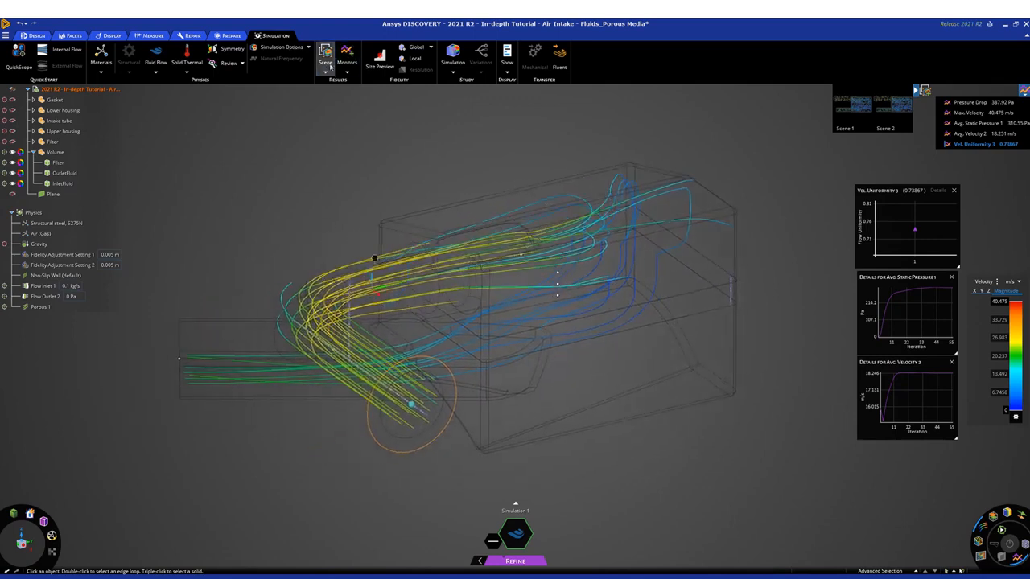
left_click(927, 91)
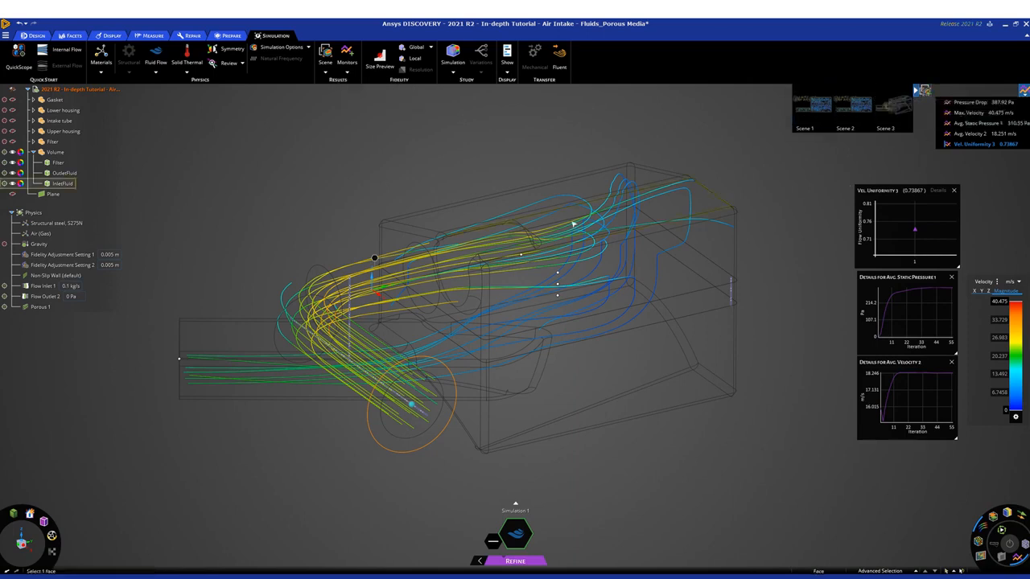
Show the flow result as contours on the volume and colour them by Static Pressure
mouse_move(1006, 511)
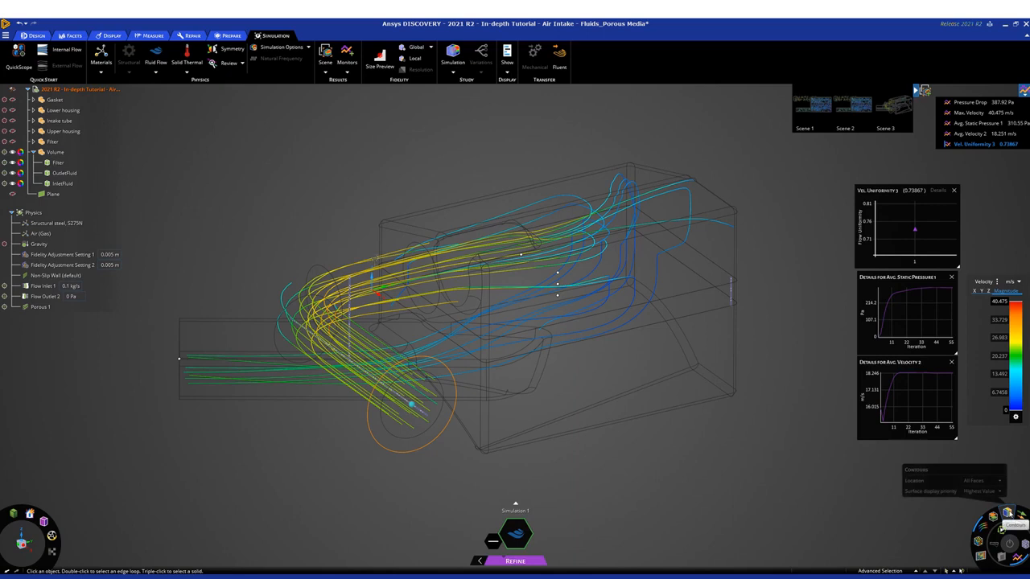
left_click(1006, 513)
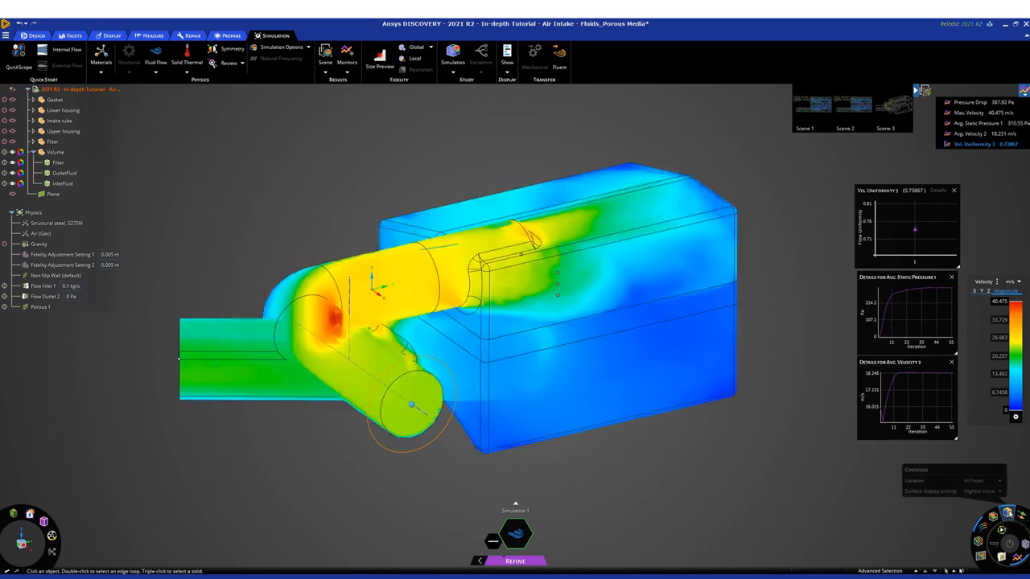
left_click(997, 281)
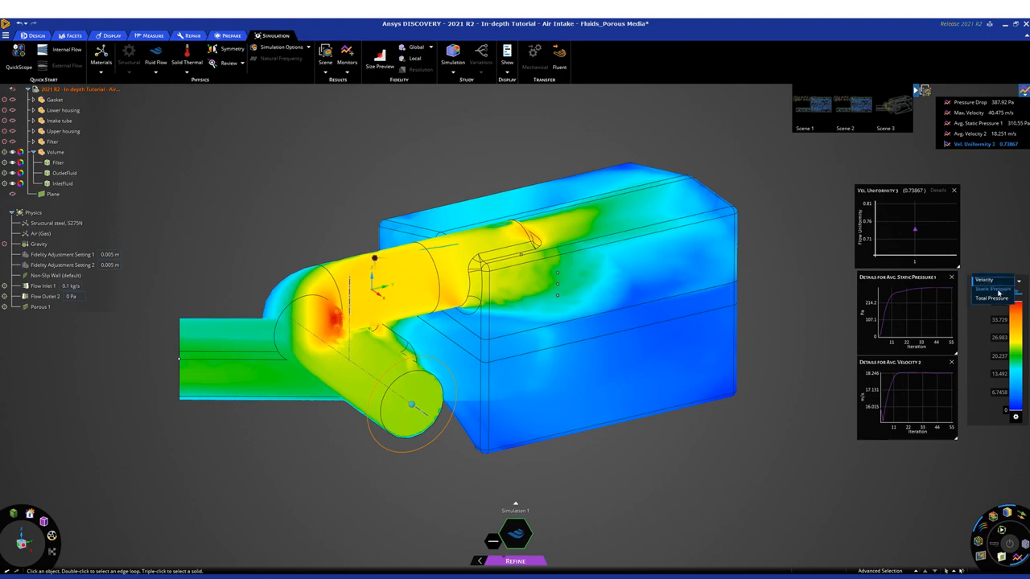
left_click(997, 292)
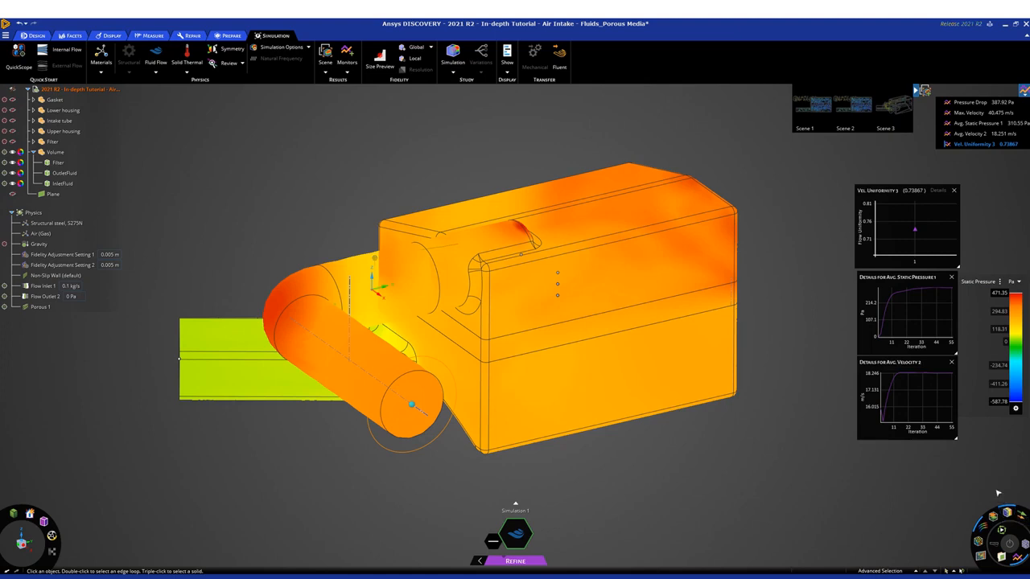
Save a scene of the static pressure contours with Outer surface display priority and the streamlines hidden
left_click(1006, 513)
left_click(1006, 512)
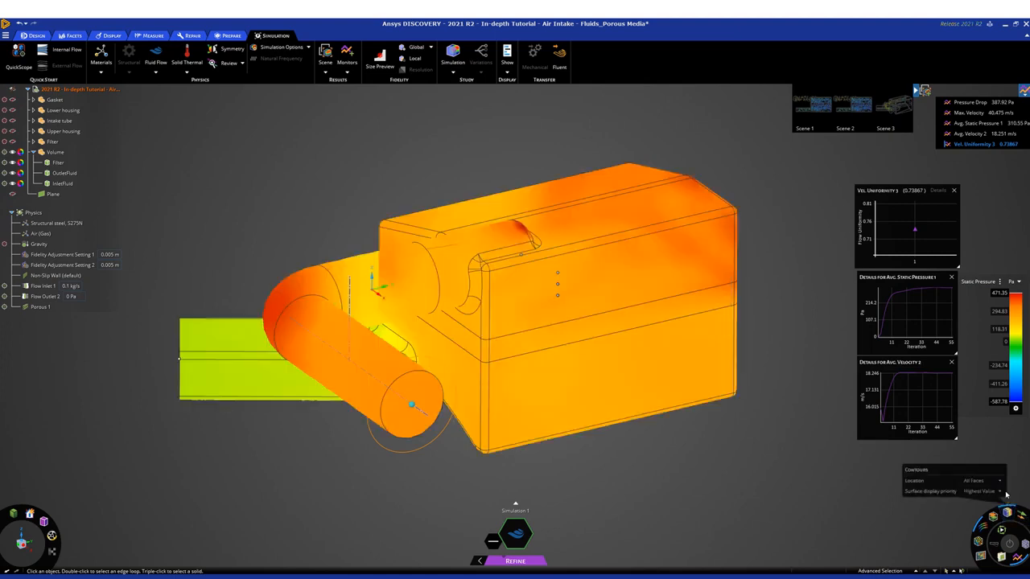
left_click(999, 491)
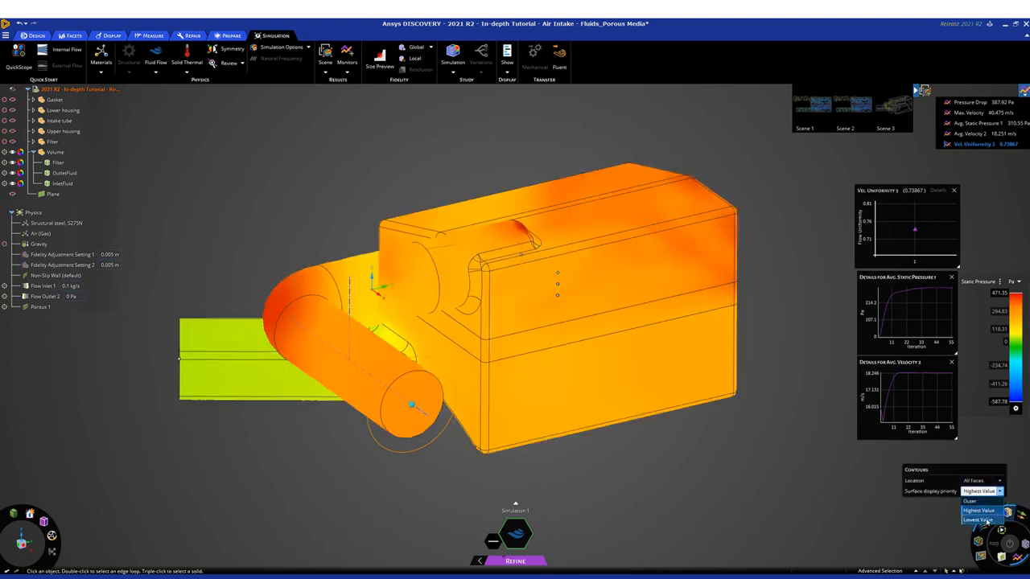
left_click(971, 501)
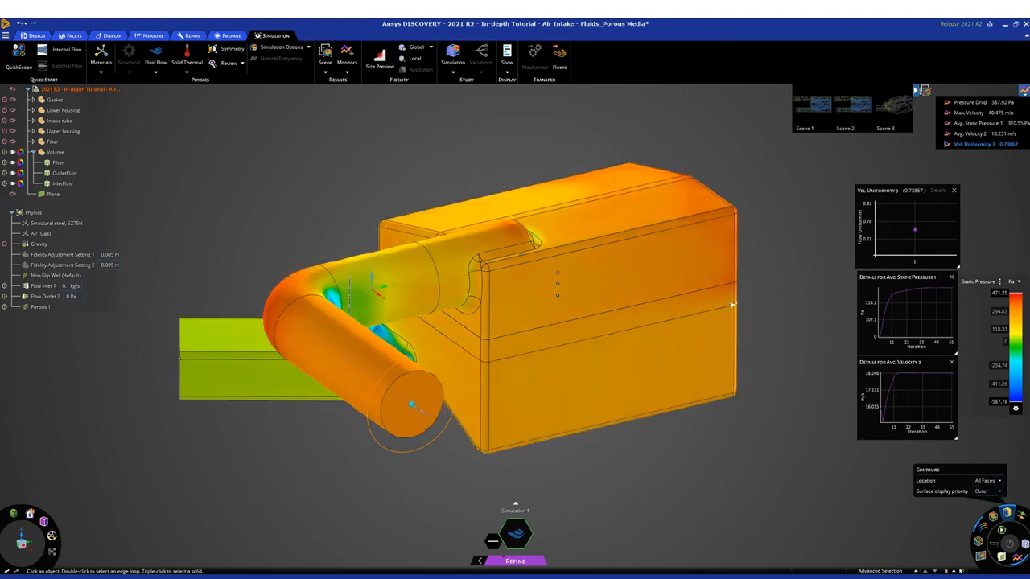
left_click(982, 527)
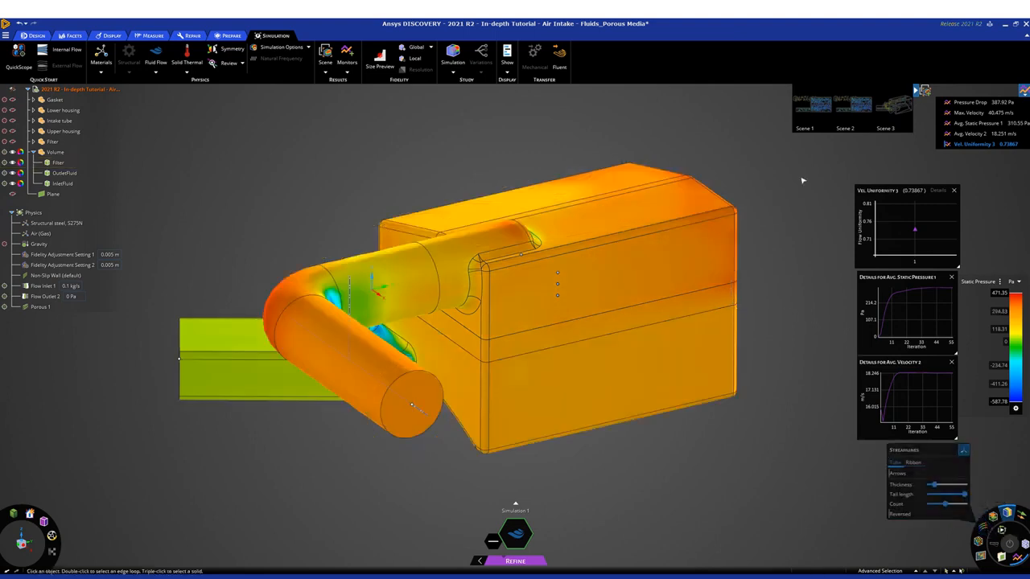
left_click(925, 90)
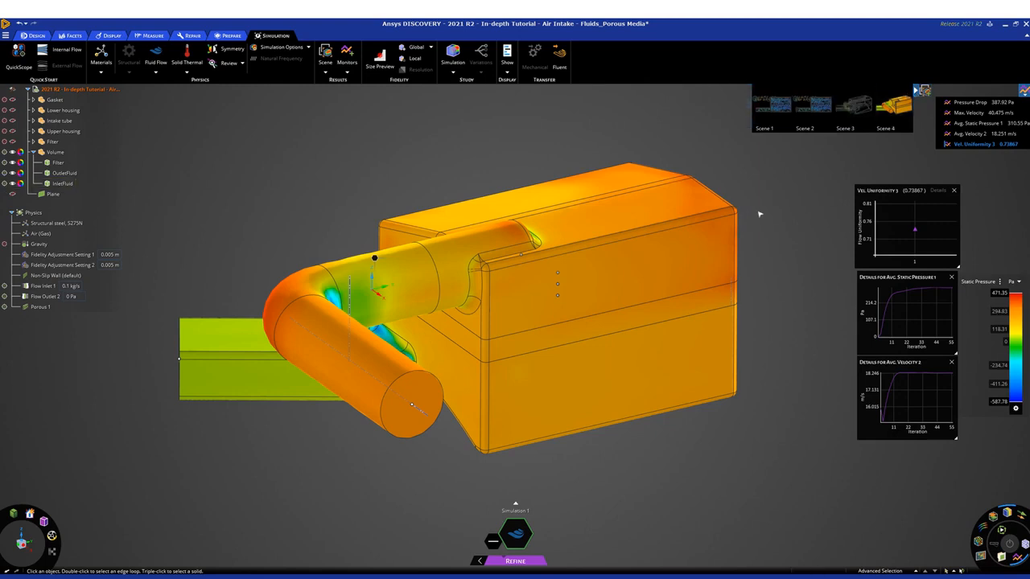
Turn off the contours and save a rotated view of the plain fluid volume as another scene
middle_click_drag(760, 215, 764, 212)
middle_click_drag(287, 213, 315, 222, "ctrl")
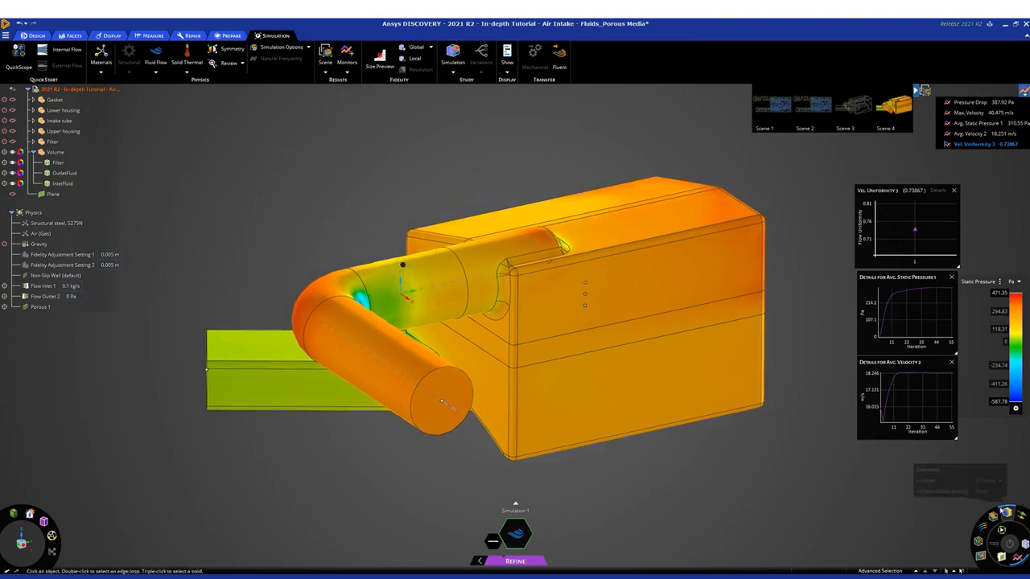
left_click(1005, 512)
middle_click_drag(380, 238, 360, 215)
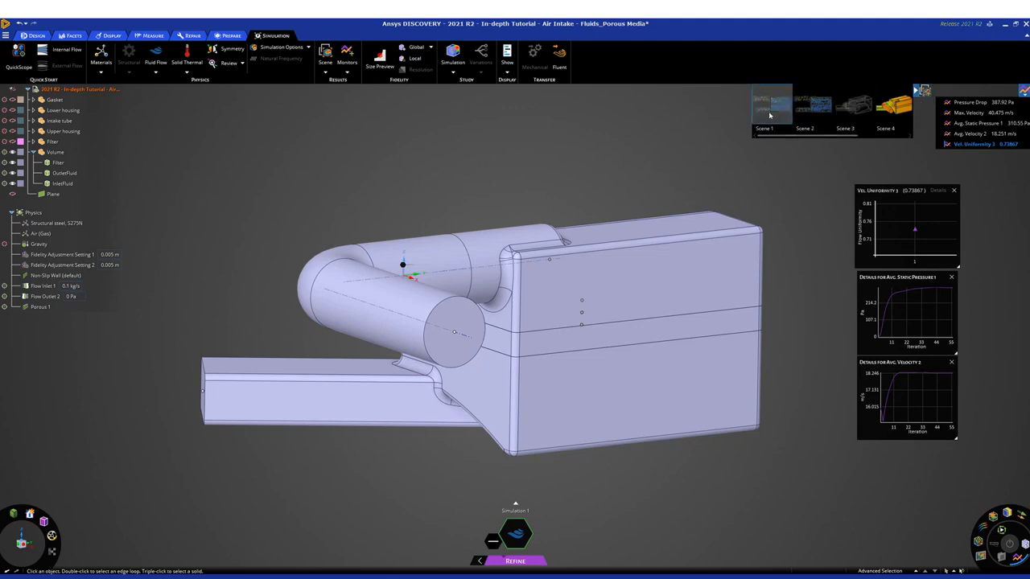
Recall saved Scenes 1, 3, 4 and 5 in turn to check the stored result views
mouse_move(797, 136)
left_mouse_down()
mouse_move(849, 137)
mouse_move(803, 136)
left_mouse_up()
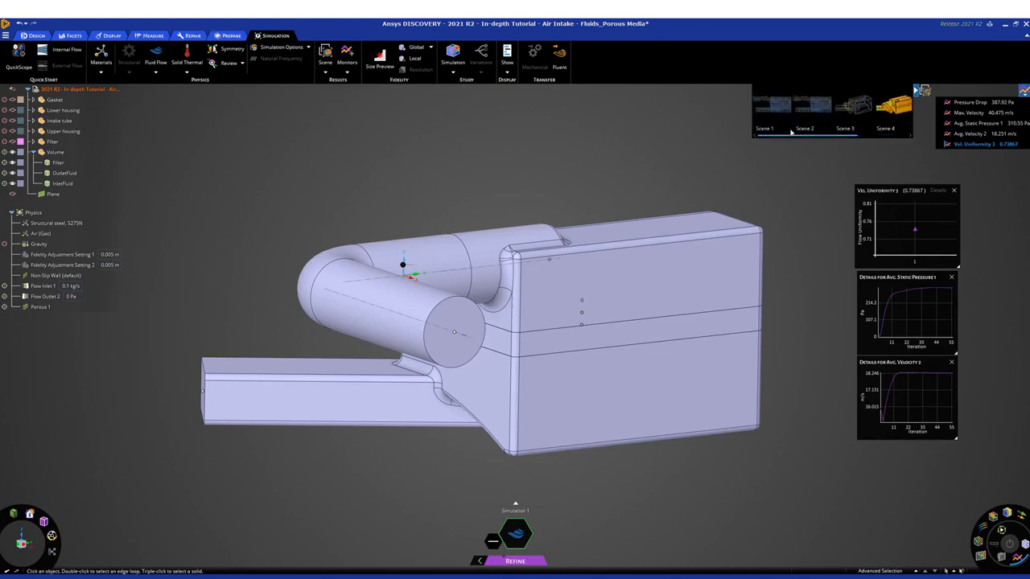
left_click(784, 110)
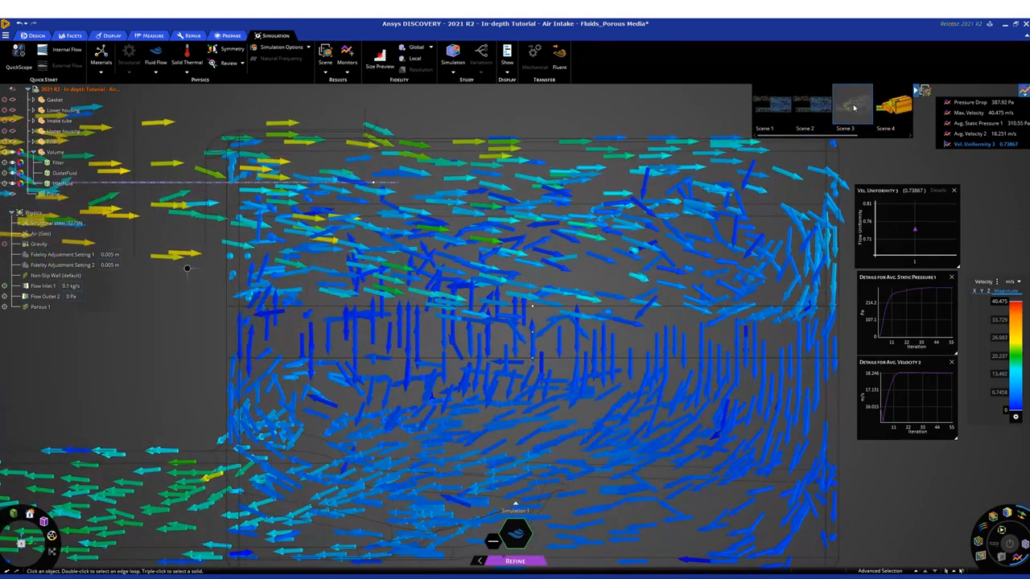
left_click(854, 107)
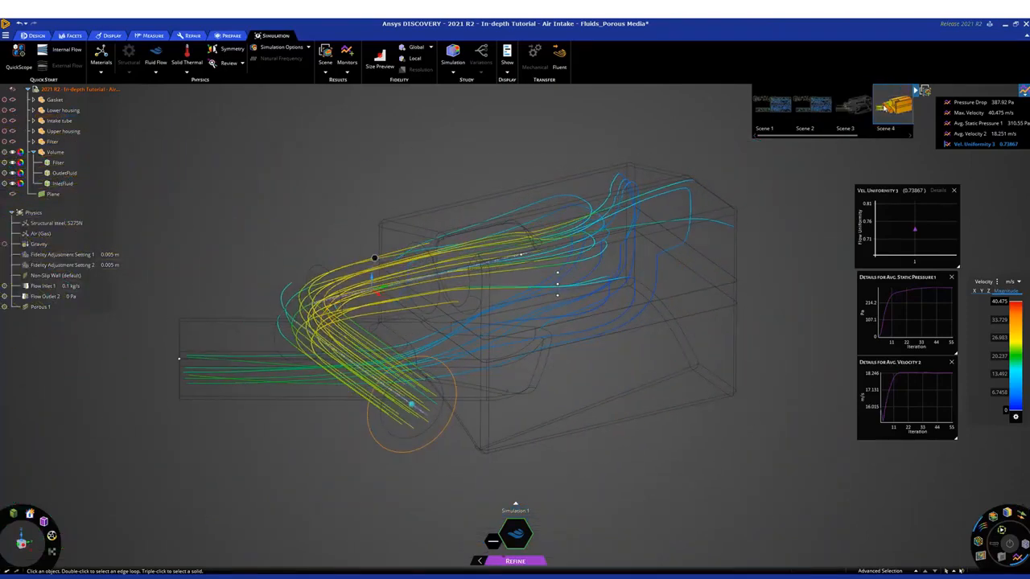
left_click(883, 110)
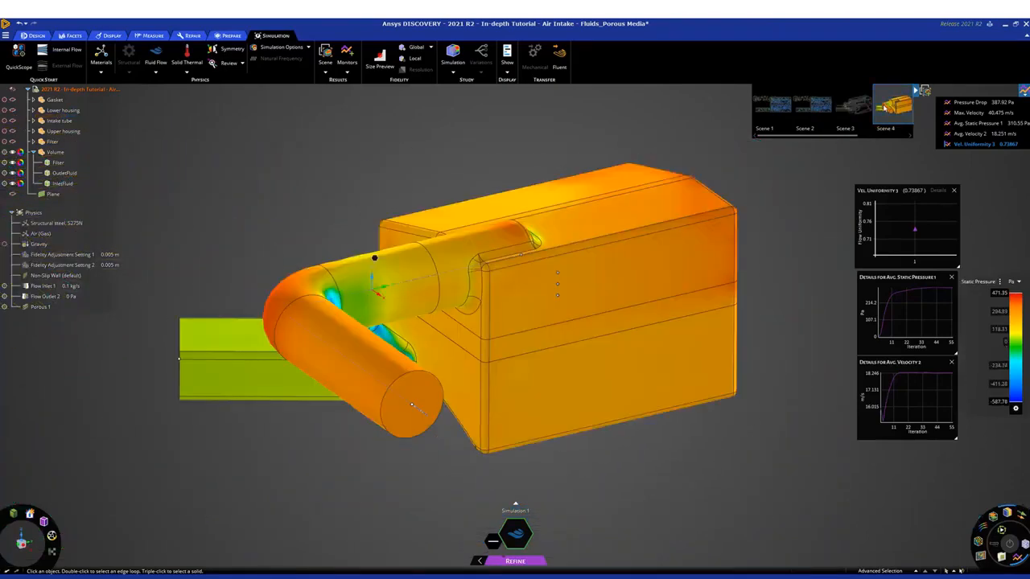
left_click(908, 136)
left_click(910, 137)
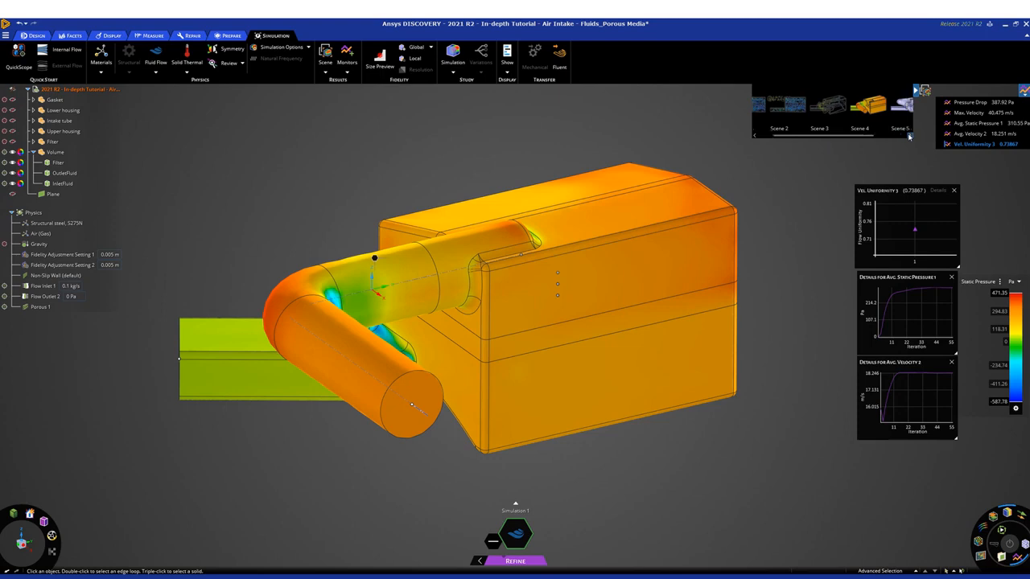
left_click(901, 104)
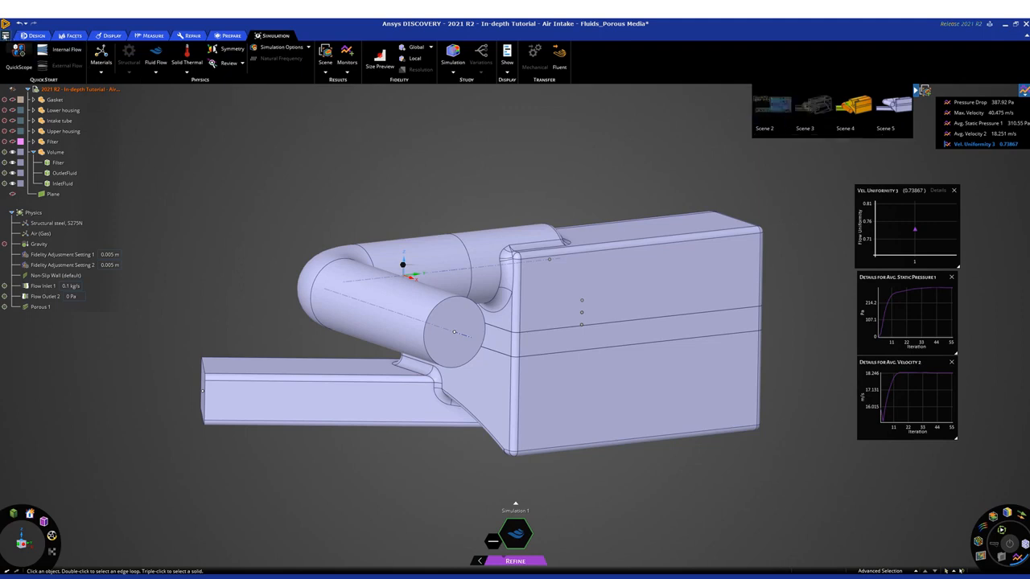
Create a report and save it as a web page in the Demo folder under the suggested project file name
left_click(5, 36)
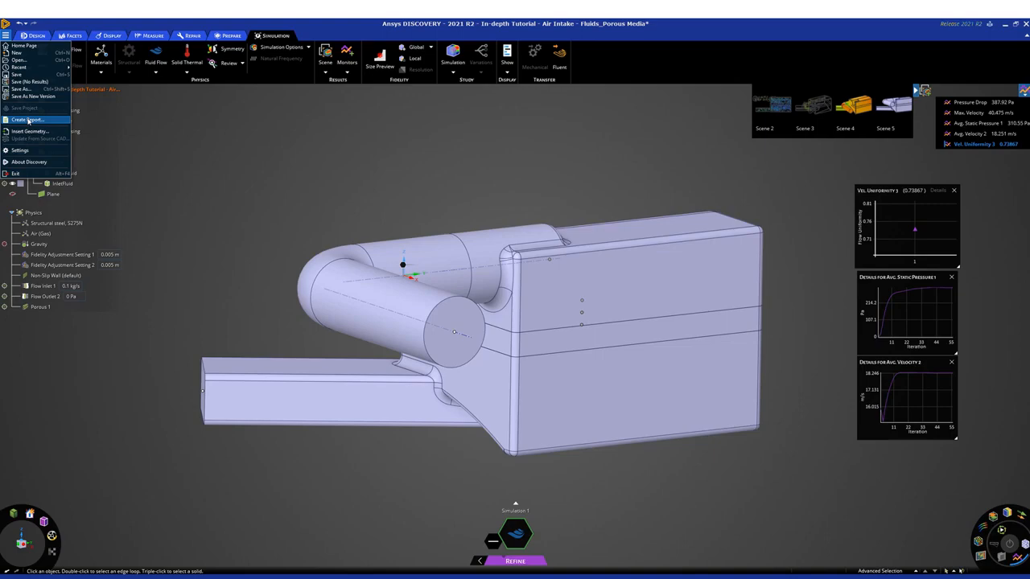
left_click(29, 120)
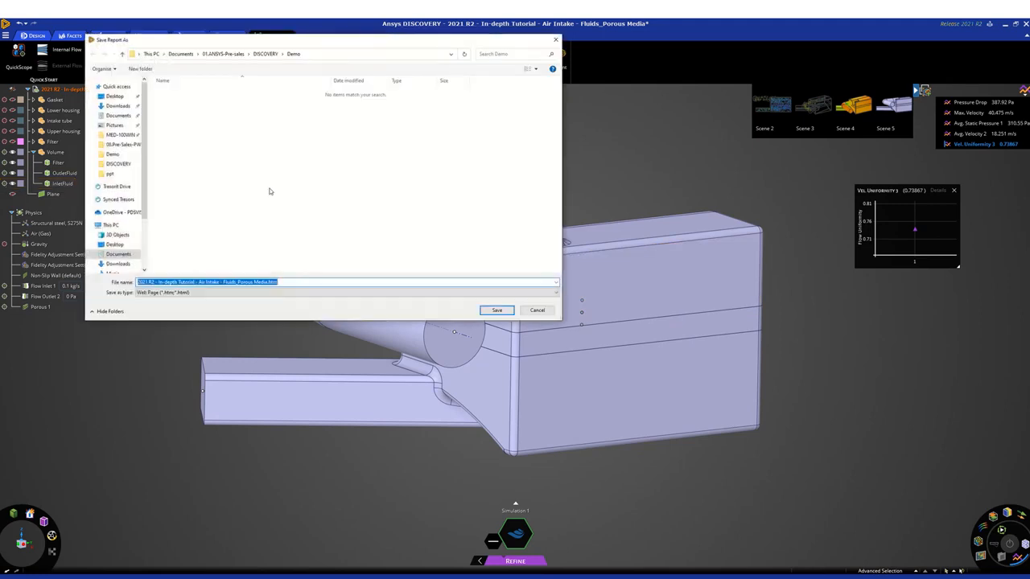
left_click(496, 310)
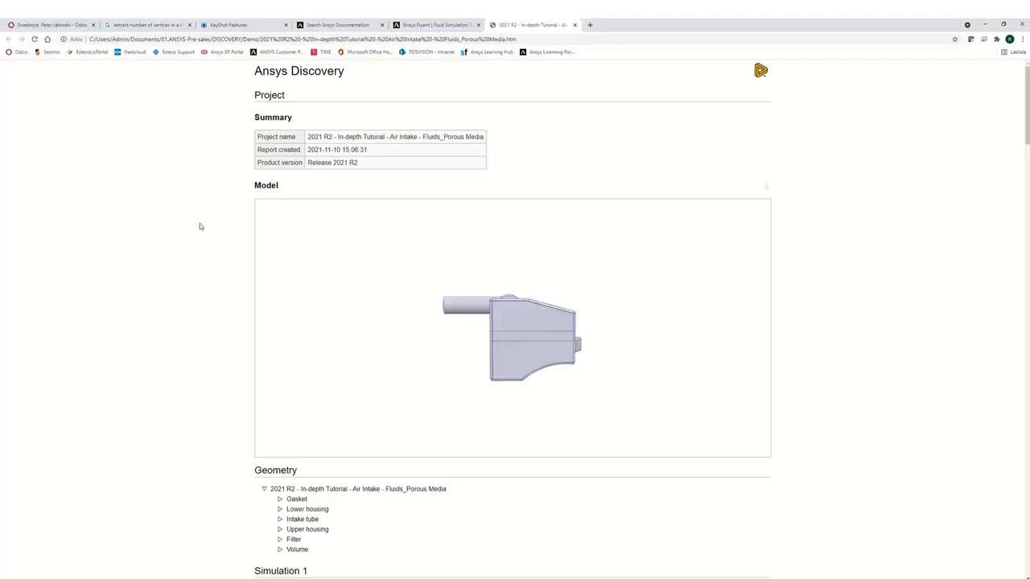
Look through the report in the browser, rotate its 3D model, and return to Ansys Discovery
scroll(232, 198, "down", 3)
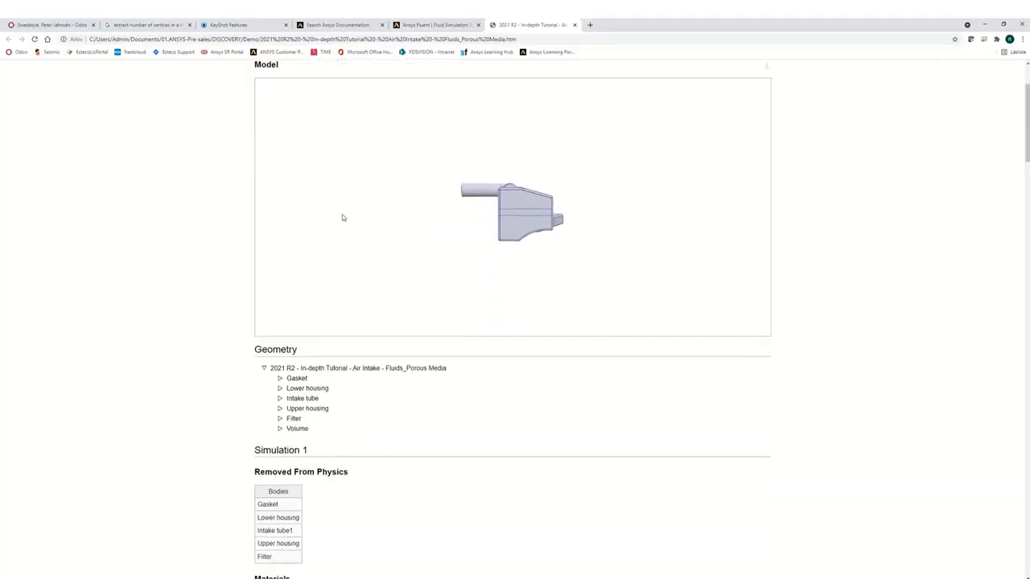
scroll(355, 267, "down", 2)
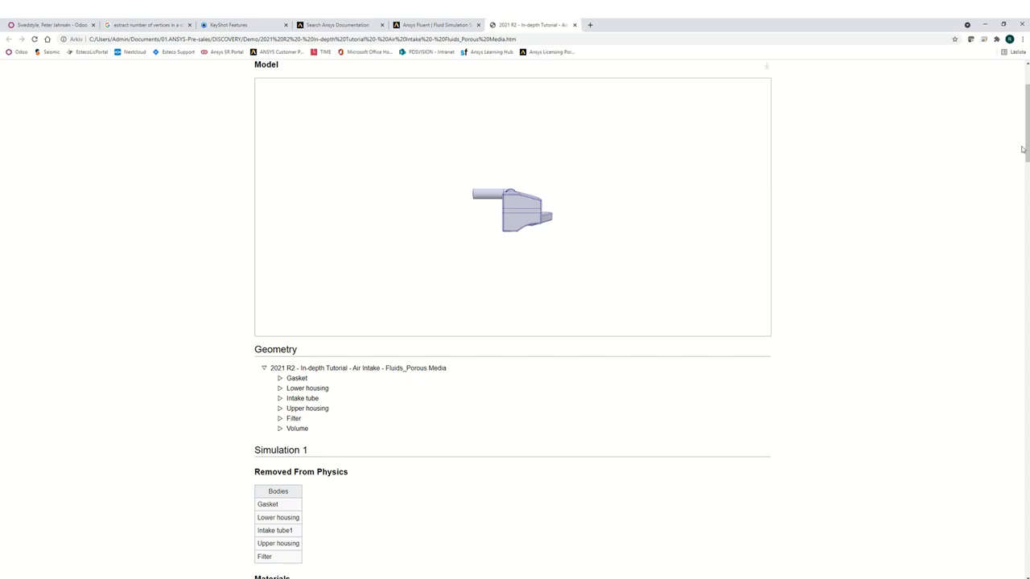
scroll(1022, 149, "down", 5)
left_click_drag(1027, 189, 999, 96)
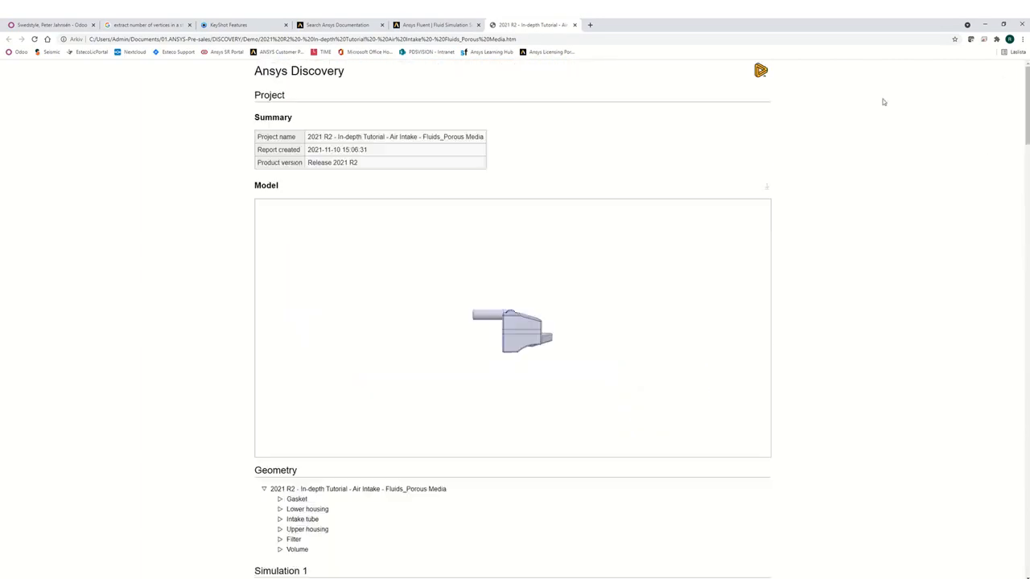
scroll(522, 322, "up", 5)
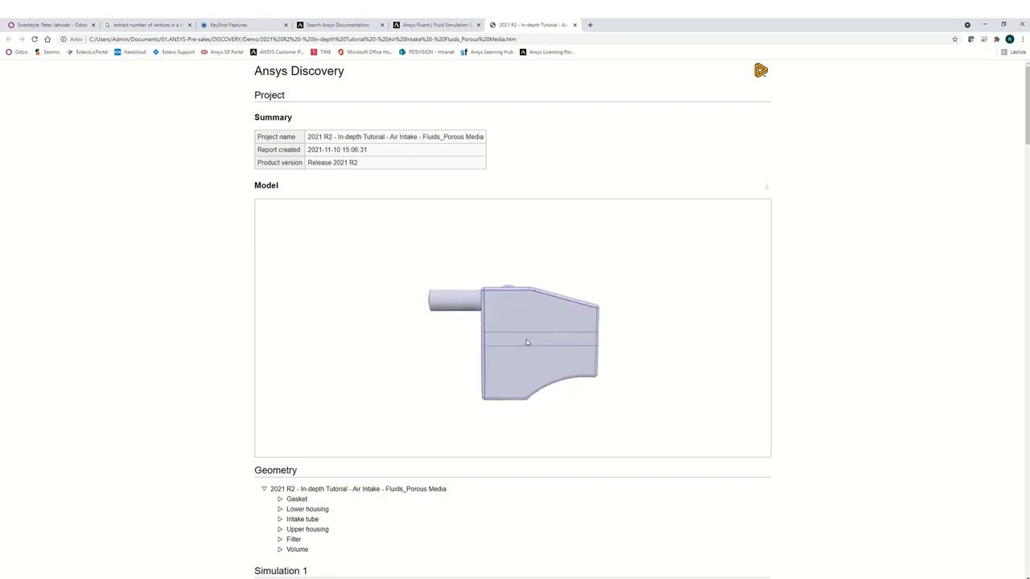
left_click_drag(525, 341, 577, 297)
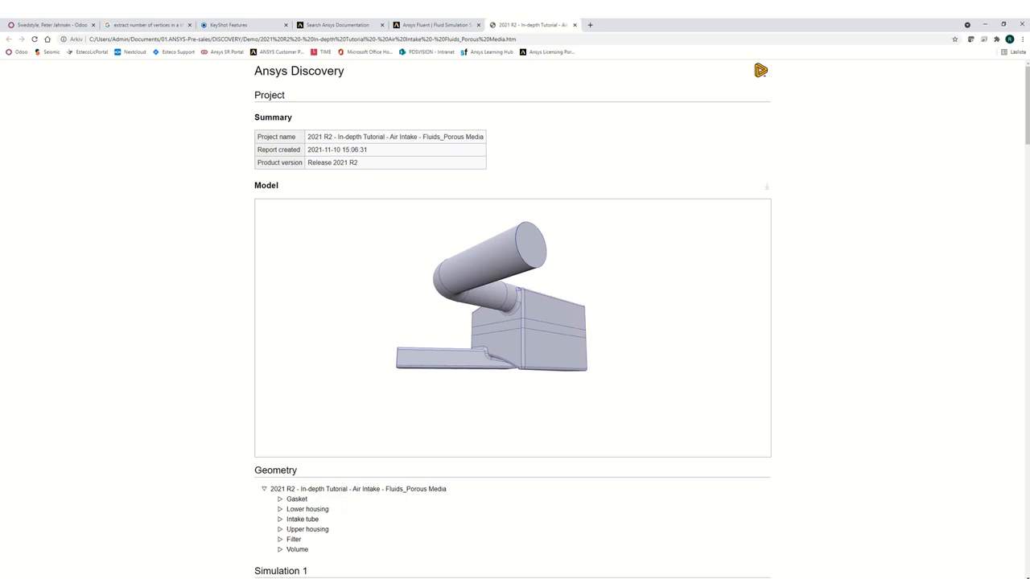
left_click(982, 25)
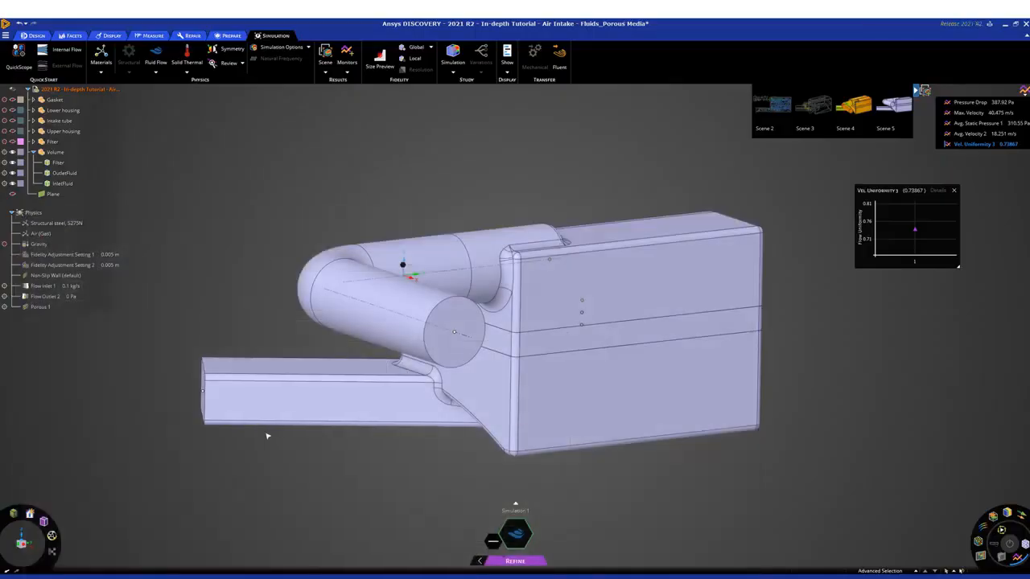